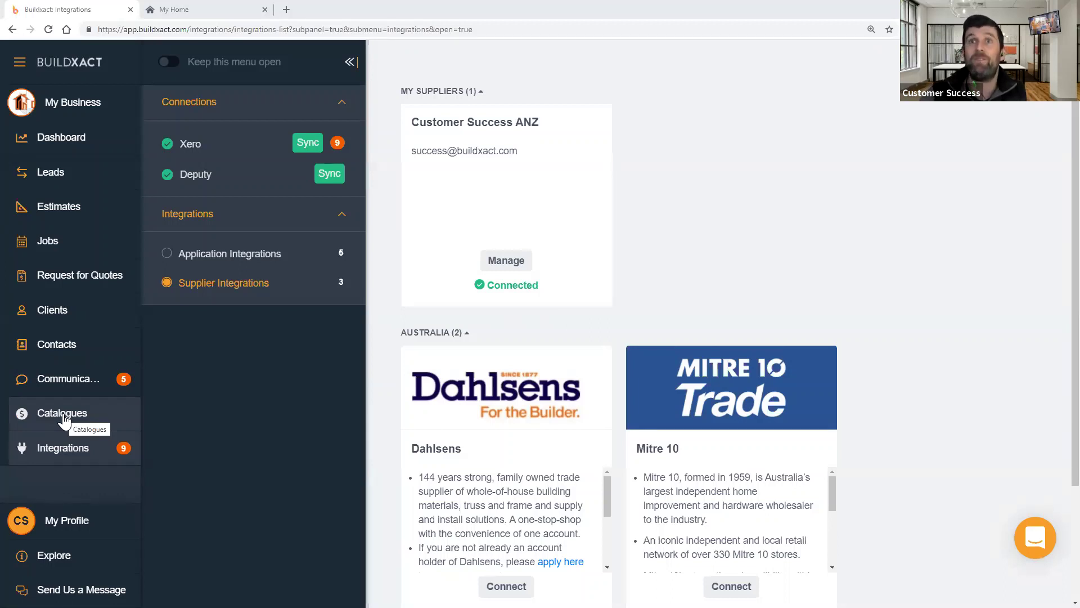
# - Scroll down to the Dahlsens supplier card and start a connection request
pyautogui.scroll(-2, 623, 369)
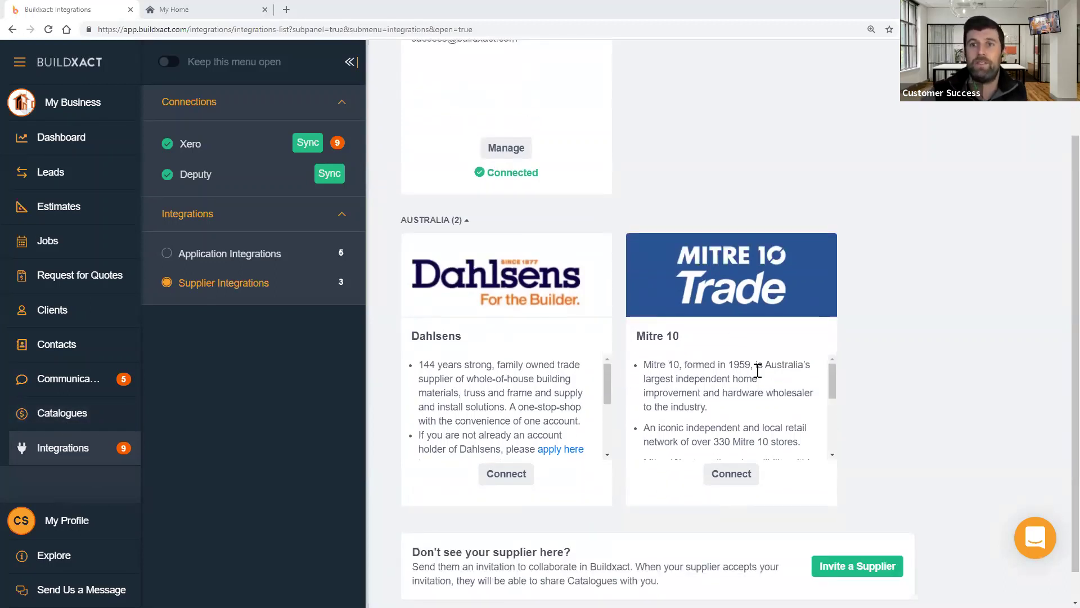
pyautogui.scroll(-2, 758, 371)
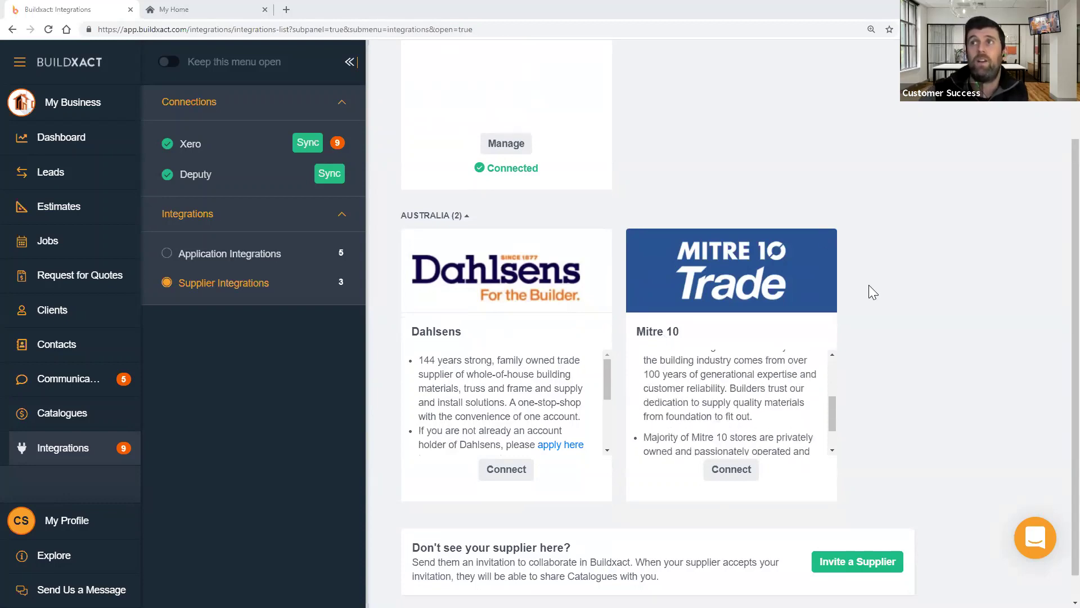
pyautogui.scroll(-1, 868, 285)
pyautogui.click(506, 444)
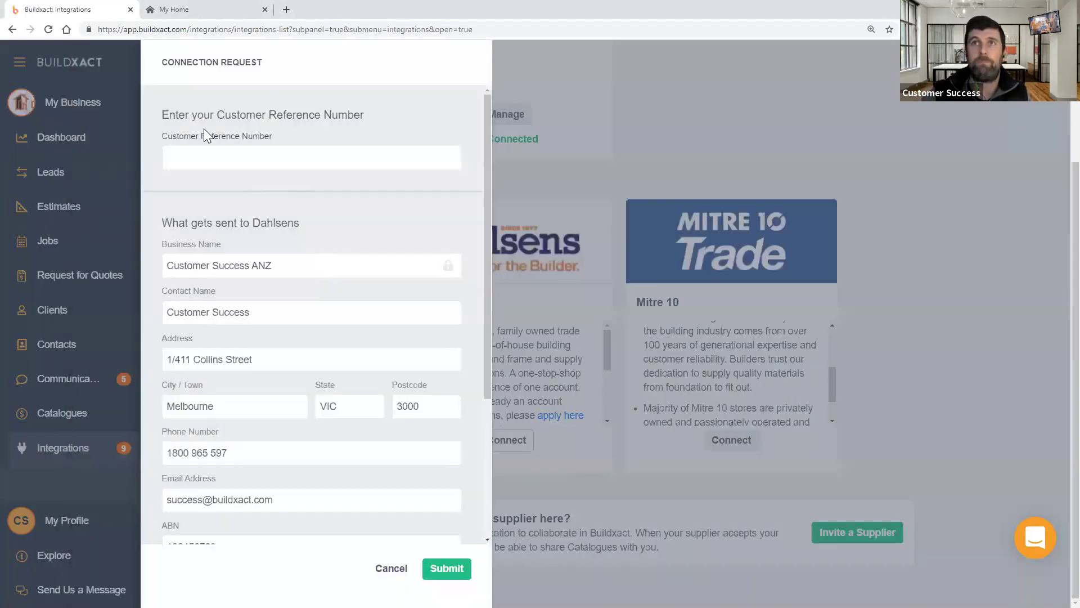
# - Select the Customer Reference Number field, then cancel the Dahlsens request without submitting
pyautogui.click(205, 157)
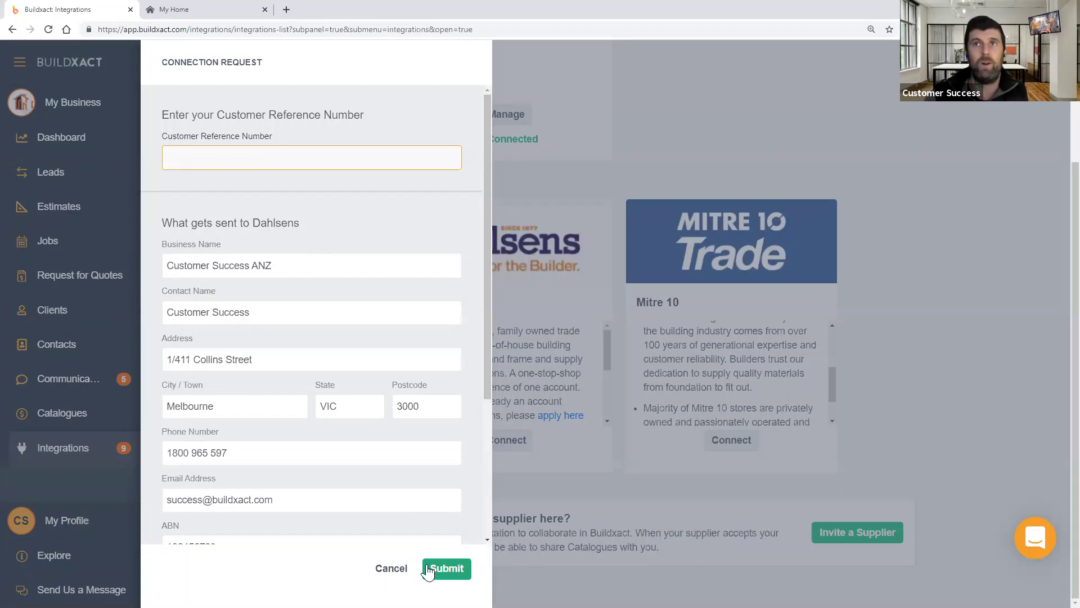
pyautogui.click(388, 569)
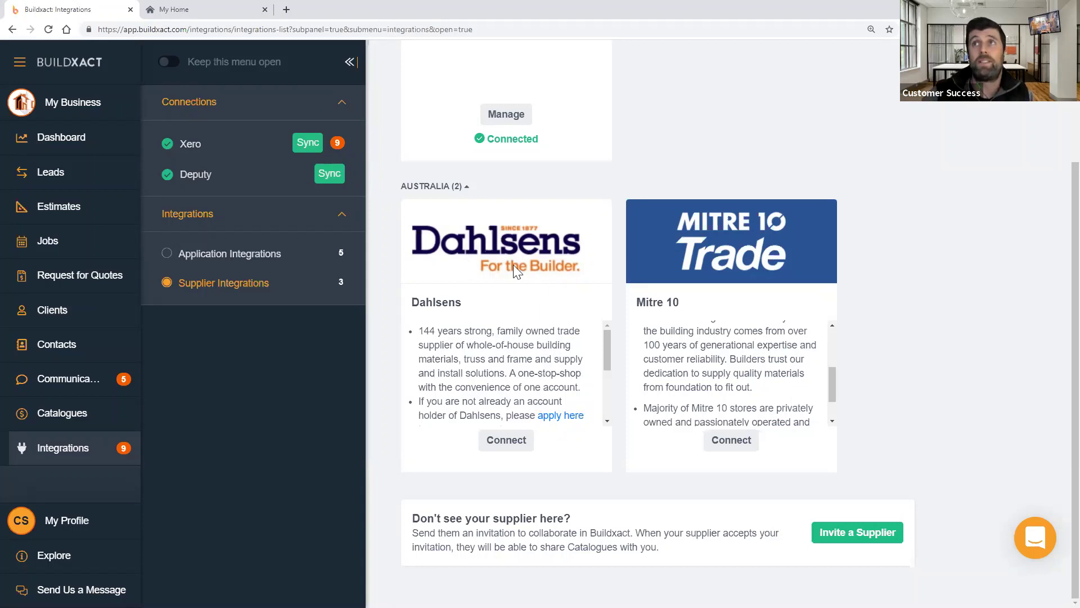
# - View the Customer Success ANZ connection details, then return to the supplier integrations list
pyautogui.scroll(3, 516, 334)
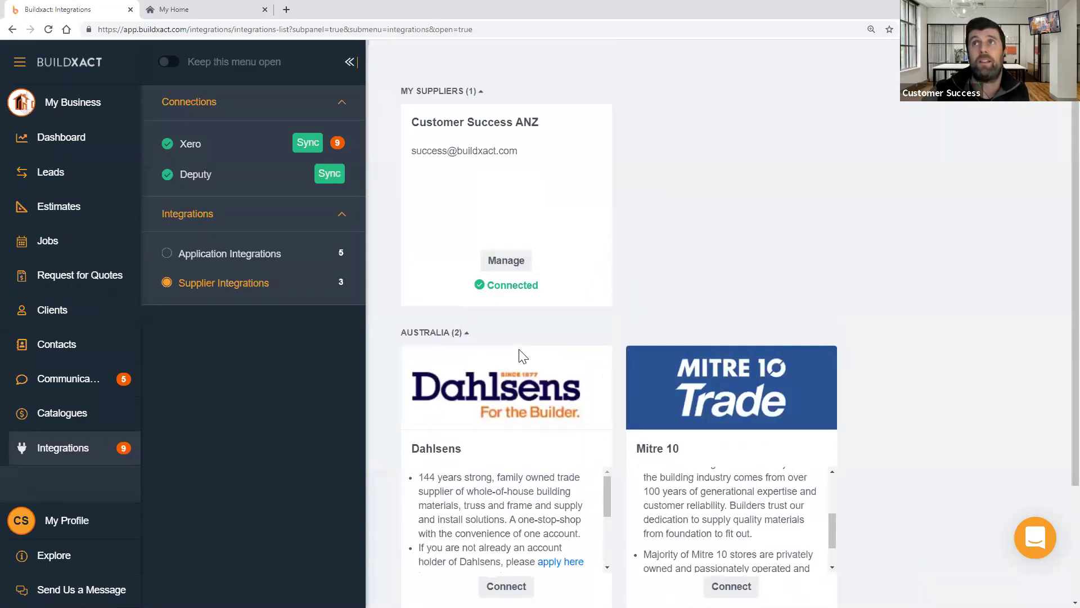
pyautogui.click(514, 264)
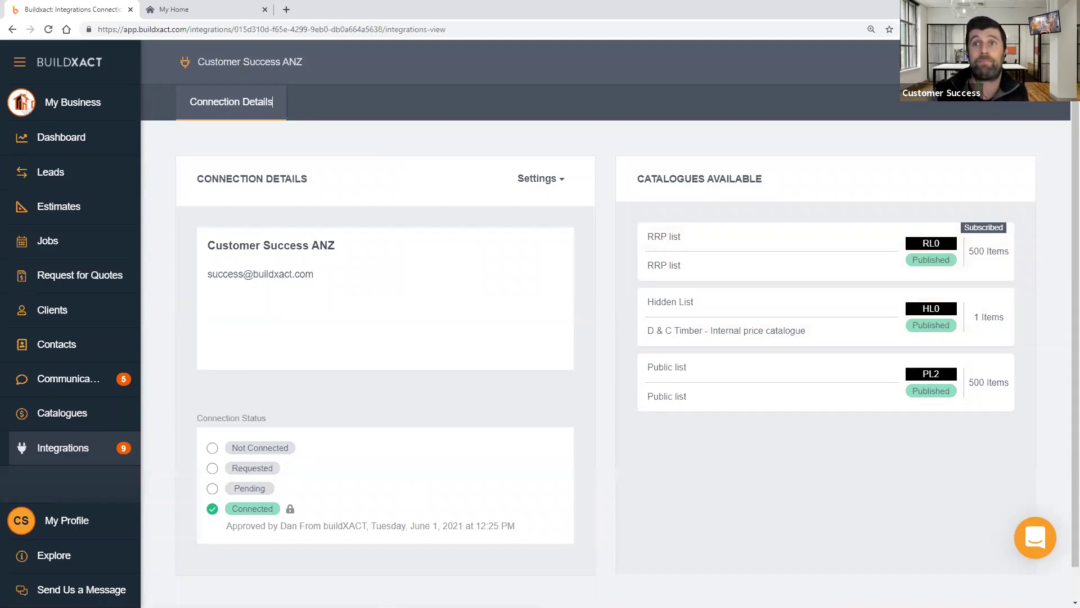
pyautogui.click(21, 60)
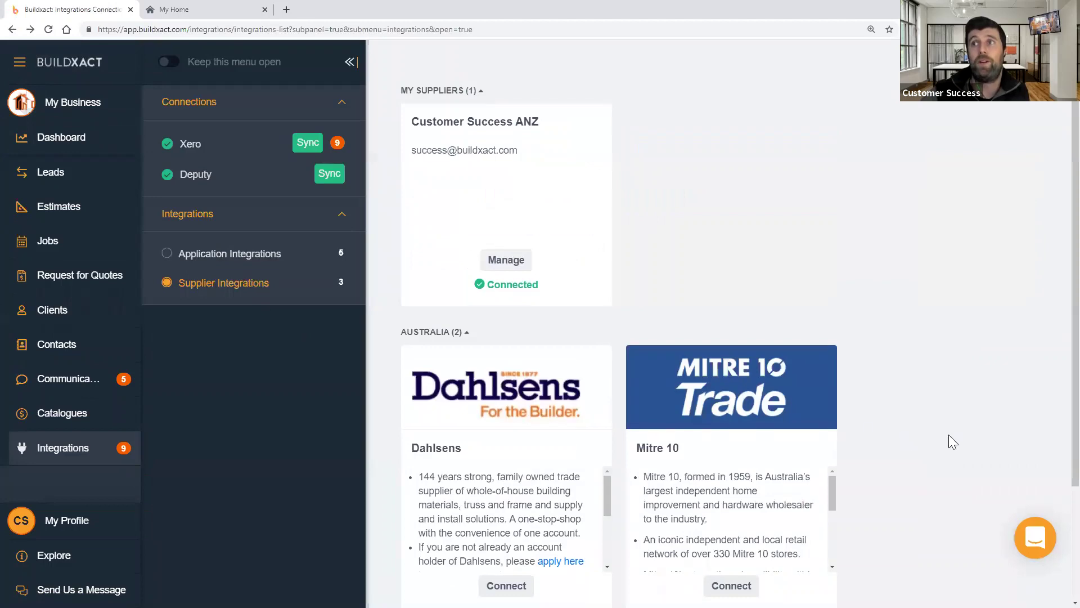
pyautogui.scroll(-3, 948, 436)
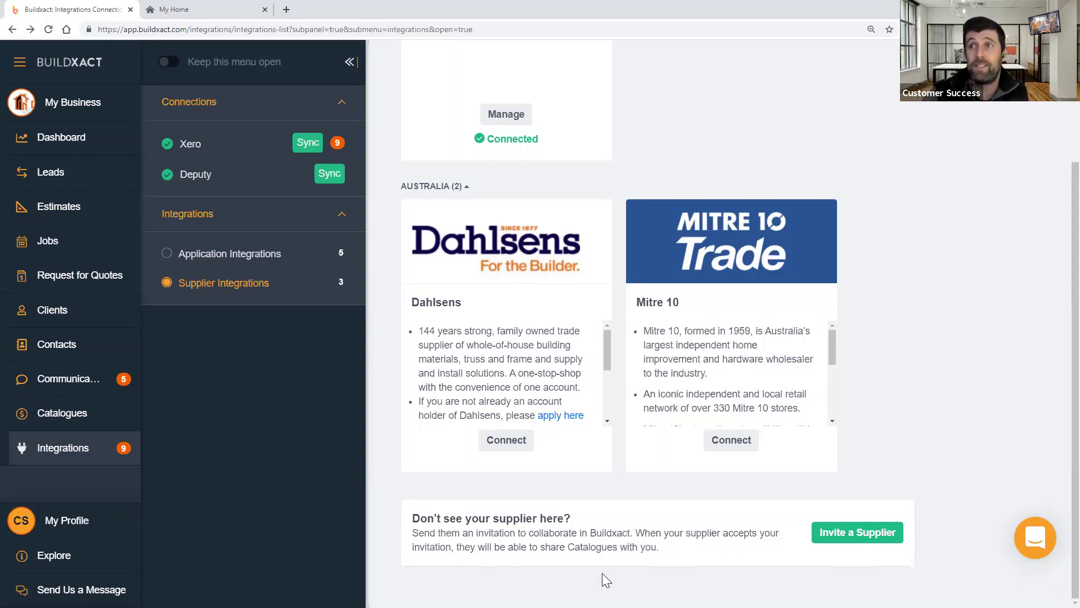
pyautogui.click(854, 534)
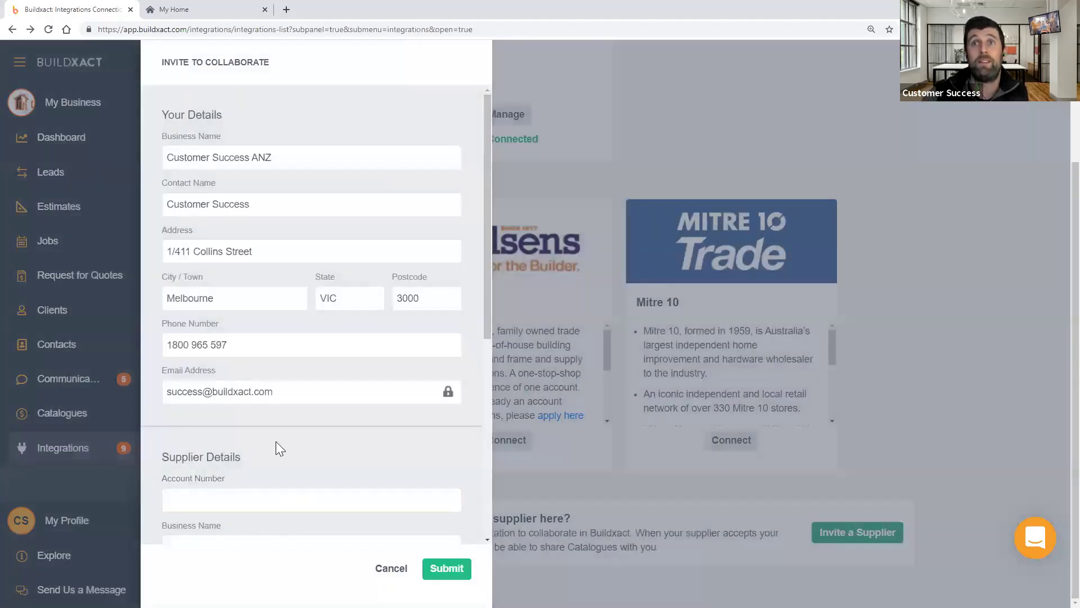
pyautogui.click(326, 494)
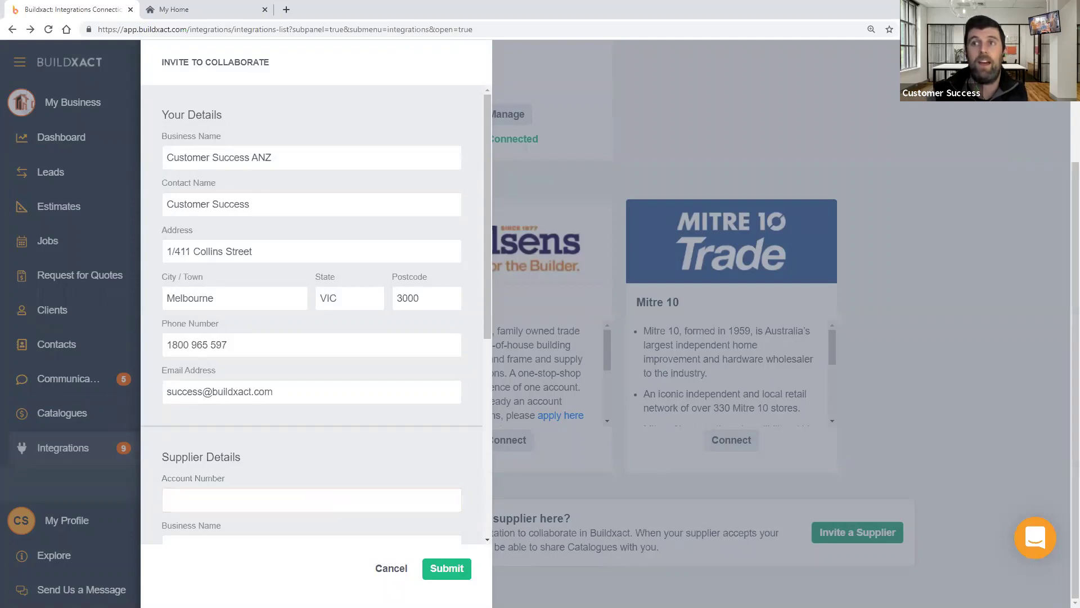
pyautogui.click(390, 568)
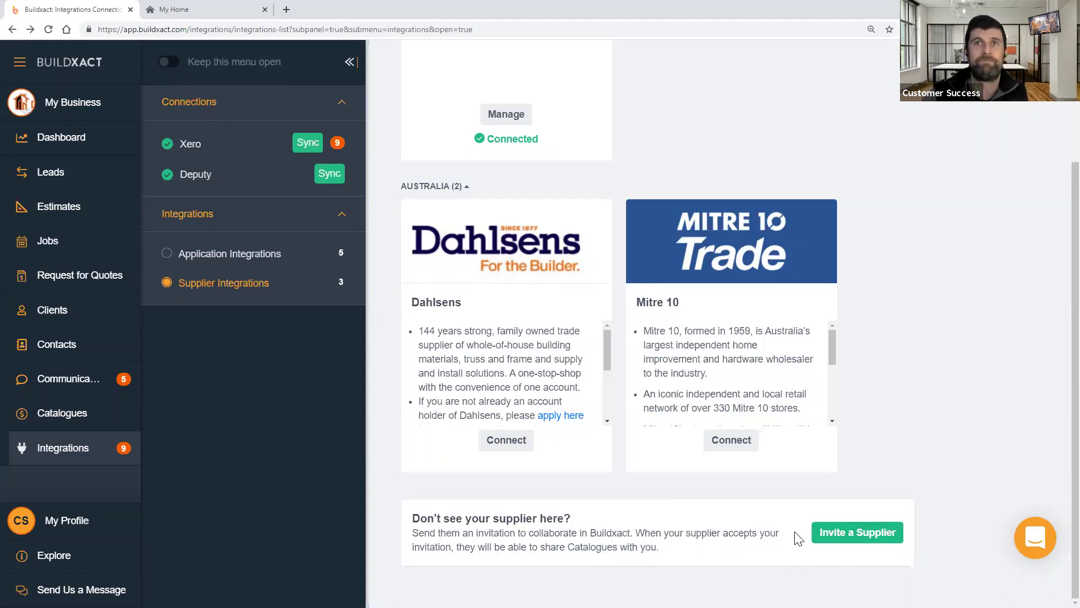
# - Go to Catalogues and highlight the D & C Timber RRP List row
pyautogui.click(50, 414)
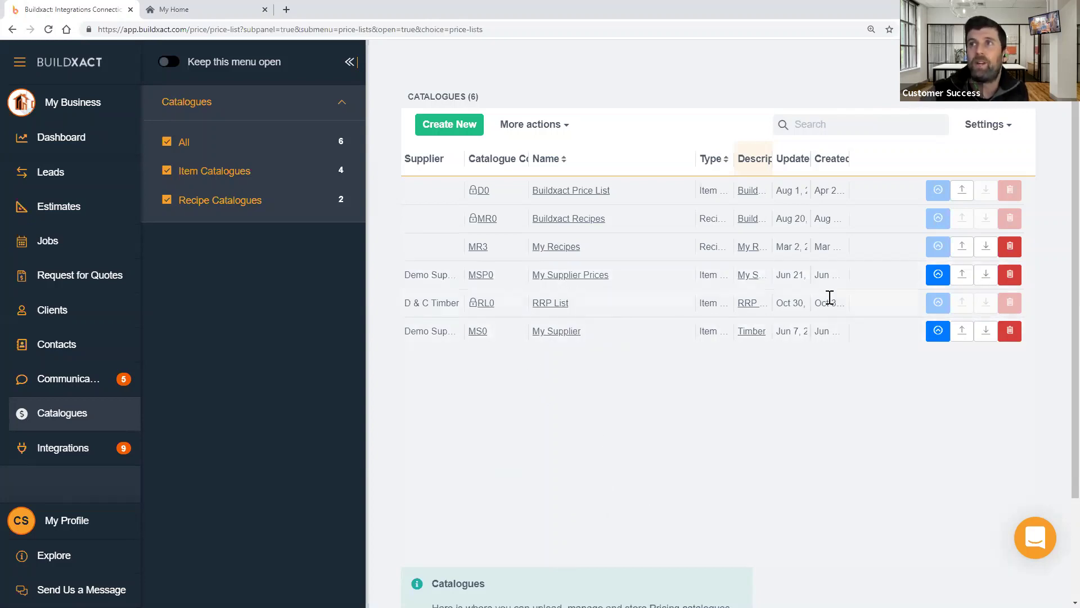
pyautogui.moveTo(843, 302); pyautogui.dragTo(403, 304)
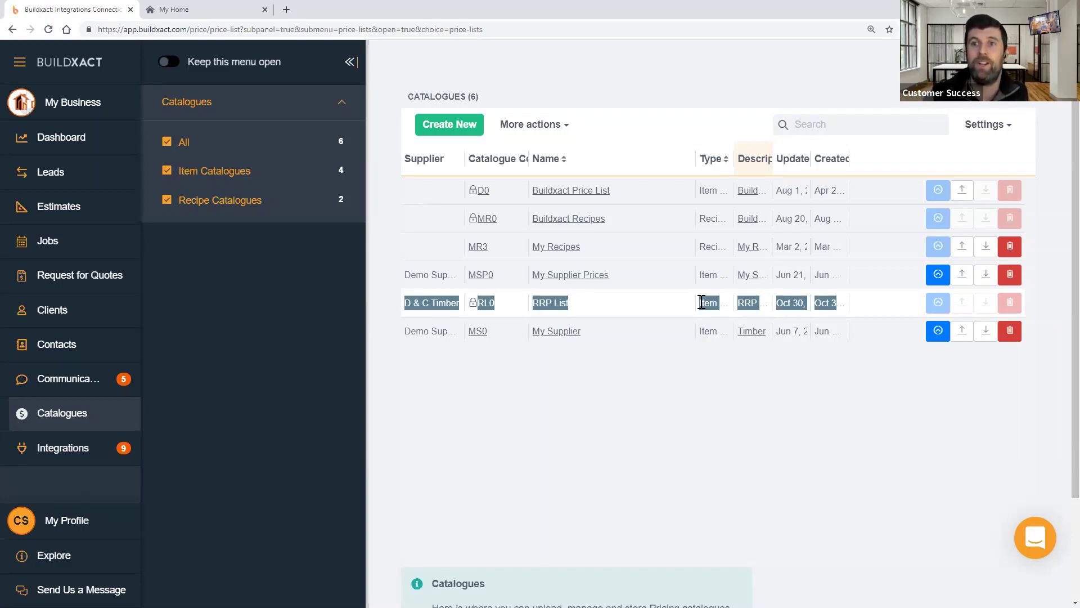
pyautogui.click(738, 381)
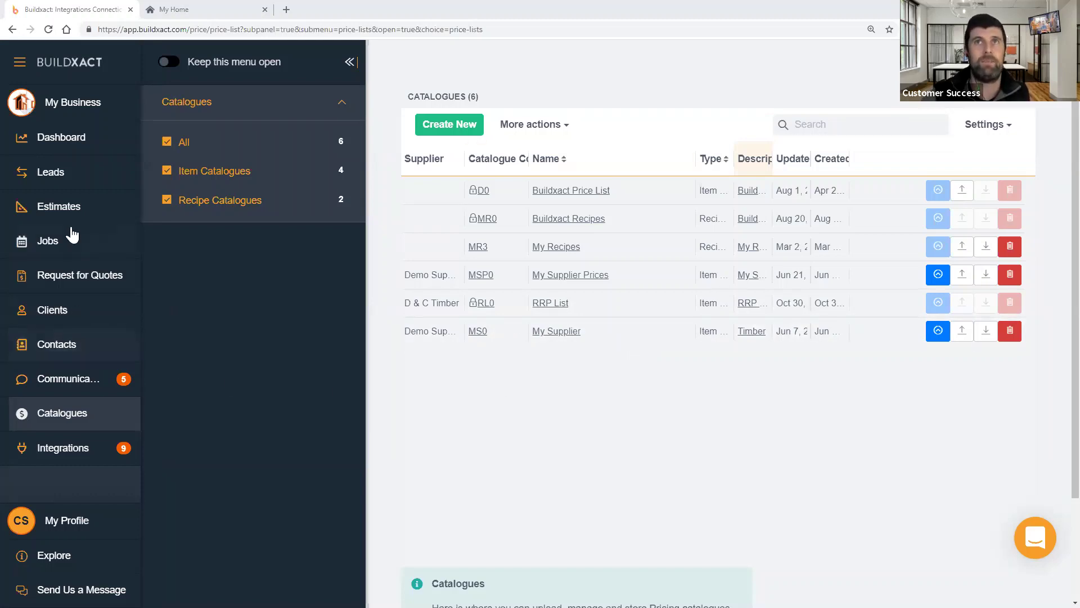
# - Open the Single Storey [EXAMPLE] estimate from the Estimates list
pyautogui.click(76, 207)
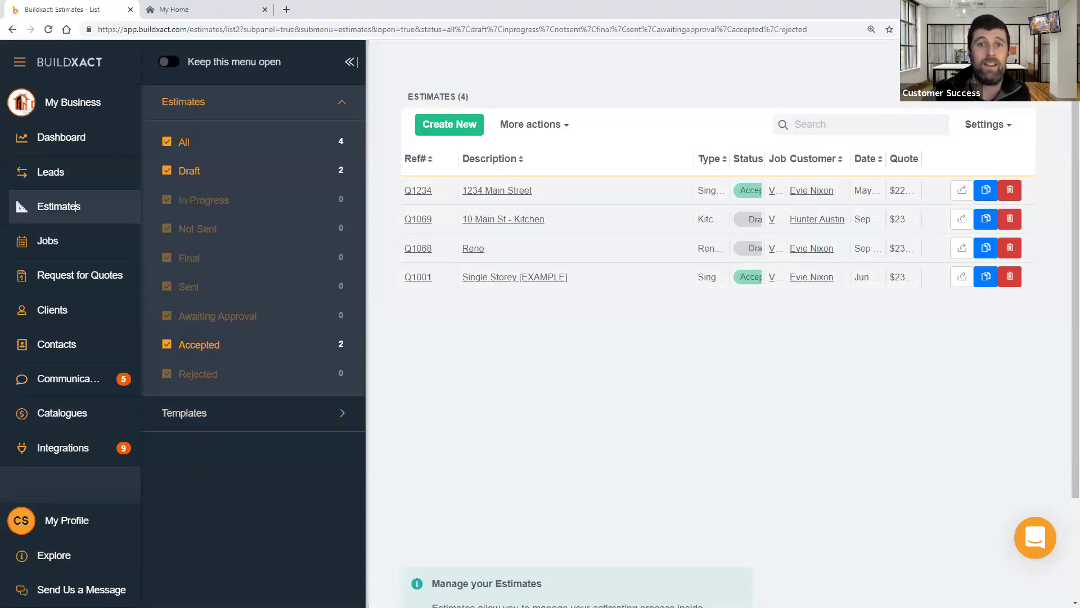
pyautogui.click(502, 278)
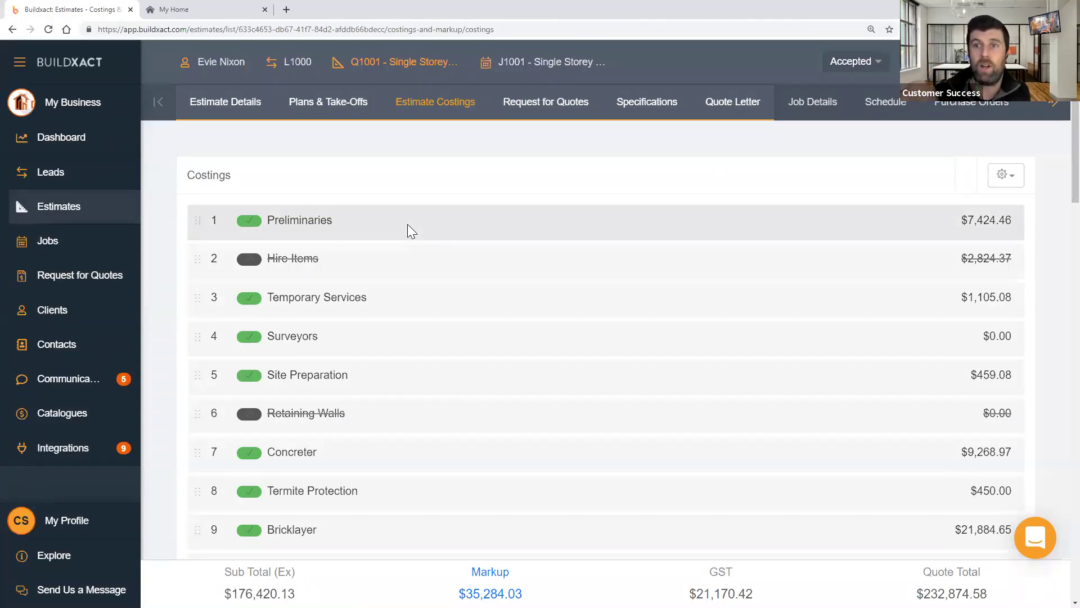
pyautogui.click(410, 292)
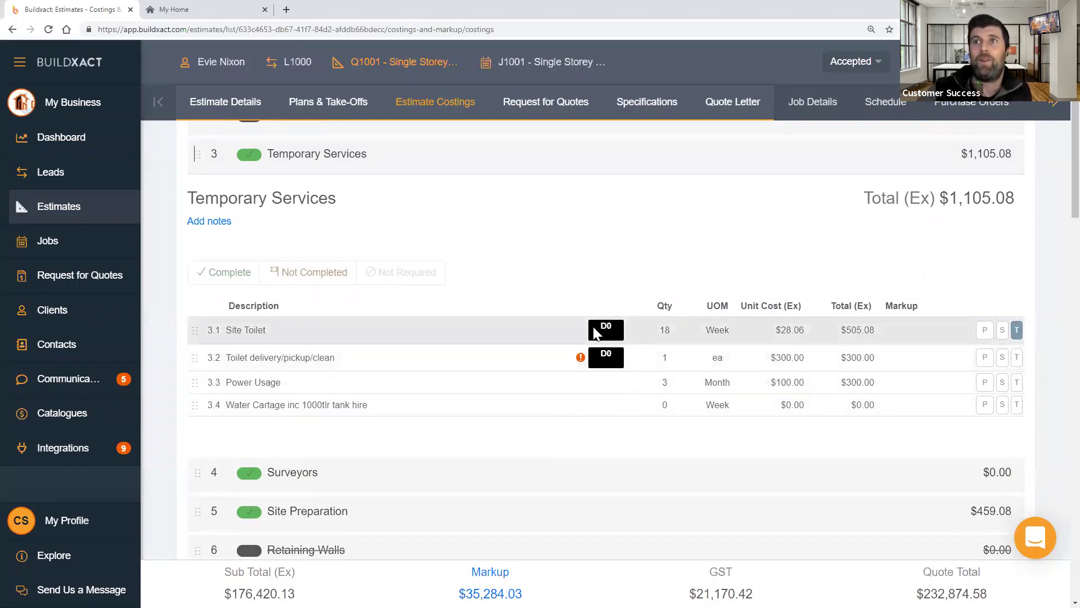
pyautogui.moveTo(227, 330); pyautogui.dragTo(350, 329)
pyautogui.click(855, 62)
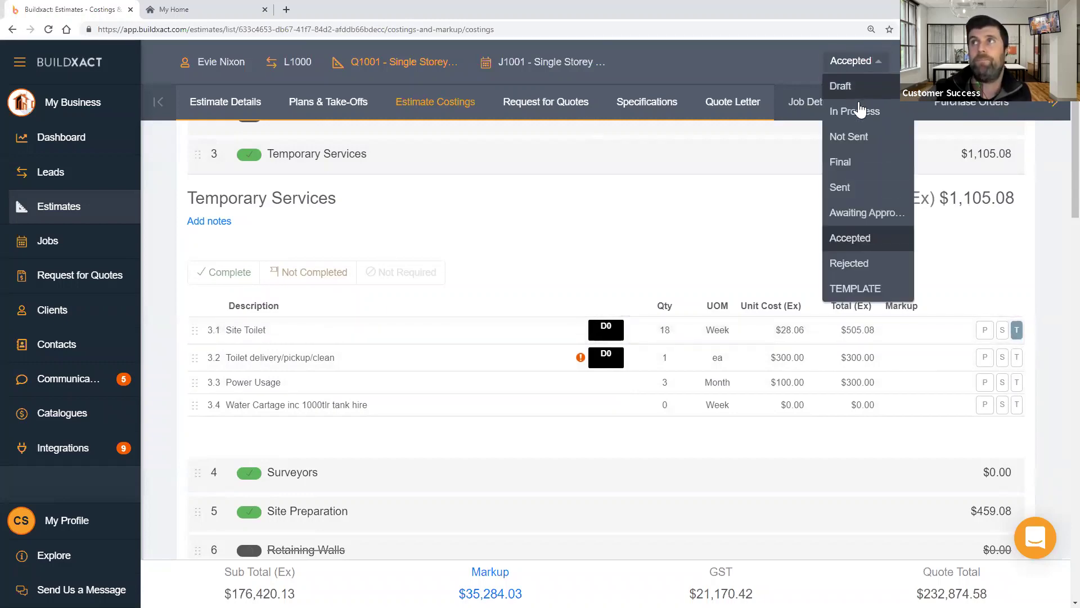
pyautogui.click(841, 84)
pyautogui.click(659, 364)
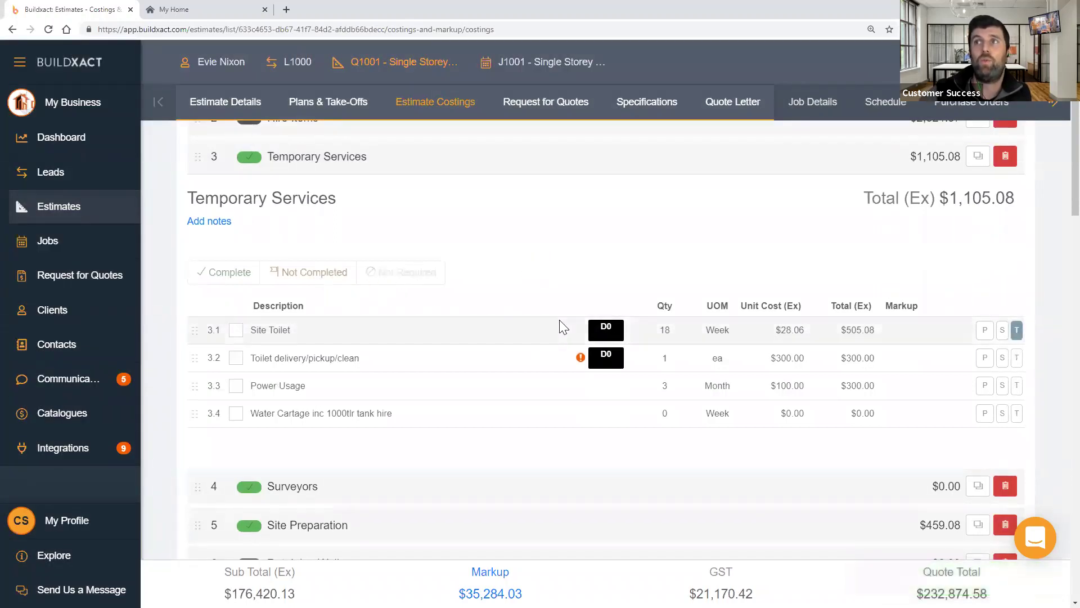
pyautogui.click(607, 329)
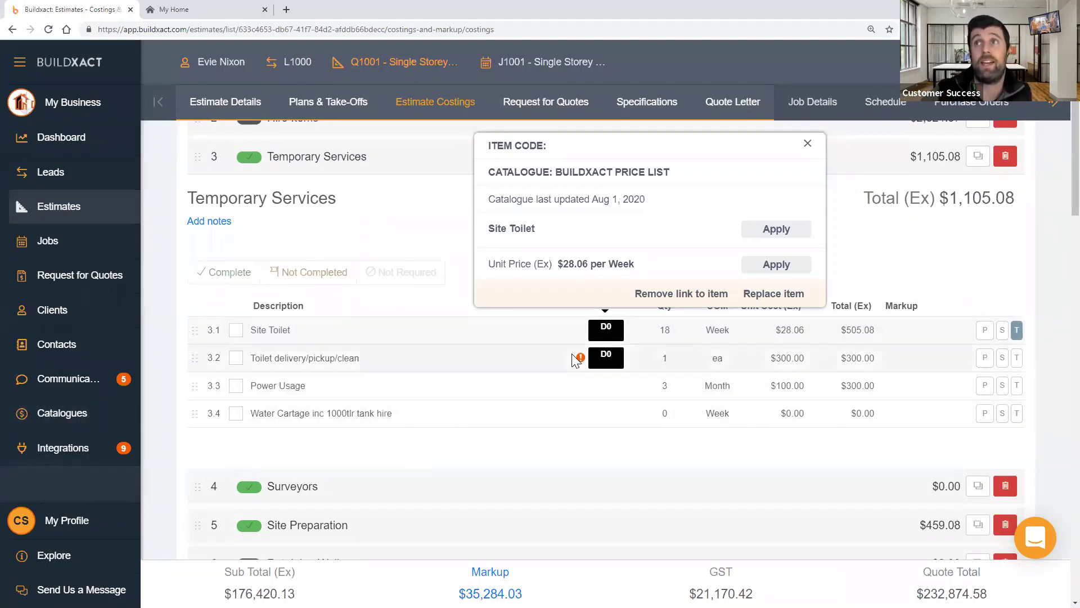
pyautogui.click(270, 329)
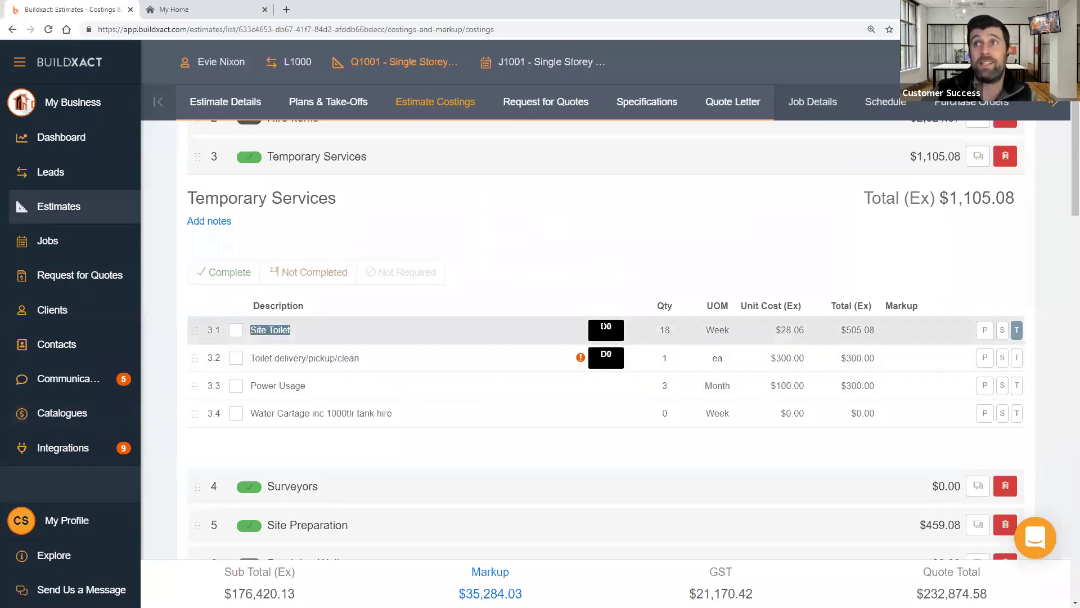
pyautogui.click(607, 329)
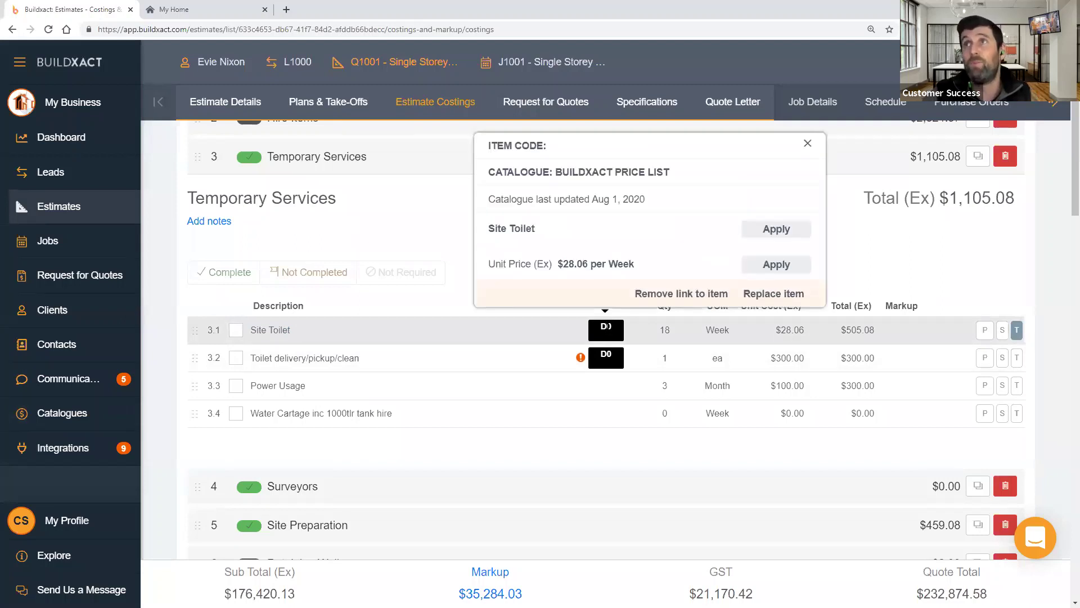
pyautogui.moveTo(555, 171); pyautogui.dragTo(675, 171)
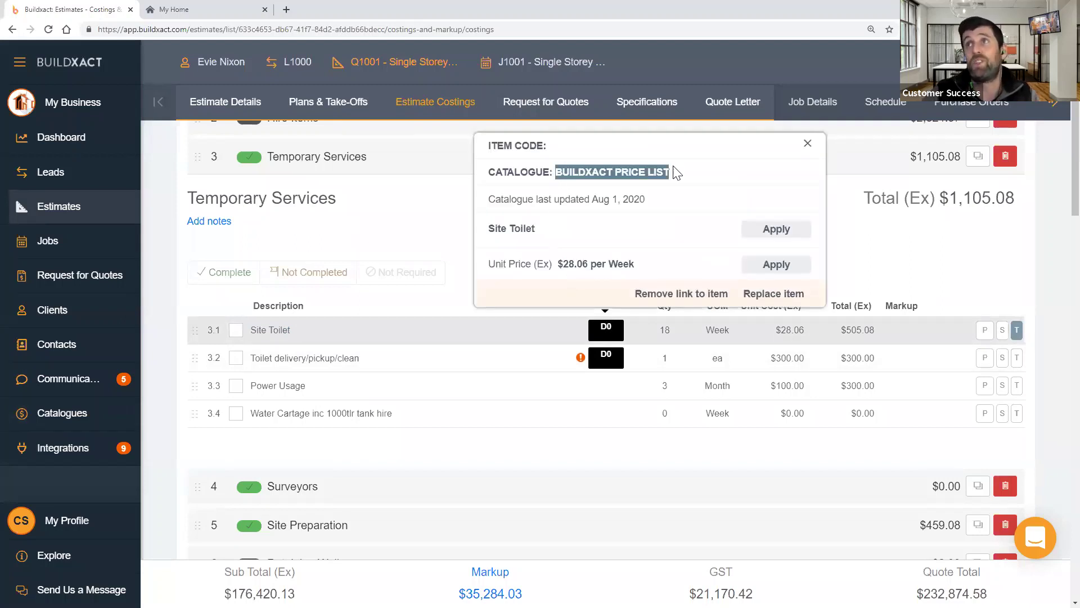
pyautogui.click(679, 205)
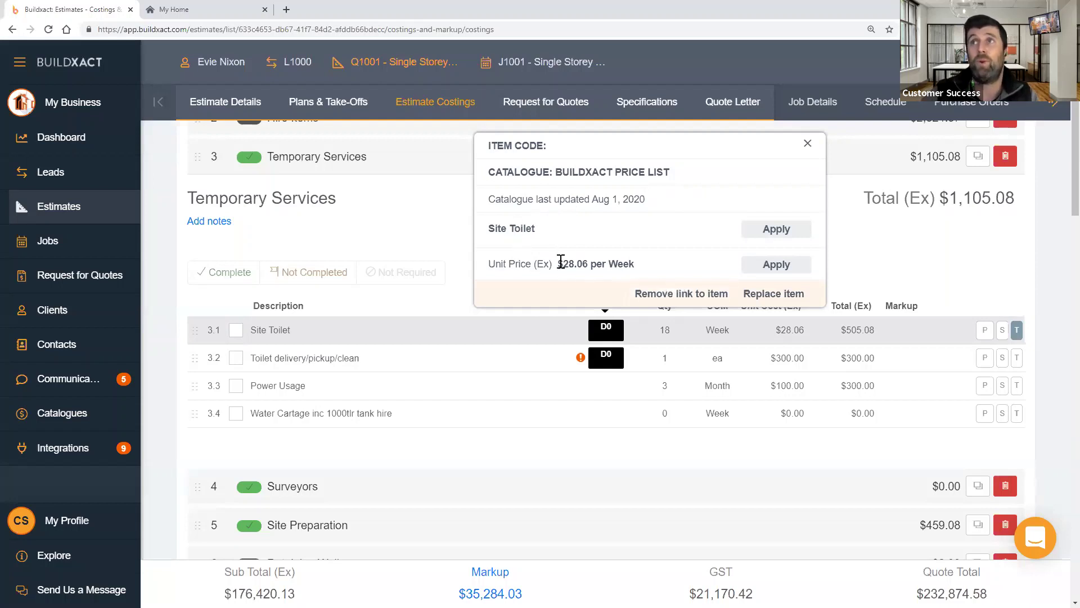
pyautogui.click(622, 385)
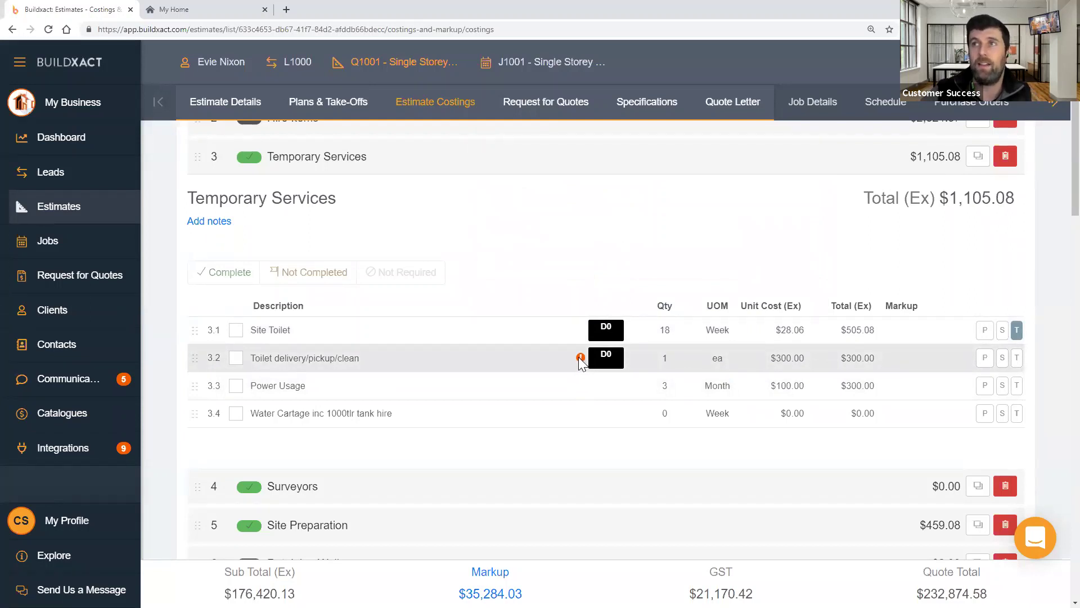
# - Review row 3.2's price change ($300.00 vs $57.39 per hr catalogue), then dismiss it
pyautogui.click(606, 354)
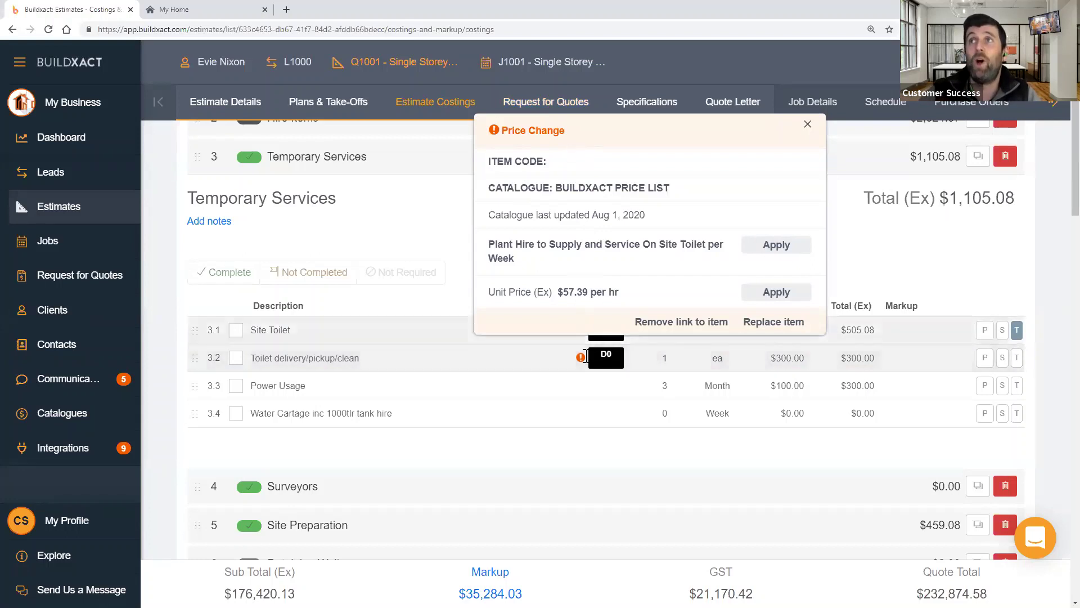
pyautogui.moveTo(500, 130); pyautogui.dragTo(588, 130)
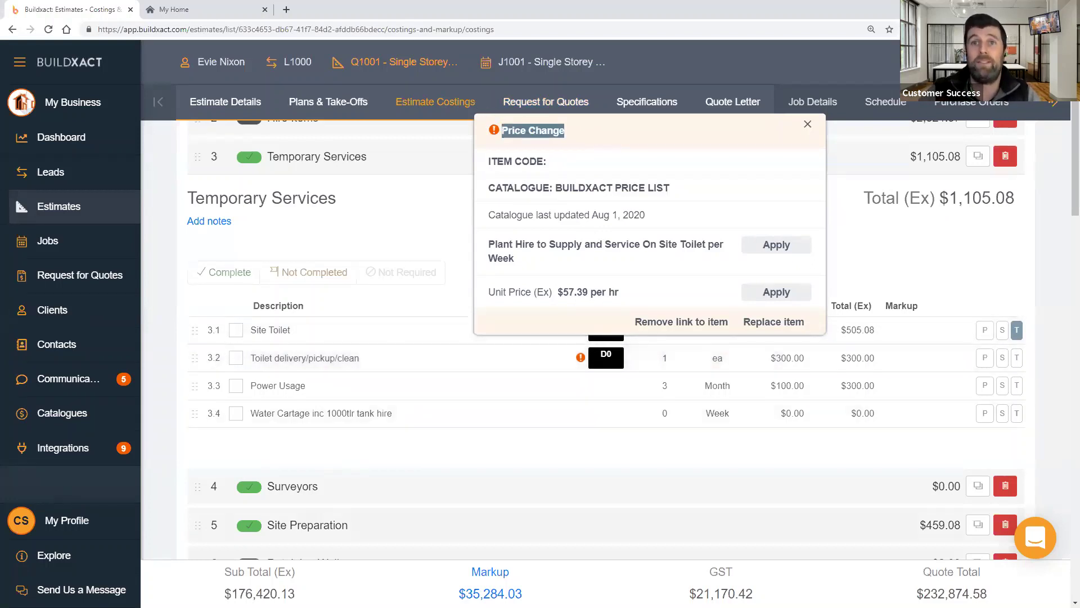
pyautogui.click(585, 400)
pyautogui.click(598, 355)
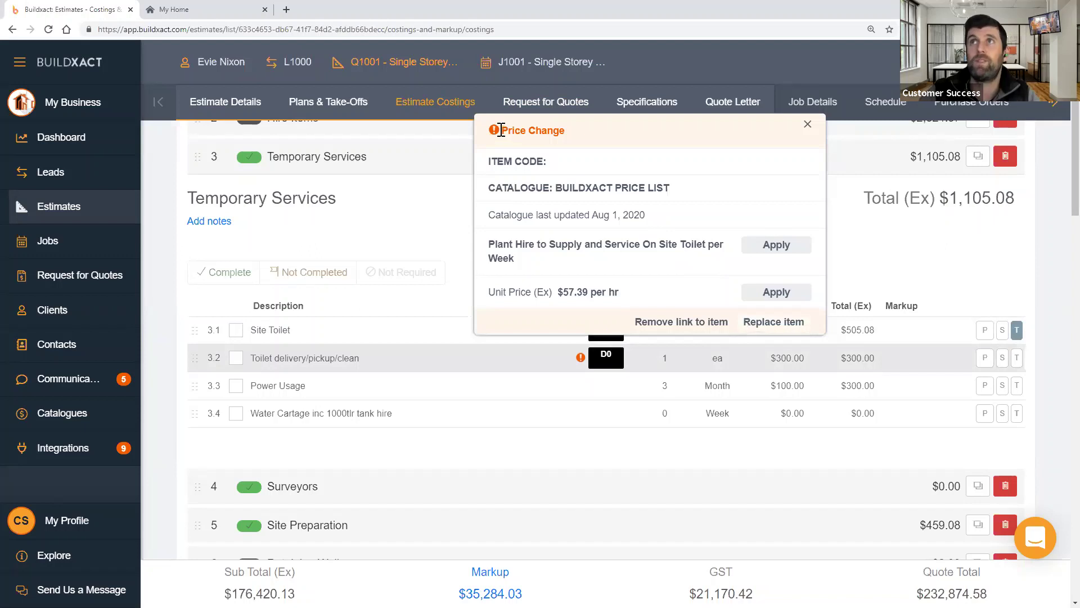
pyautogui.moveTo(564, 292); pyautogui.dragTo(630, 301)
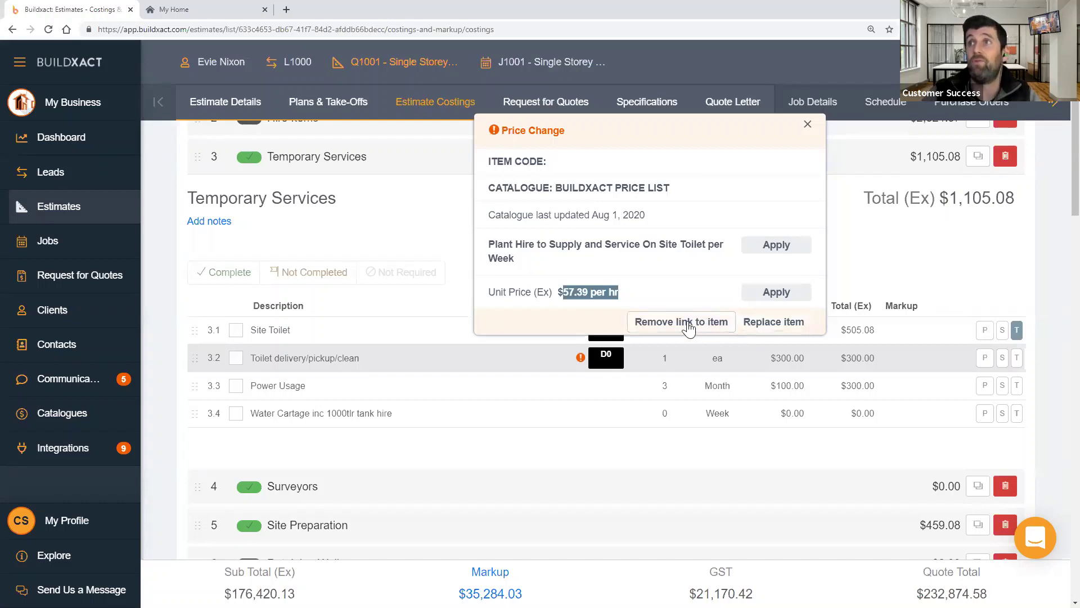
pyautogui.scroll(1, 689, 328)
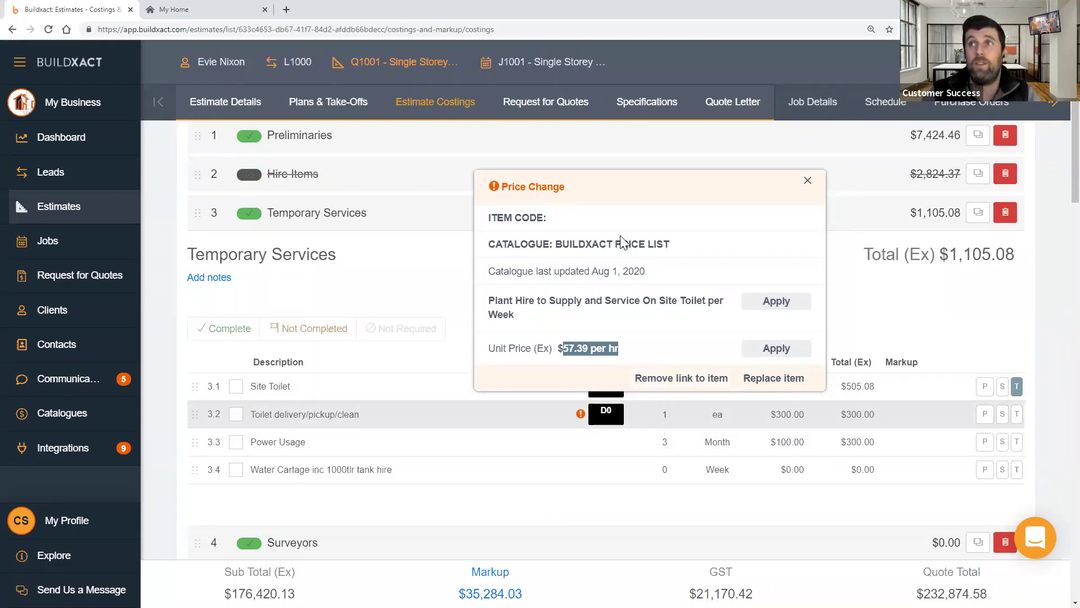
pyautogui.click(486, 414)
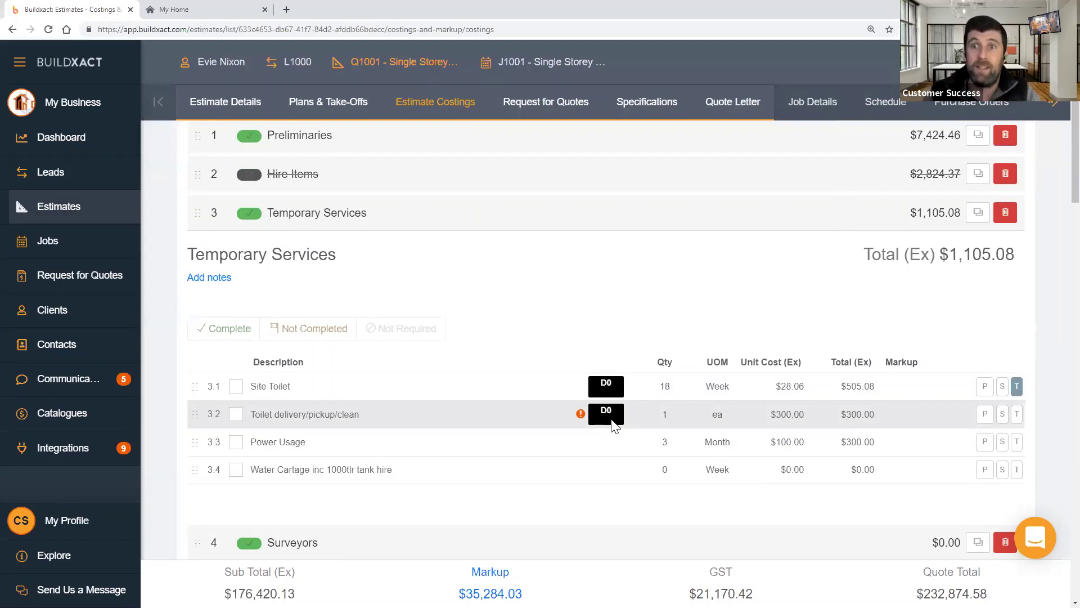
pyautogui.scroll(1, 618, 417)
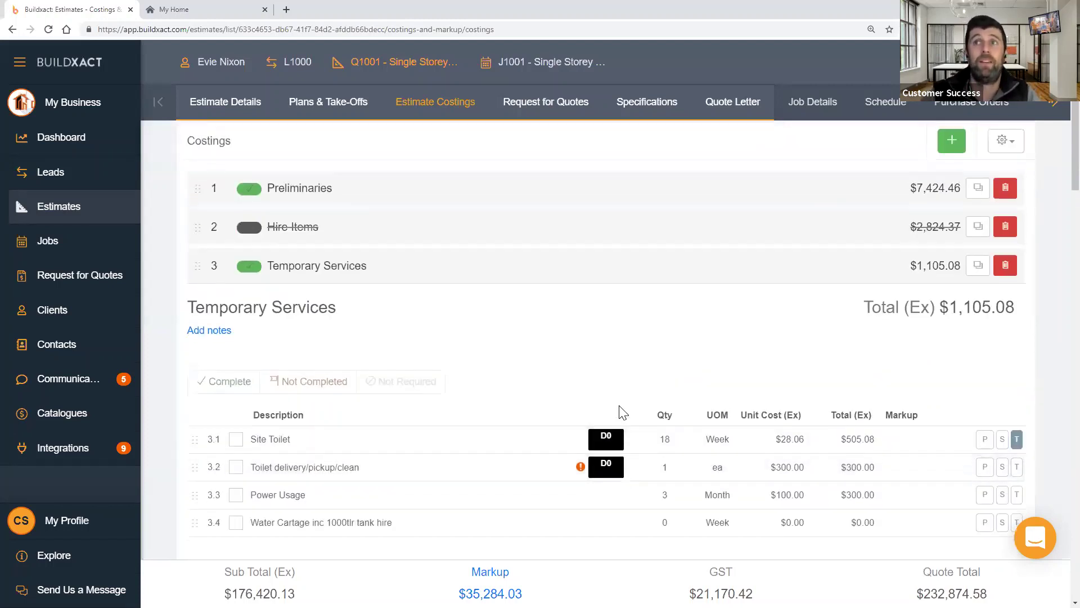
pyautogui.scroll(-1, 622, 414)
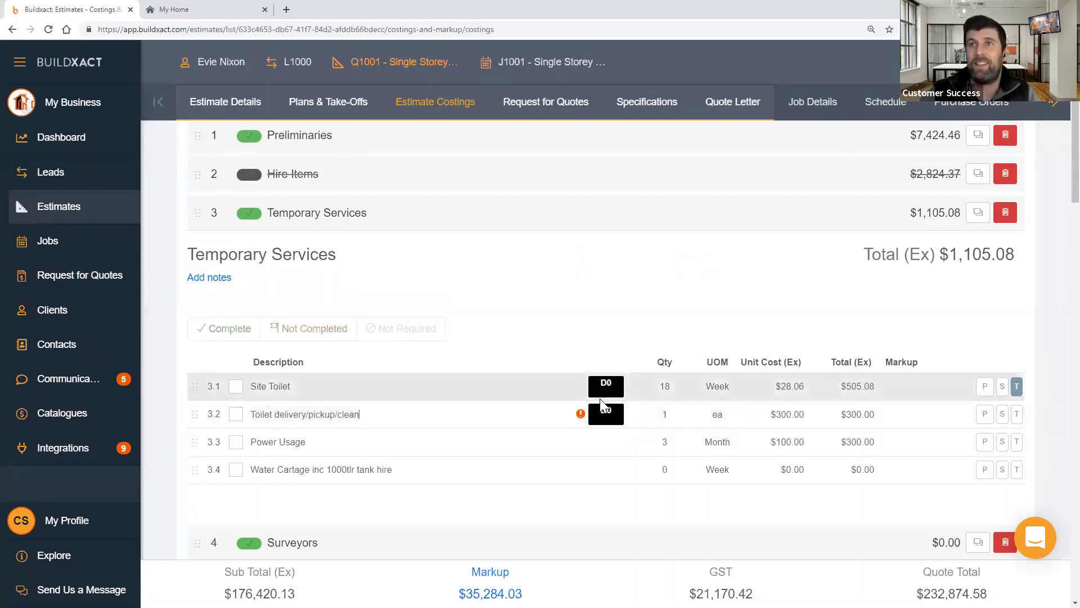
pyautogui.scroll(-2, 607, 423)
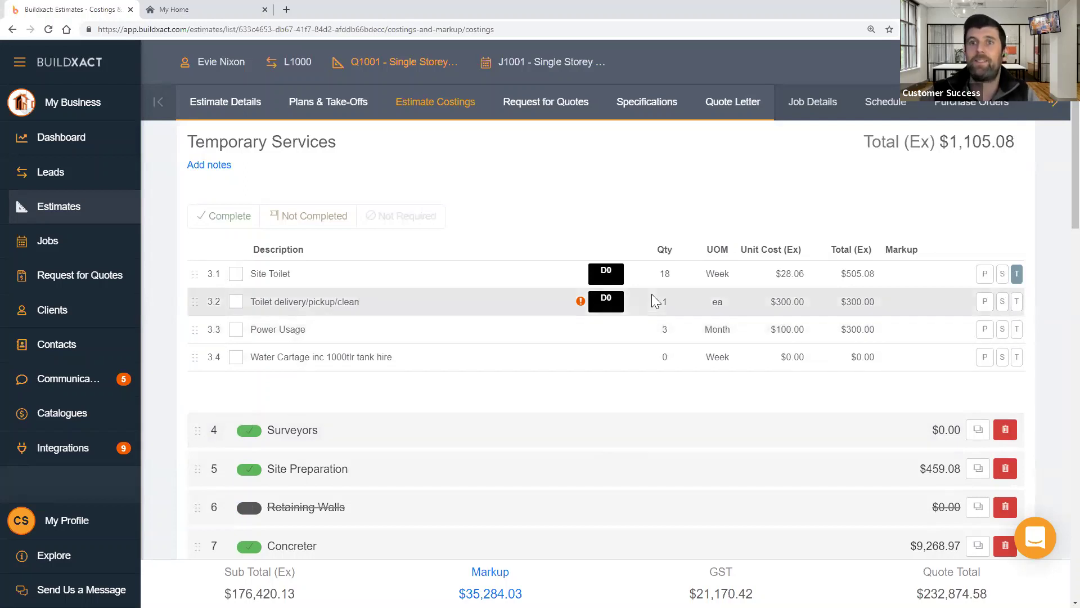
pyautogui.scroll(4, 972, 257)
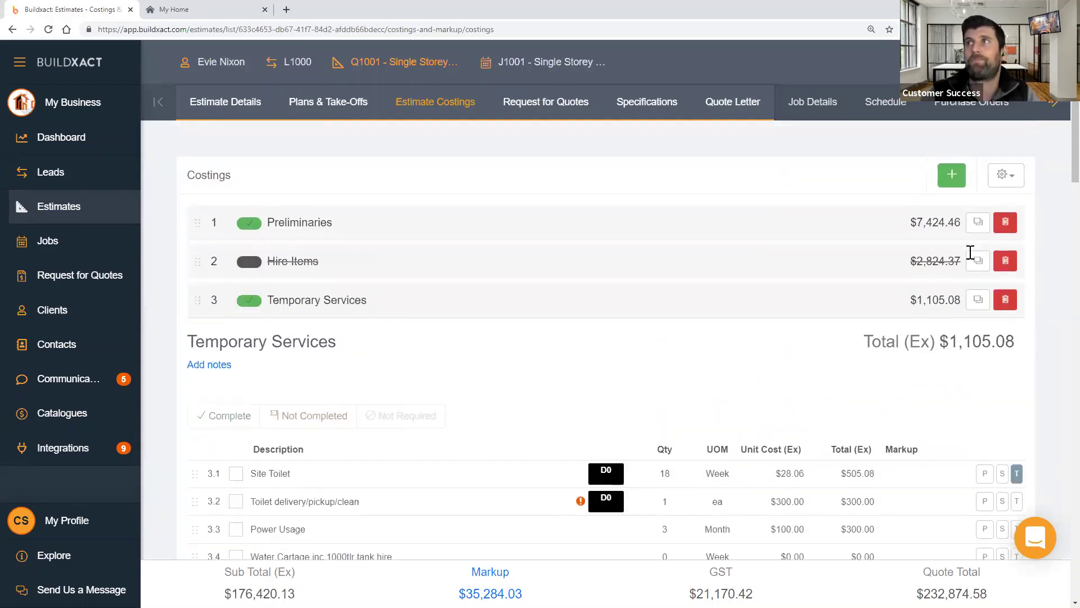
# - Open the gear actions menu at the top right of the Costings panel
pyautogui.click(1001, 177)
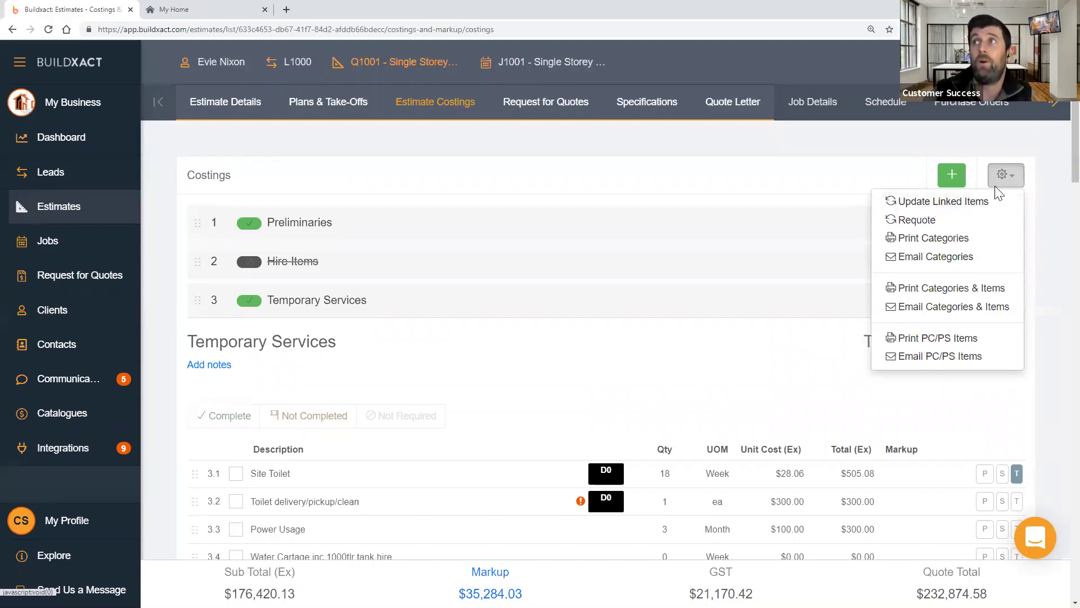
# - Start Update Linked Items and review the count of items to update
pyautogui.click(945, 201)
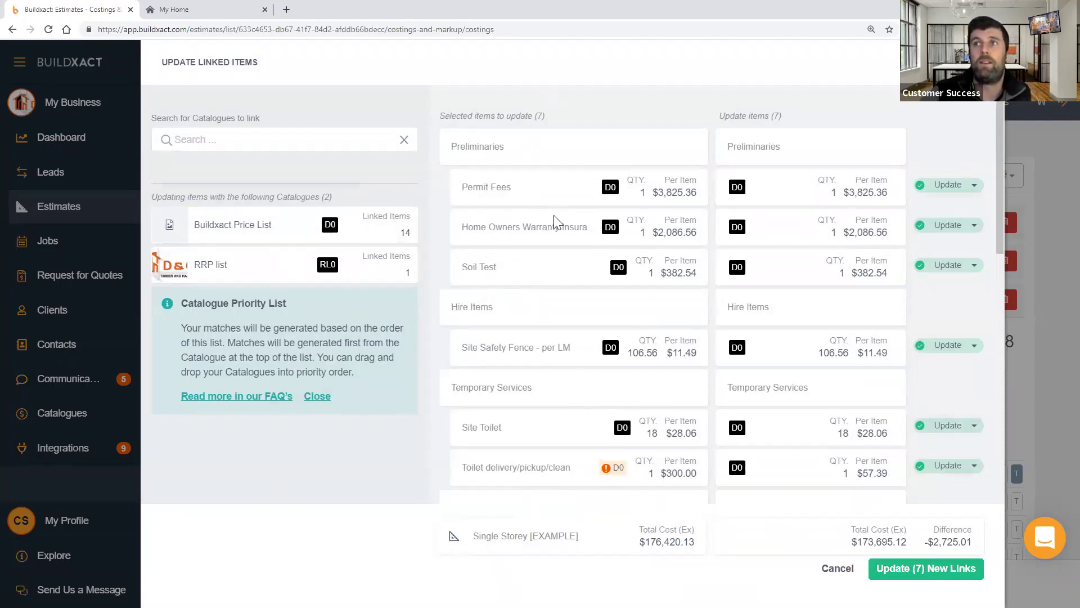
pyautogui.moveTo(449, 115); pyautogui.dragTo(550, 115)
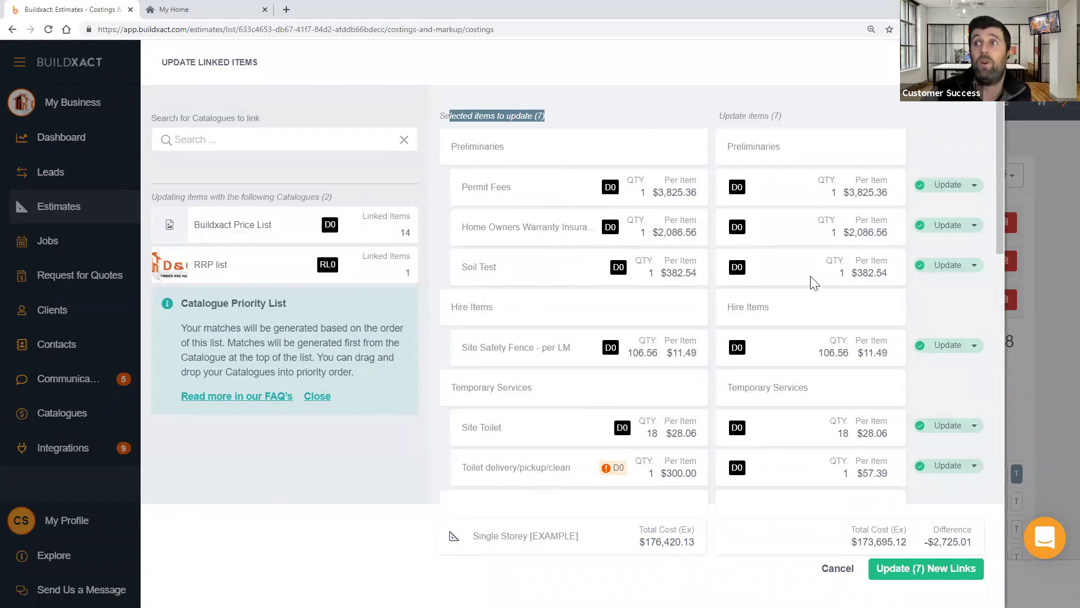
pyautogui.scroll(-3, 588, 377)
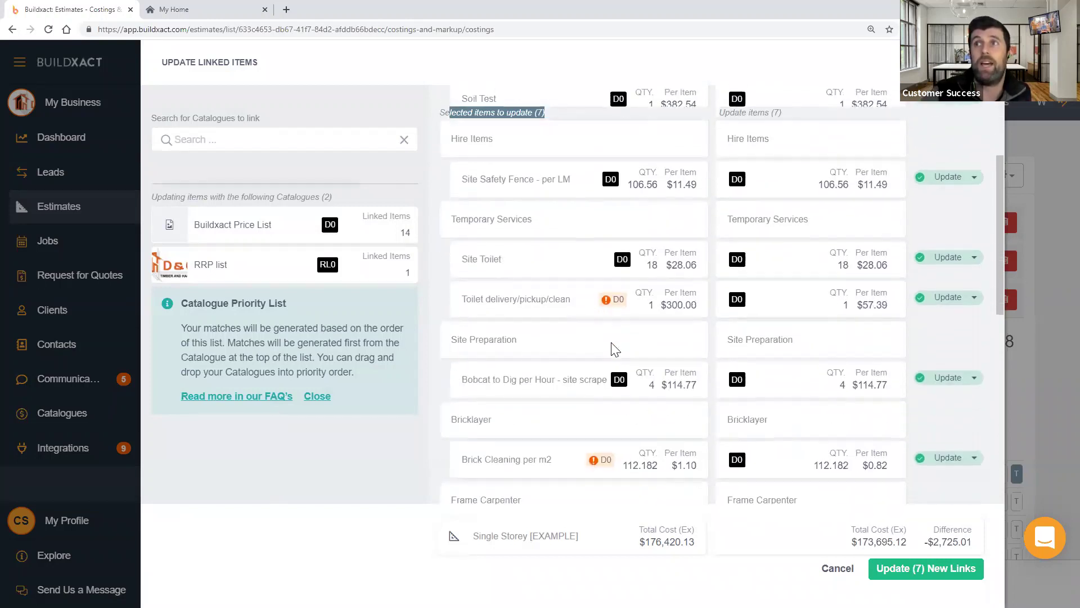
pyautogui.scroll(-1, 613, 310)
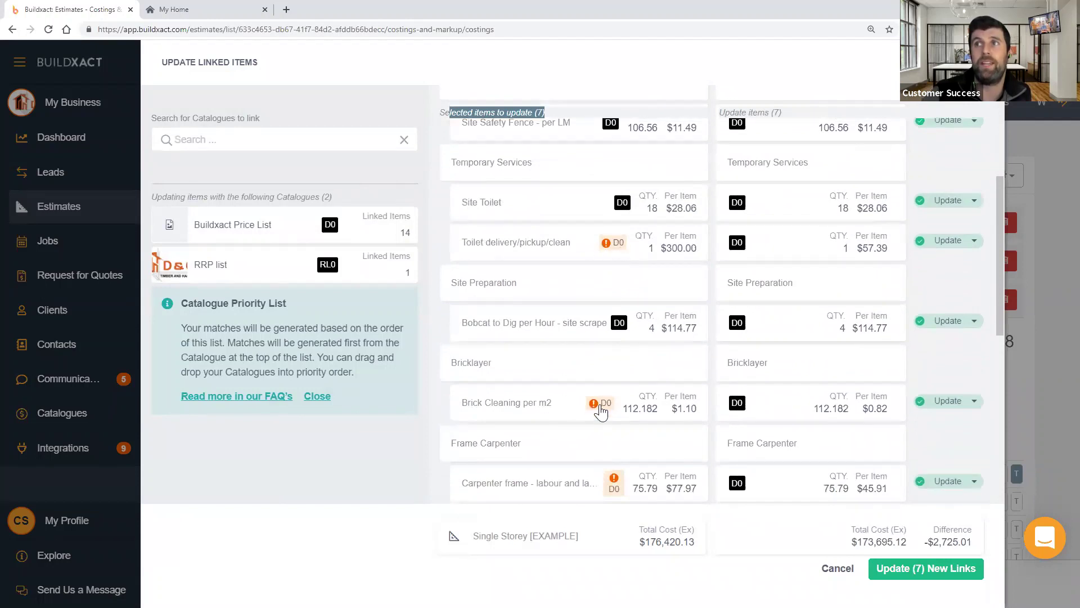
pyautogui.scroll(-2, 625, 444)
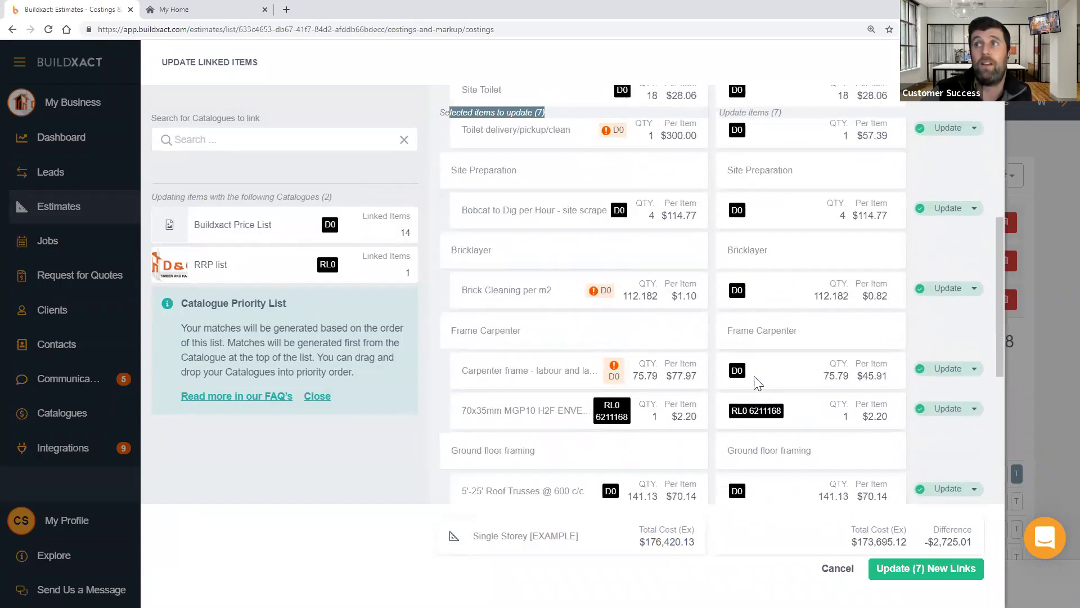
pyautogui.scroll(2, 815, 338)
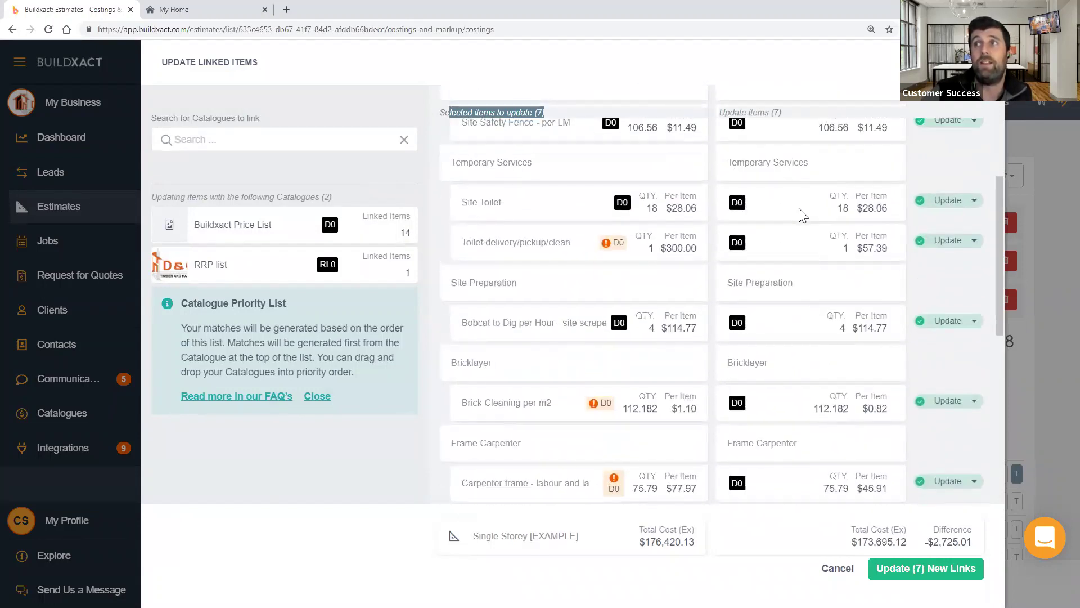
pyautogui.scroll(-1, 833, 236)
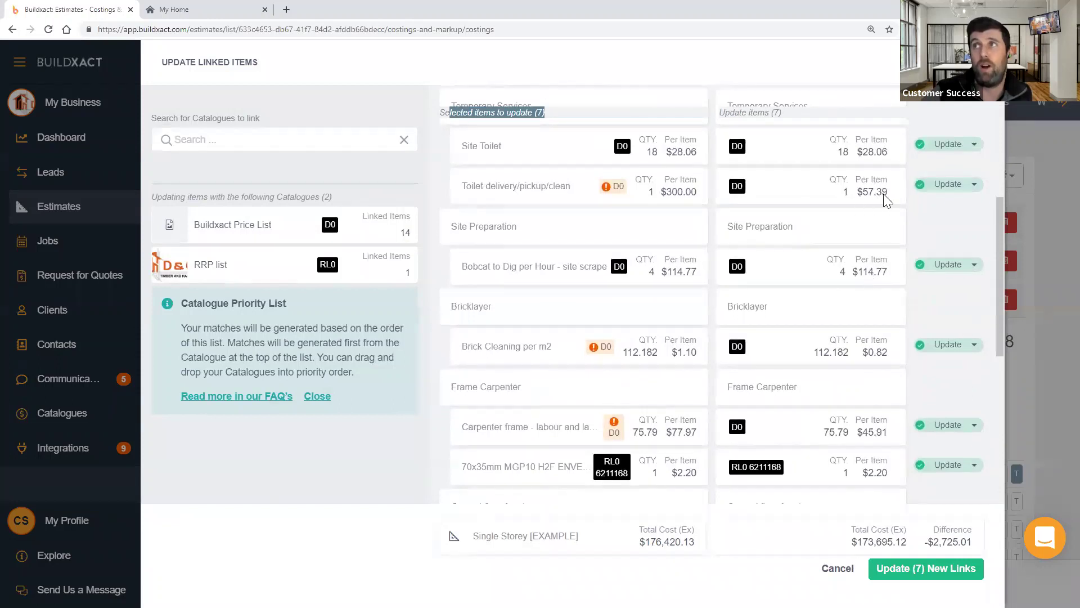
# - Set Toilet delivery/pickup/clean and Site Toilet to Ignore Item
pyautogui.click(948, 186)
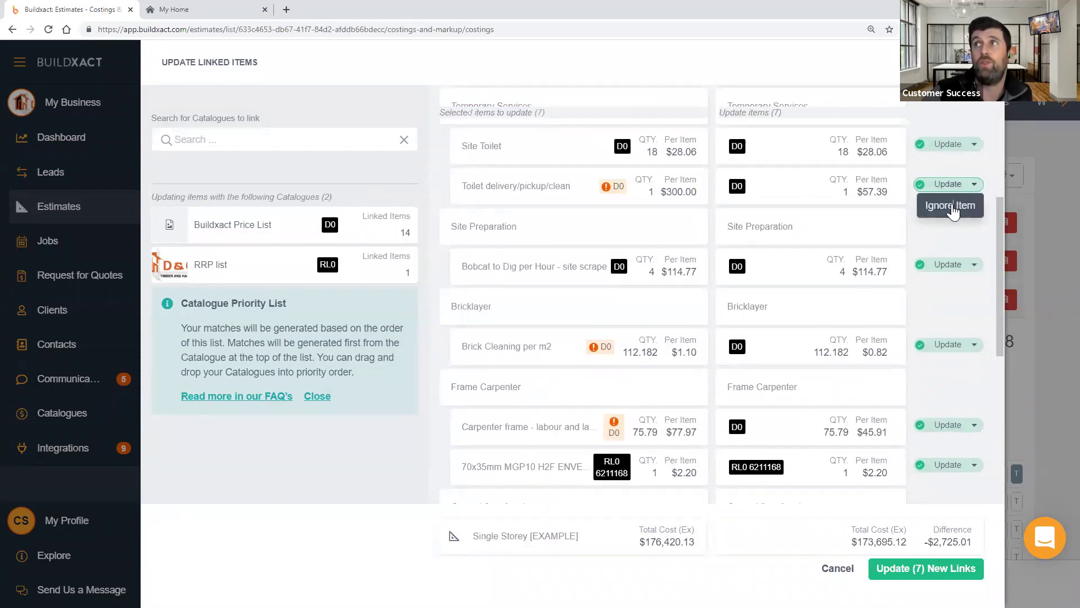
pyautogui.click(951, 204)
pyautogui.scroll(2, 950, 247)
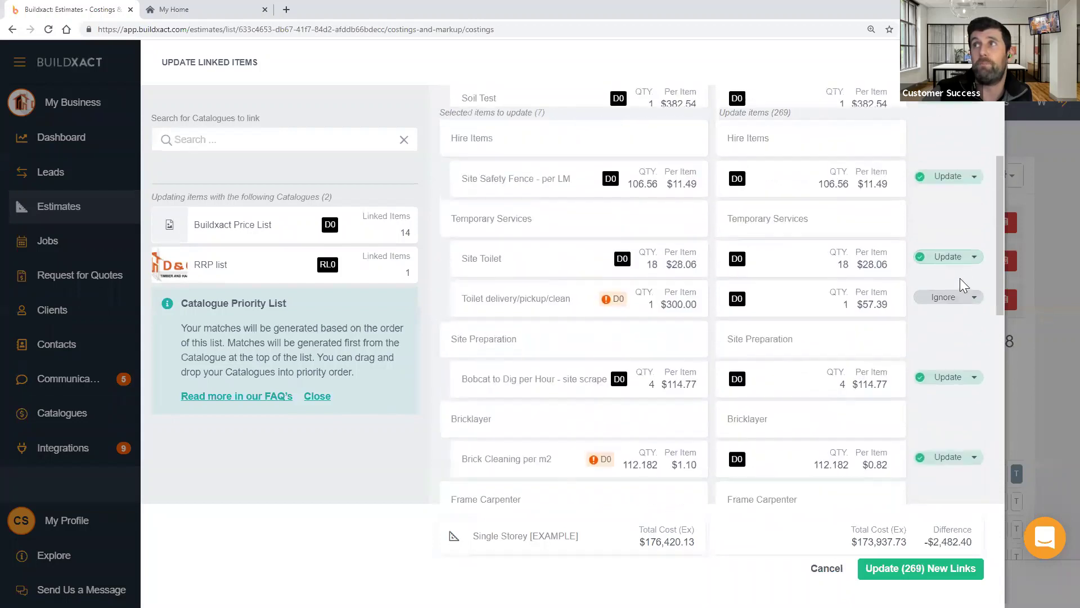
pyautogui.click(968, 258)
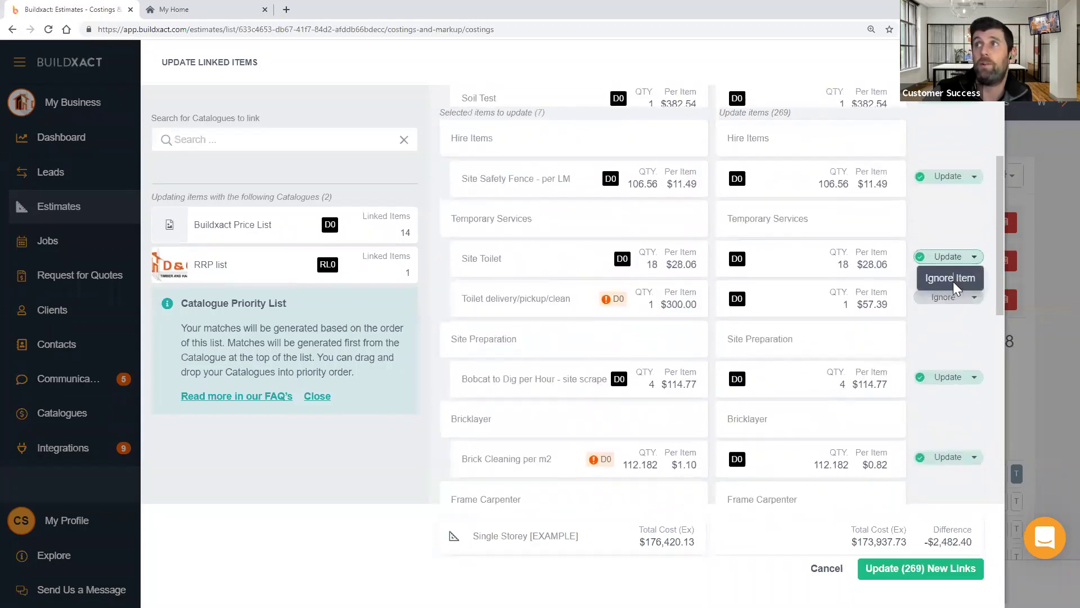
pyautogui.click(953, 280)
pyautogui.scroll(-1, 815, 374)
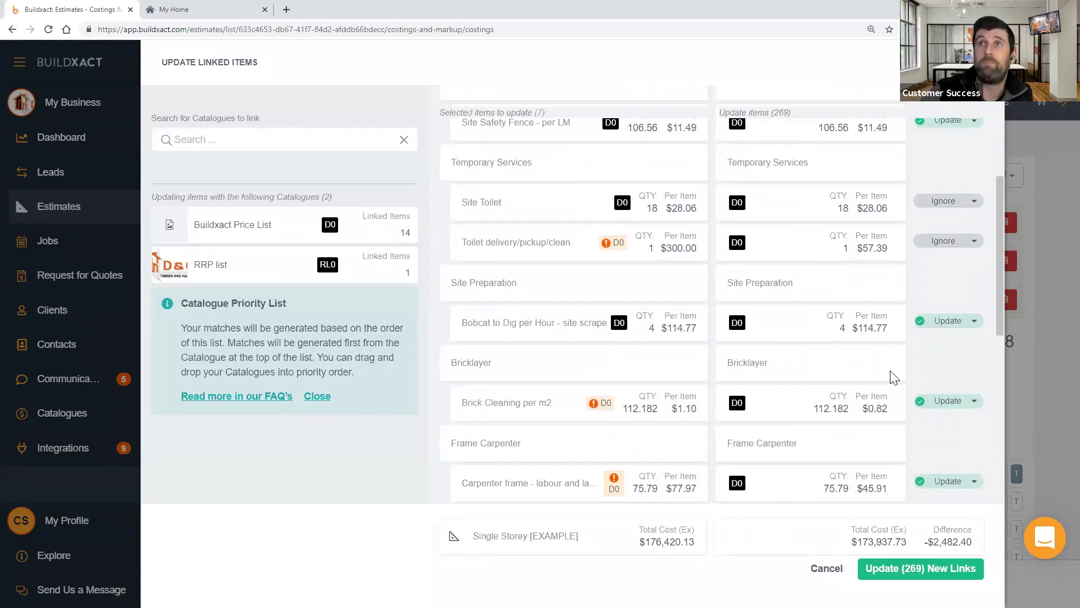
pyautogui.click(215, 140)
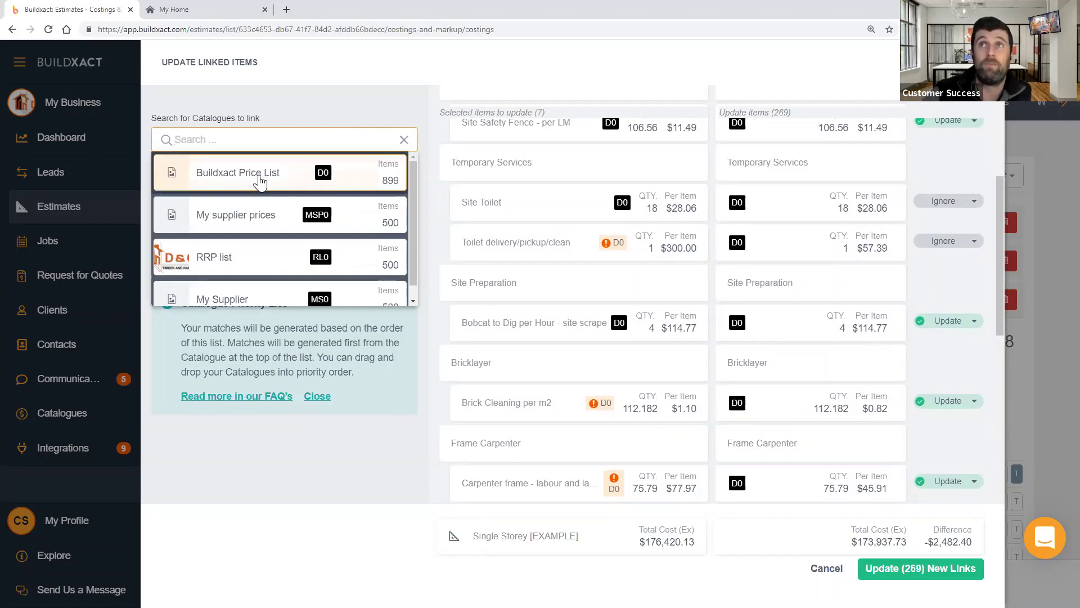
# - Link My supplier prices and move RRP list above Buildxact Price List
pyautogui.click(241, 216)
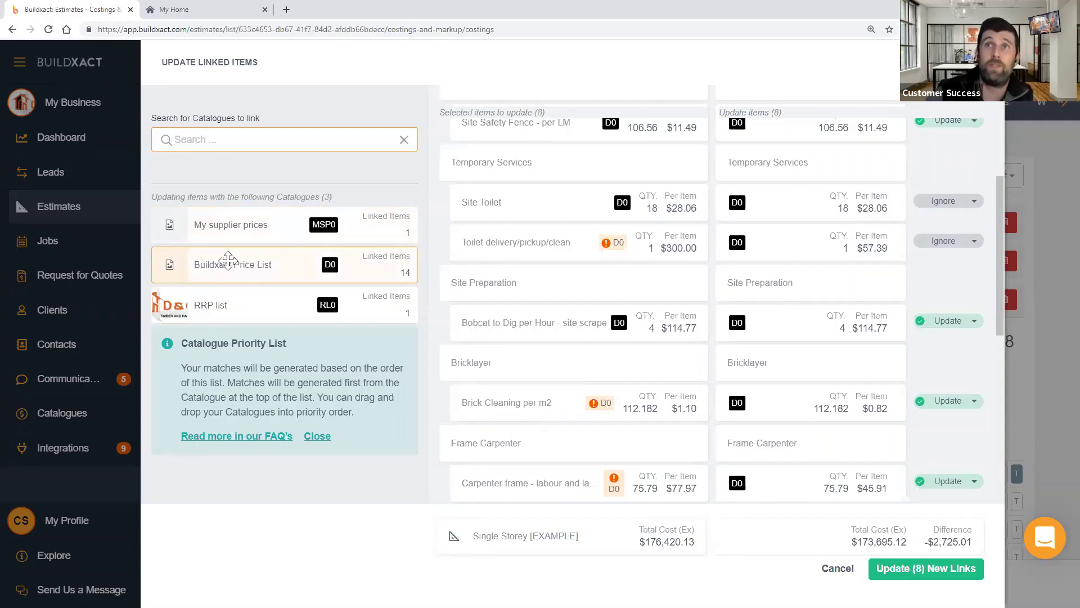
pyautogui.moveTo(234, 304); pyautogui.dragTo(237, 268)
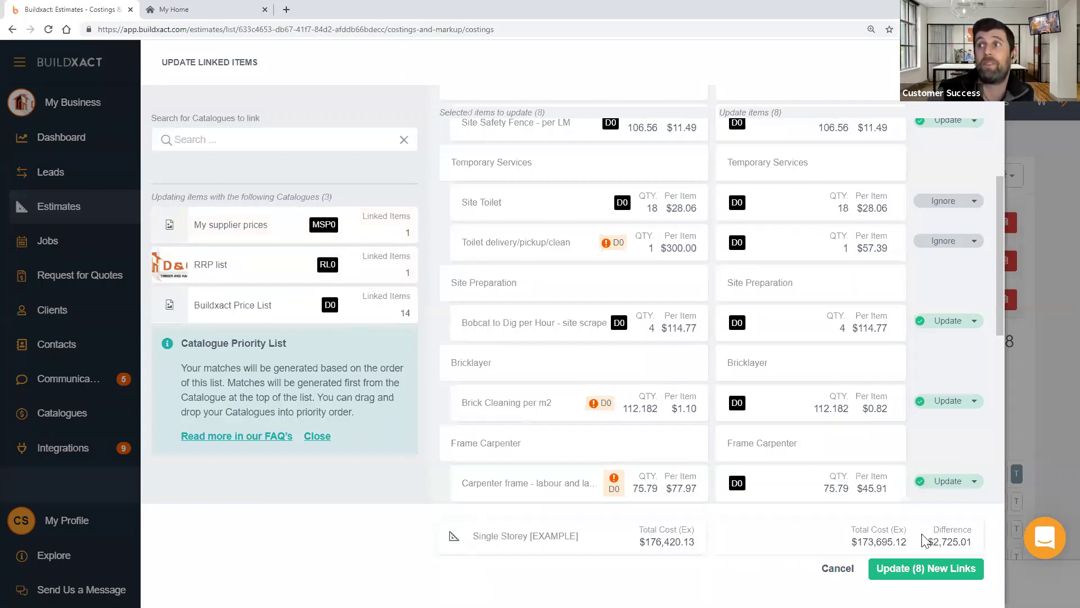
pyautogui.scroll(-4, 917, 383)
pyautogui.scroll(-5, 922, 394)
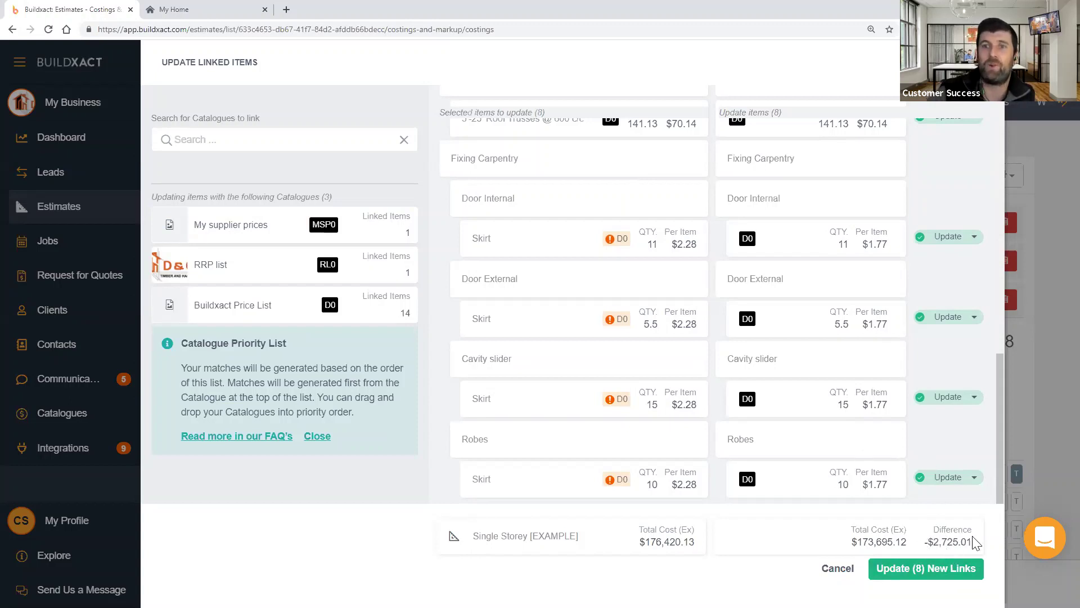
# - Apply and confirm the 8 new links, bringing the quote total to $229,259.38
pyautogui.click(917, 570)
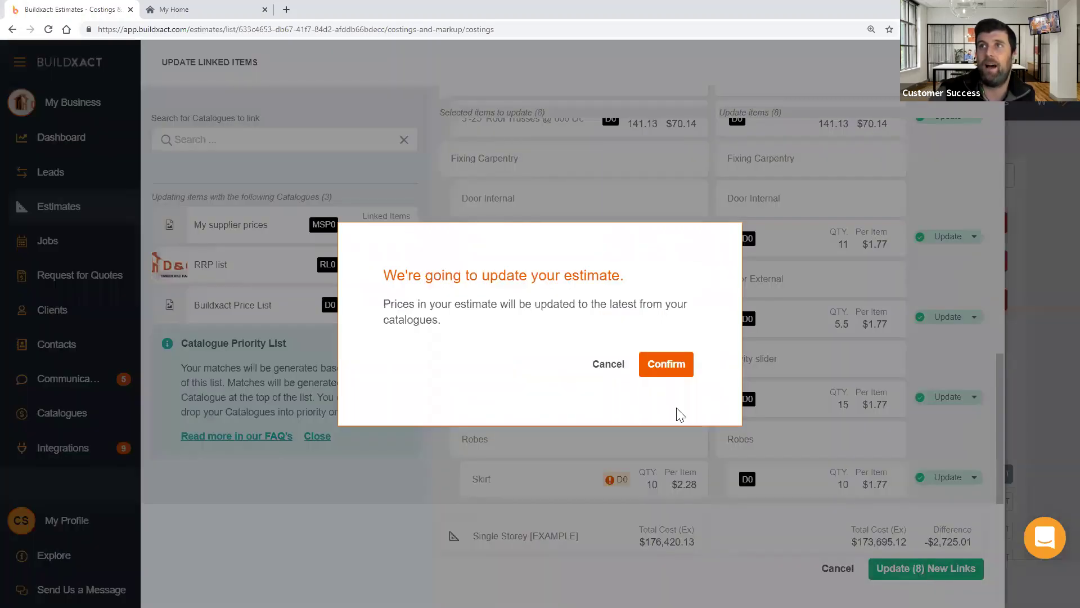
pyautogui.click(658, 366)
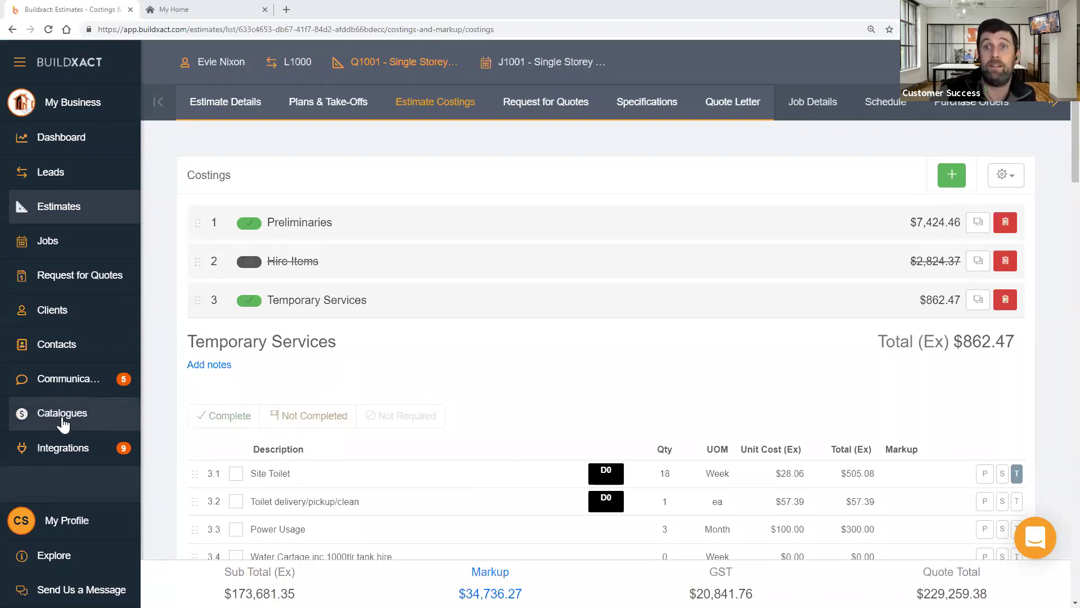
pyautogui.click(1005, 178)
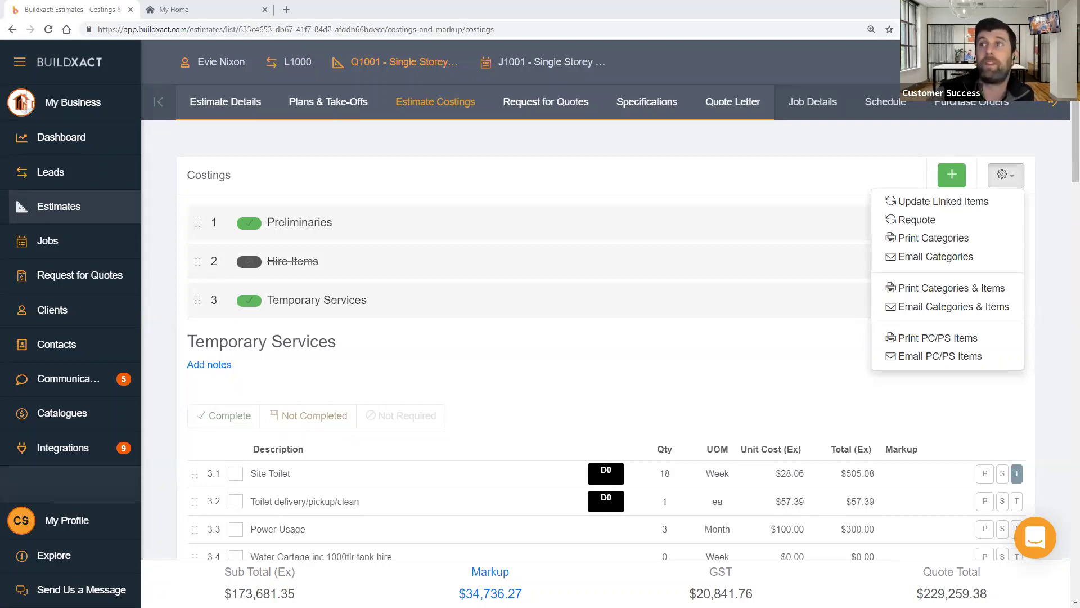
pyautogui.click(757, 397)
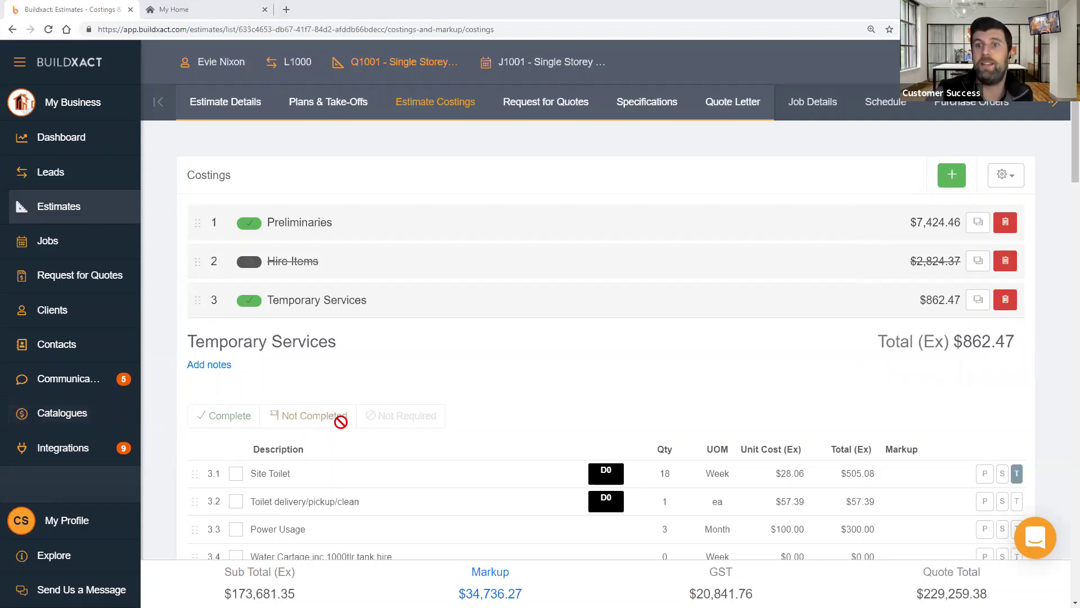
# - Expand the example estimate's Appliances group ($3,300.00 ex GST), then return to the Estimates list
pyautogui.scroll(-8, 582, 410)
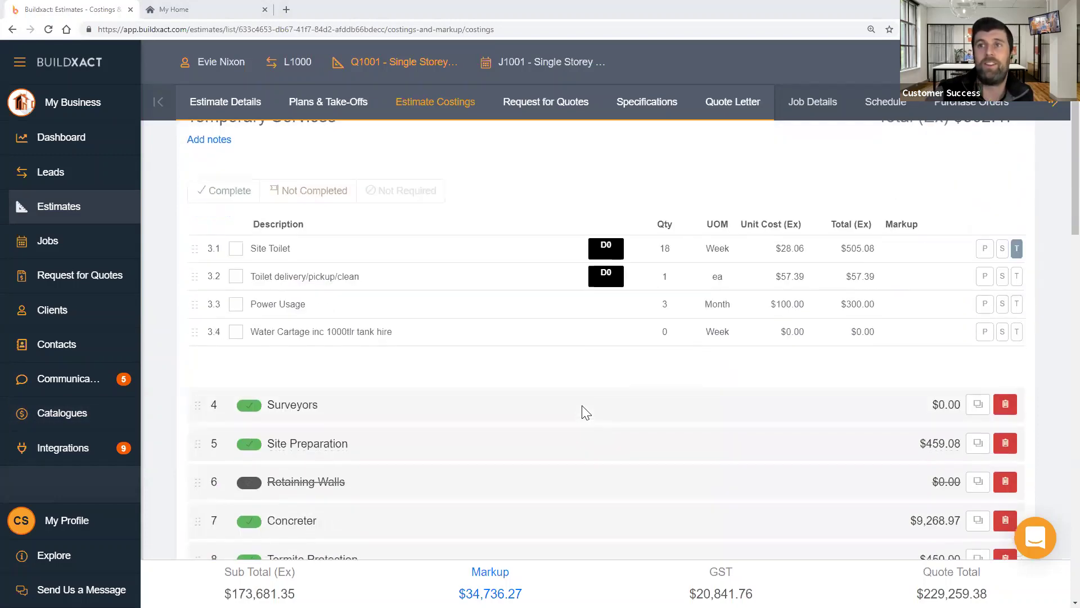
pyautogui.scroll(-3, 585, 412)
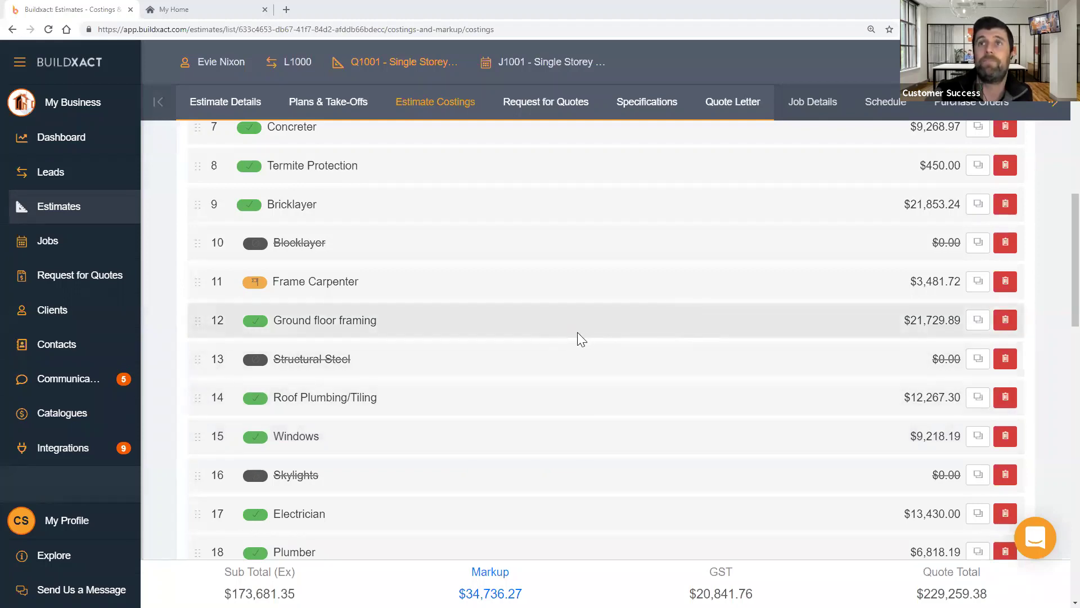
pyautogui.scroll(-13, 580, 332)
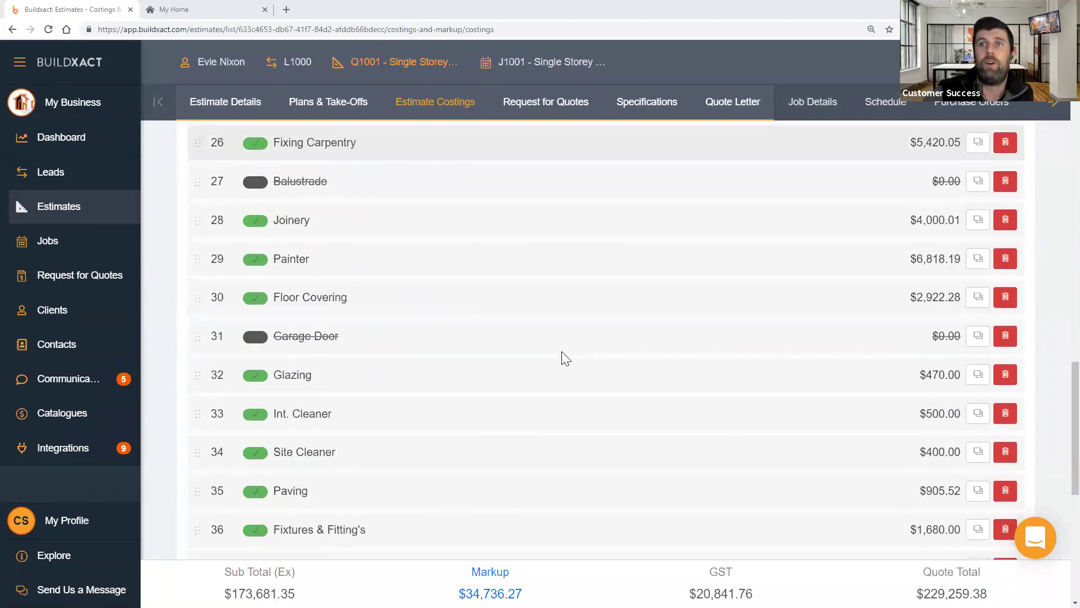
pyautogui.scroll(-4, 561, 351)
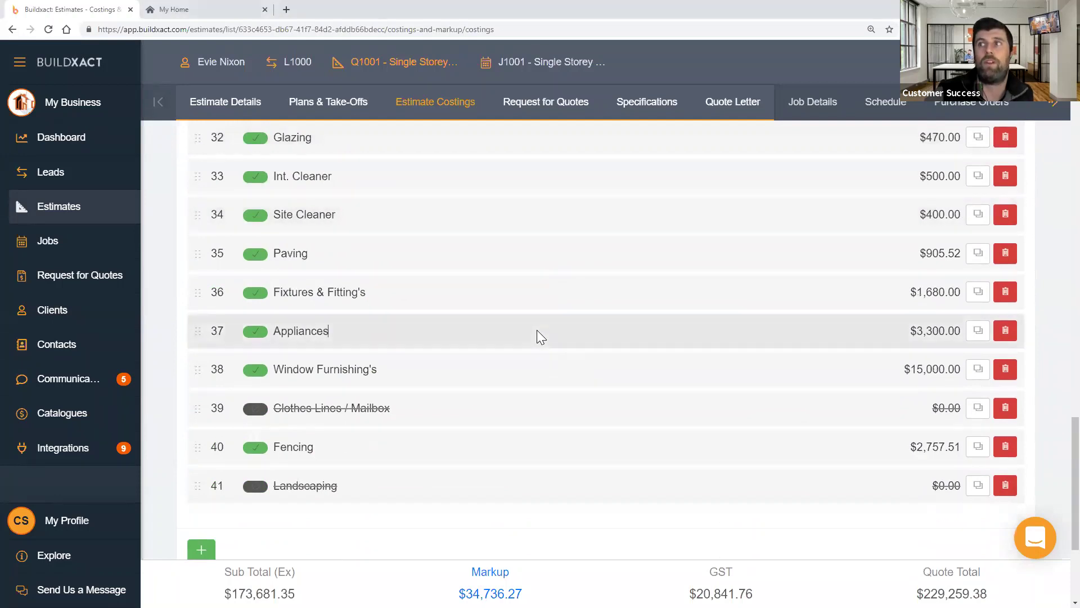
pyautogui.click(537, 330)
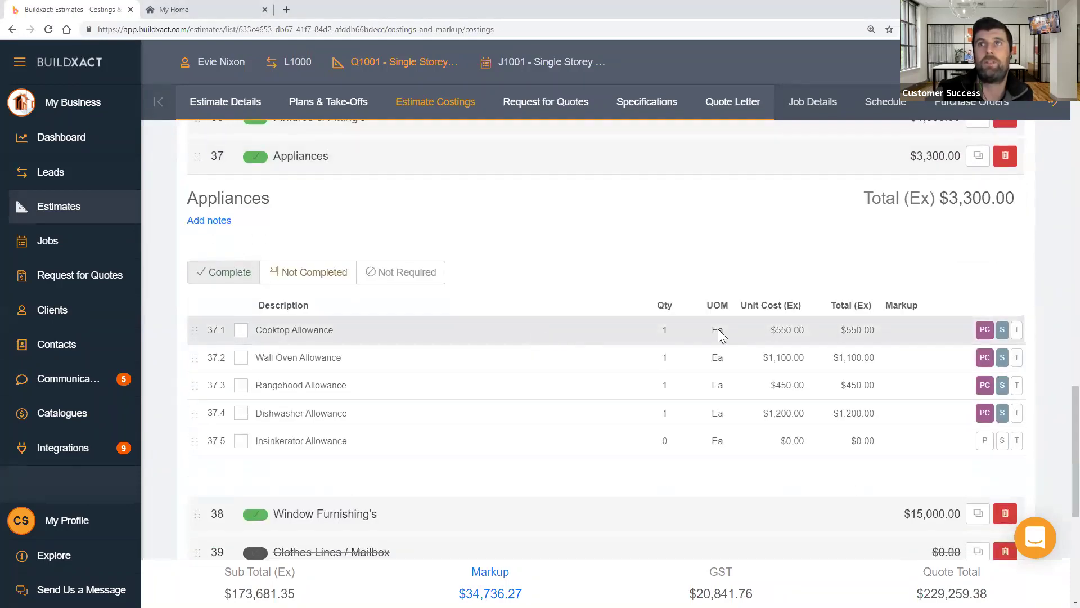
pyautogui.click(99, 222)
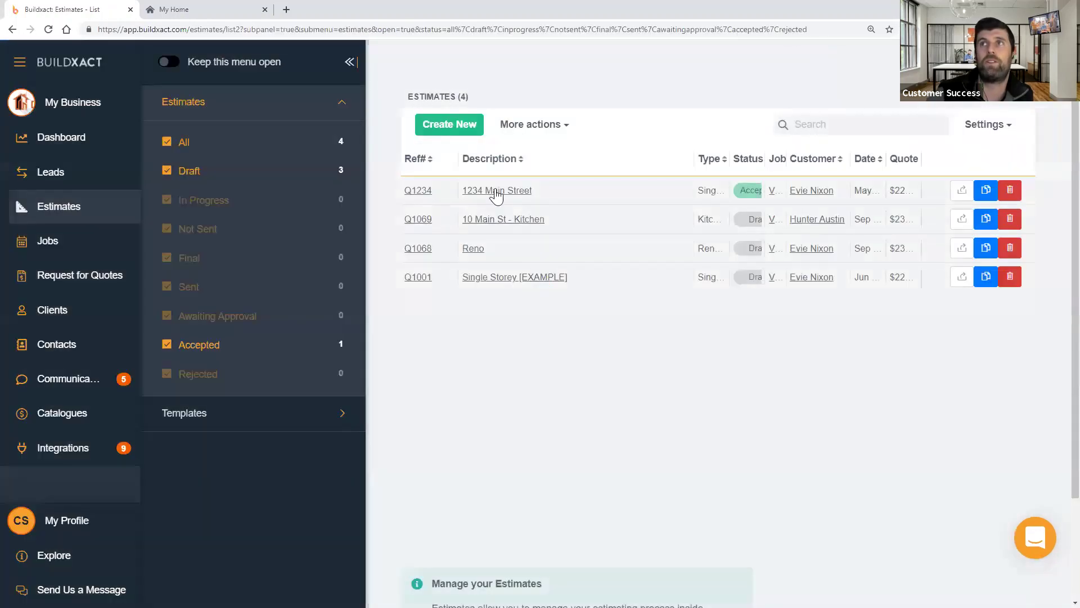
# - Open the 1234 Main Street estimate and expand its Fixing Carpentry costing group
pyautogui.click(495, 191)
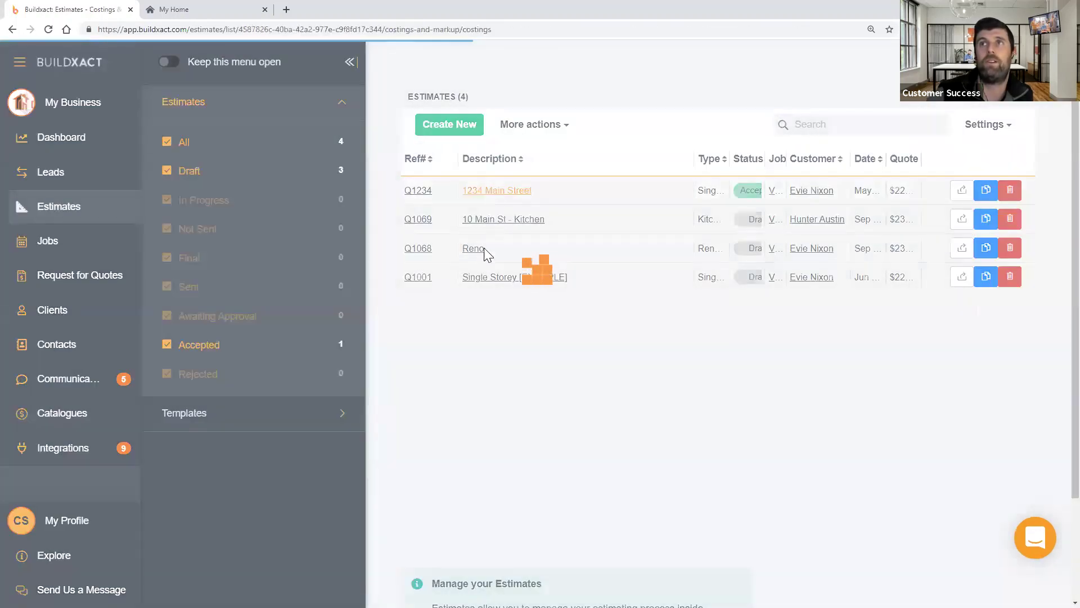
pyautogui.scroll(-5, 546, 469)
pyautogui.scroll(-8, 548, 468)
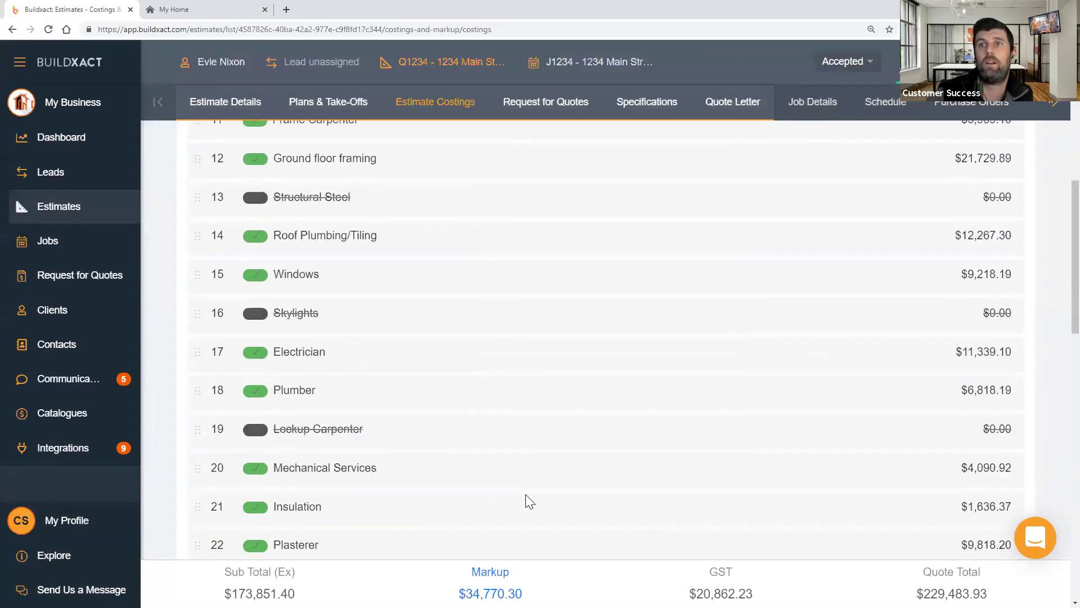
pyautogui.click(421, 458)
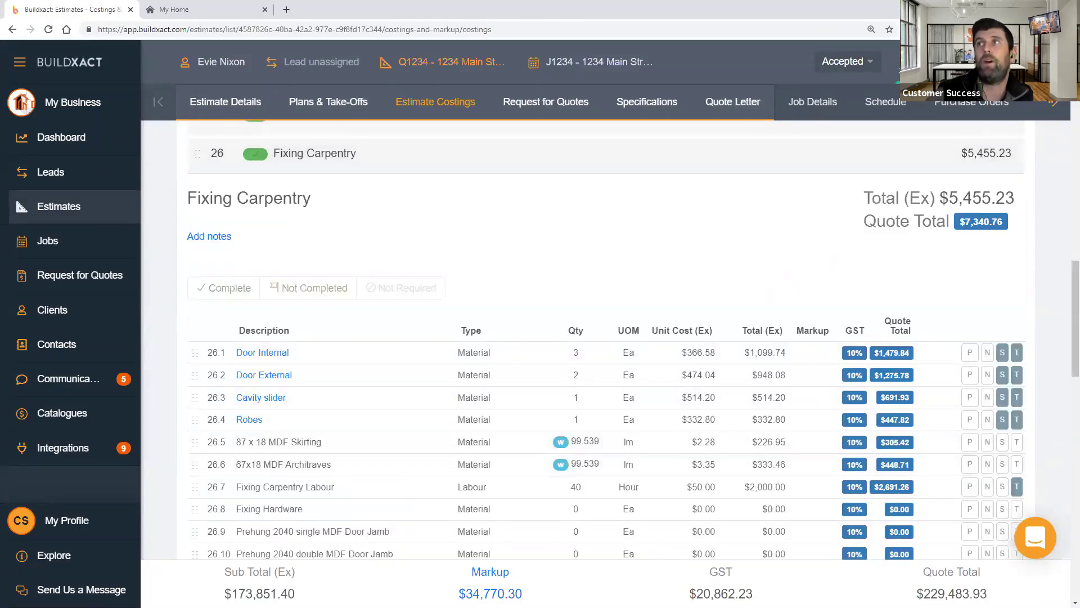
# - Change the estimate status from Accepted to Draft and expand the Appliances allowances
pyautogui.click(828, 64)
pyautogui.click(830, 84)
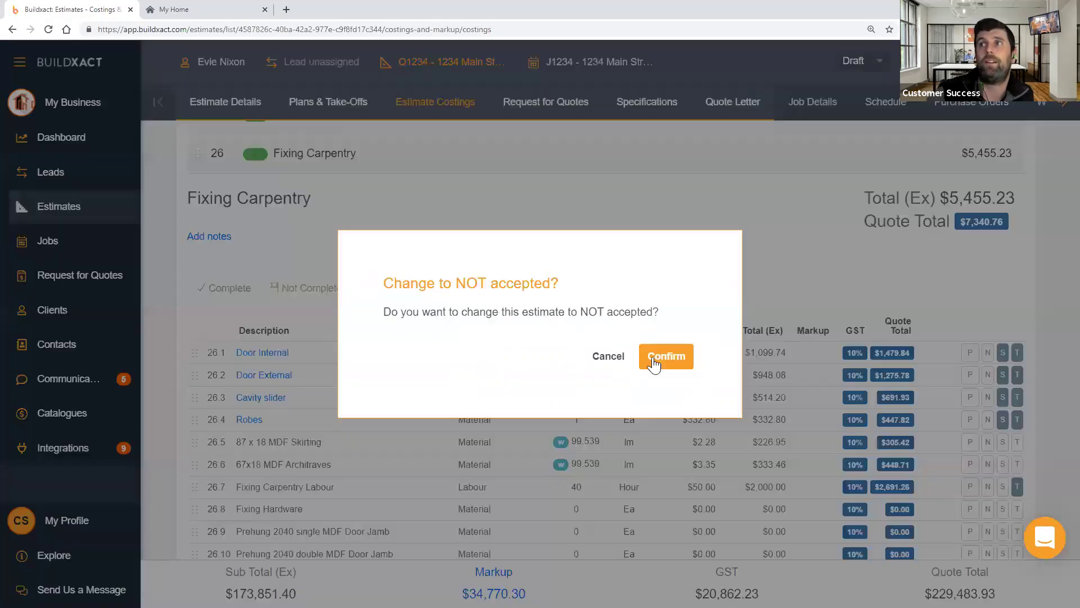
pyautogui.click(654, 357)
pyautogui.scroll(-5, 653, 359)
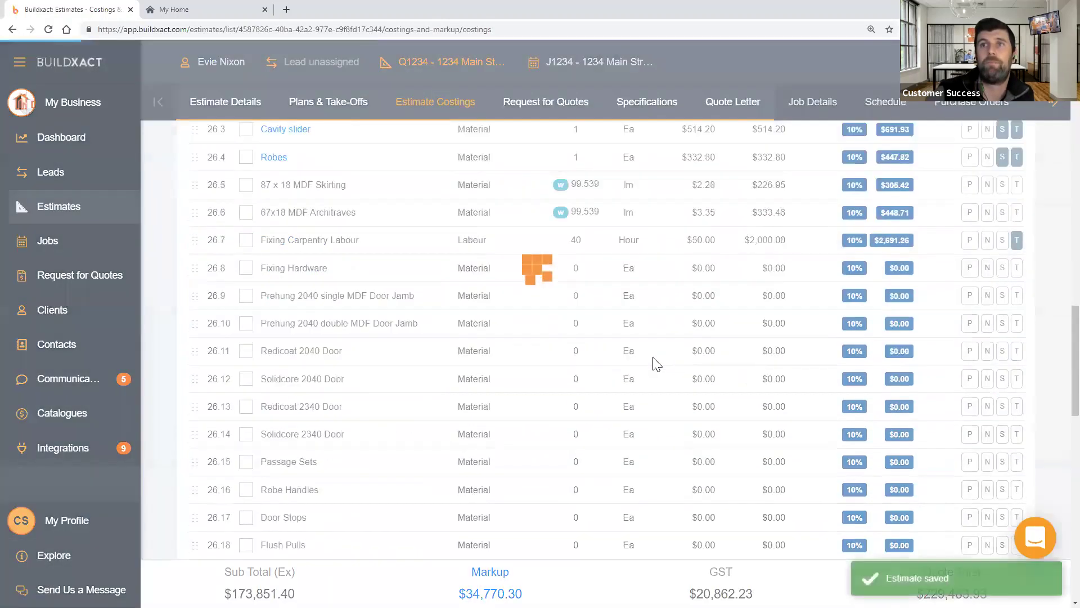
pyautogui.scroll(-10, 623, 365)
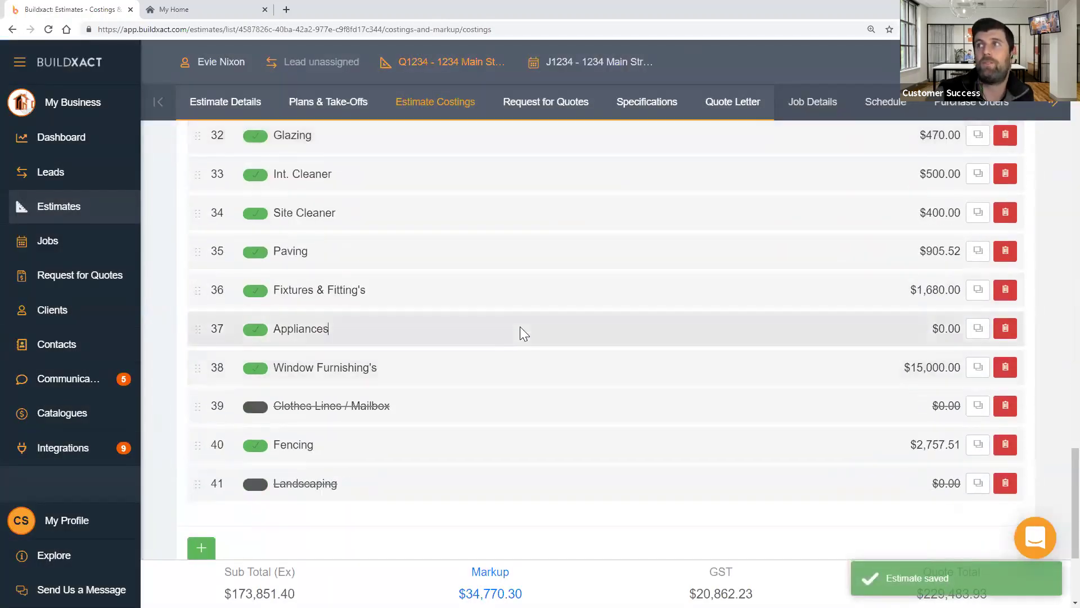
pyautogui.click(521, 329)
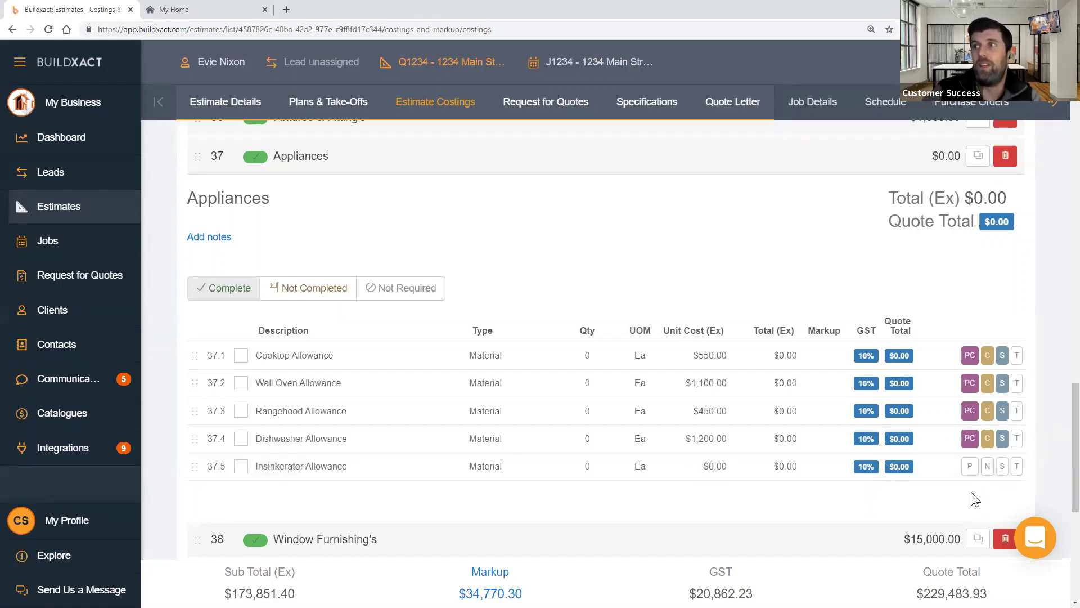
# - Enter a quantity of 10 for the Dishwasher Allowance in row 37.4
pyautogui.click(657, 446)
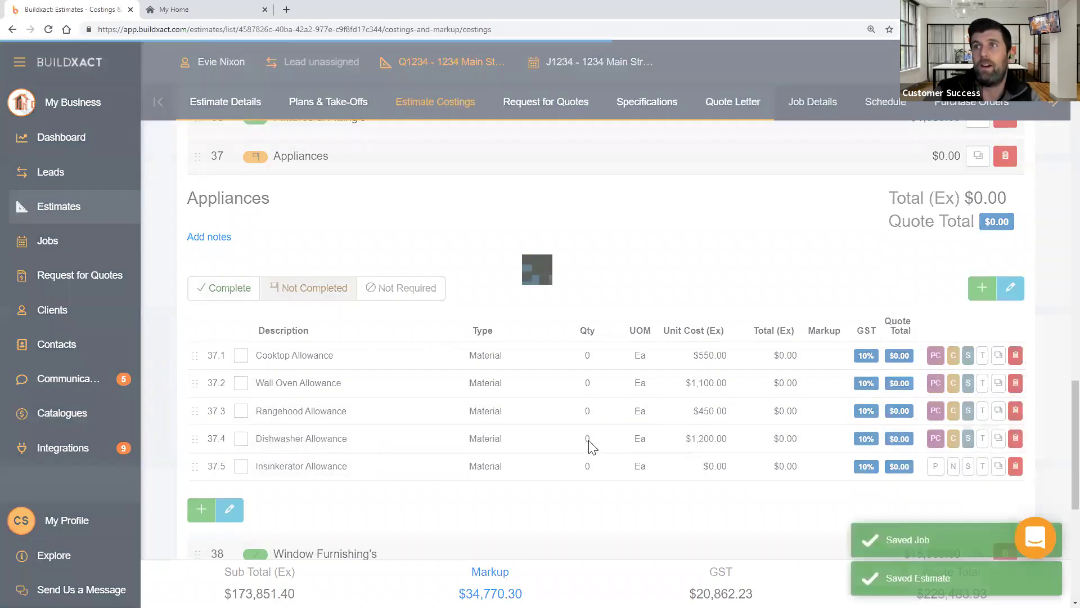
pyautogui.click(587, 444)
pyautogui.write('10')
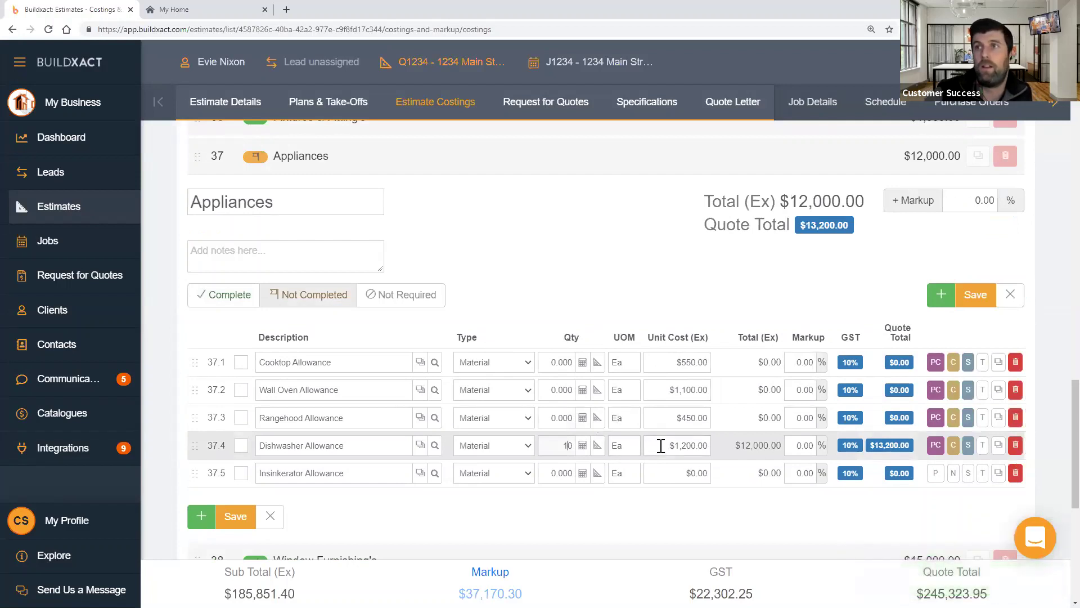
# - Correct the Dishwasher Allowance quantity to 1 and view its $1,320.00 quote total breakdown
pyautogui.press('BackSpace')
pyautogui.click(754, 495)
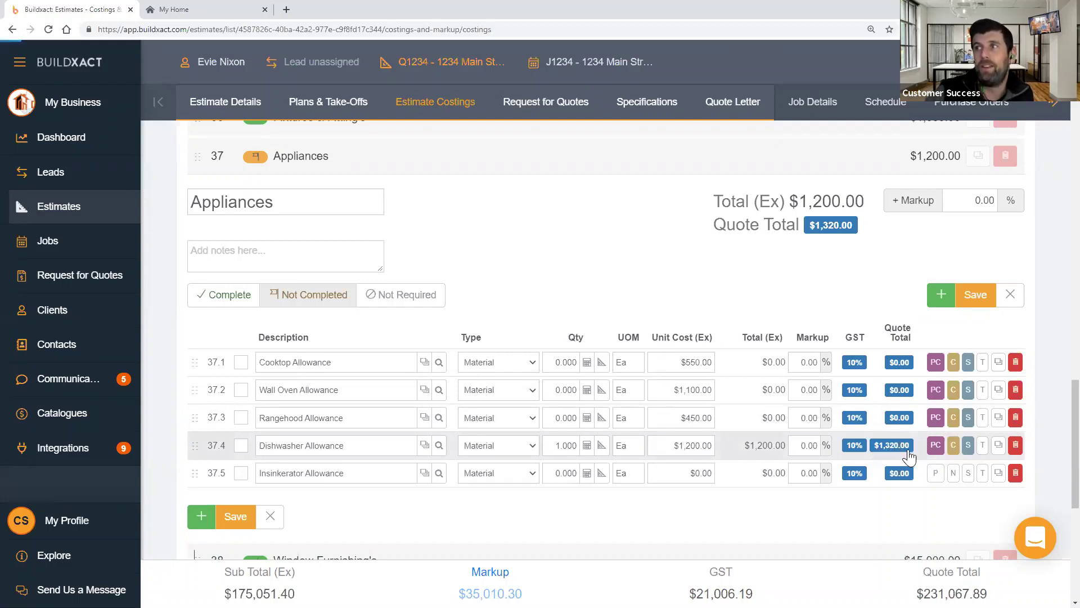
pyautogui.click(900, 453)
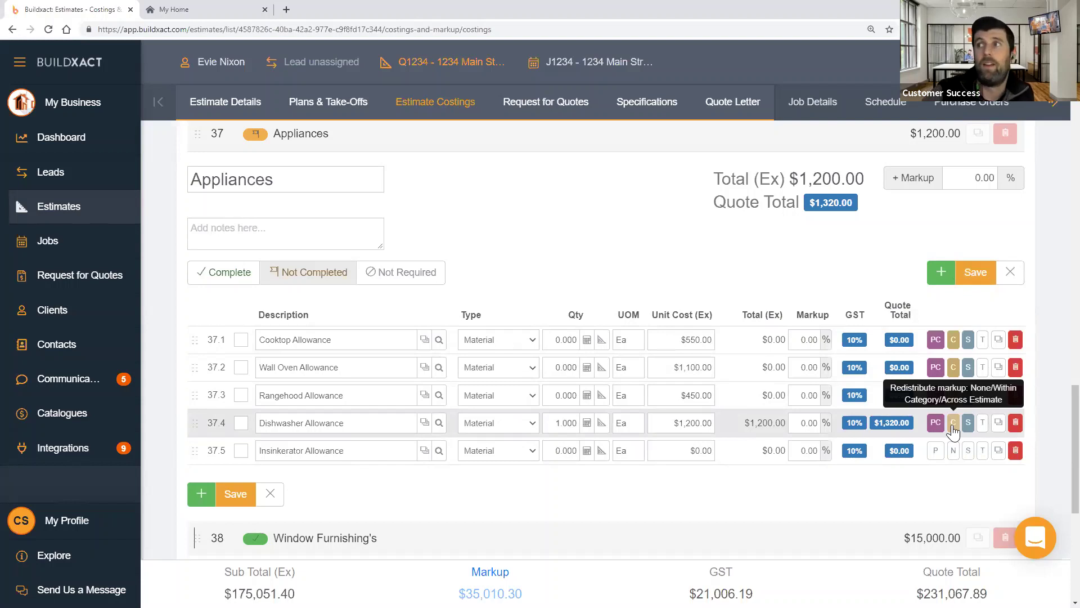
pyautogui.click(953, 423)
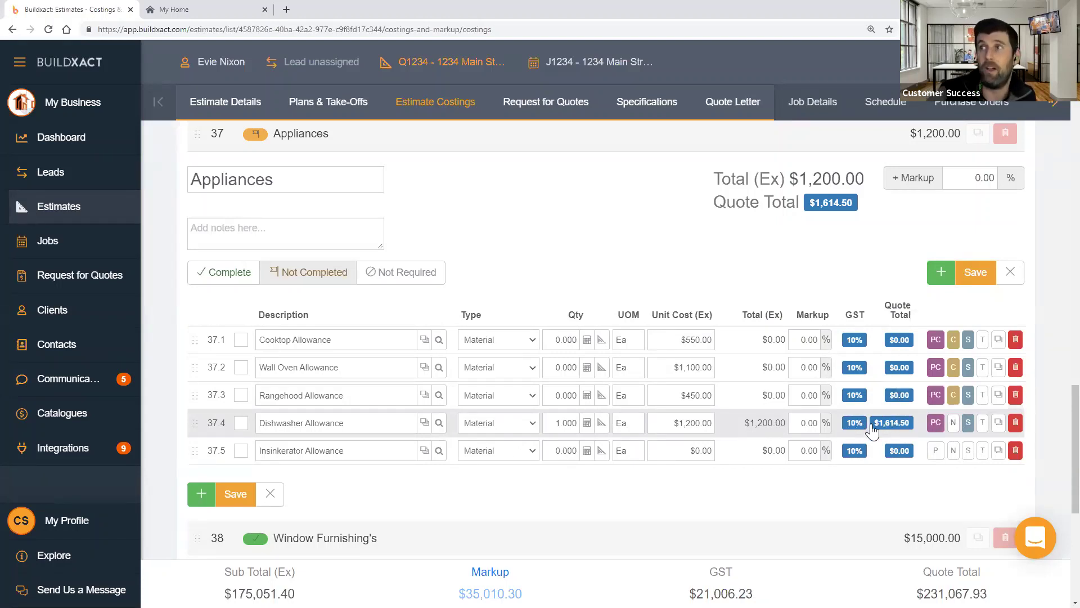
pyautogui.click(954, 426)
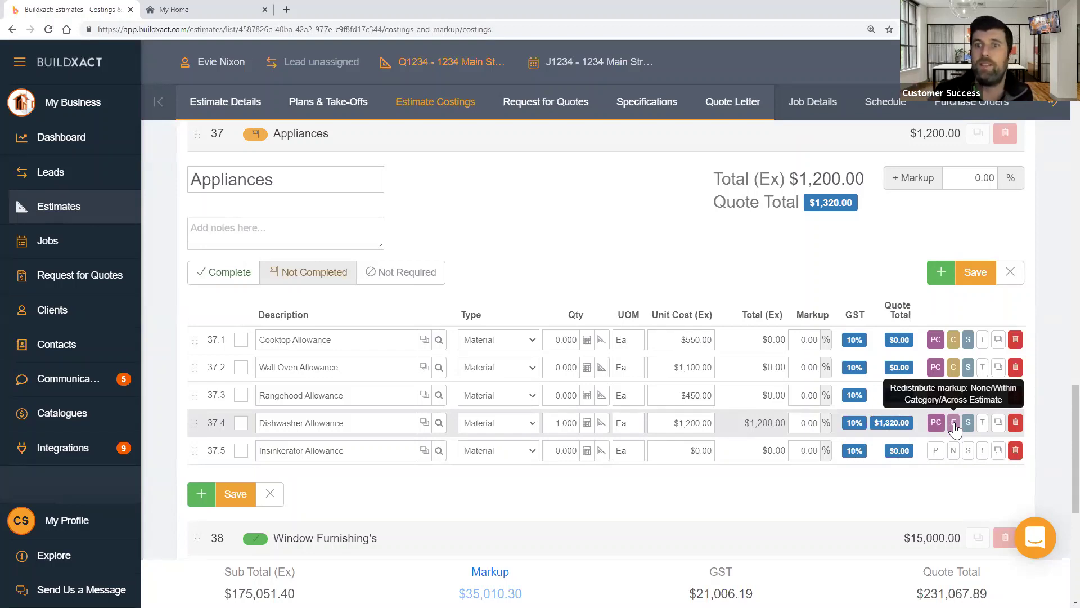
pyautogui.click(954, 425)
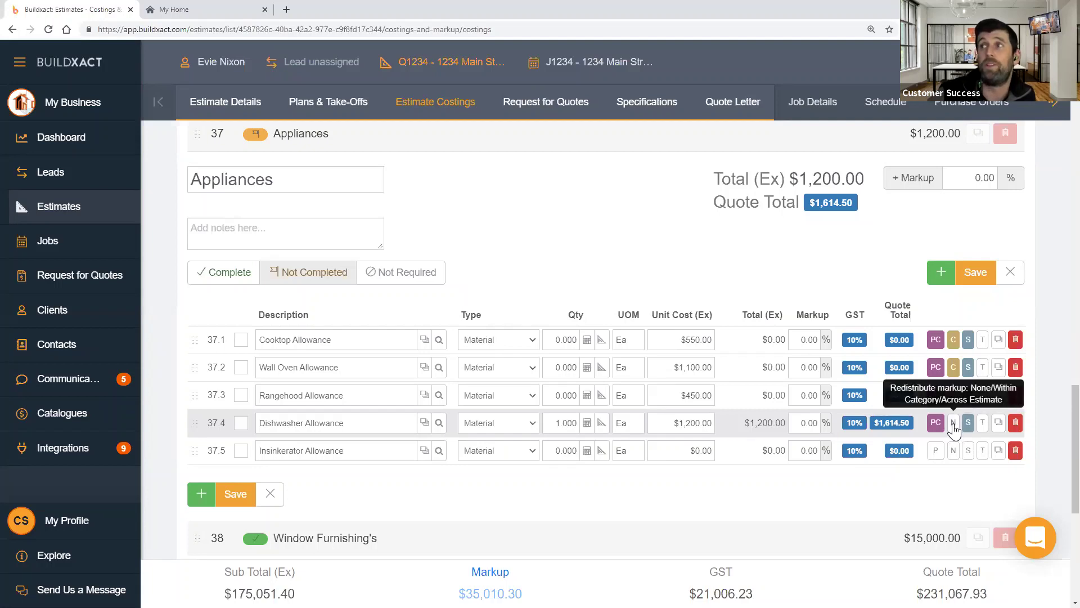
pyautogui.click(953, 423)
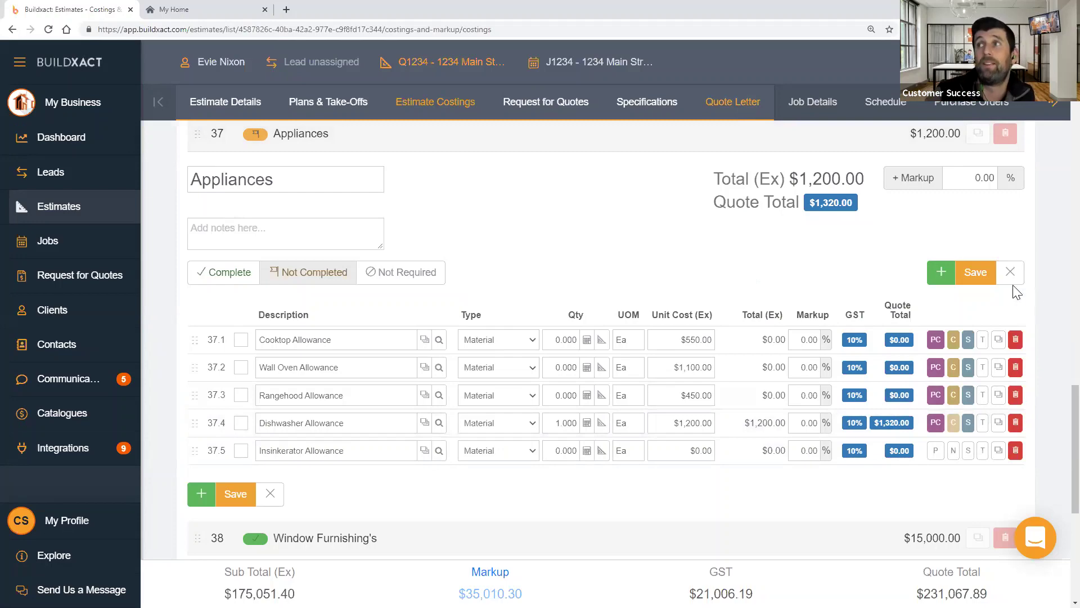
# - Save the dishwasher quantity change and reopen the Appliances allowances for editing
pyautogui.click(976, 272)
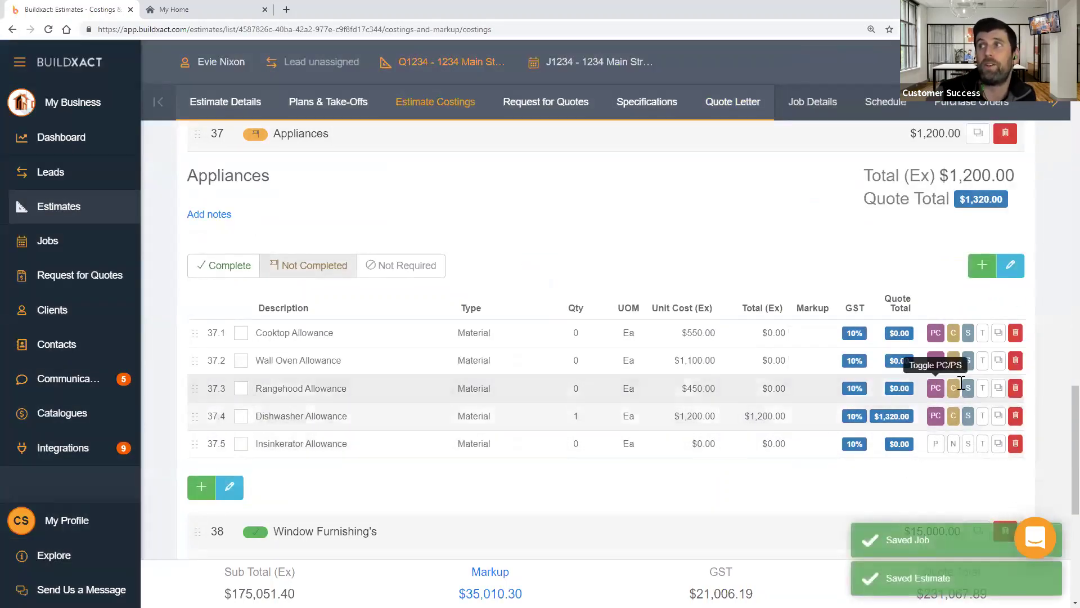
pyautogui.doubleClick(775, 388)
pyautogui.click(1010, 265)
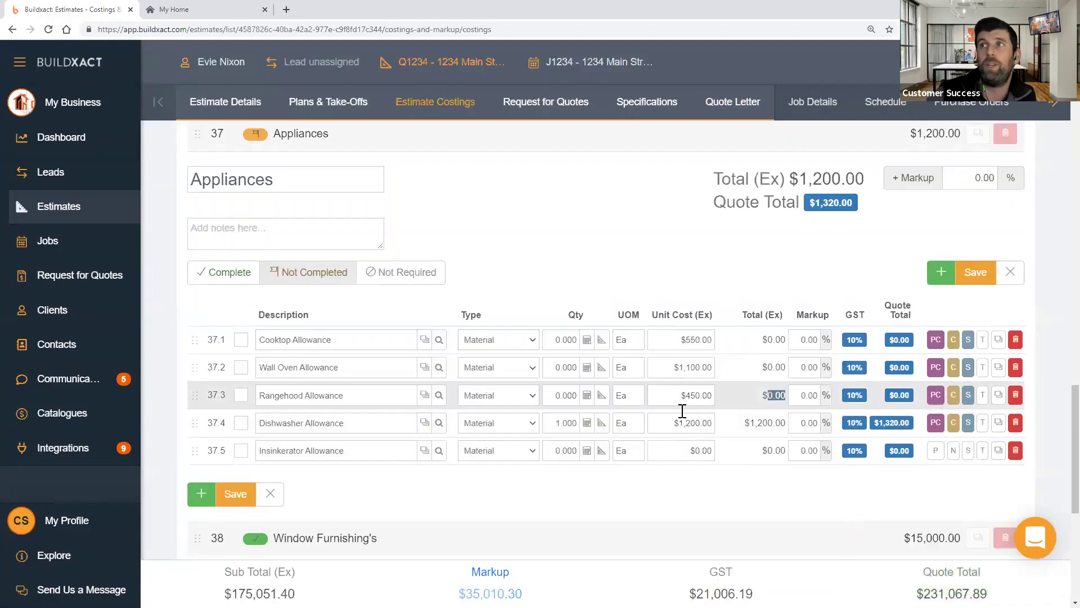
# - Set rangehood, wall oven and cooktop quantities to 1, save, and open the Quote Letter
pyautogui.click(569, 391)
pyautogui.write('1')
pyautogui.click(567, 367)
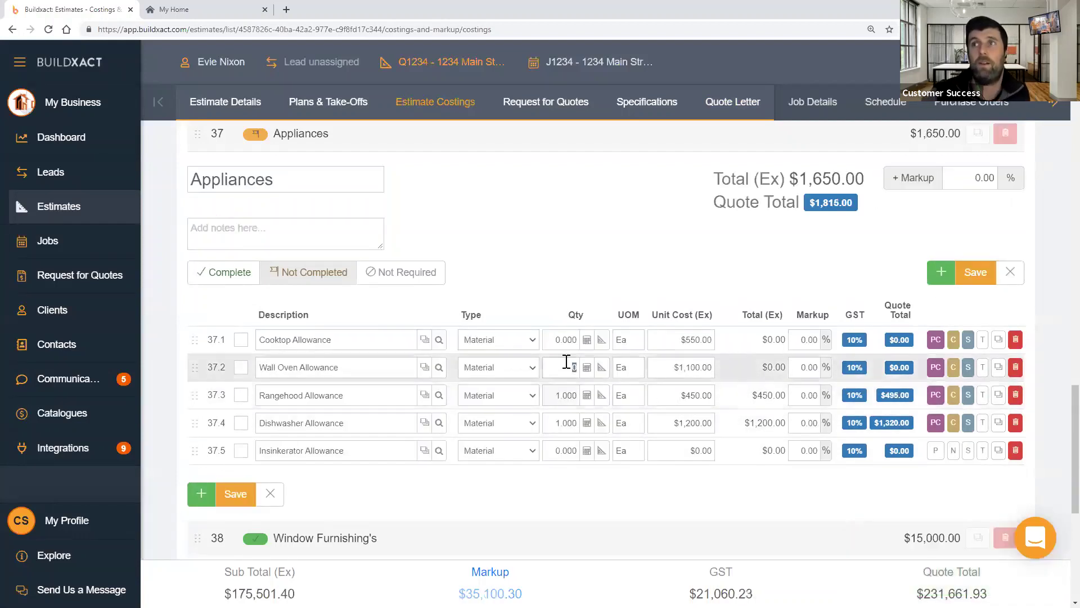
pyautogui.write('1')
pyautogui.click(565, 340)
pyautogui.write('101')
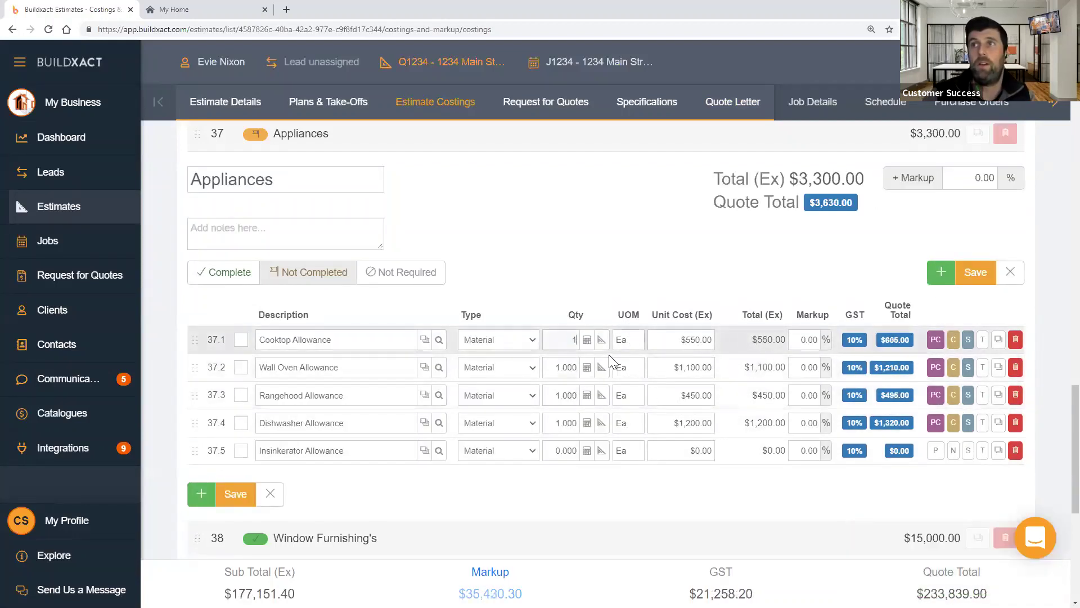
pyautogui.click(975, 275)
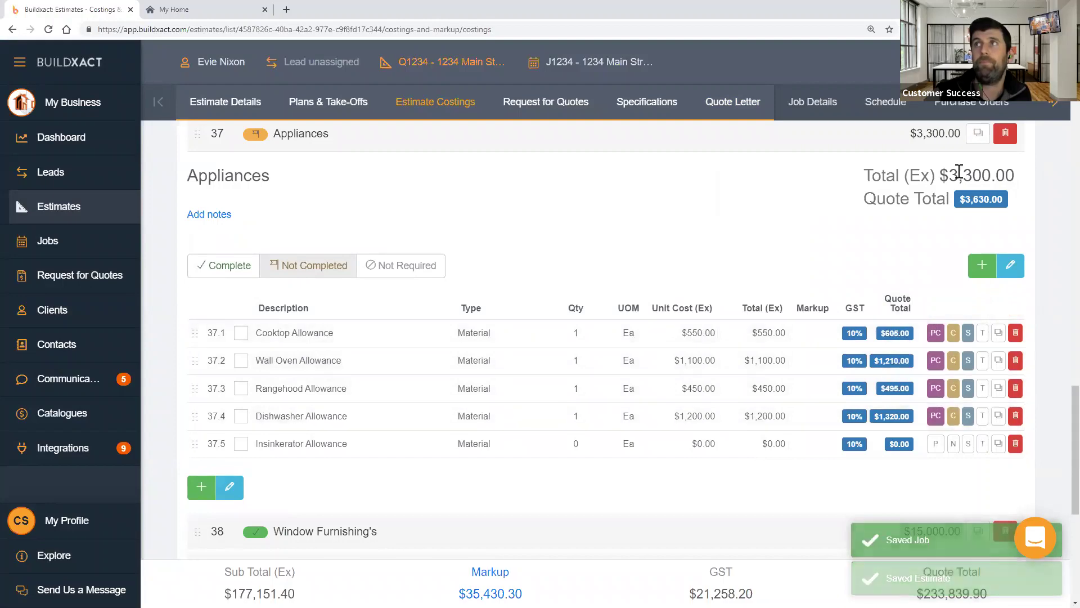
pyautogui.click(752, 113)
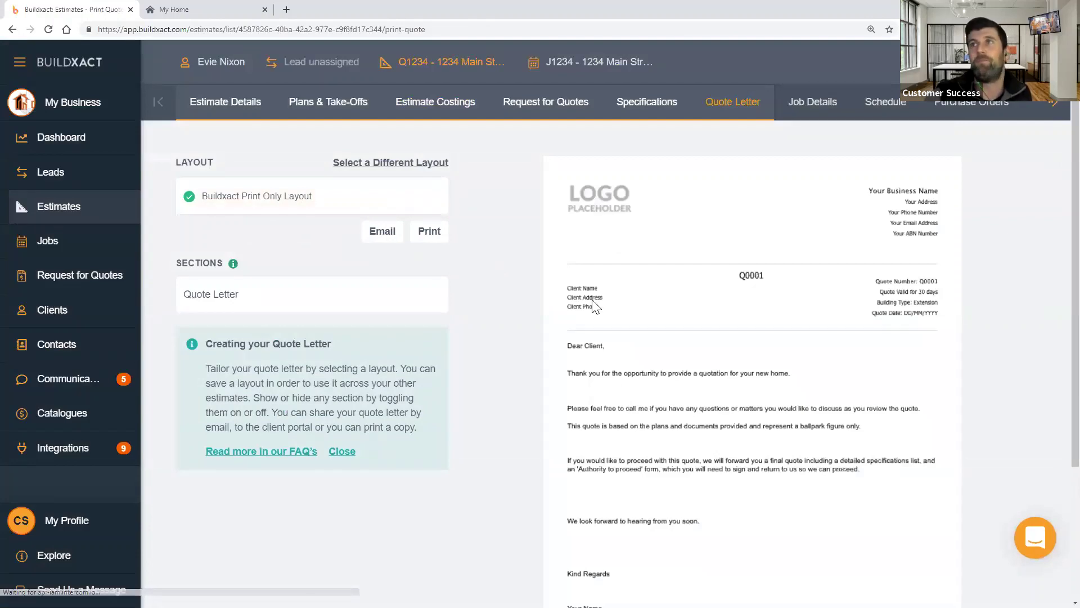
# - Set both Prime Cost and Provisional Sum display to Full Breakdown in the Quote Letter settings
pyautogui.click(429, 231)
pyautogui.click(712, 253)
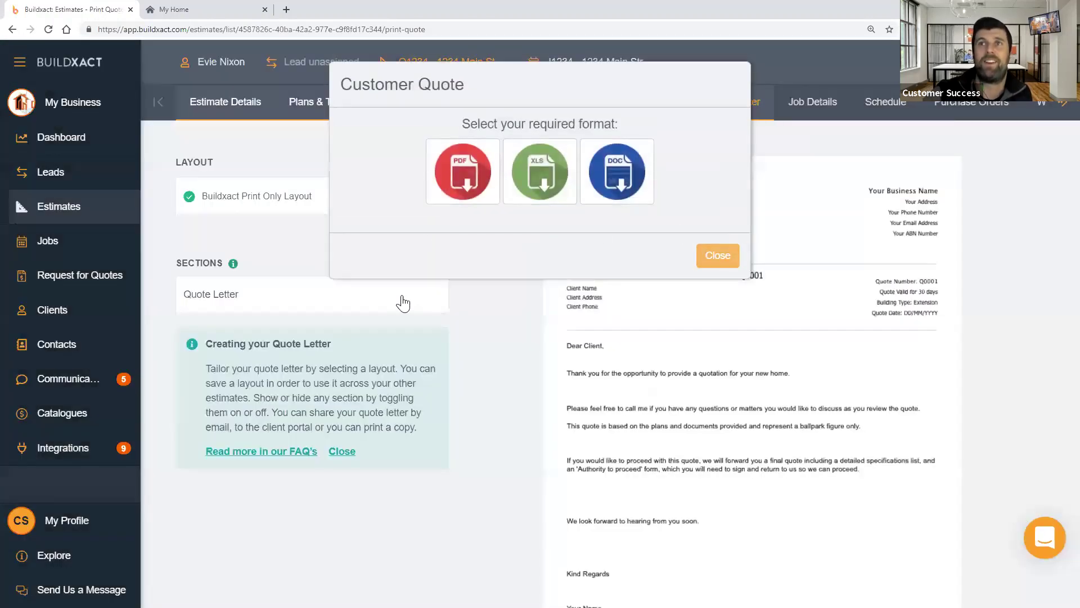
pyautogui.click(367, 303)
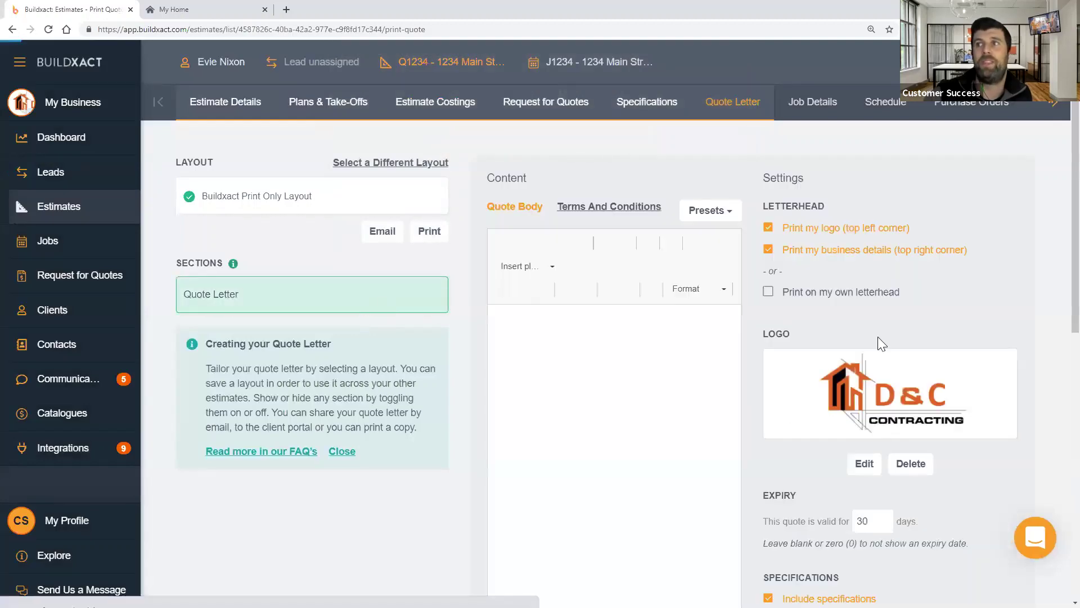
pyautogui.scroll(-4, 892, 340)
pyautogui.scroll(-5, 892, 340)
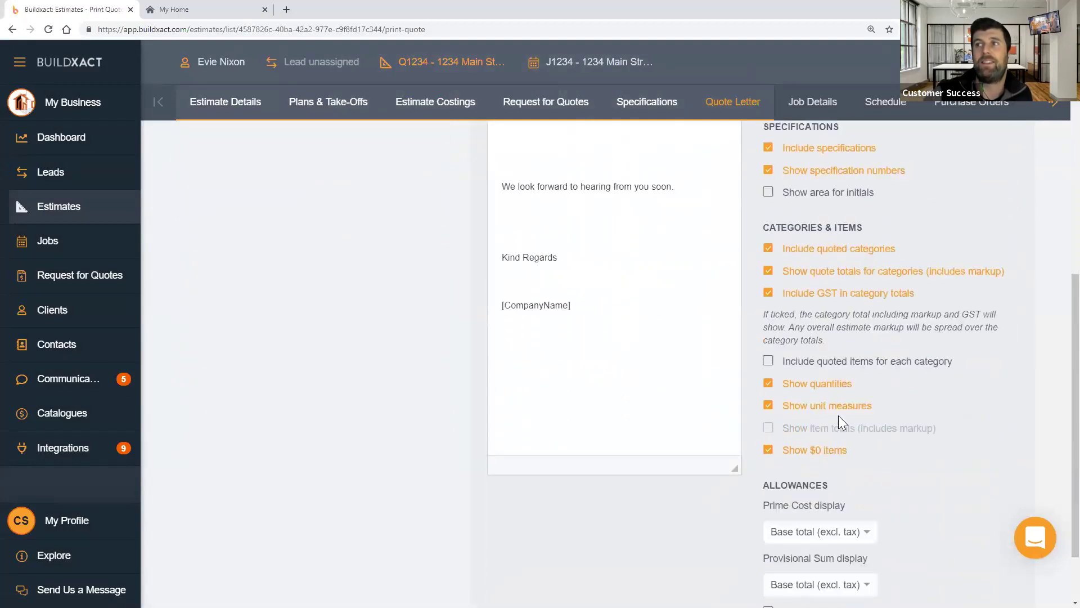
pyautogui.moveTo(762, 401); pyautogui.dragTo(945, 467)
pyautogui.click(945, 467)
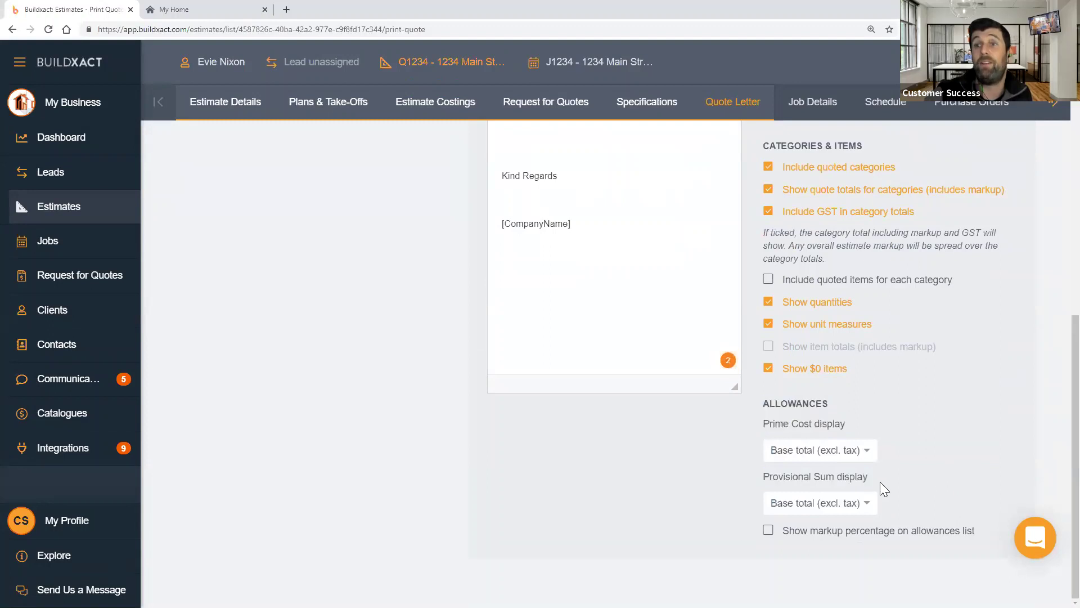
pyautogui.click(835, 453)
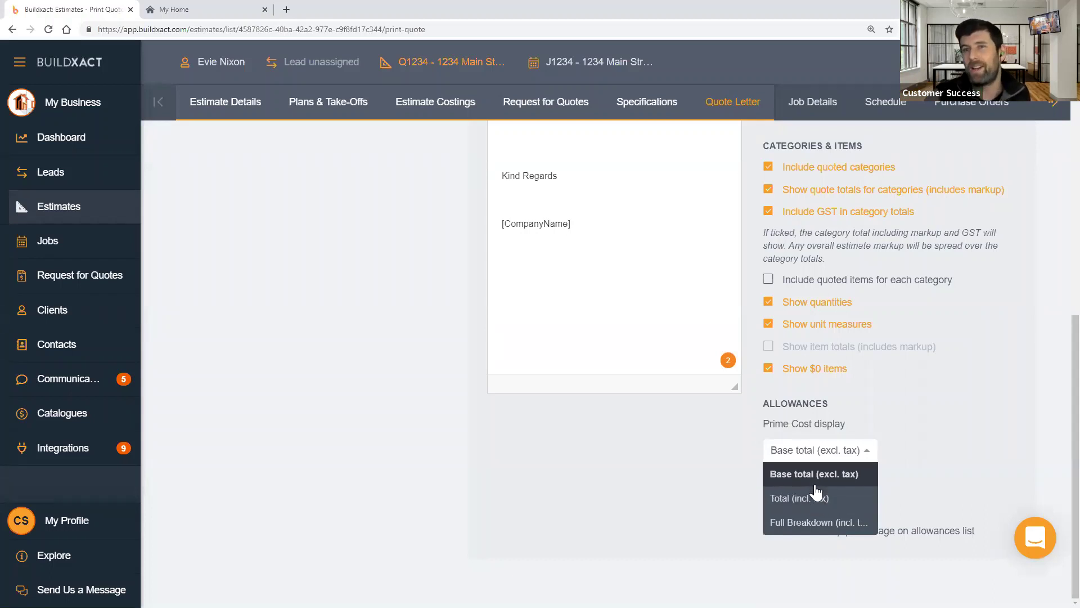
pyautogui.click(802, 525)
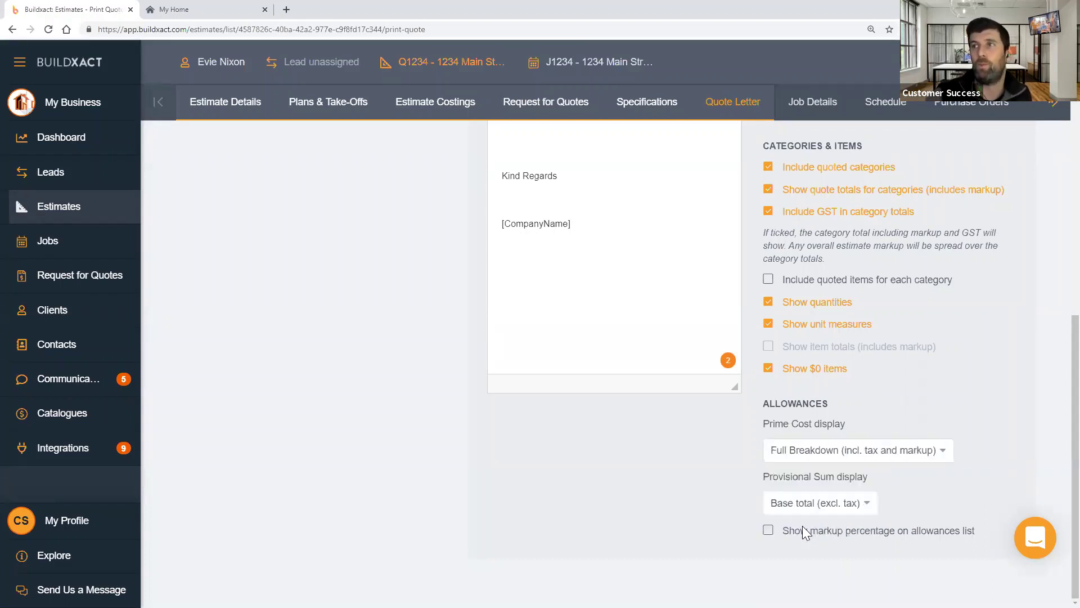
pyautogui.click(812, 503)
pyautogui.click(806, 573)
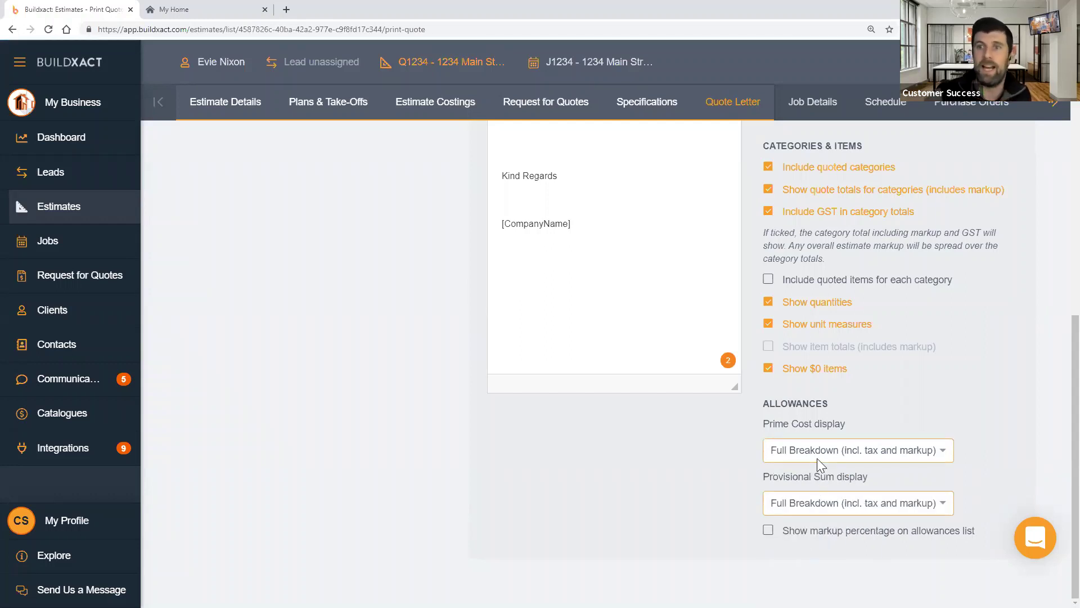
# - Generate the customer quote as a PDF and open it for viewing
pyautogui.scroll(6, 585, 457)
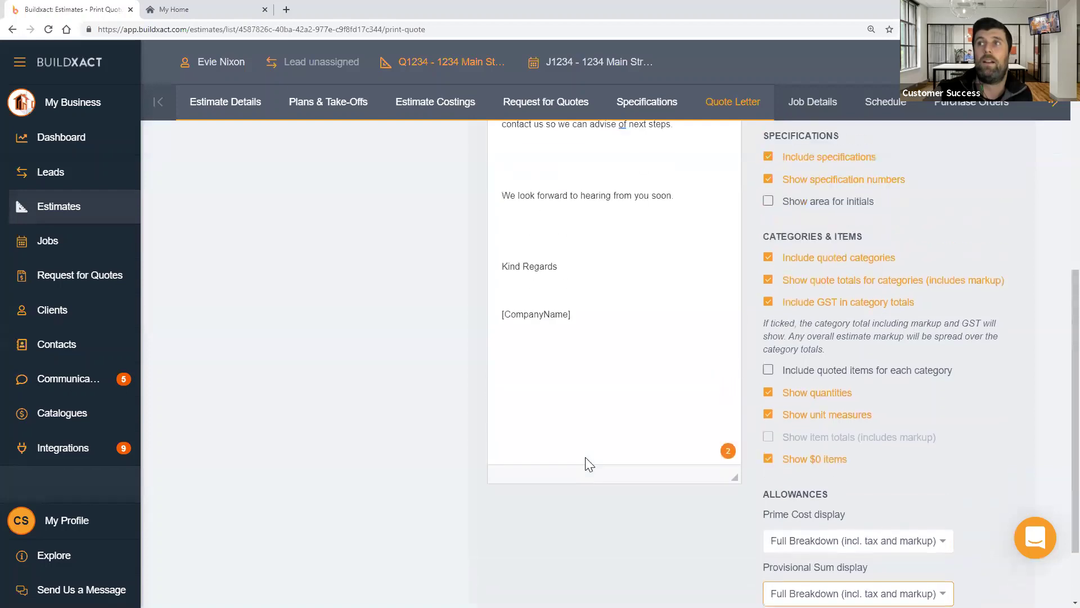
pyautogui.scroll(3, 416, 225)
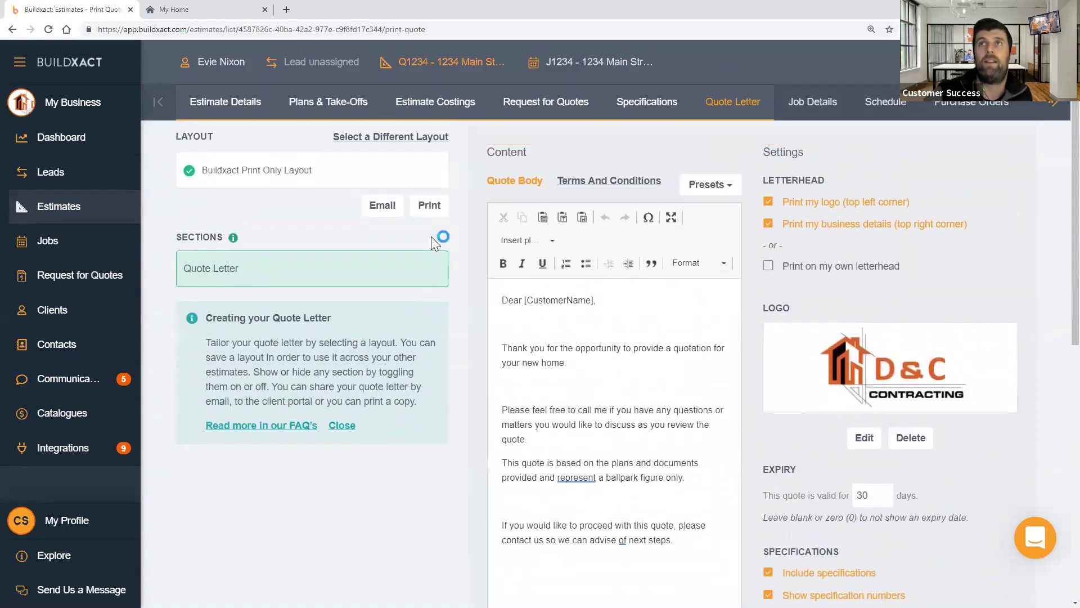
pyautogui.click(442, 210)
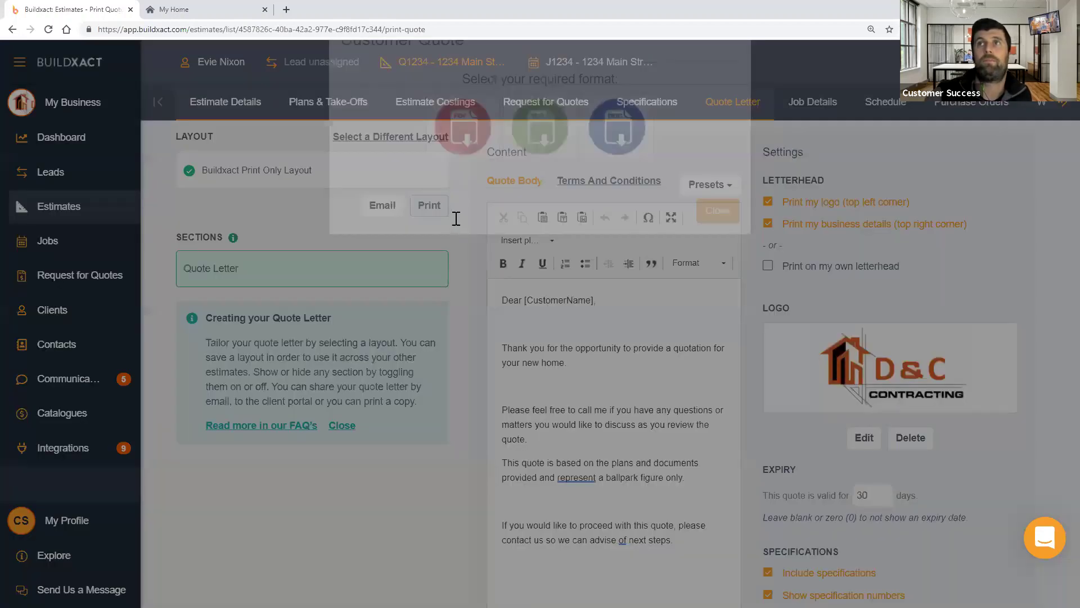
pyautogui.click(460, 197)
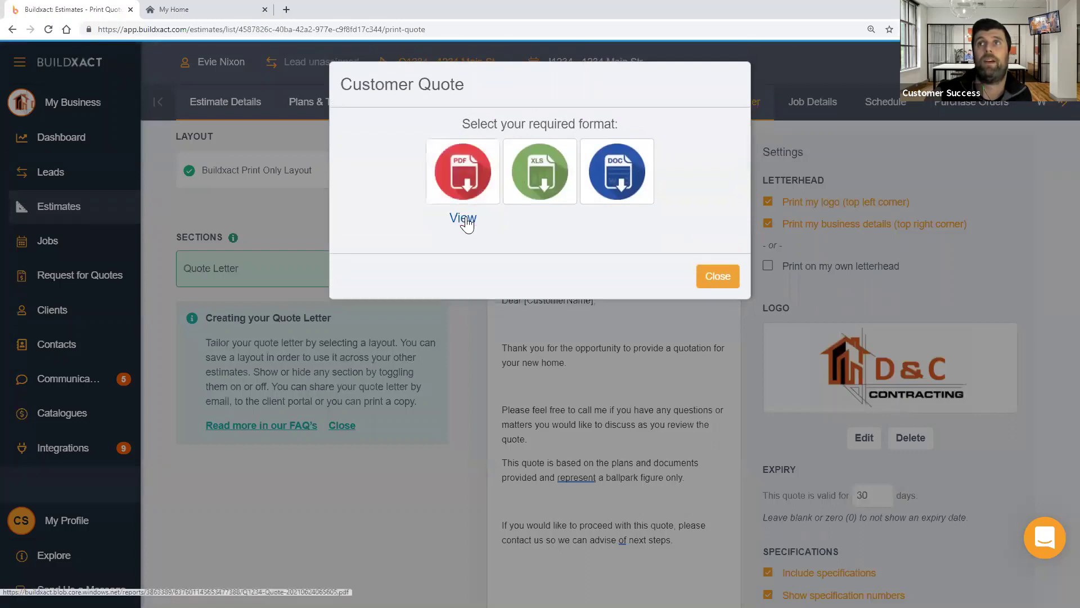
pyautogui.click(459, 219)
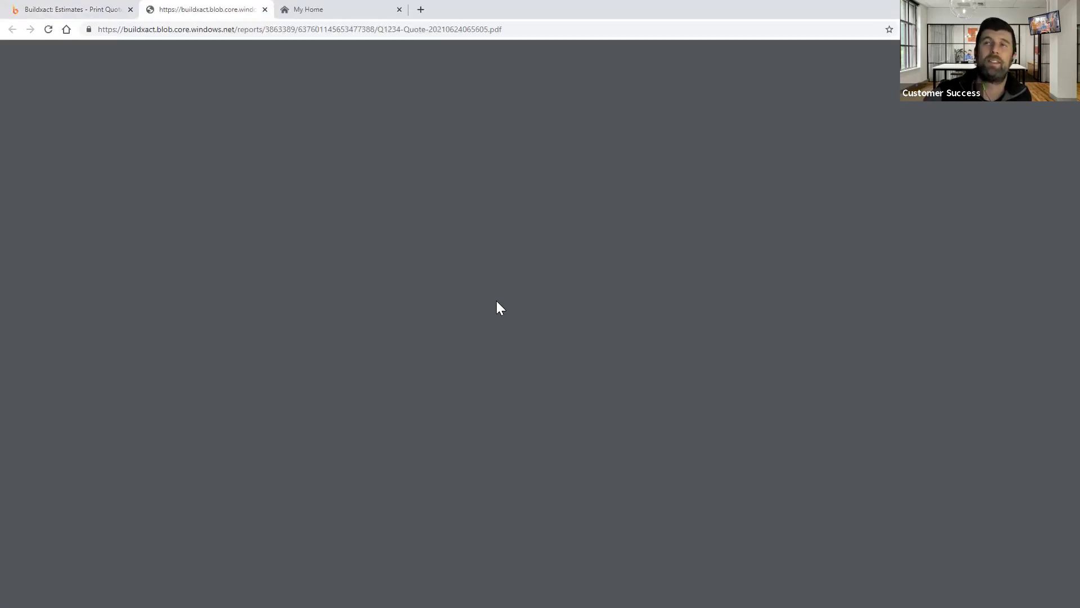
# - Scroll through the quote PDF and highlight the $1,200.00 dishwasher allowance amount
pyautogui.scroll(-5, 497, 304)
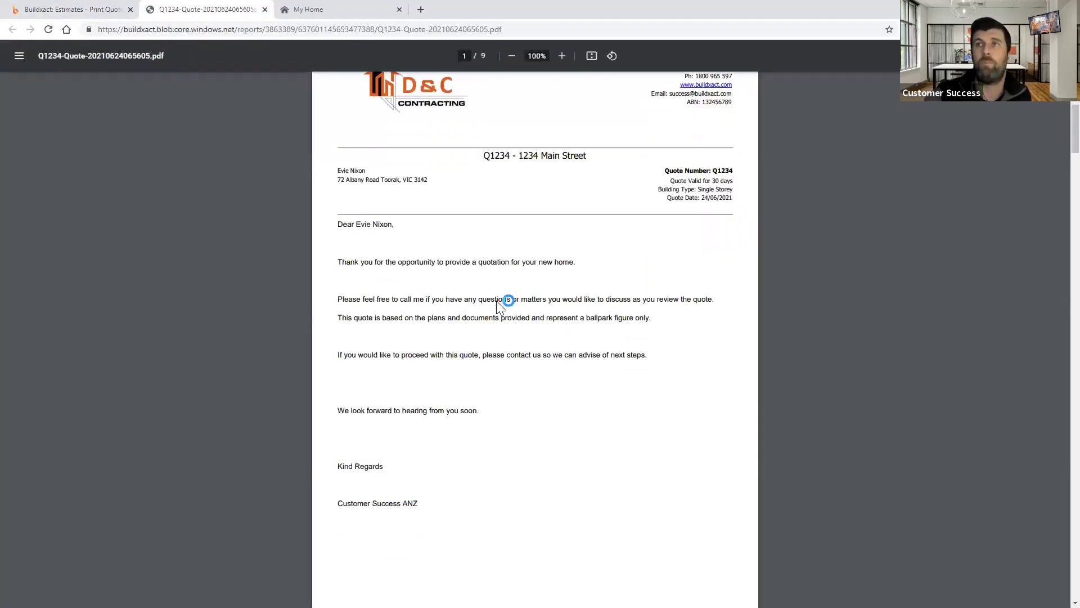
pyautogui.scroll(-18, 497, 304)
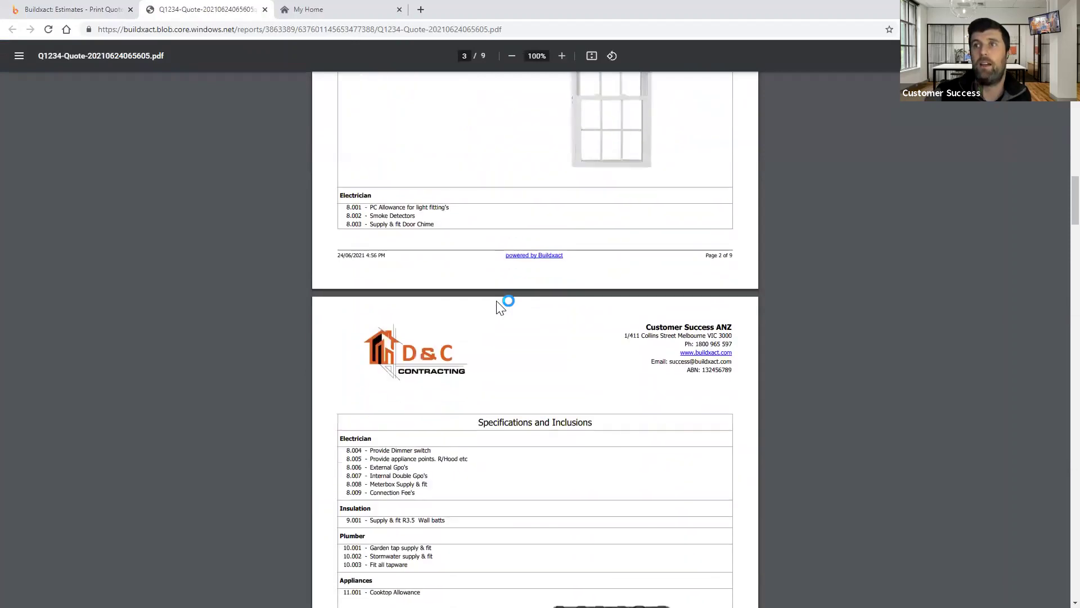
pyautogui.scroll(-13, 497, 304)
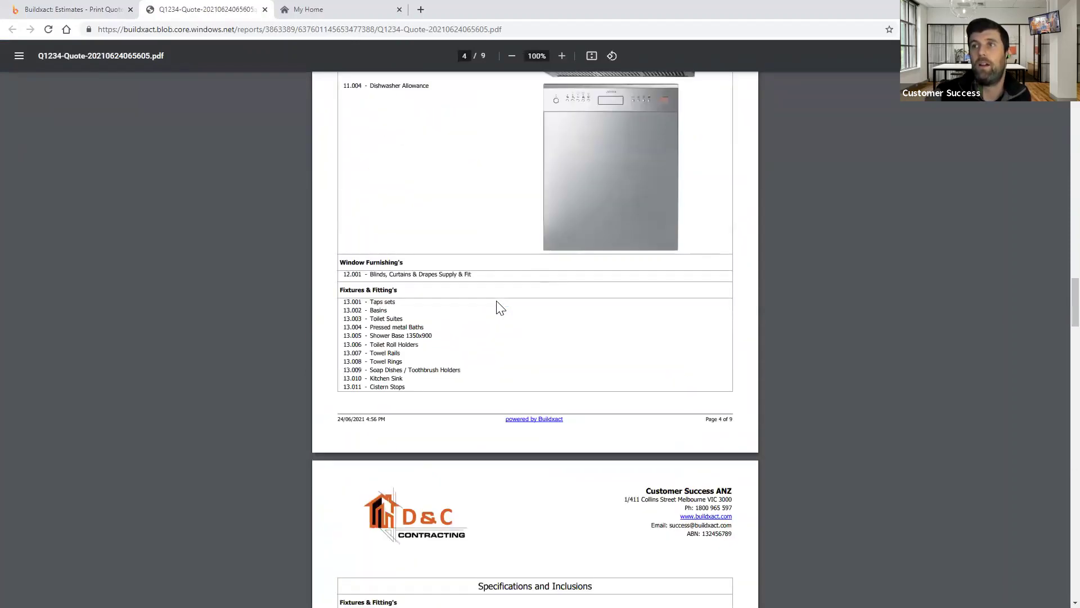
pyautogui.scroll(-16, 630, 316)
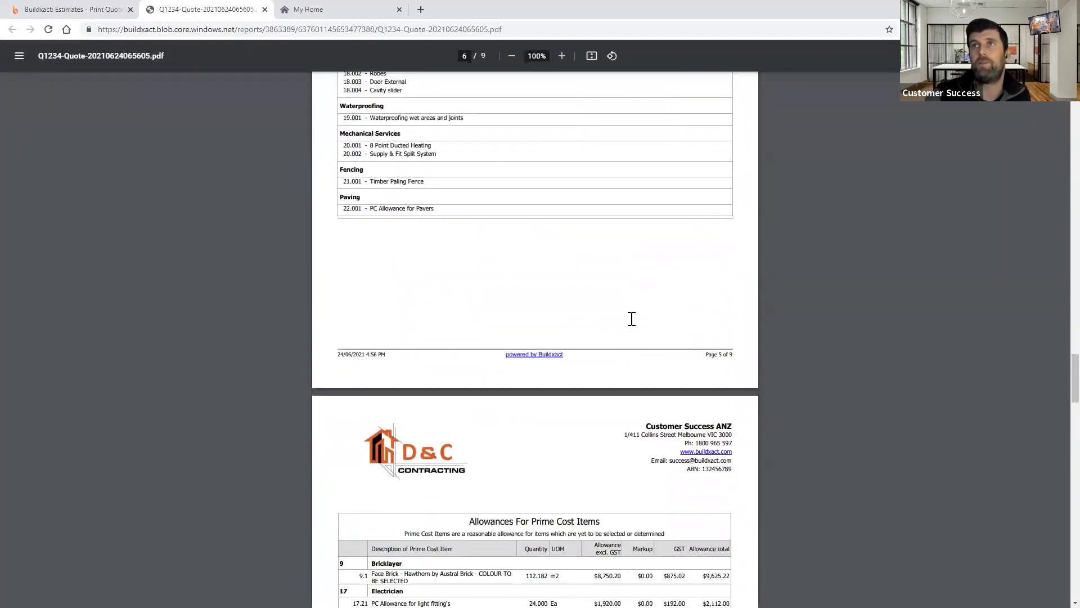
pyautogui.scroll(-3, 632, 318)
pyautogui.keyDown('ctrl'); pyautogui.scroll(2, 632, 319); pyautogui.keyUp('ctrl')
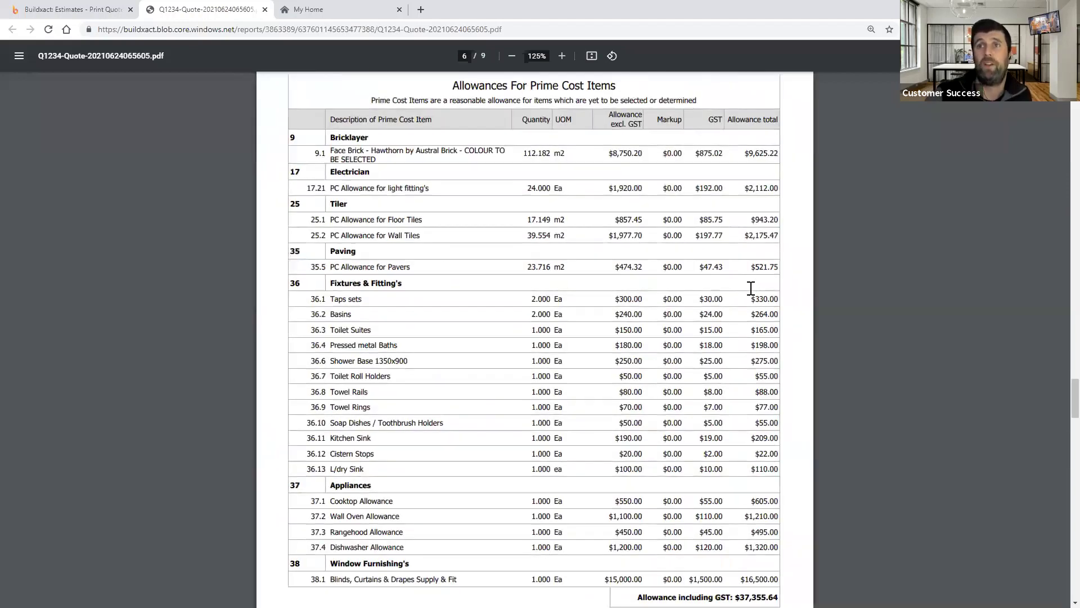
pyautogui.keyDown('ctrl'); pyautogui.scroll(1, 750, 288); pyautogui.keyUp('ctrl')
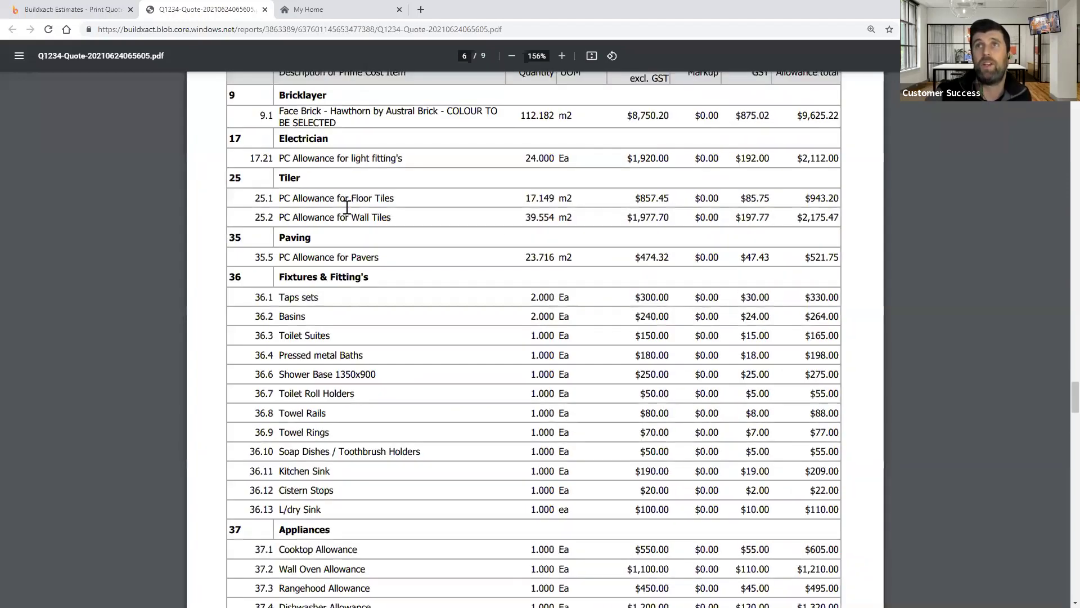
pyautogui.scroll(2, 692, 210)
pyautogui.scroll(-4, 646, 212)
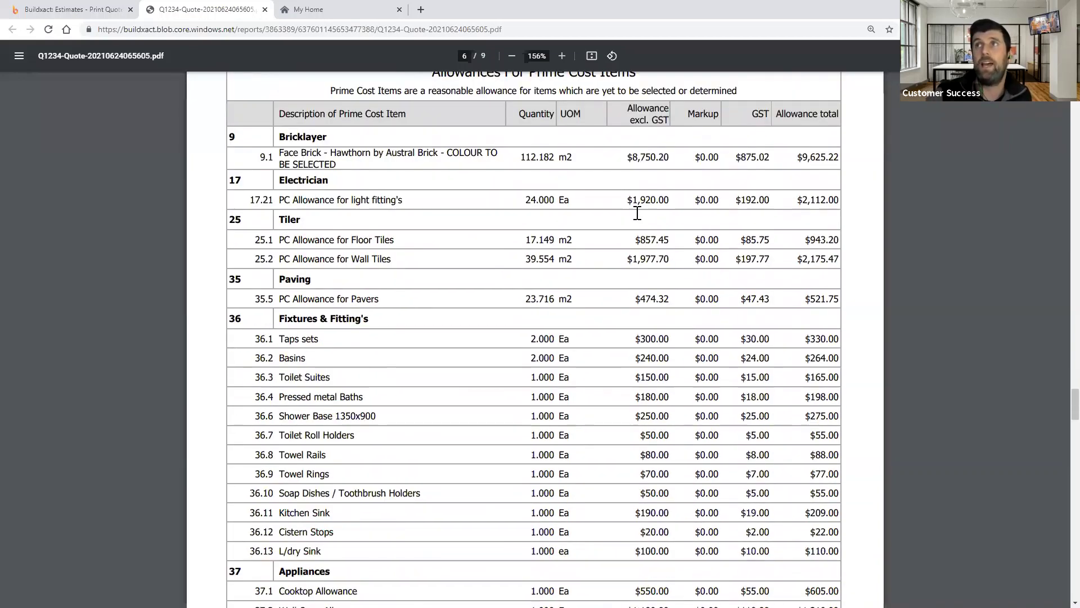
pyautogui.scroll(-4, 634, 211)
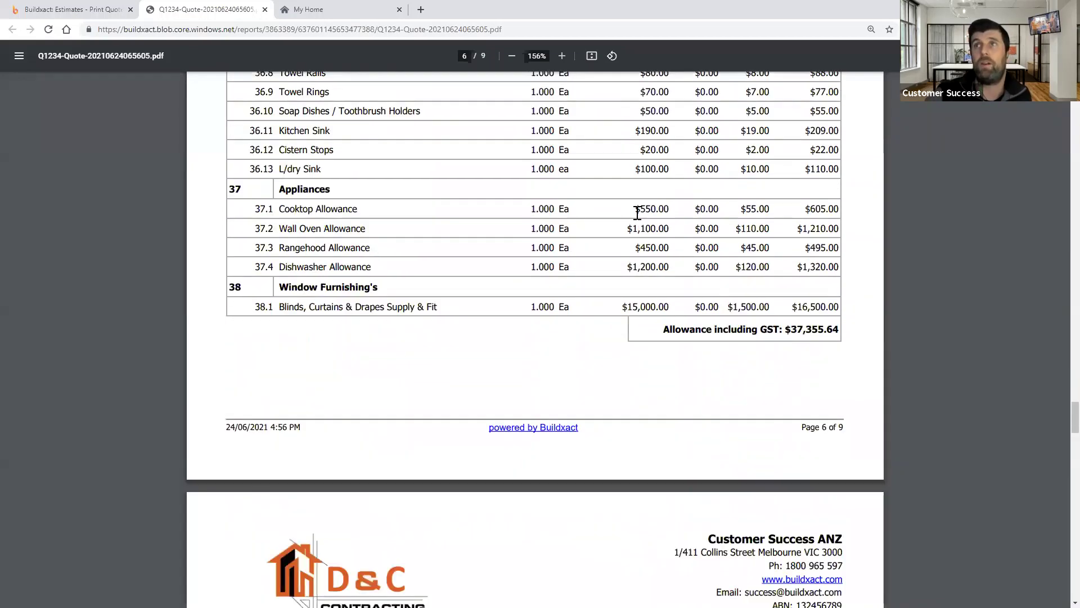
pyautogui.moveTo(623, 266); pyautogui.dragTo(720, 266)
# - Highlight the rangehood allowance's $0.00 markup and $495.00 total in the Prime Cost table
pyautogui.scroll(3, 720, 267)
pyautogui.scroll(2, 720, 266)
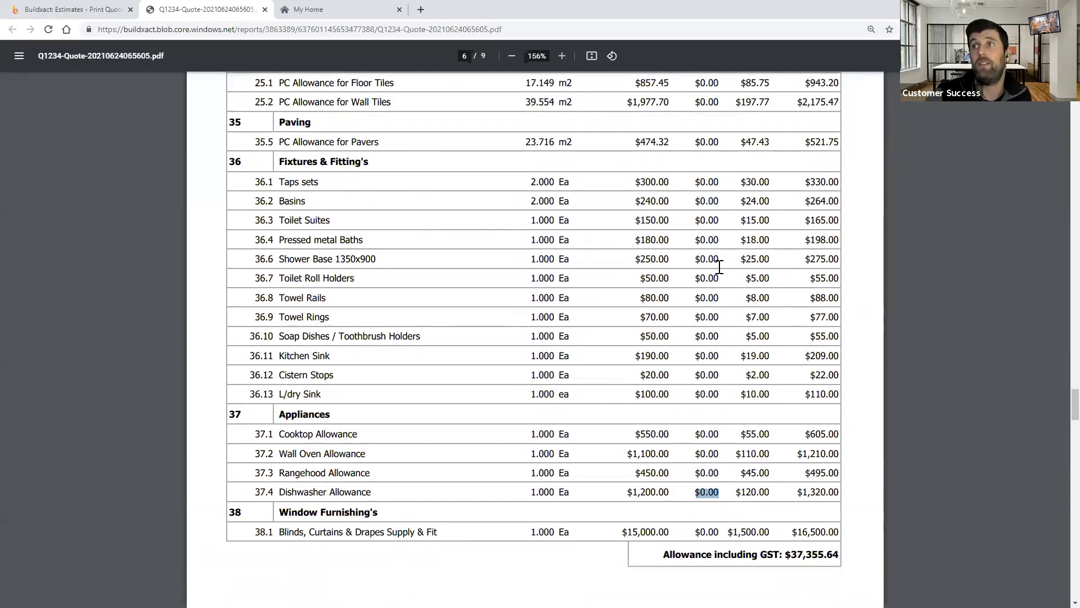
pyautogui.scroll(2, 687, 184)
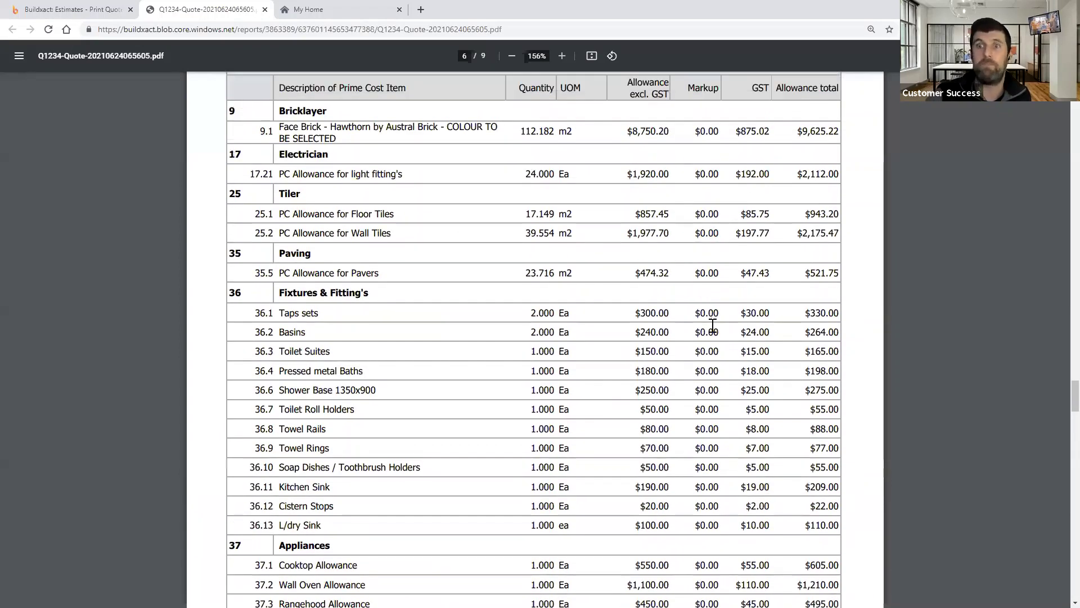
pyautogui.scroll(2, 712, 315)
pyautogui.scroll(-7, 713, 325)
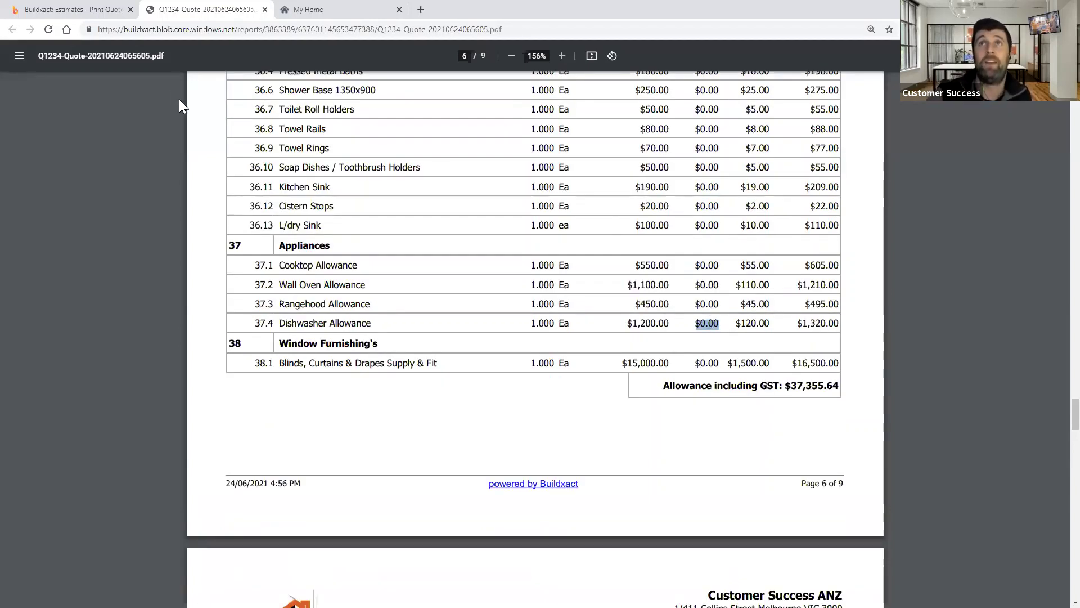
pyautogui.scroll(2, 712, 285)
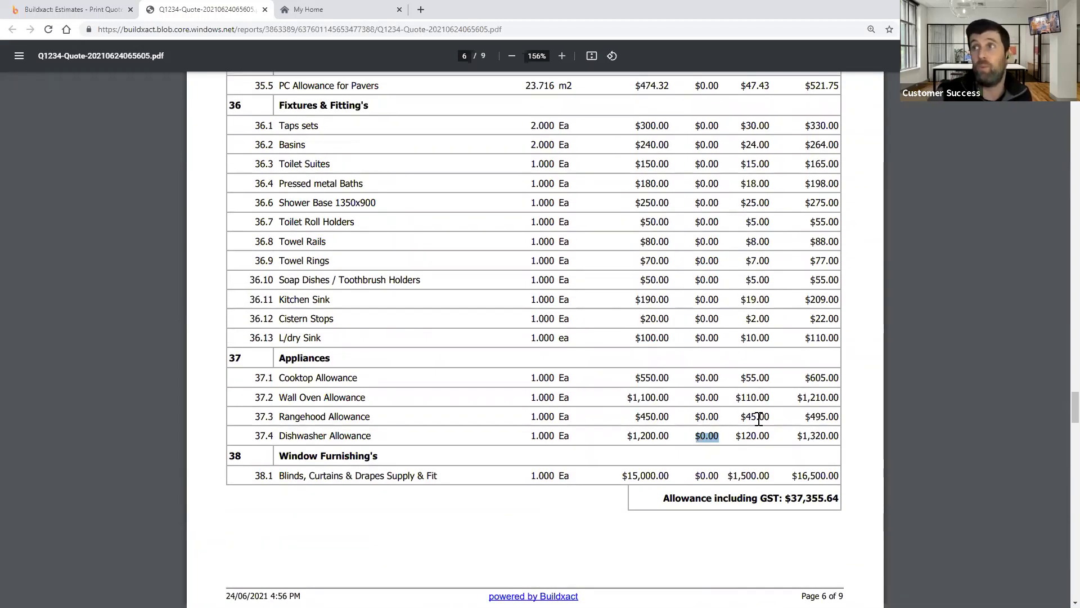
pyautogui.moveTo(696, 417); pyautogui.dragTo(721, 420)
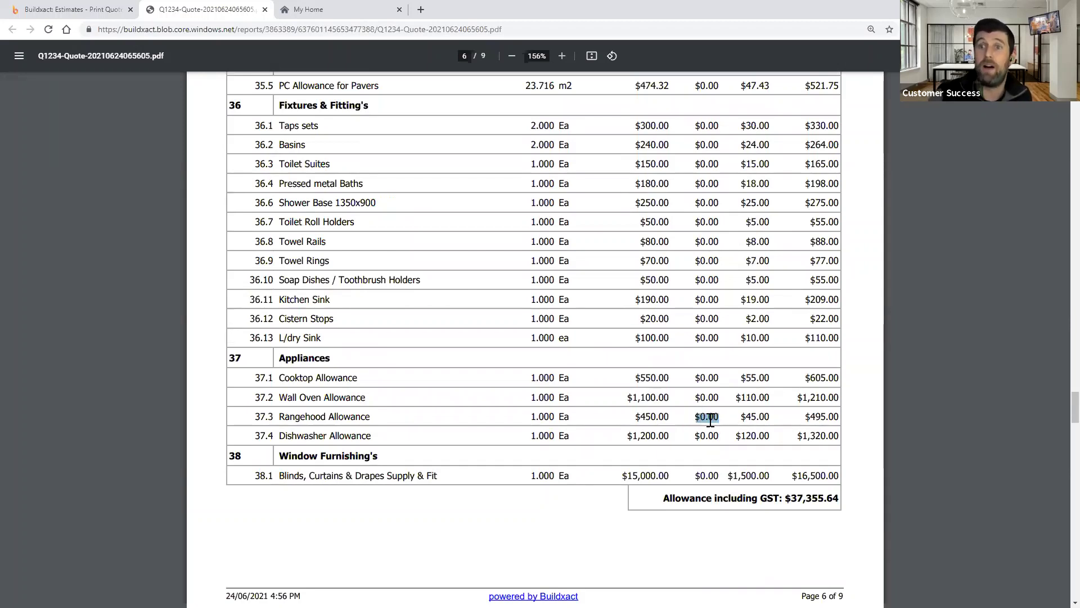
pyautogui.click(710, 420)
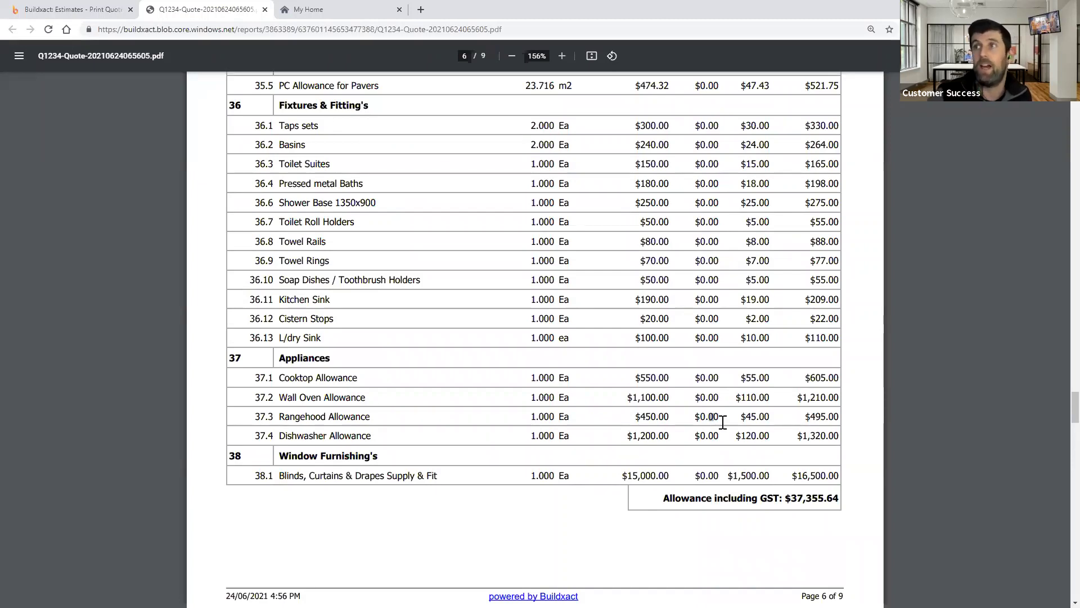
pyautogui.moveTo(806, 419); pyautogui.dragTo(843, 420)
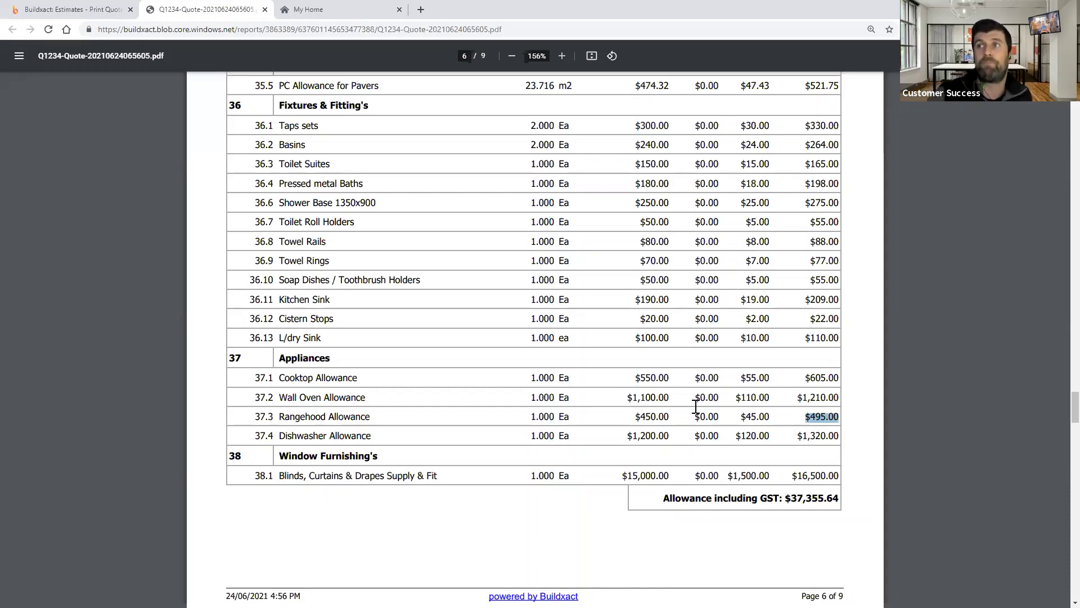
pyautogui.moveTo(695, 418); pyautogui.dragTo(720, 420)
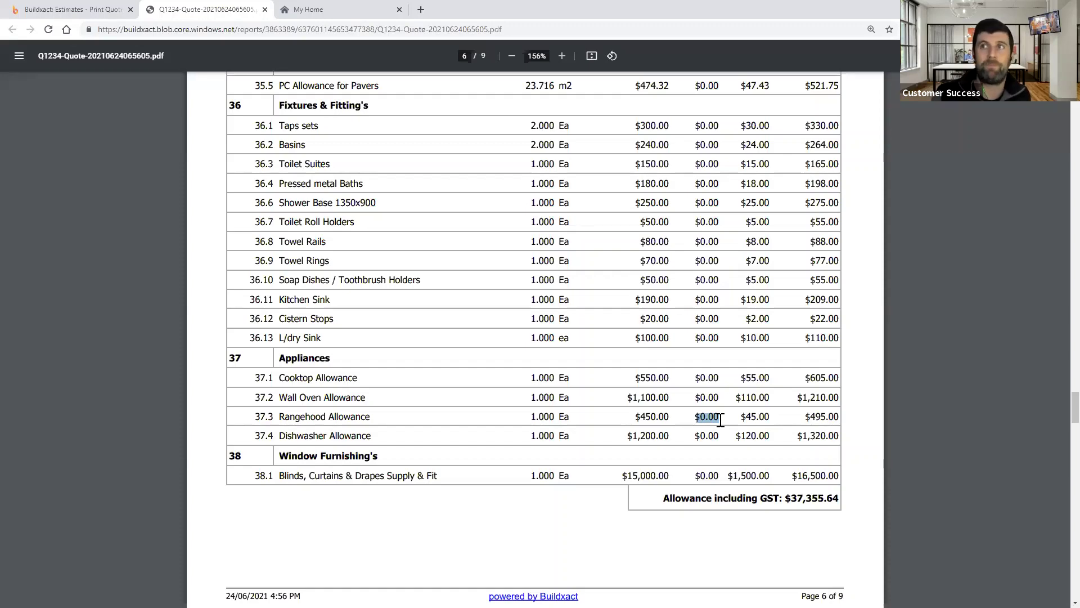
pyautogui.scroll(1, 571, 242)
pyautogui.scroll(4, 571, 242)
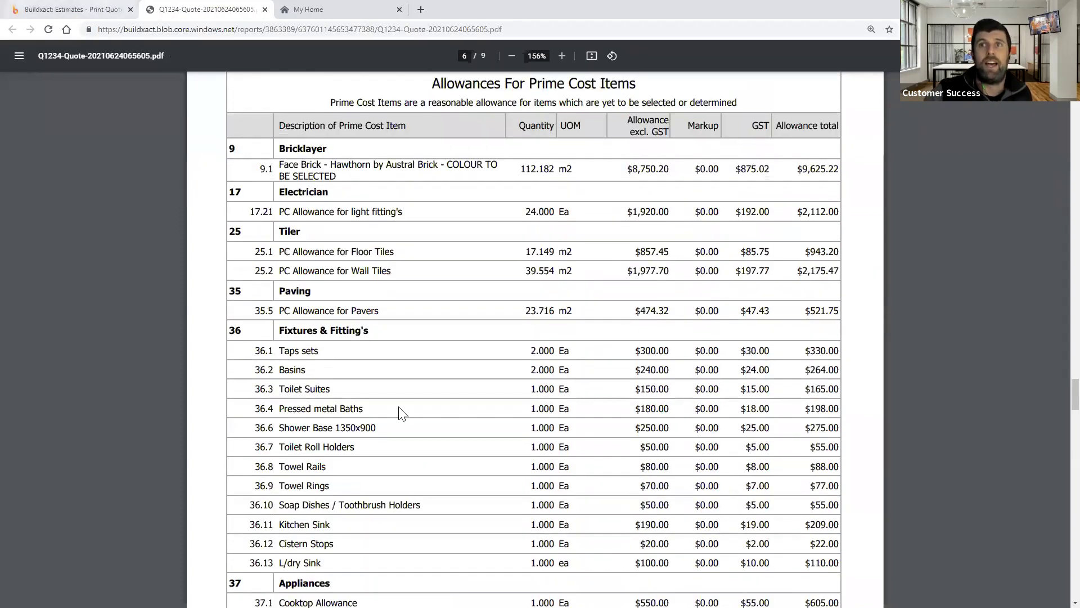
# - Return to Buildxact, dismiss the Customer Quote dialog and Explore panel, and show Estimate Details
pyautogui.hotkey('ctrl', 'shift', 'Tab')
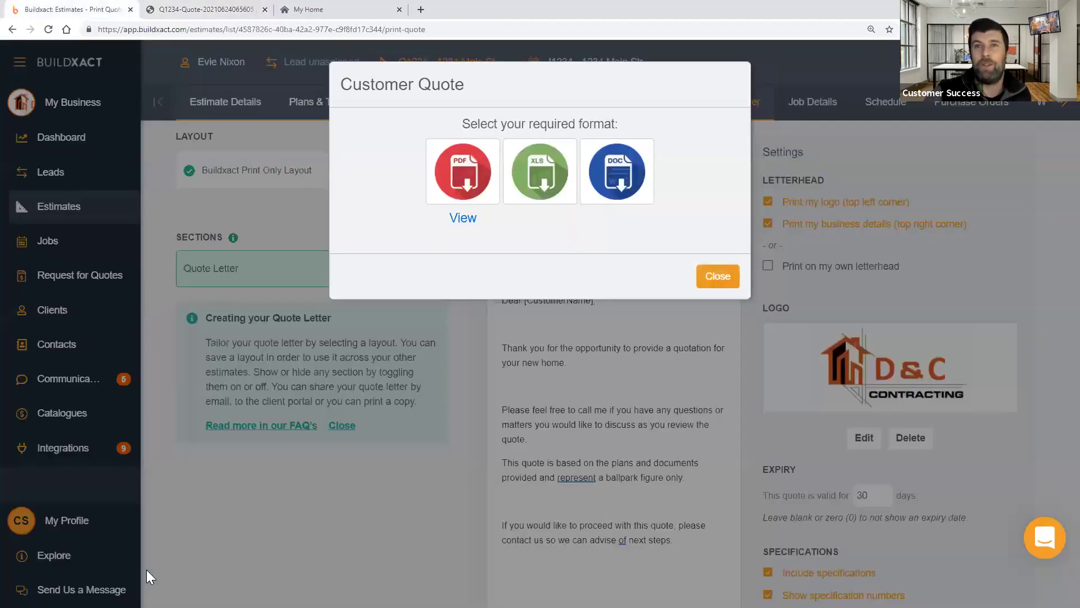
pyautogui.press('Escape')
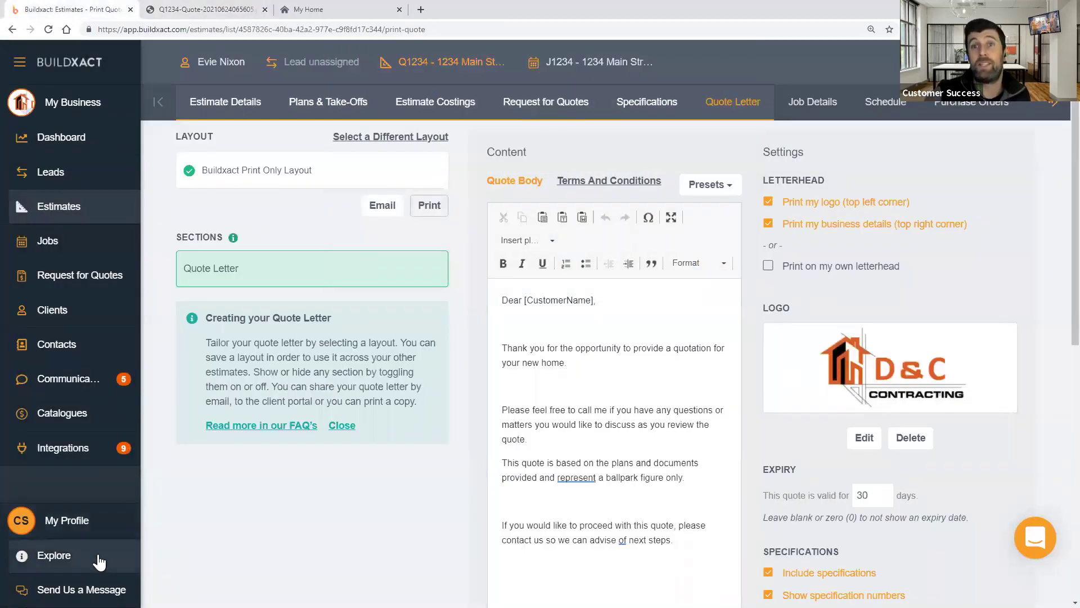
pyautogui.click(74, 559)
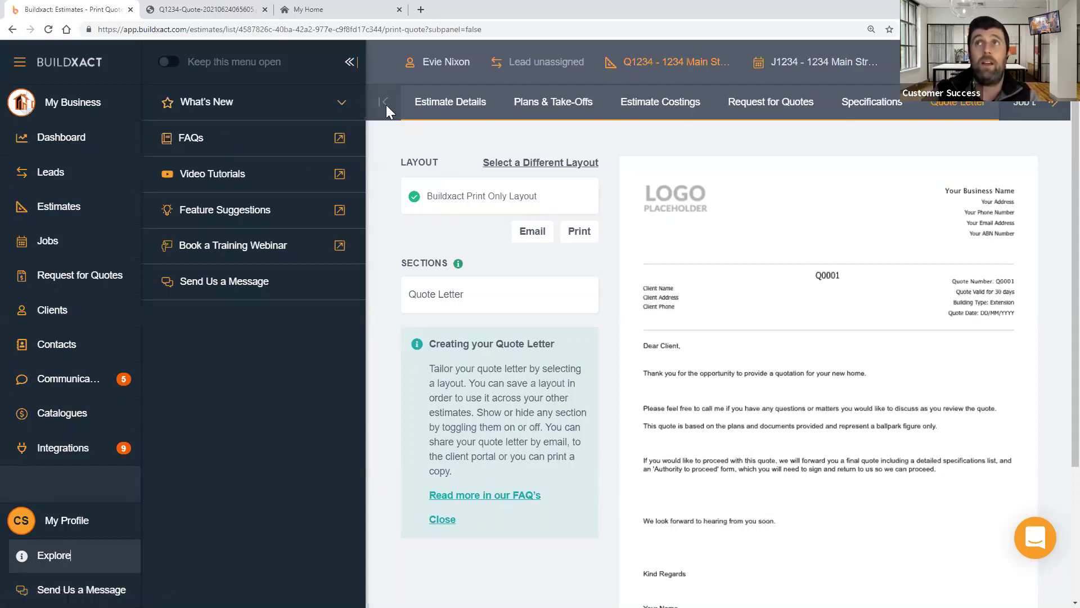
pyautogui.click(346, 61)
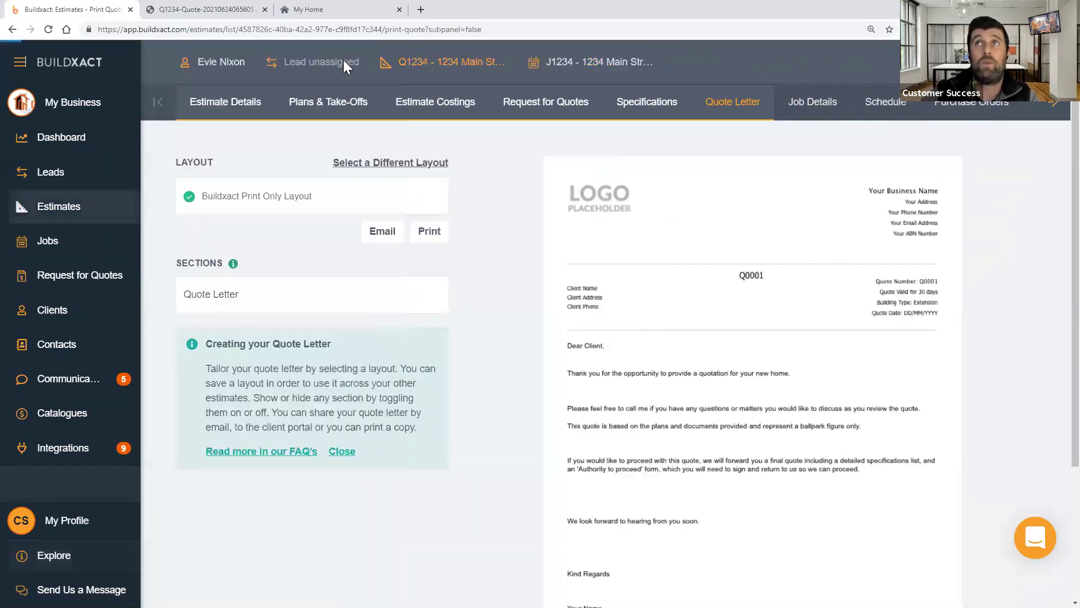
pyautogui.click(230, 107)
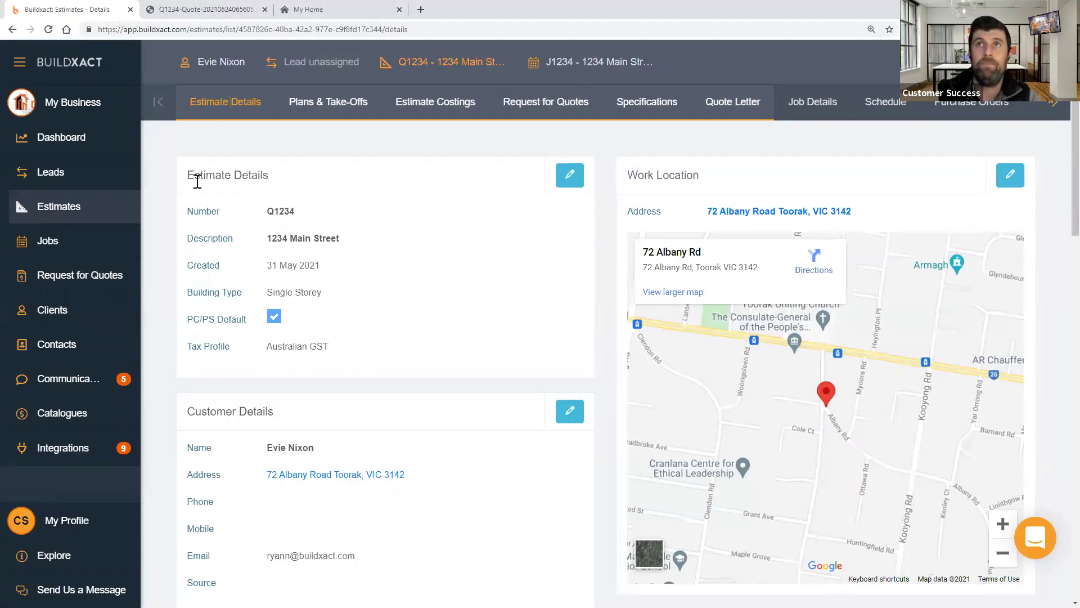
# - Untick PC/PS Default in Q1234's Estimate Details and save
pyautogui.tripleClick(182, 329)
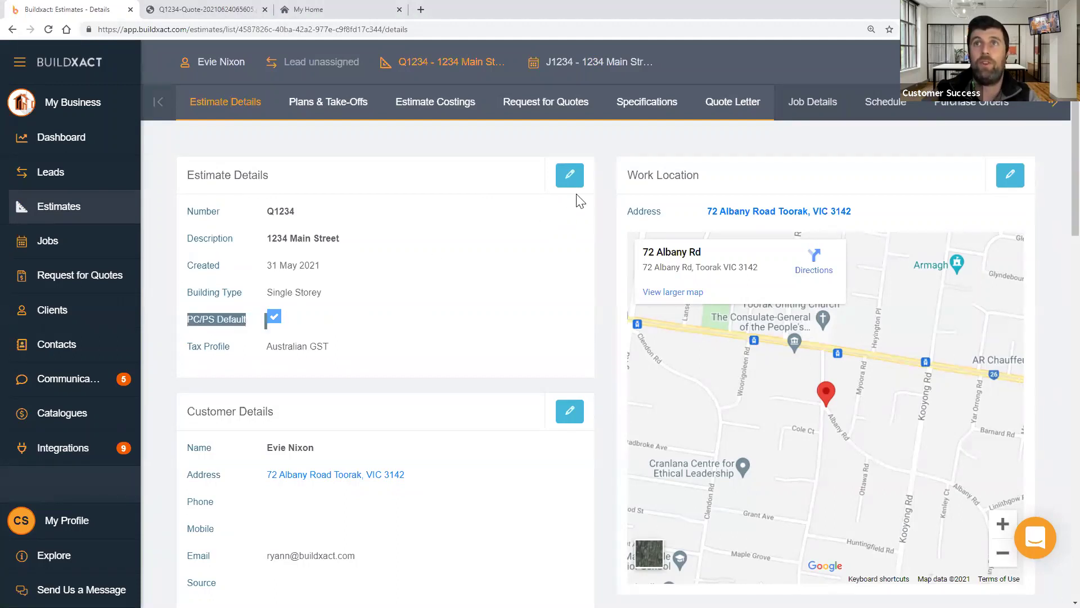
pyautogui.click(569, 176)
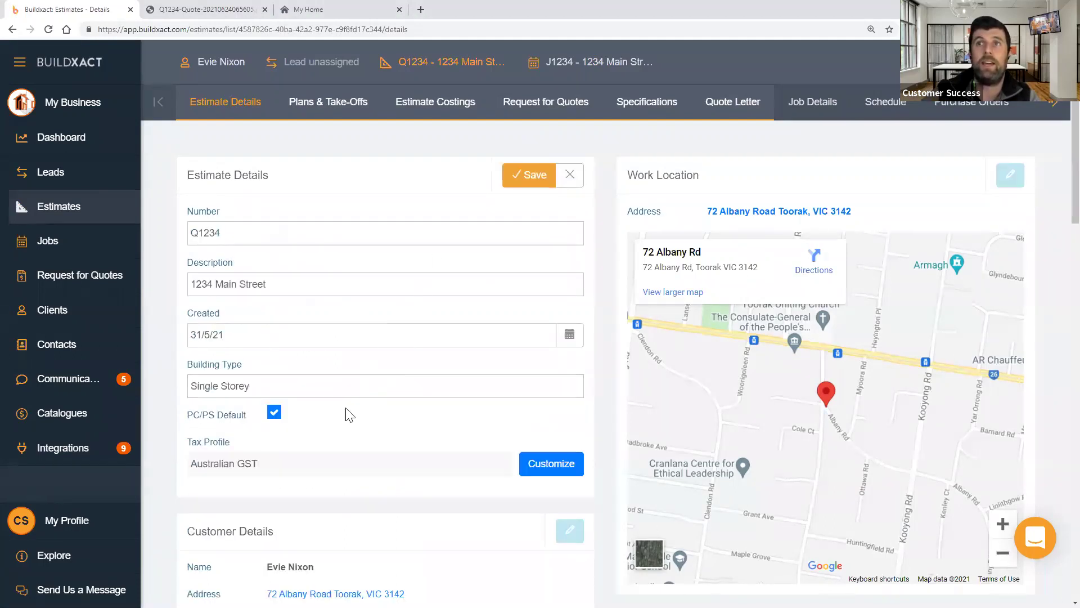
pyautogui.click(189, 413)
pyautogui.tripleClick(225, 424)
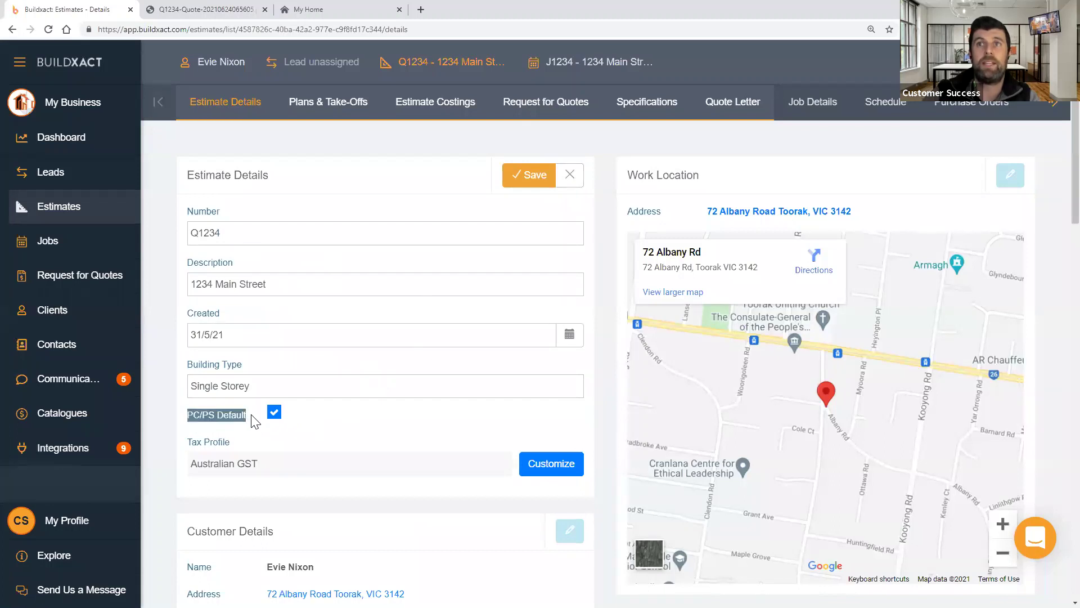
pyautogui.click(274, 412)
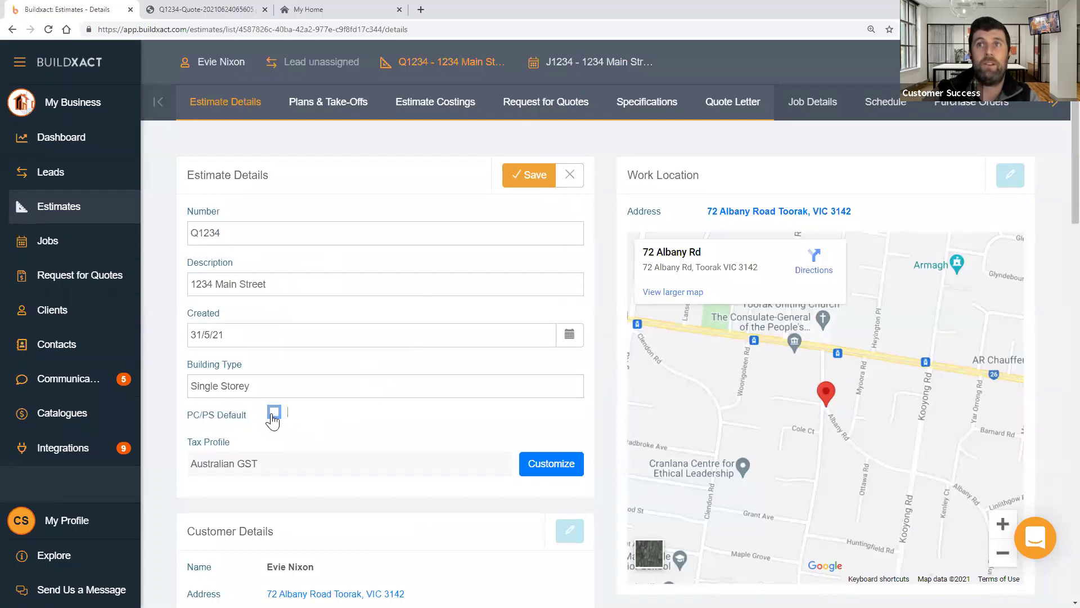
pyautogui.click(534, 176)
# - Mark the Insinkerator Allowance (row 37.5) as a PC item, then return to Estimate Details
pyautogui.click(456, 127)
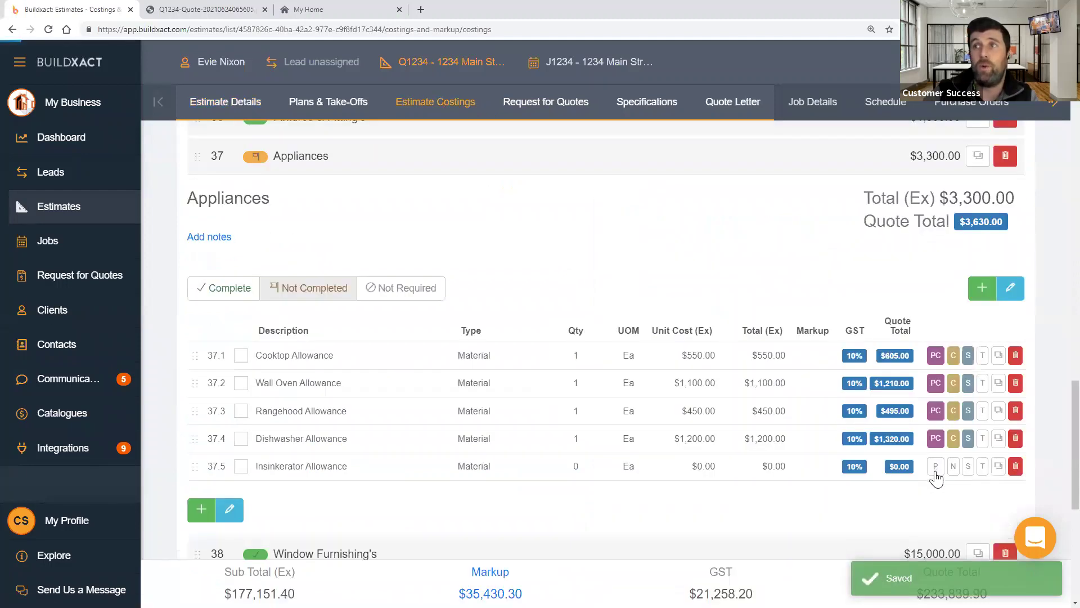
pyautogui.click(935, 470)
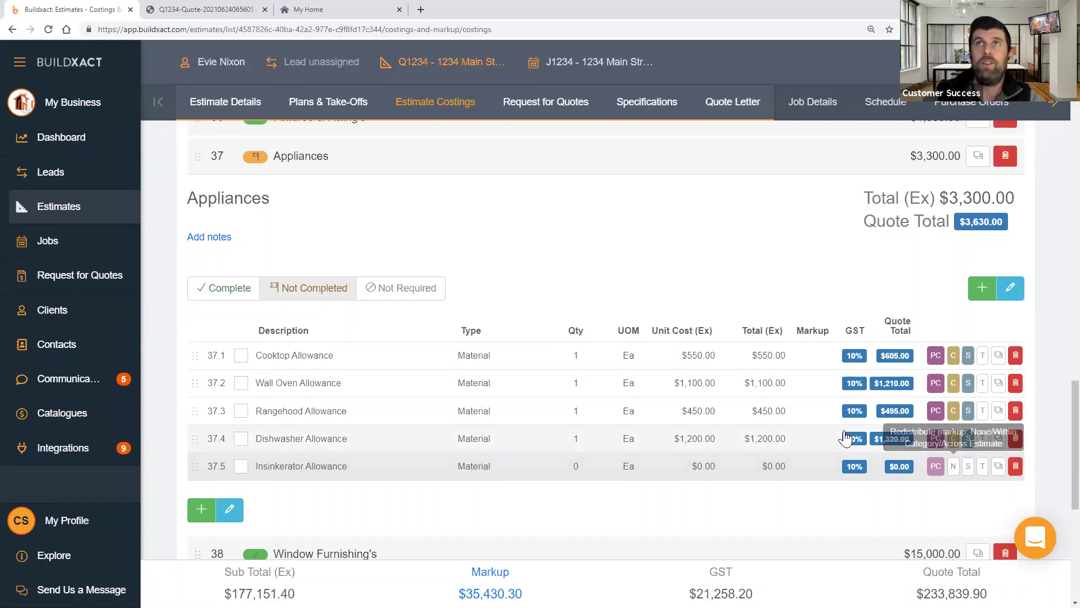
pyautogui.click(242, 102)
pyautogui.moveTo(188, 319); pyautogui.dragTo(291, 314)
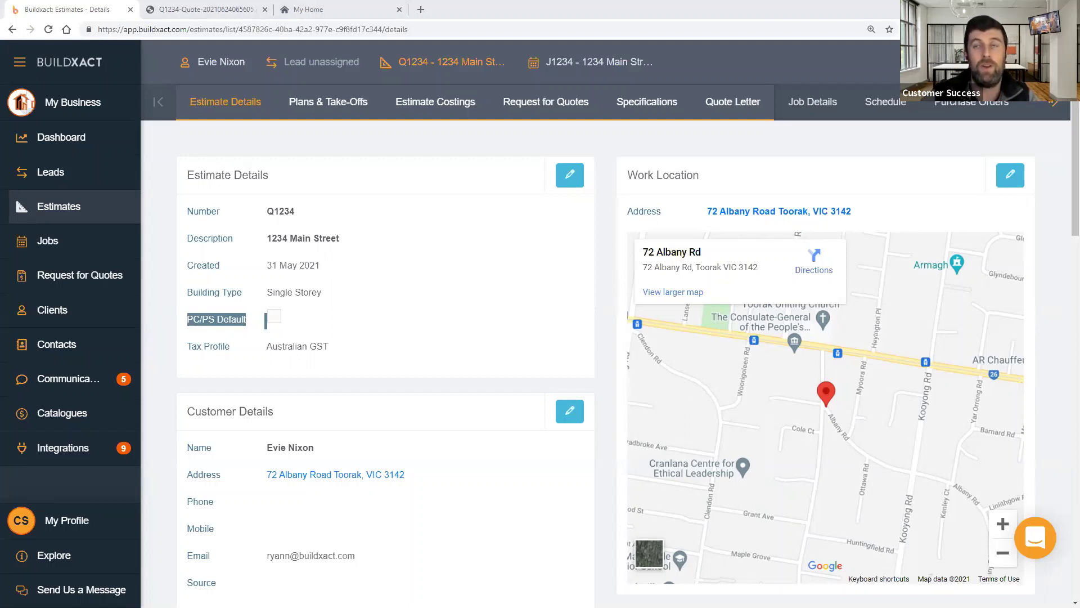
# - Save Q1234 with PC/PS Default ticked, then open the Single Storey [EXAMPLE] estimate Q1001
pyautogui.click(428, 113)
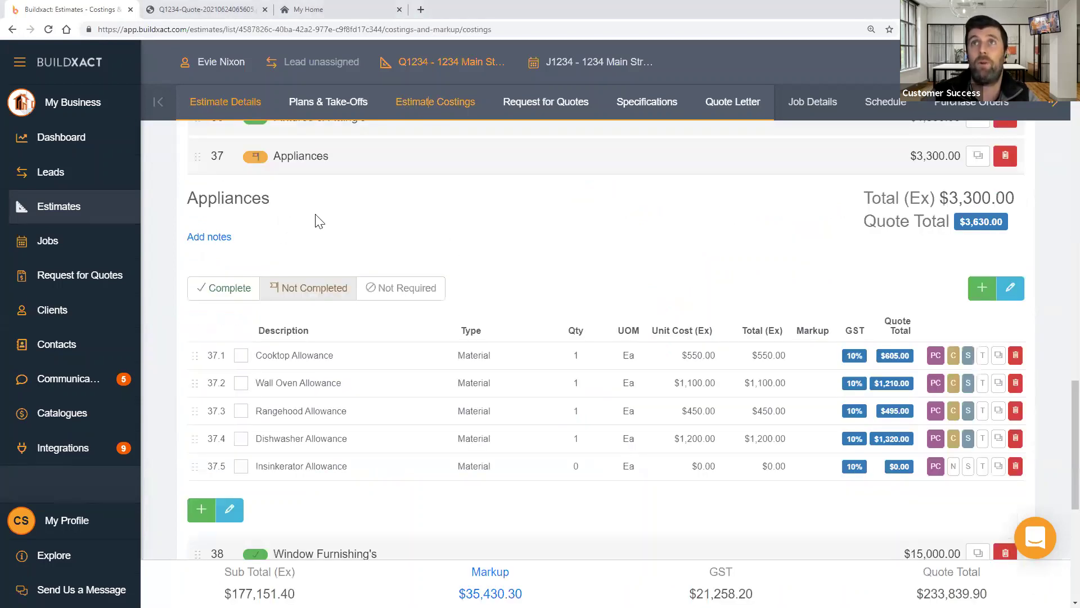
pyautogui.click(242, 106)
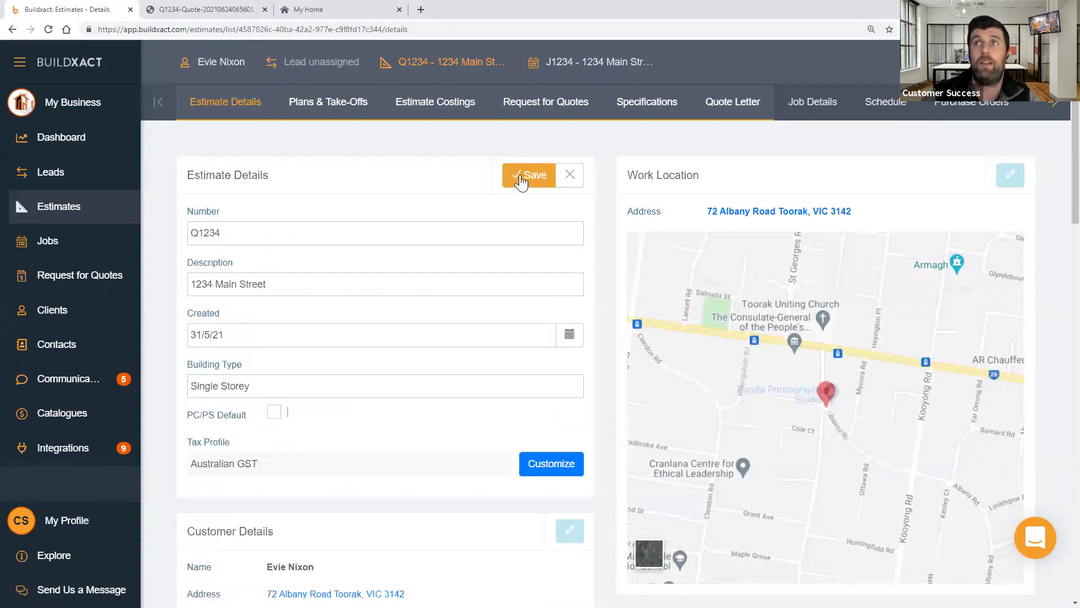
pyautogui.click(520, 176)
pyautogui.click(42, 212)
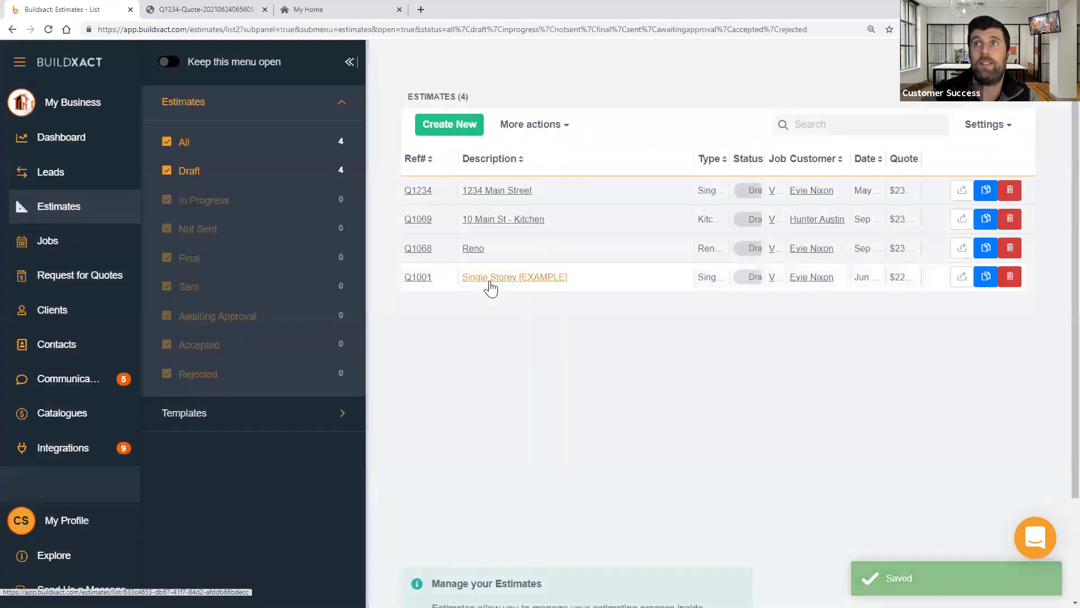
pyautogui.click(490, 281)
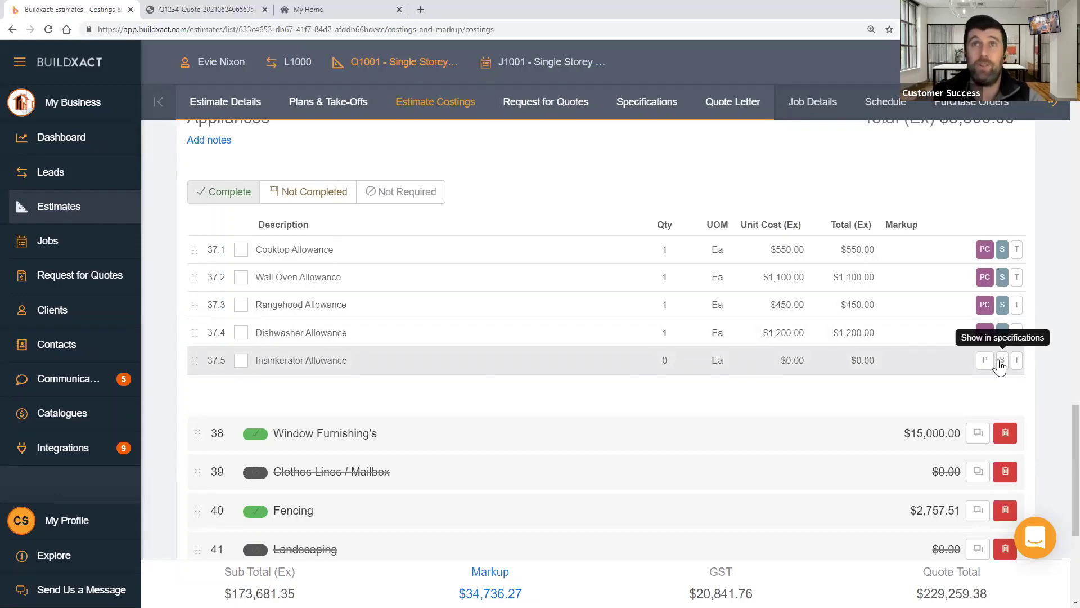
# - Reopen estimate Q1234 from the Estimates list and show its Appliances costings
pyautogui.click(101, 215)
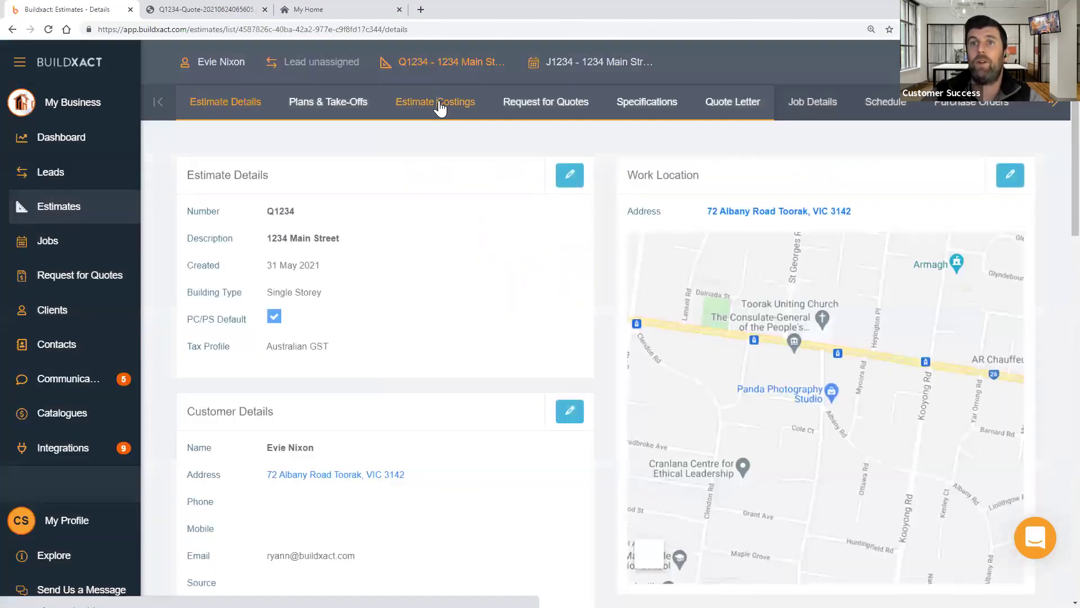
pyautogui.click(439, 107)
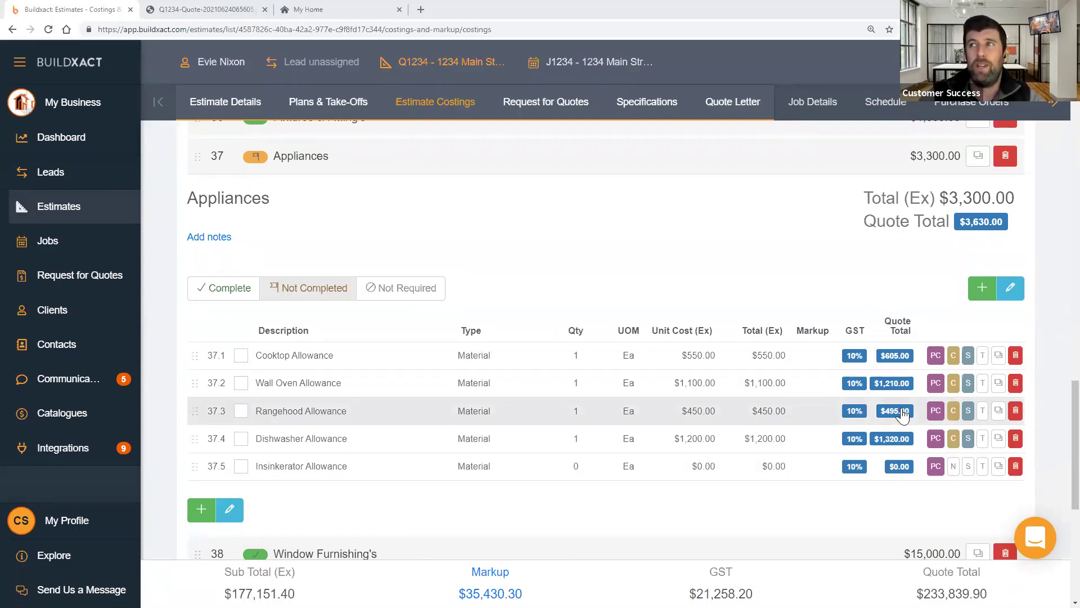
# - Try a -20 markup on the Rangehood Allowance, revert it to 0, and save Appliances
pyautogui.click(1010, 289)
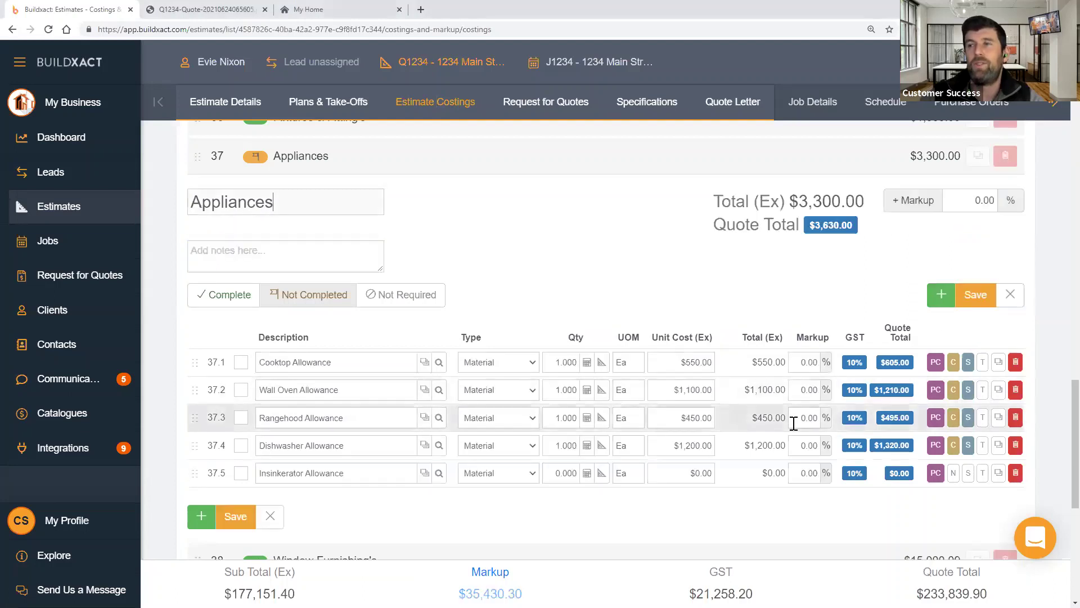
pyautogui.click(807, 421)
pyautogui.moveTo(802, 419); pyautogui.dragTo(831, 413)
pyautogui.write('-20')
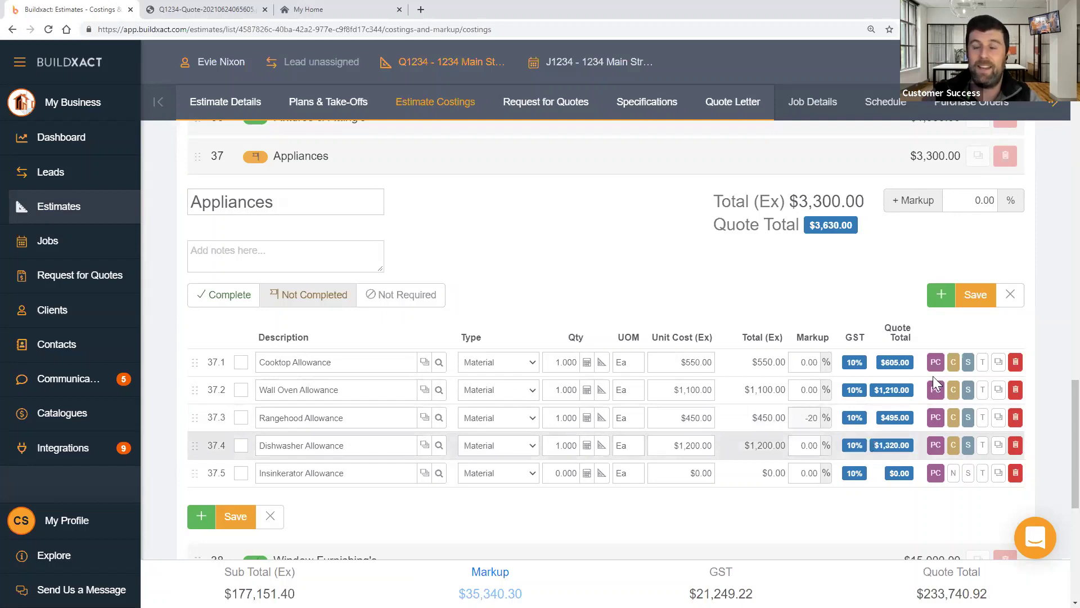
pyautogui.click(977, 300)
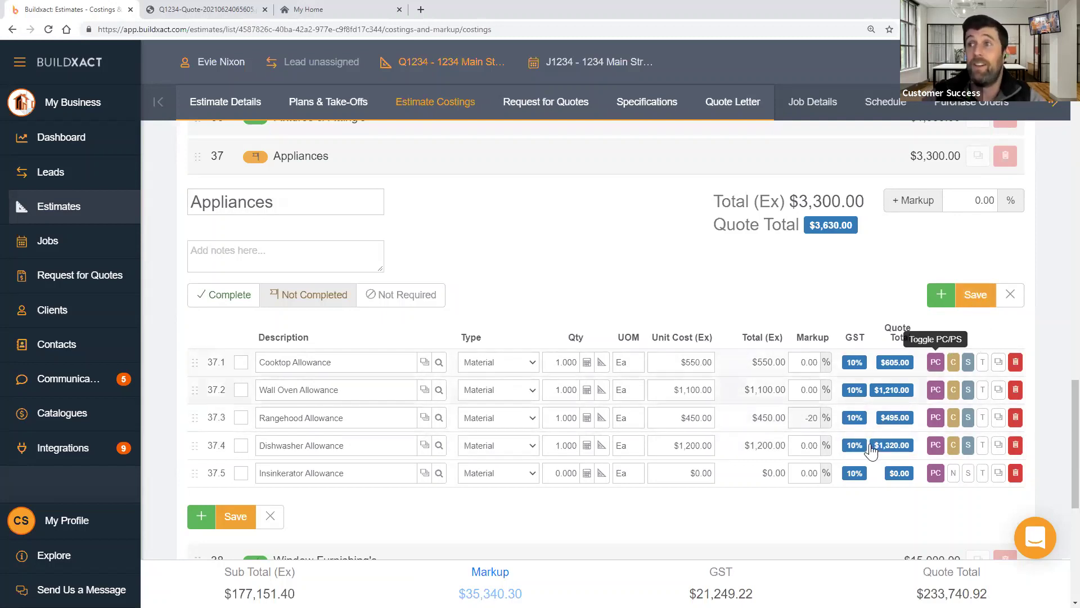
pyautogui.click(810, 418)
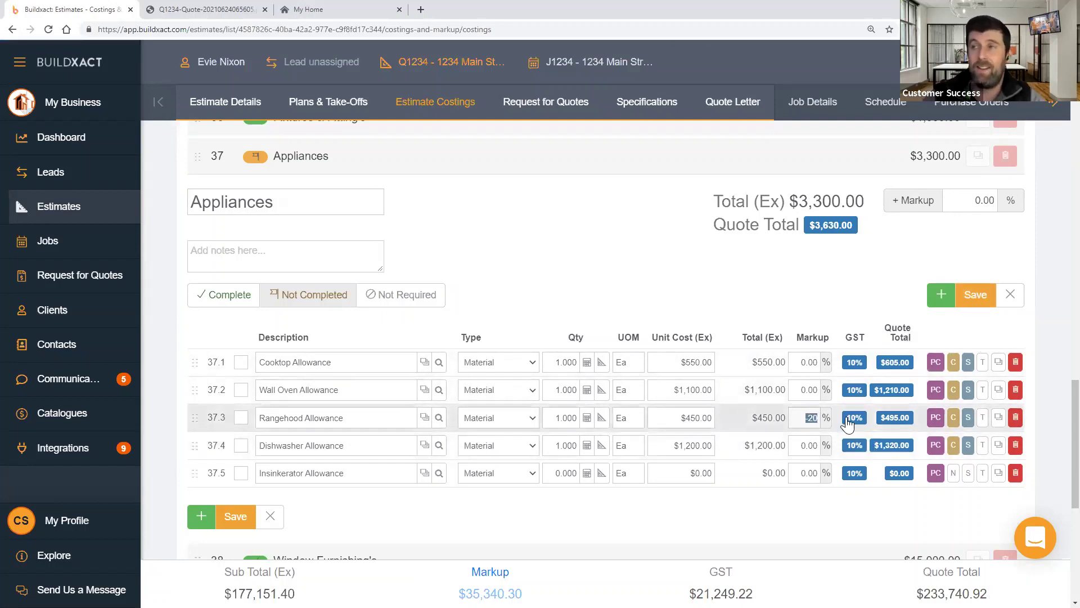
pyautogui.press('BackSpace')
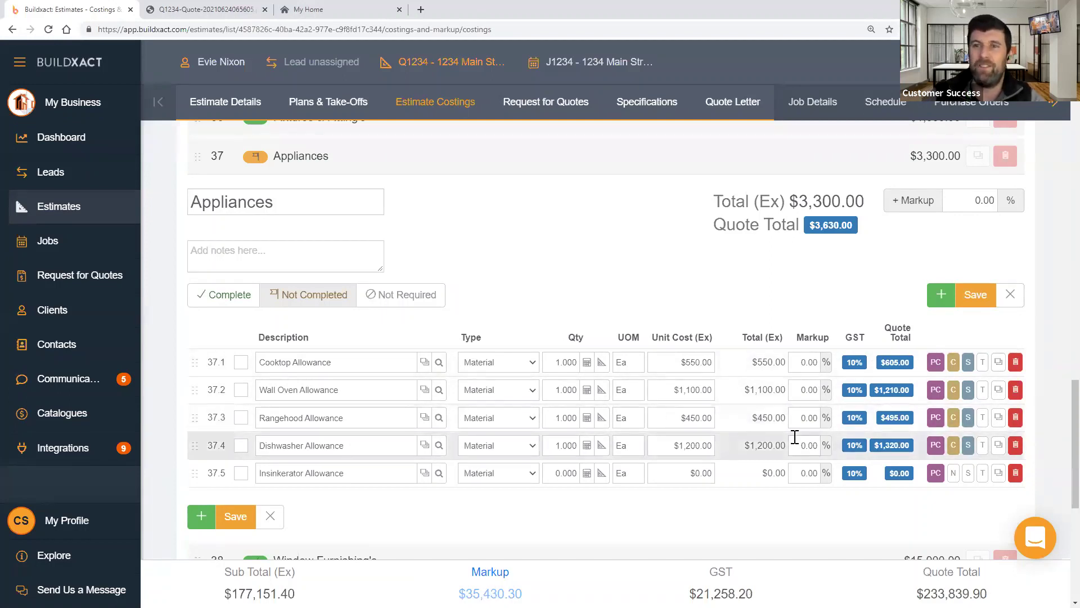
pyautogui.click(970, 296)
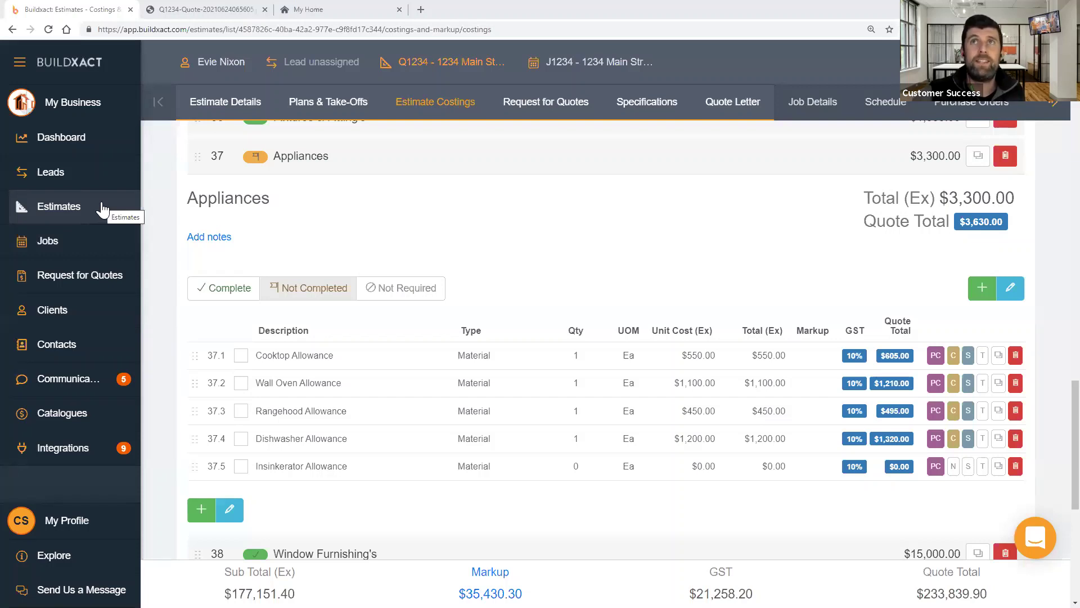
# - Show the Leads list, close the quote PDF tab, and begin a new individual lead
pyautogui.click(86, 176)
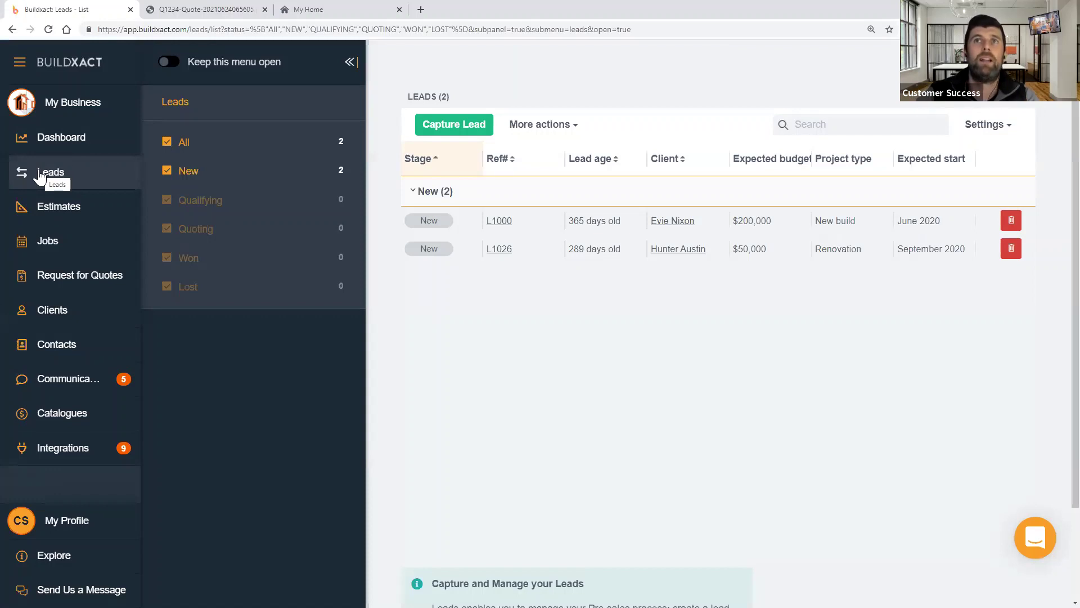
pyautogui.click(265, 9)
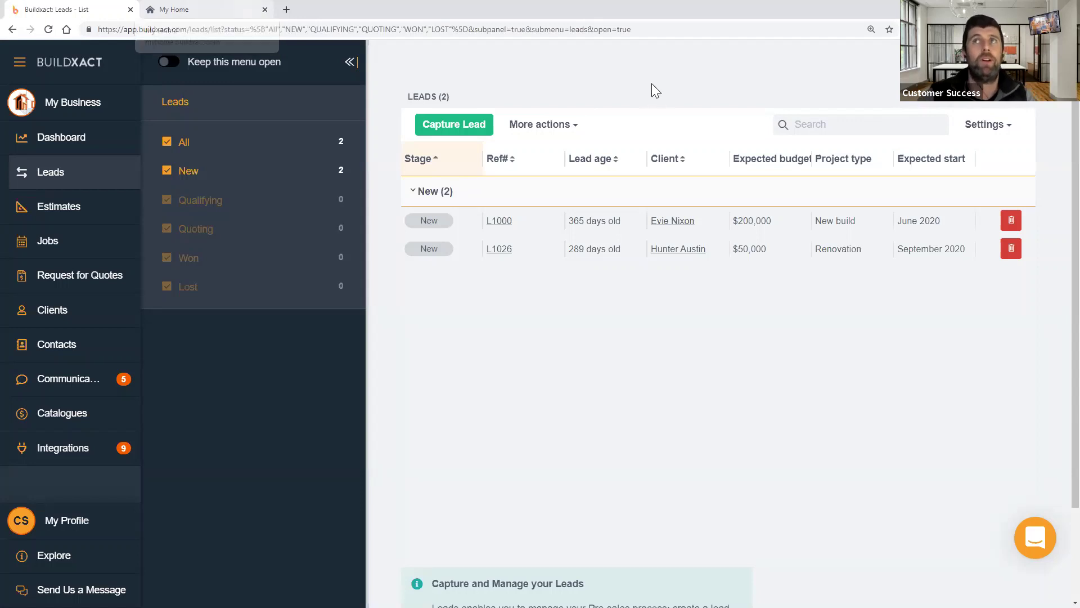
pyautogui.click(454, 124)
pyautogui.click(360, 200)
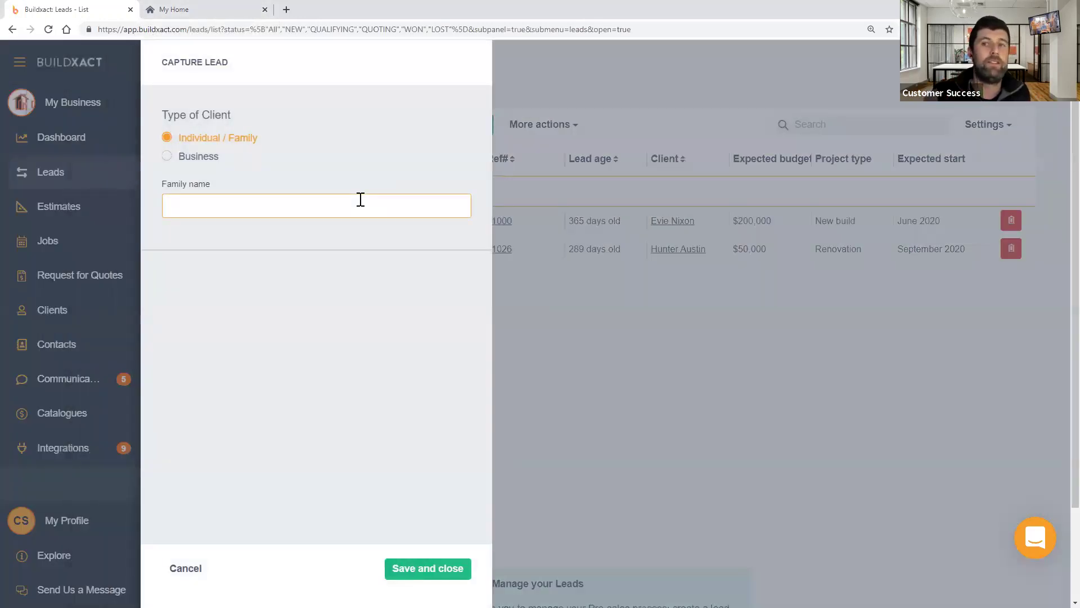
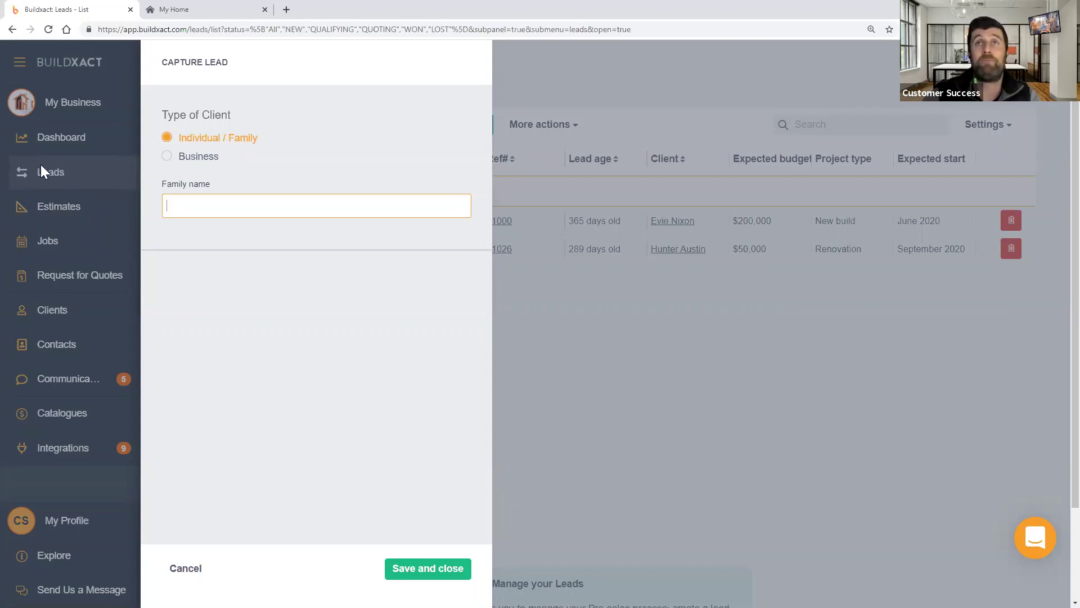
# - Discard the empty lead form and check the Leads list's Export to Excel option
pyautogui.click(186, 568)
pyautogui.click(545, 133)
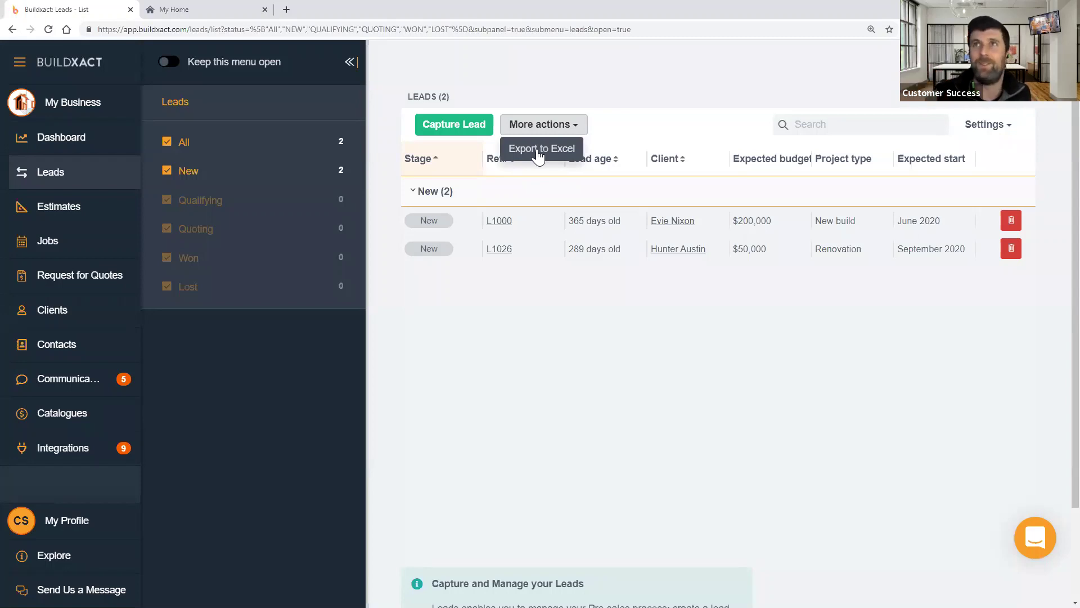
pyautogui.click(486, 264)
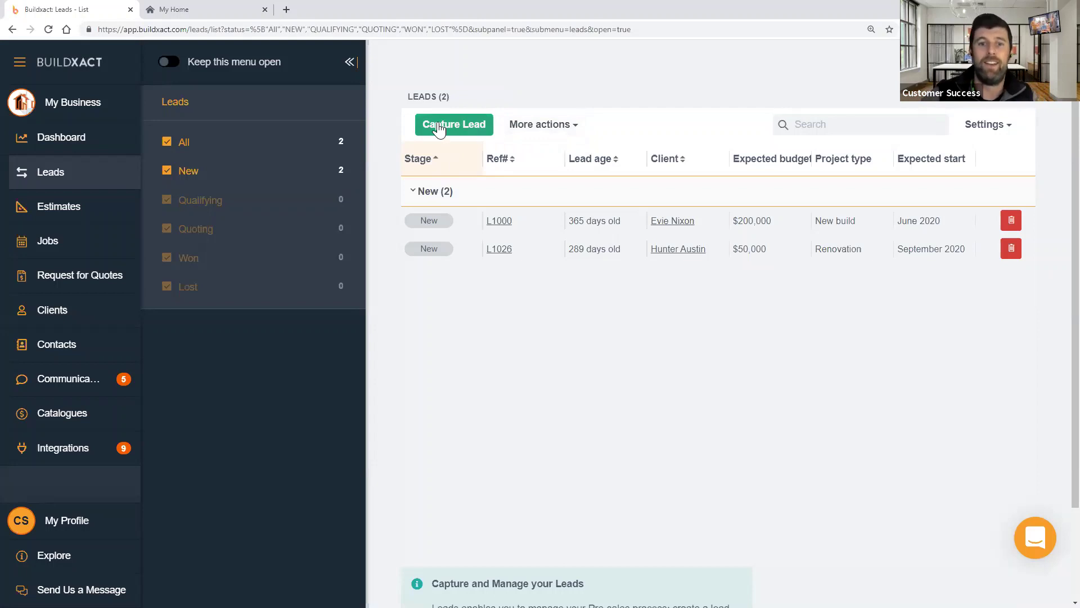
# - Start a new lead with the family name and add it as a new client
pyautogui.click(438, 126)
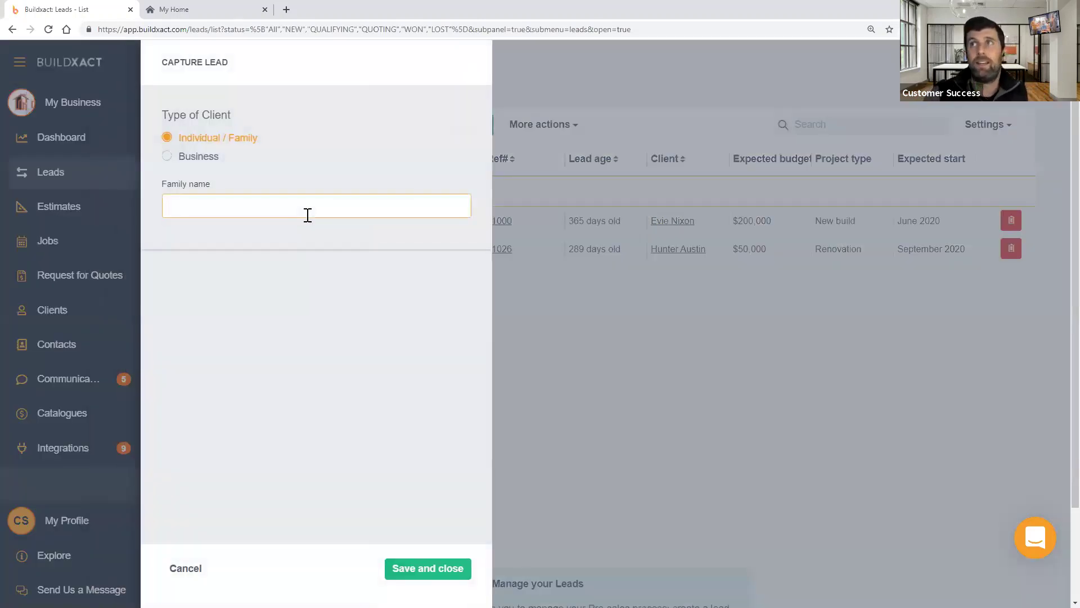
pyautogui.write('Dan fr')
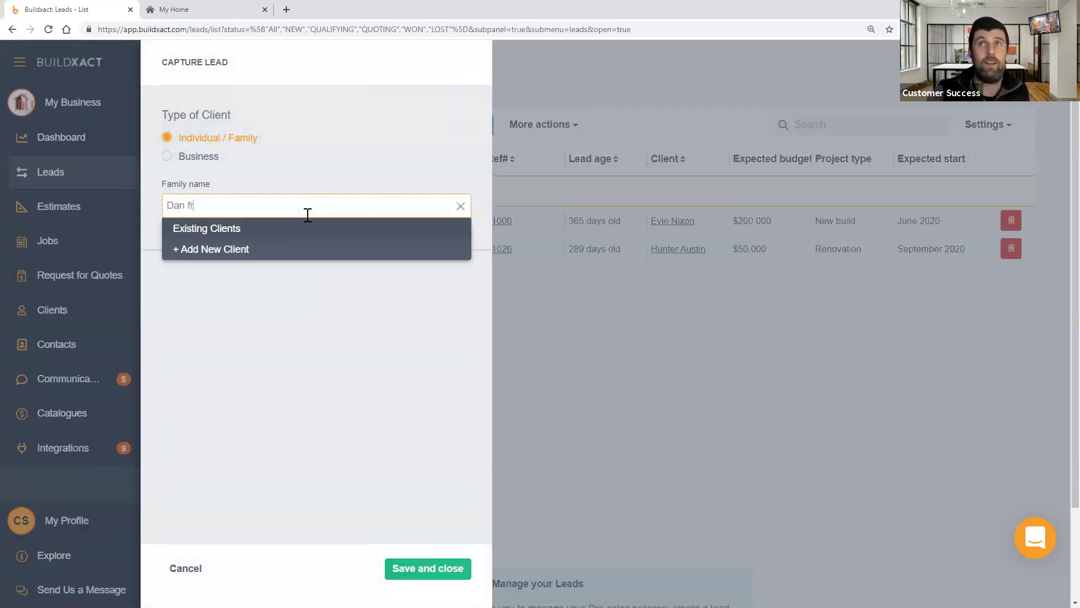
pyautogui.write('om Buildx')
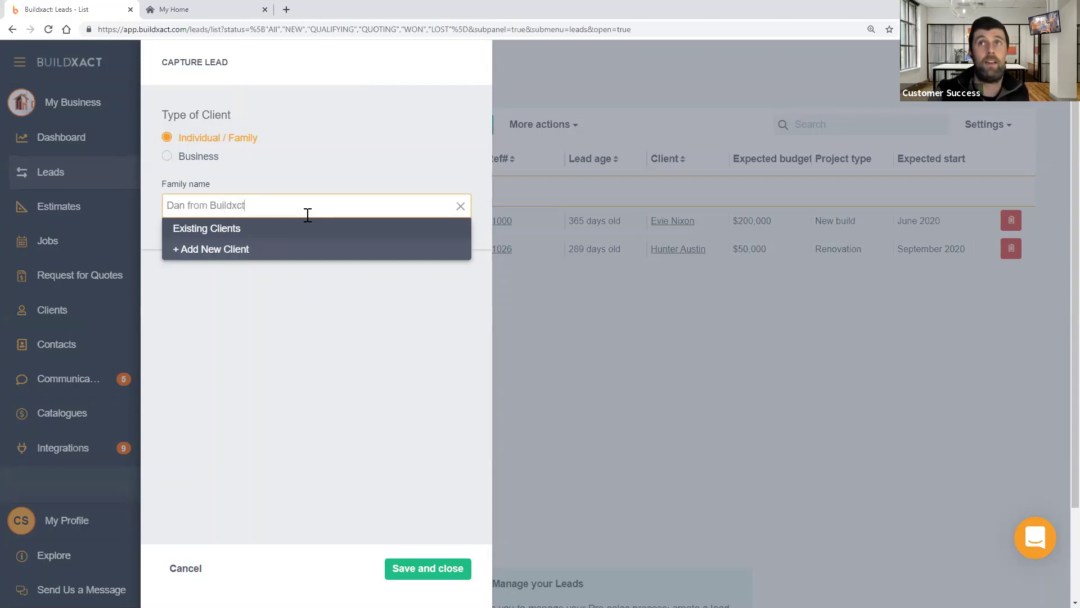
pyautogui.write('act')
pyautogui.tripleClick(287, 206)
pyautogui.hotkey('ctrl', 'c')
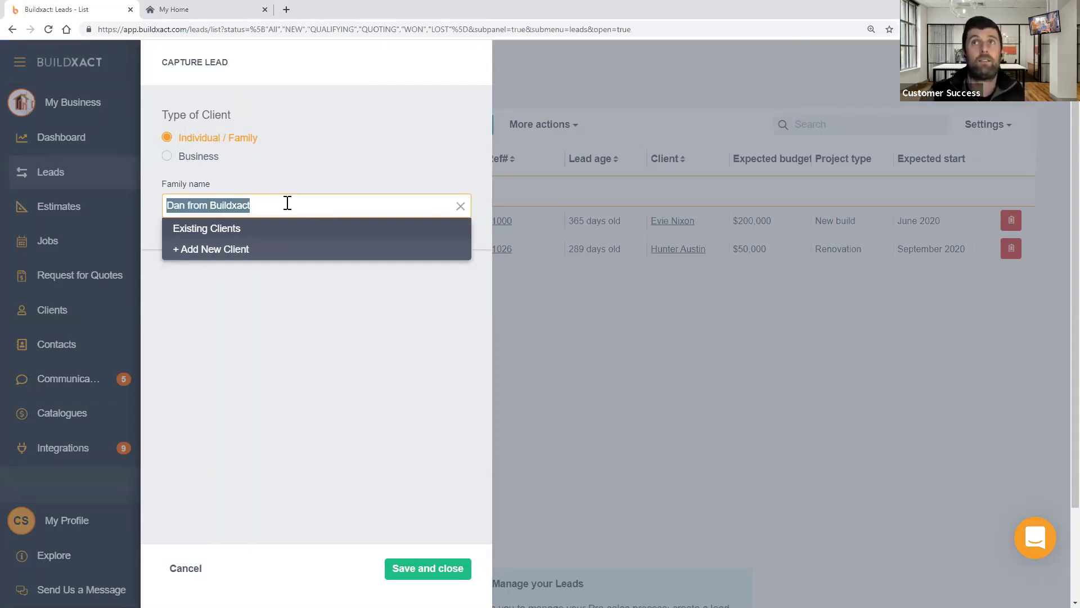
pyautogui.click(243, 257)
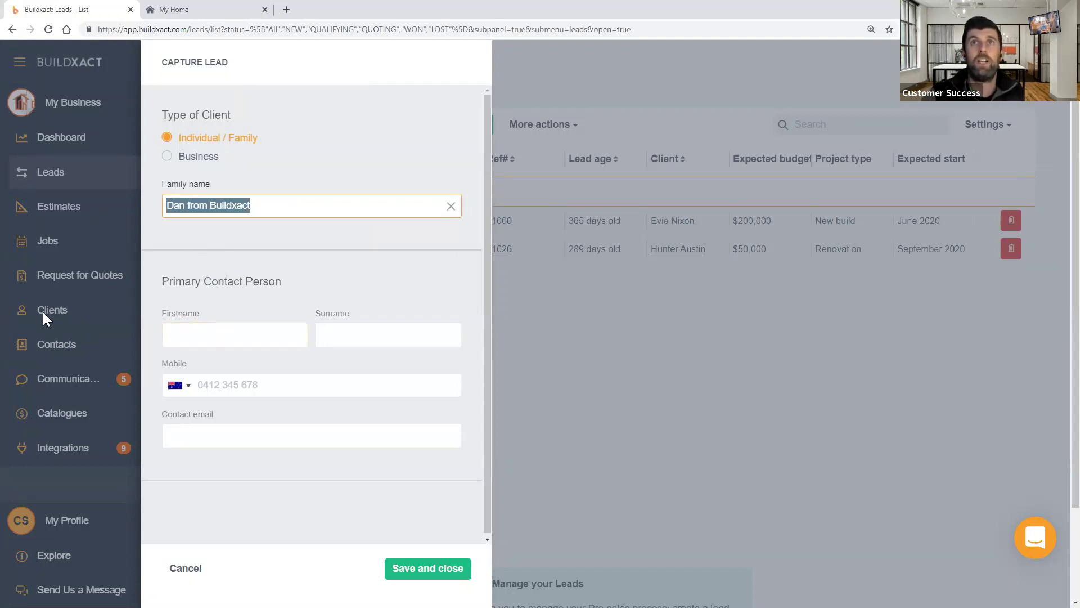
# - Fill in the contact's first name, surname initial, mobile and email, then save the lead
pyautogui.click(210, 337)
pyautogui.hotkey('ctrl', 'v')
pyautogui.moveTo(186, 334); pyautogui.dragTo(346, 313)
pyautogui.press('BackSpace')
pyautogui.write('C')
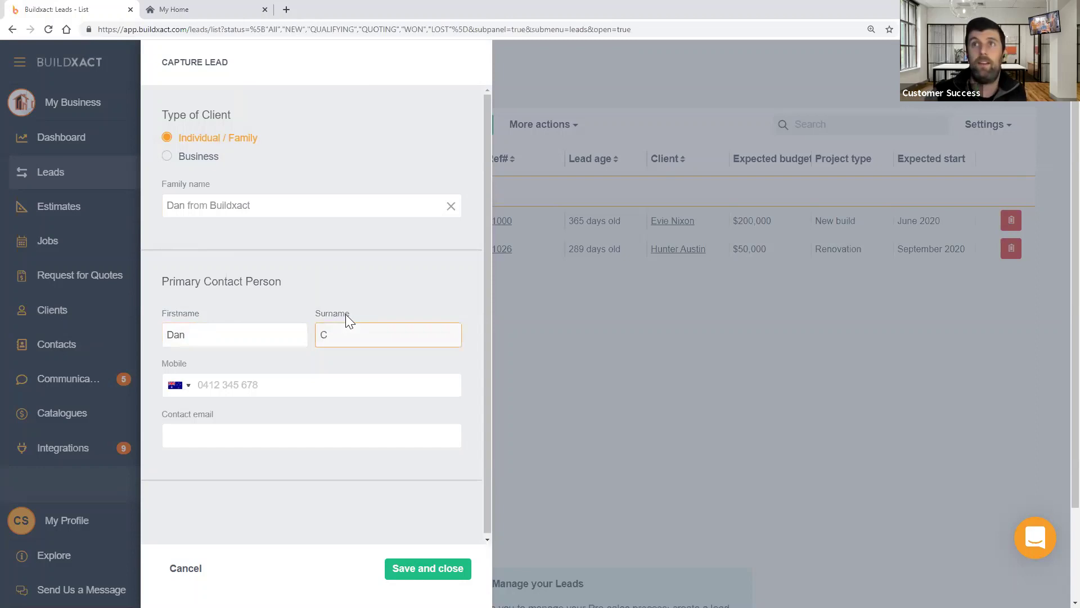
pyautogui.click(290, 394)
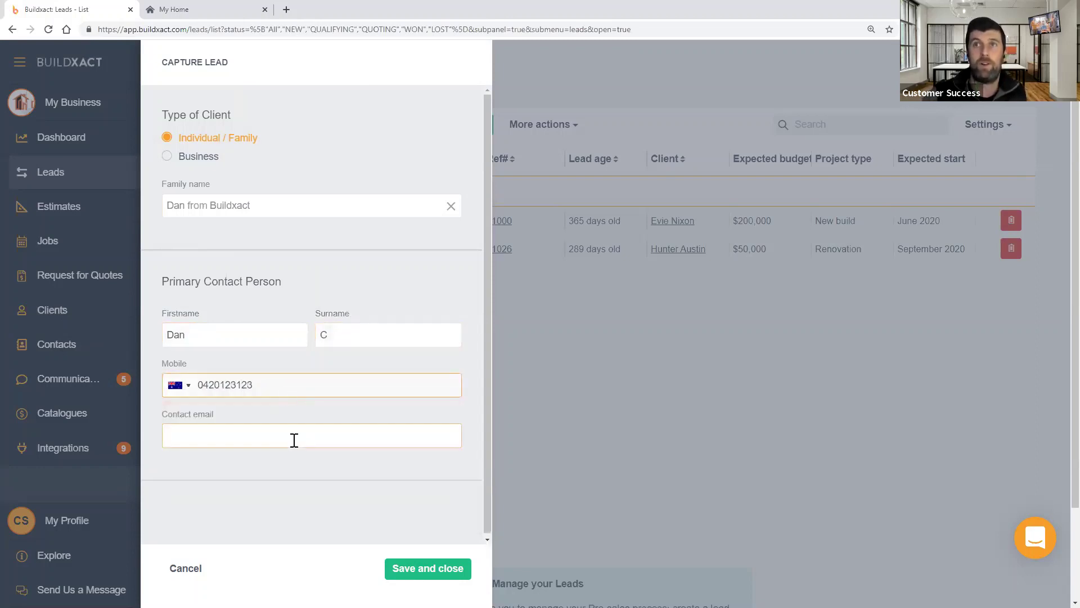
pyautogui.click(294, 439)
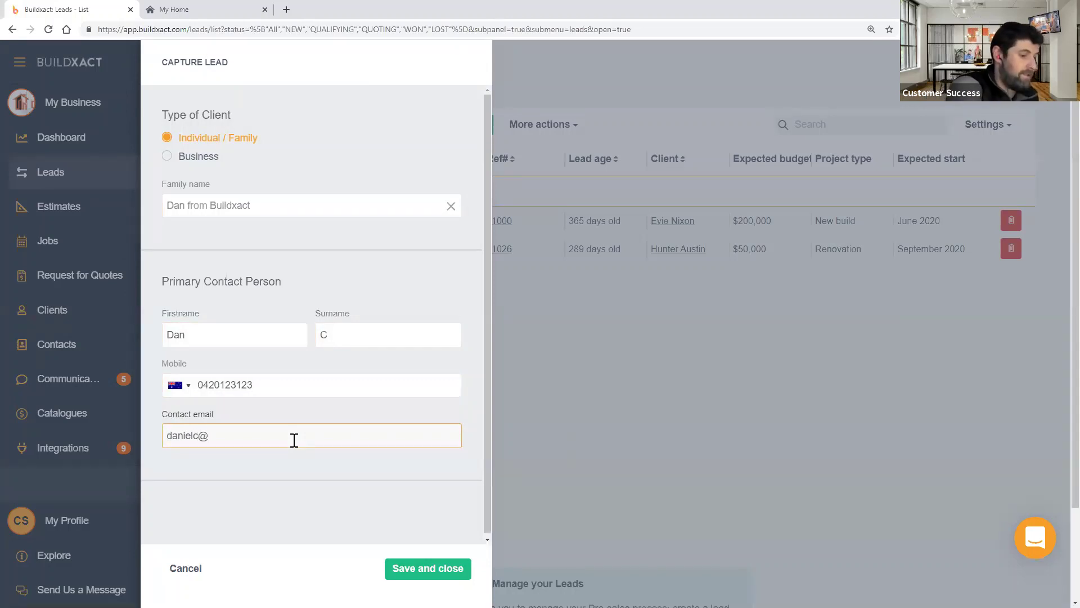
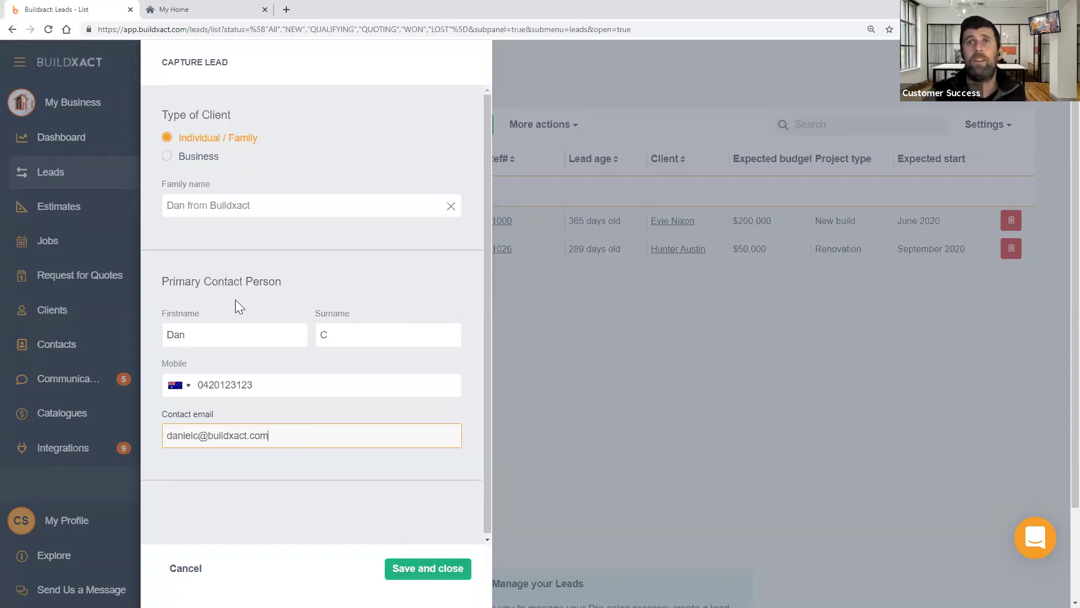
pyautogui.click(441, 570)
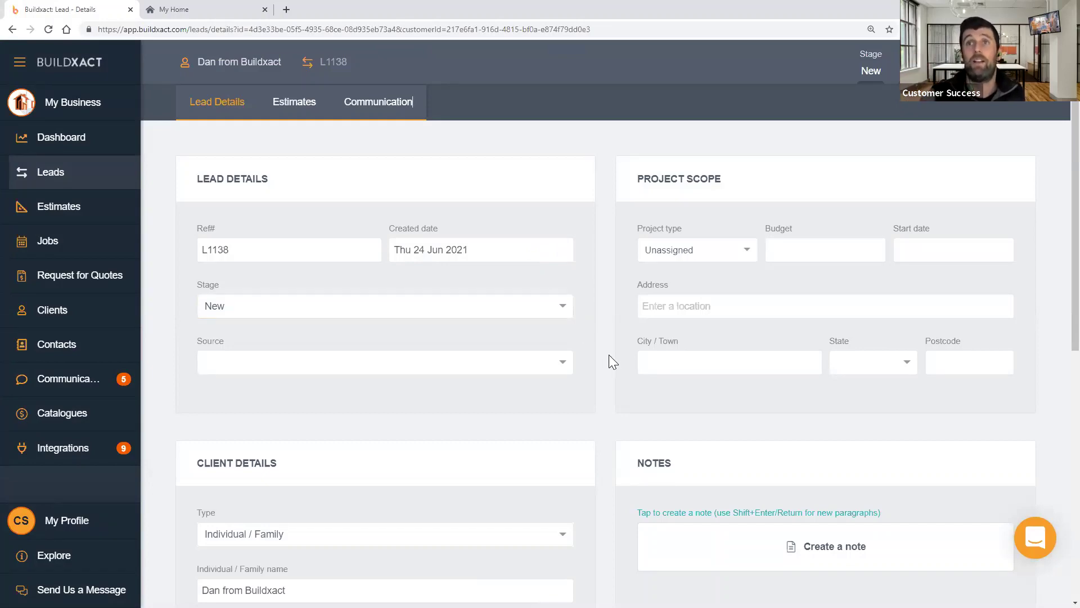
# - Scroll through the new lead's Client Details and Client Project sections and back up
pyautogui.scroll(-8, 565, 360)
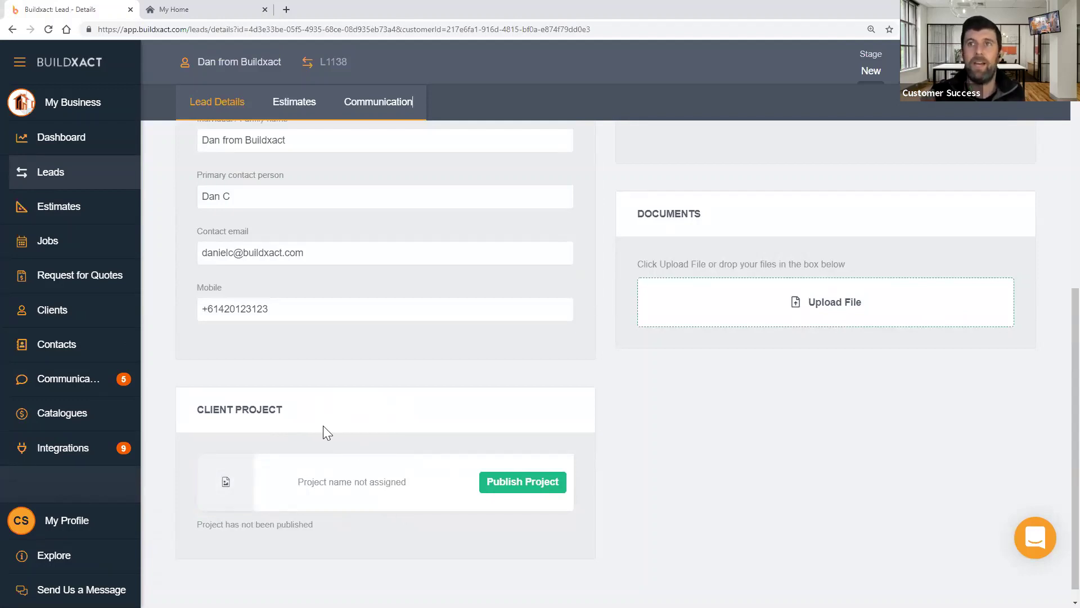
pyautogui.scroll(2, 494, 376)
pyautogui.scroll(-2, 493, 376)
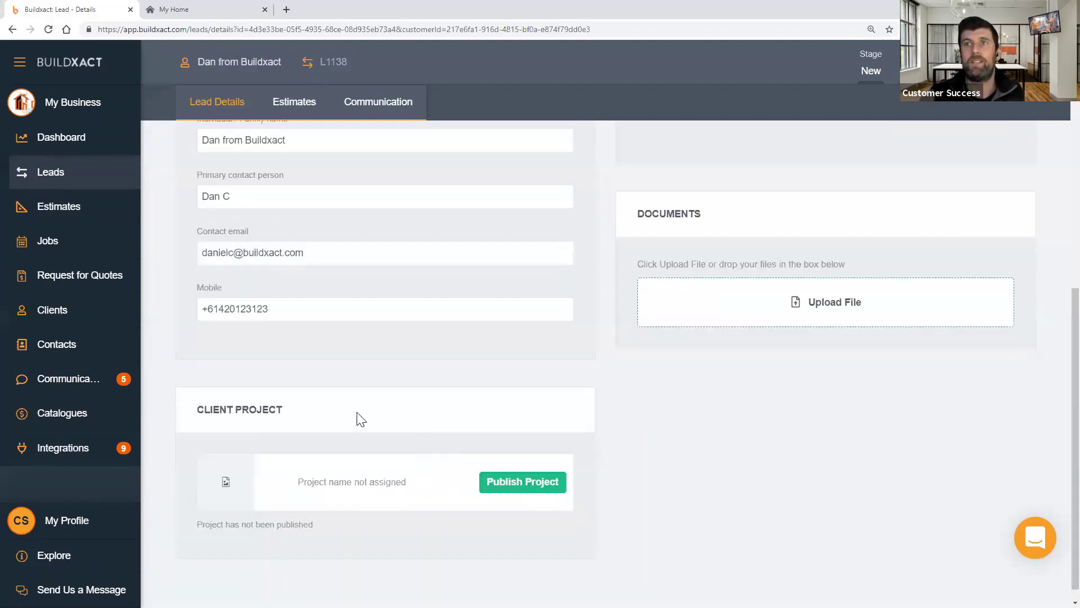
pyautogui.scroll(8, 575, 518)
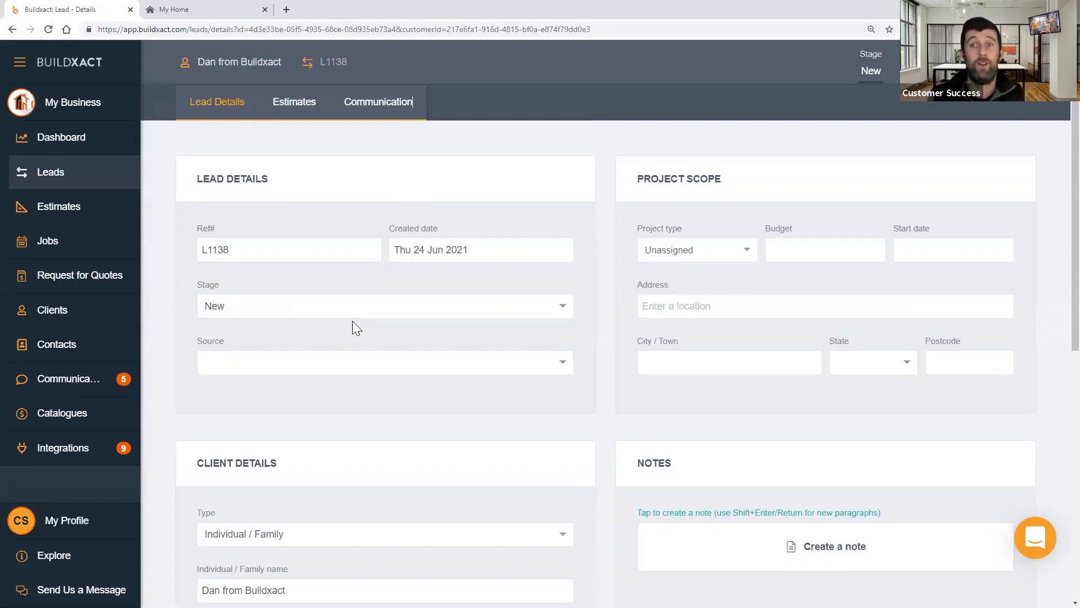
# - Set project type New build, budget $350,000 and start date 27/07/2021
pyautogui.click(650, 251)
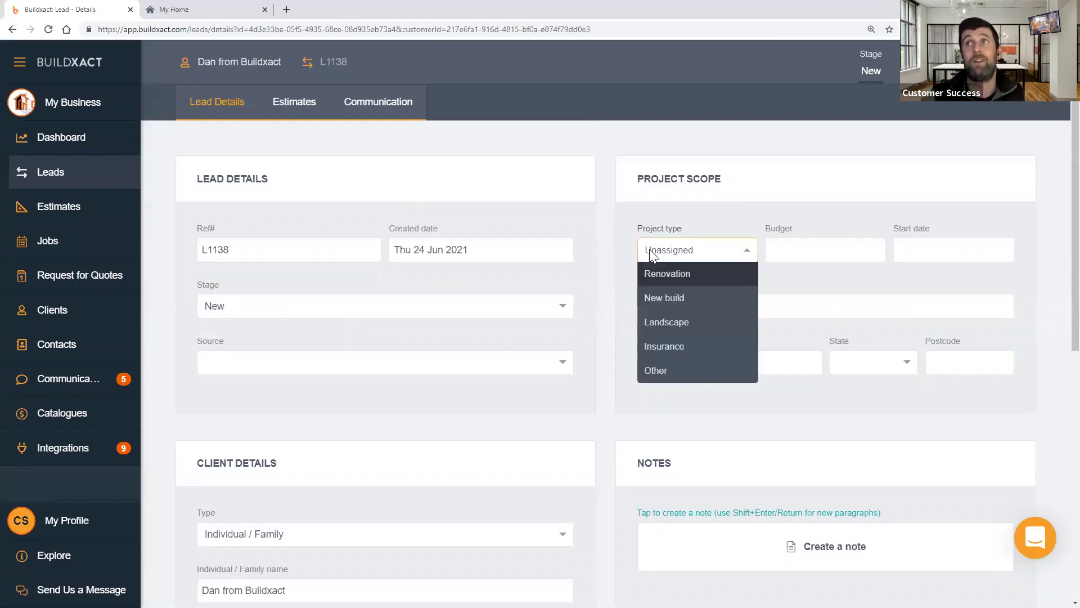
pyautogui.click(670, 300)
pyautogui.click(809, 250)
pyautogui.write('2')
pyautogui.press('BackSpace')
pyautogui.write('35')
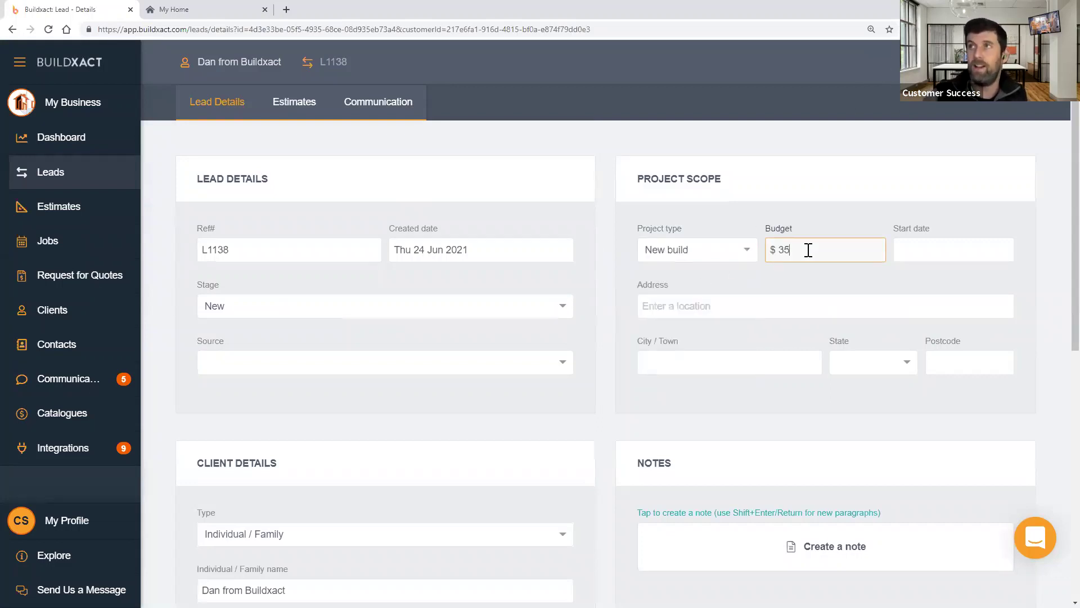
pyautogui.write('0,000')
pyautogui.click(907, 251)
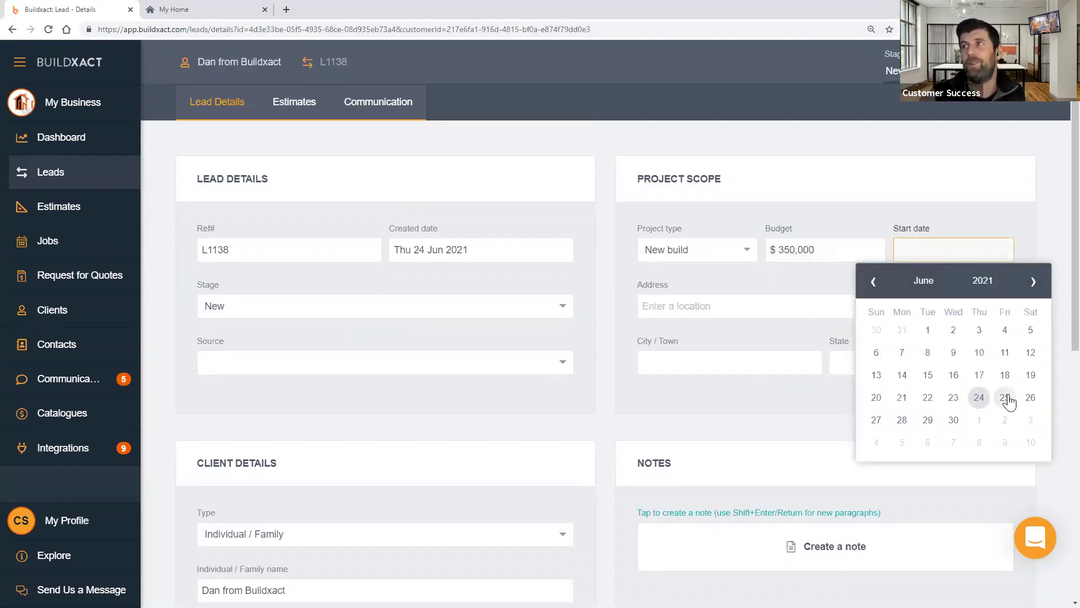
pyautogui.click(1028, 282)
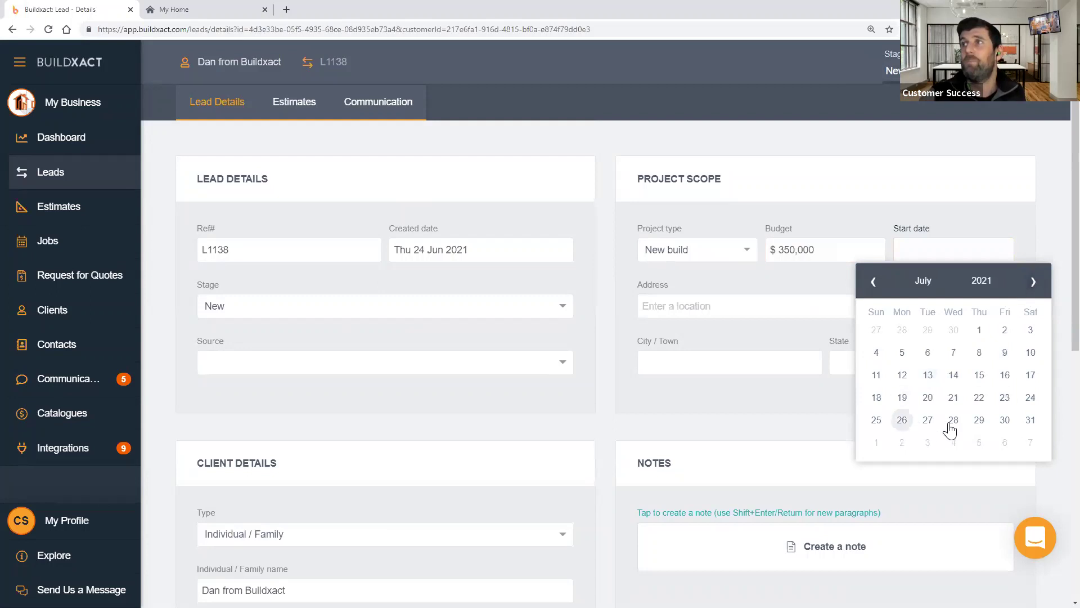
pyautogui.click(927, 419)
# - Check the project address field and scroll the lead page, then start a new note
pyautogui.click(734, 304)
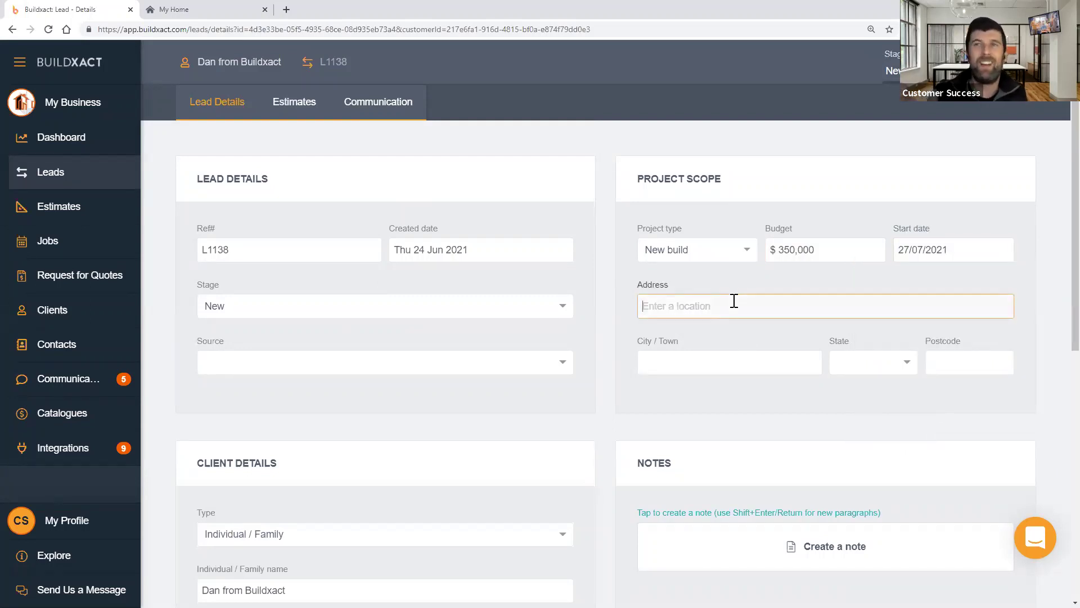
pyautogui.scroll(-4, 561, 334)
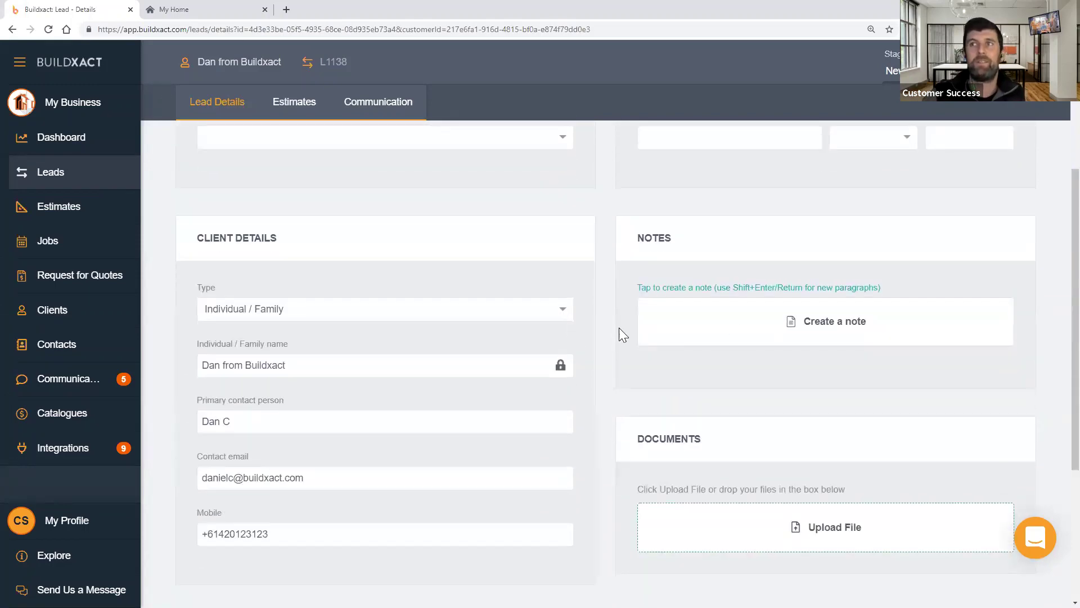
pyautogui.scroll(-3, 712, 369)
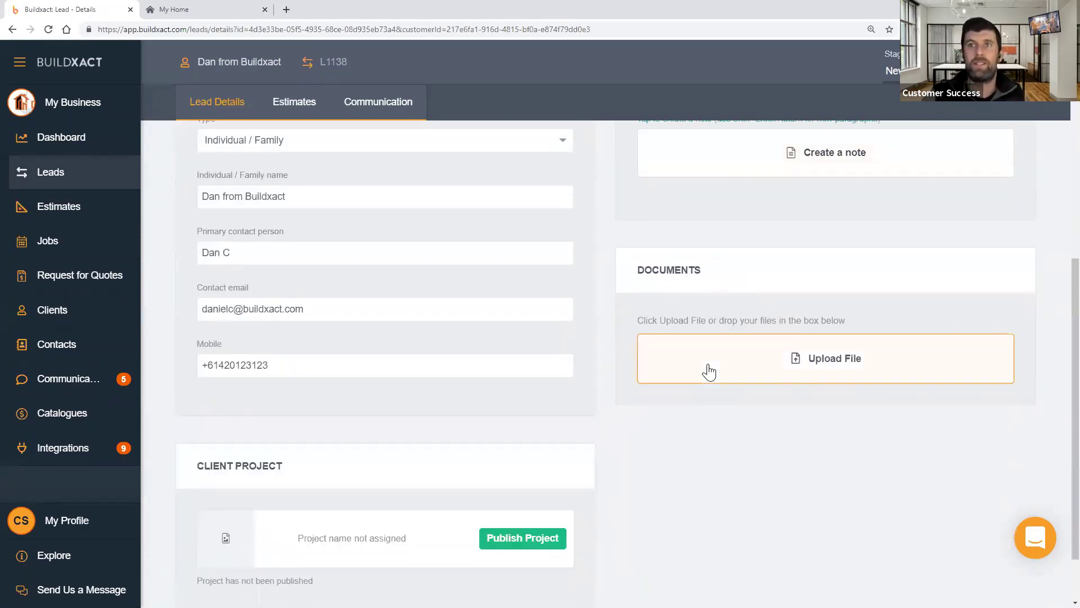
pyautogui.scroll(2, 694, 360)
pyautogui.click(690, 284)
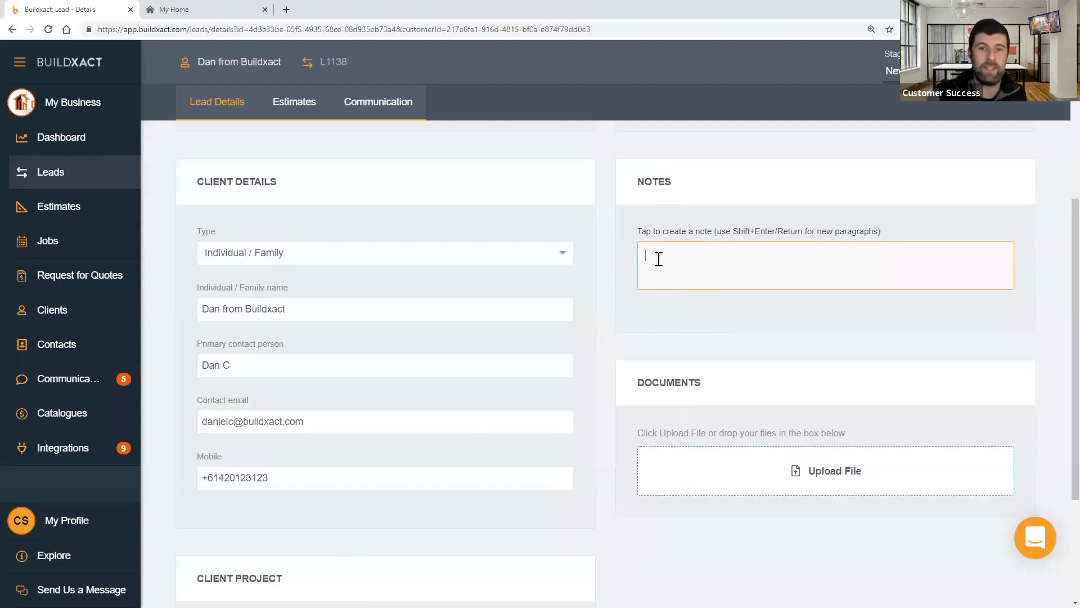
# - Save a note that the client is a great bloke wanting it done by Xmas, and highlight its timestamp
pyautogui.write('Spoke with ')
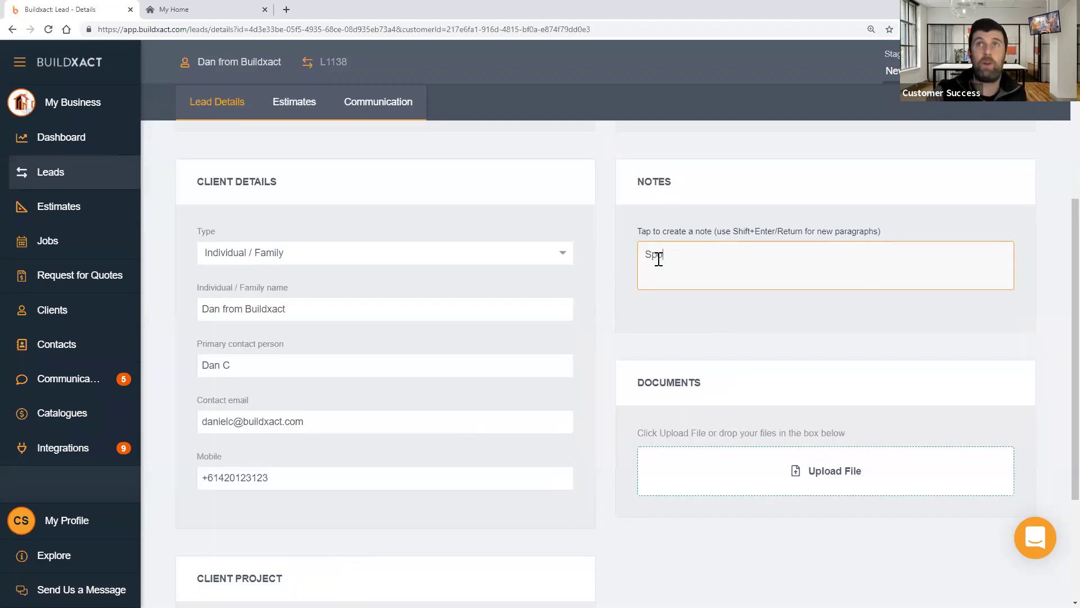
pyautogui.write('Da')
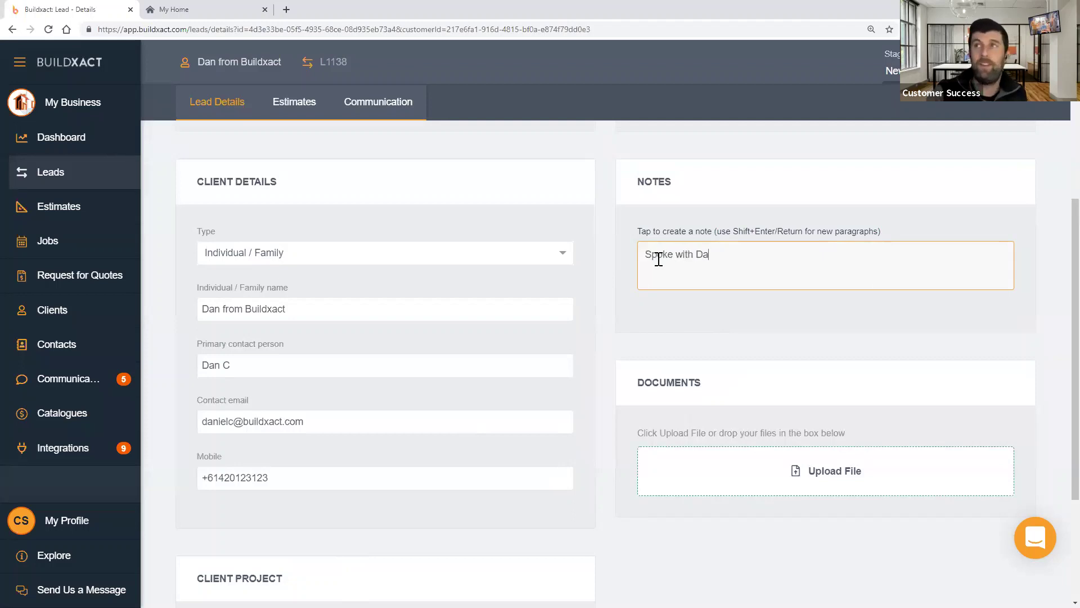
pyautogui.write('n, gr')
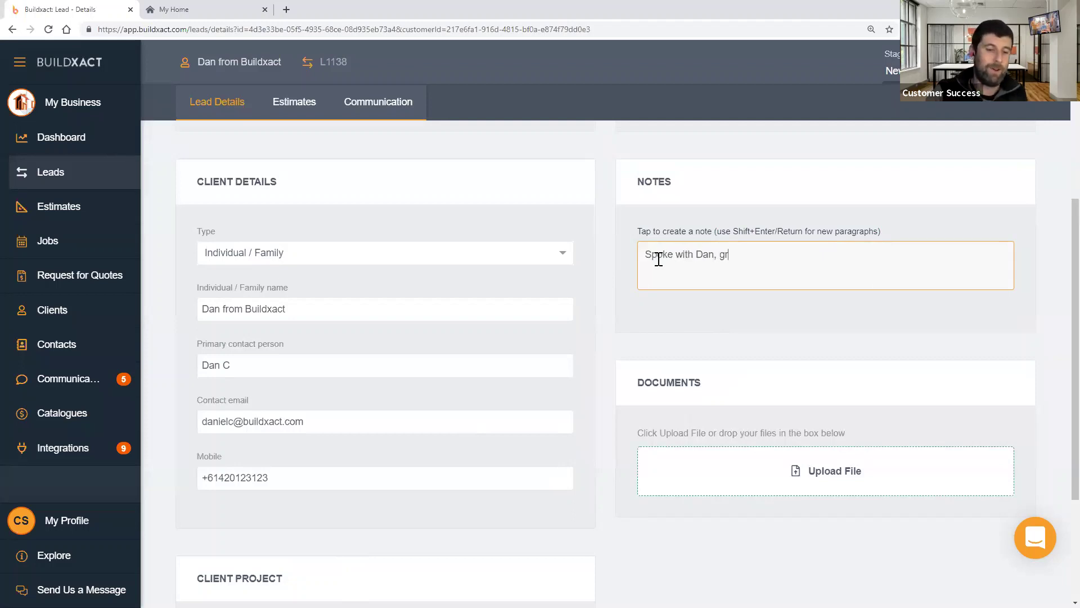
pyautogui.write('eat bloke. Want')
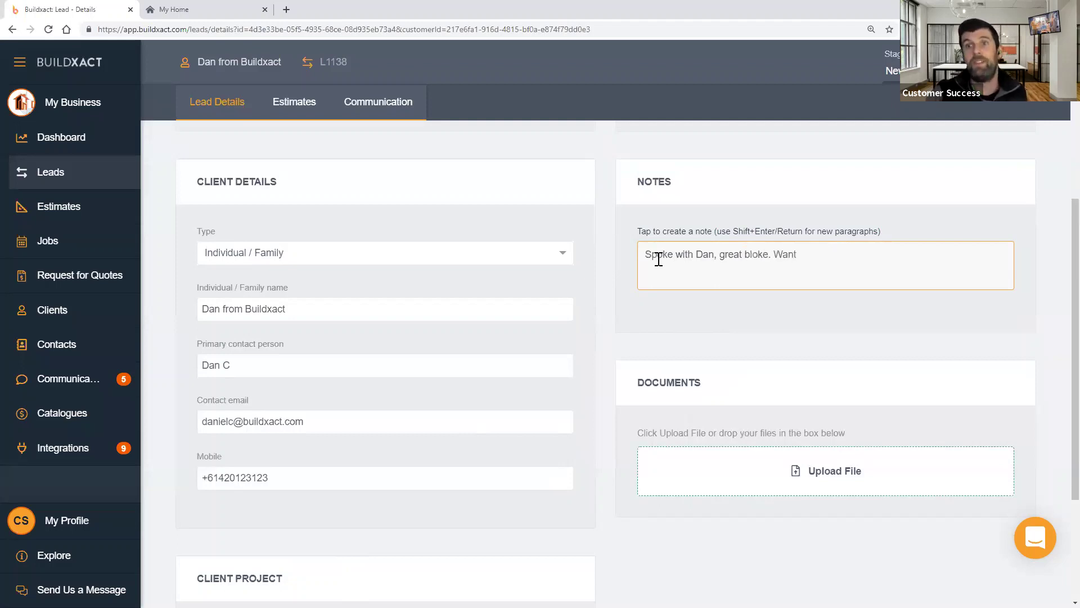
pyautogui.write('s to be done by')
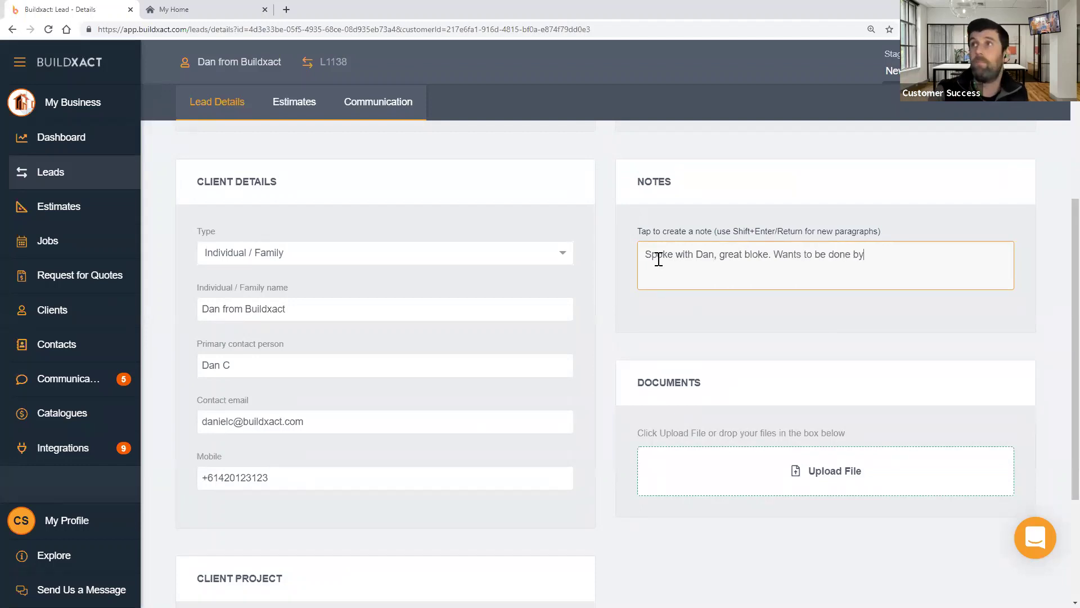
pyautogui.write(' Xmas')
pyautogui.press('Return')
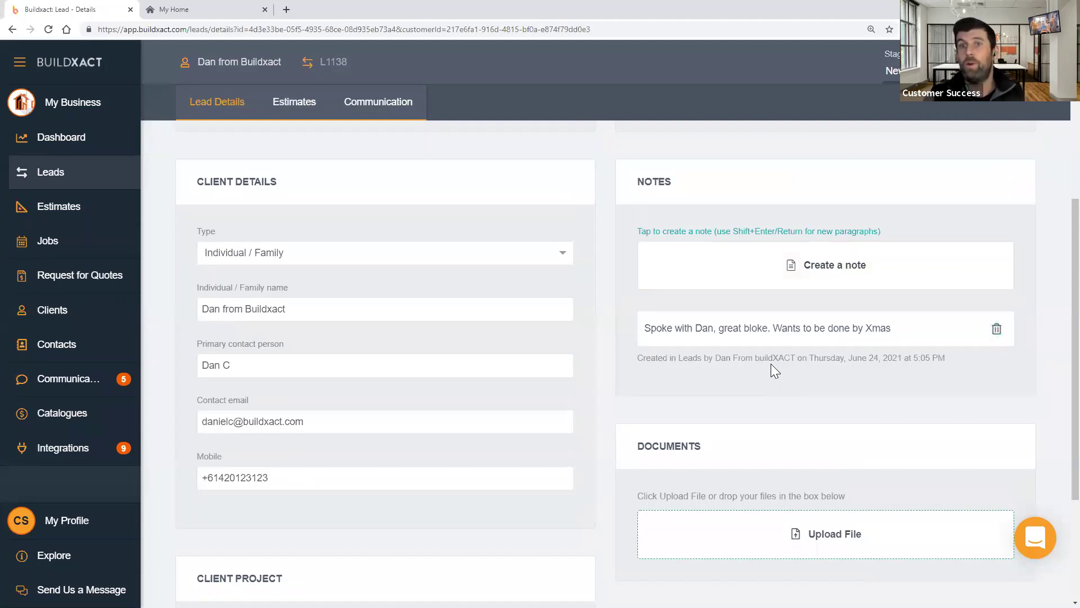
pyautogui.moveTo(710, 358); pyautogui.dragTo(900, 361)
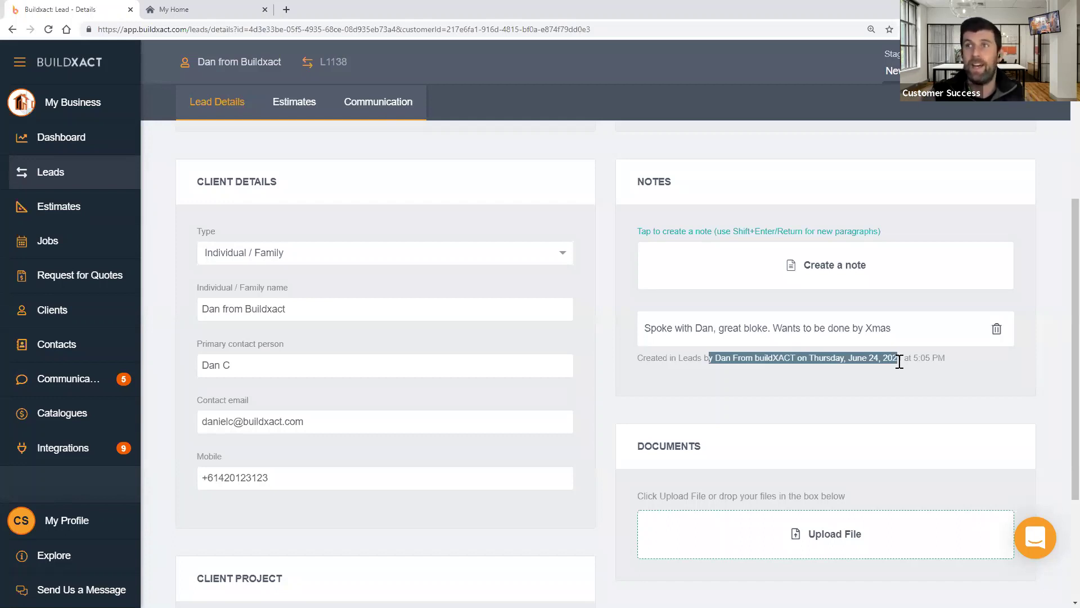
pyautogui.click(877, 369)
pyautogui.moveTo(759, 359); pyautogui.dragTo(942, 369)
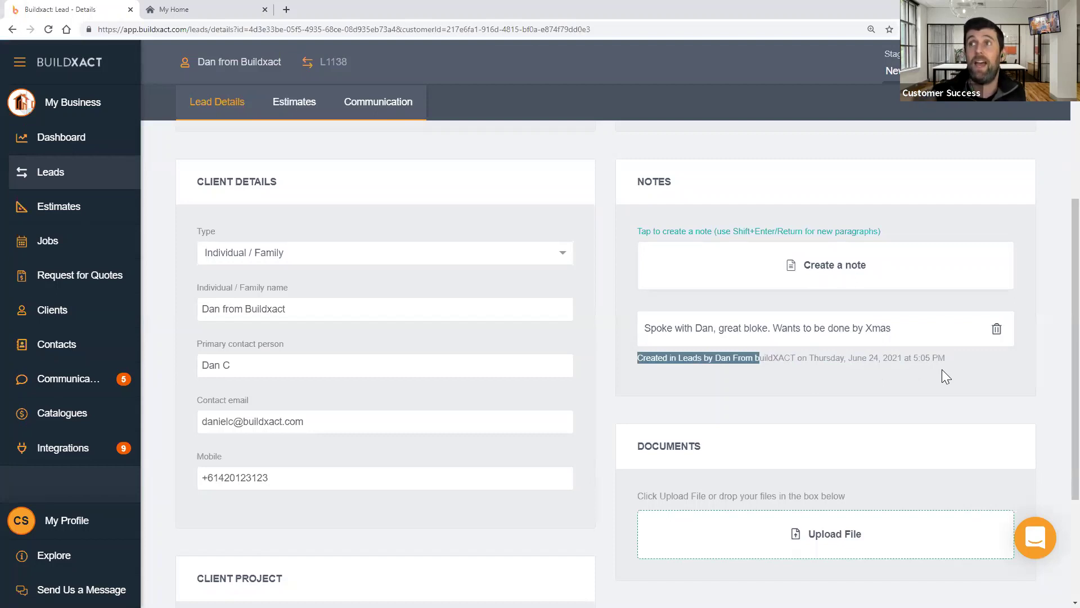
pyautogui.moveTo(948, 367); pyautogui.dragTo(724, 380)
pyautogui.click(720, 373)
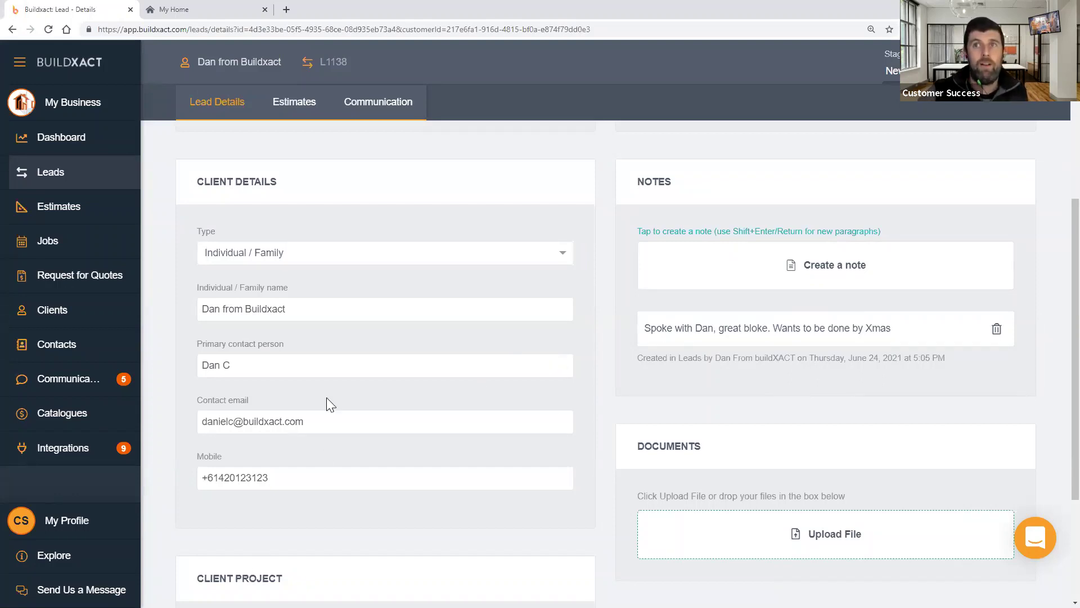
# - Scroll to the Client Project section and switch to the My Home client portal tab
pyautogui.scroll(-3, 328, 400)
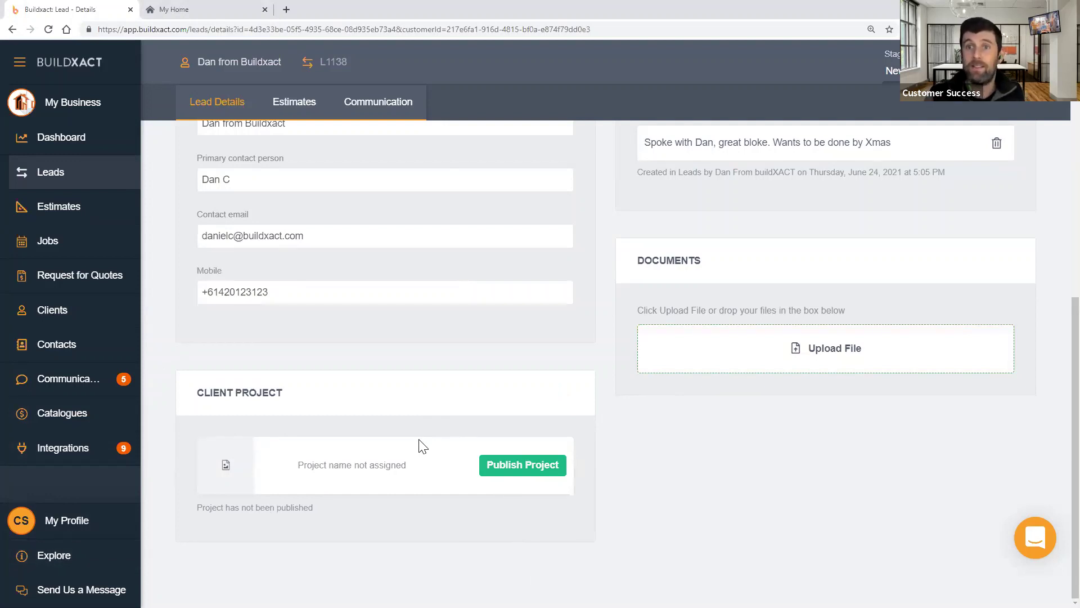
pyautogui.click(174, 9)
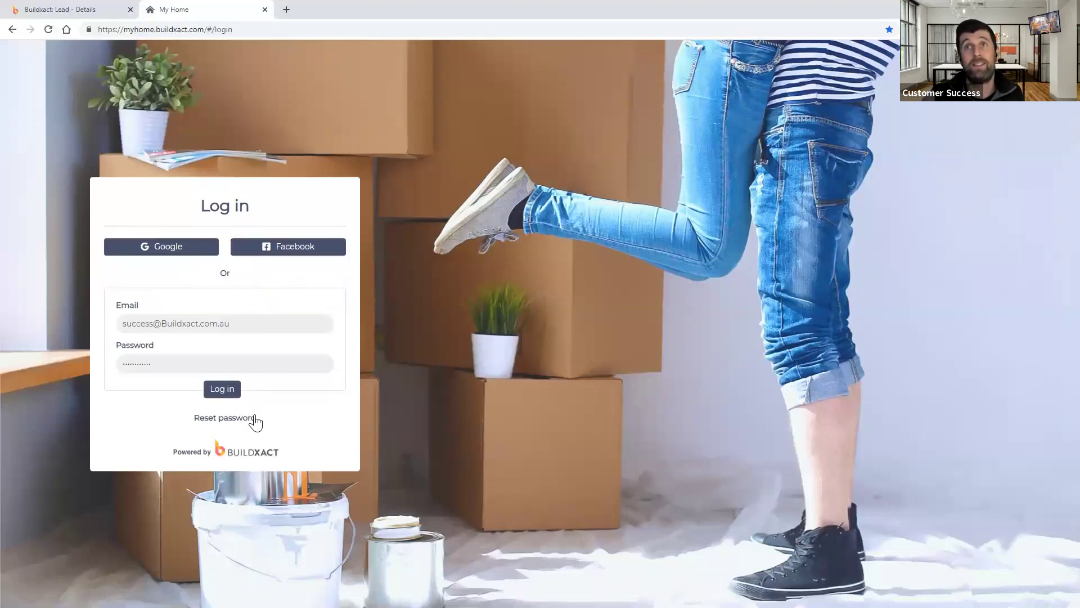
# - Log in to the MyHome client portal with the saved credentials
pyautogui.click(223, 389)
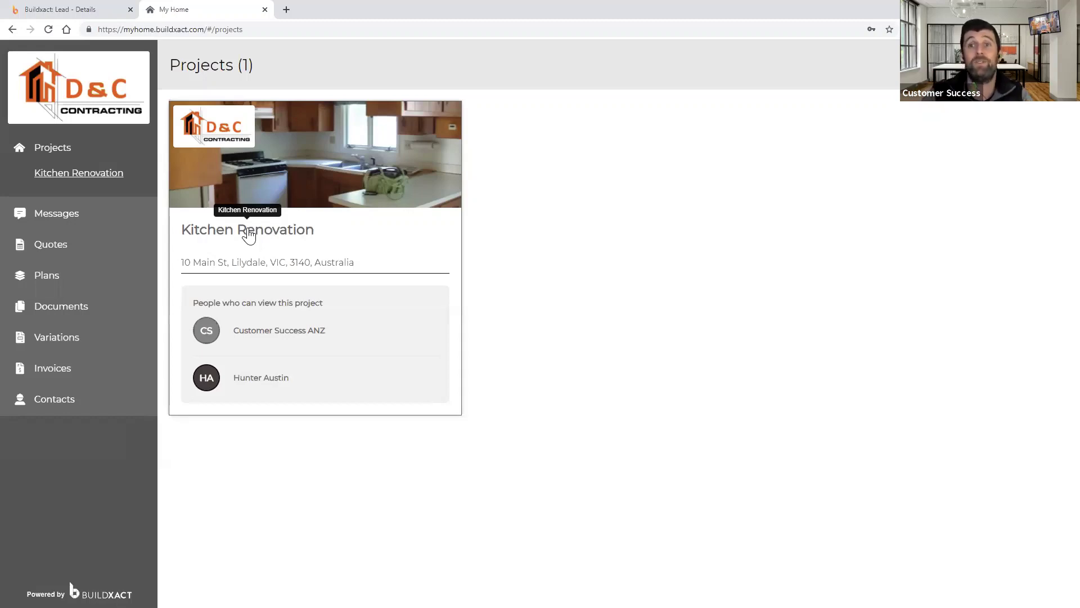
# - Open the Kitchen Renovation project's Quotes and preview both Q1069 quote PDFs
pyautogui.click(261, 191)
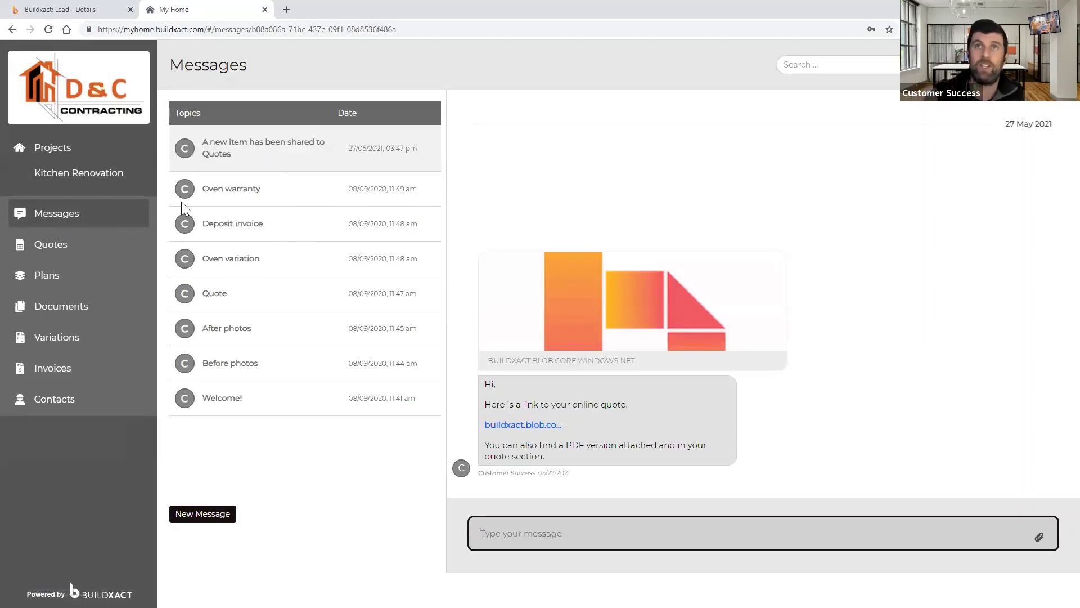
pyautogui.click(85, 262)
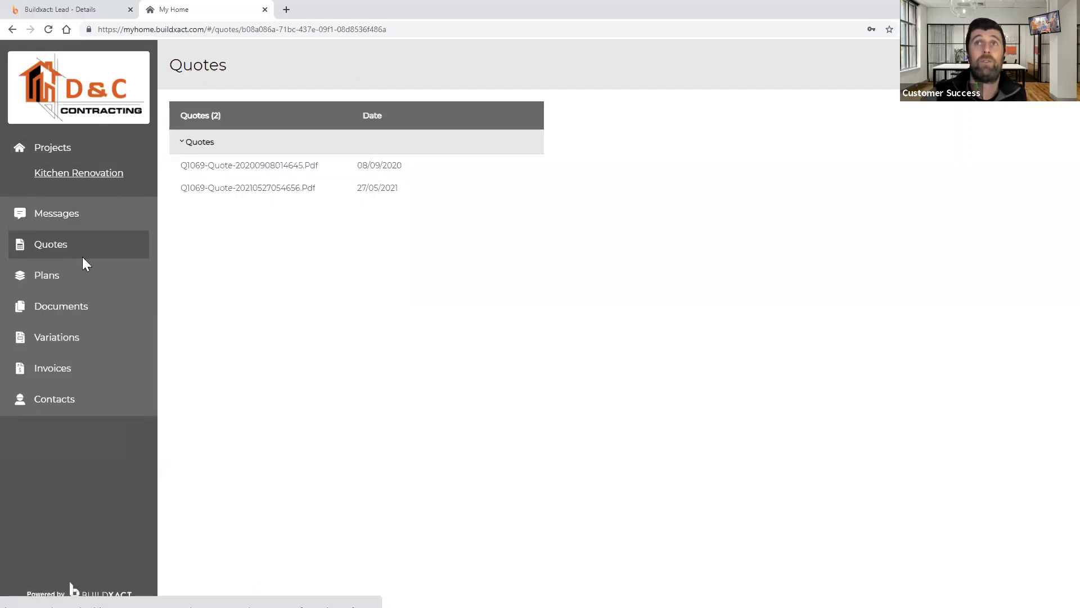
pyautogui.click(274, 170)
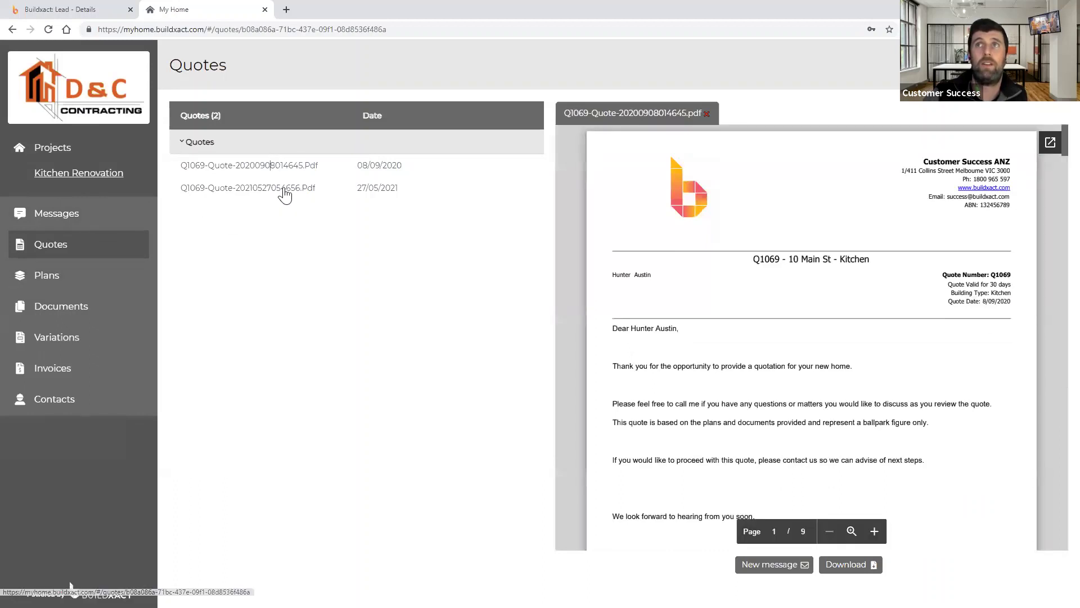
pyautogui.click(284, 191)
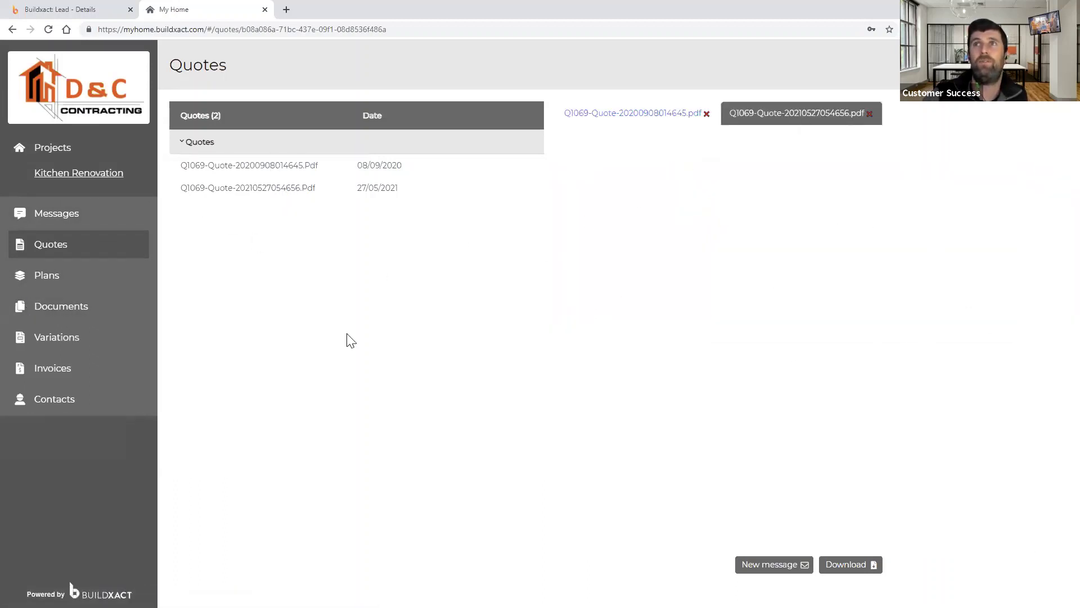
# - Browse the portal's Plans, Documents, Invoices and Contacts pages, then return to lead L1138
pyautogui.click(72, 281)
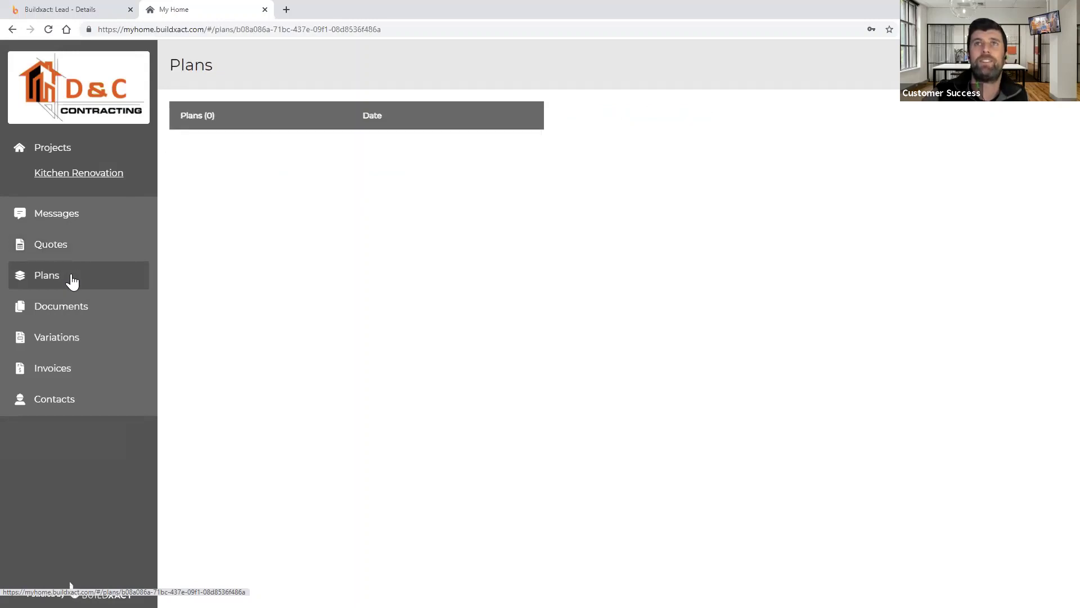
pyautogui.click(58, 319)
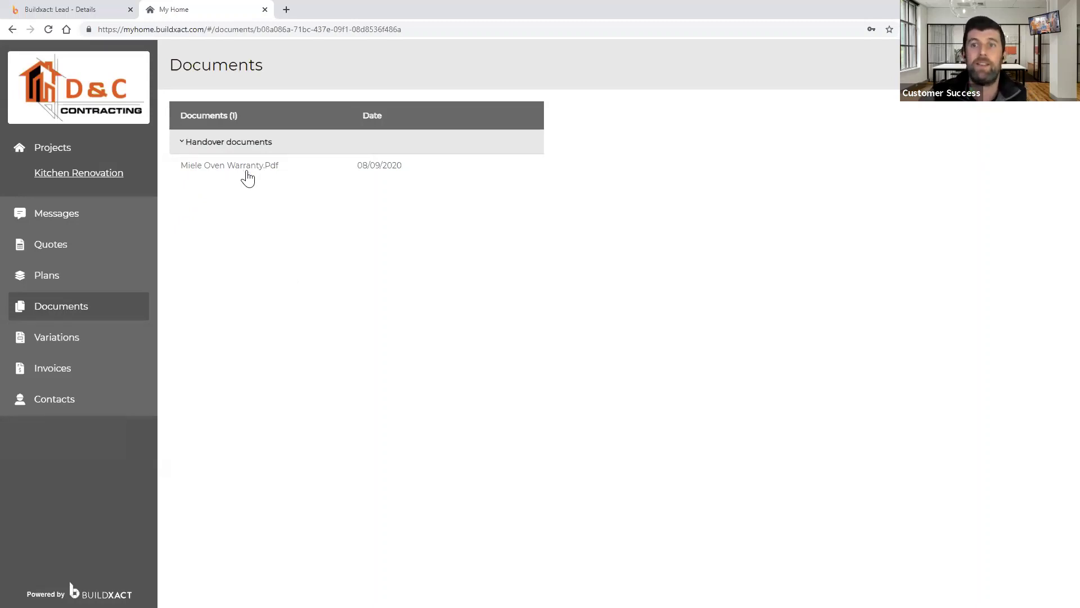
pyautogui.click(96, 376)
pyautogui.click(100, 412)
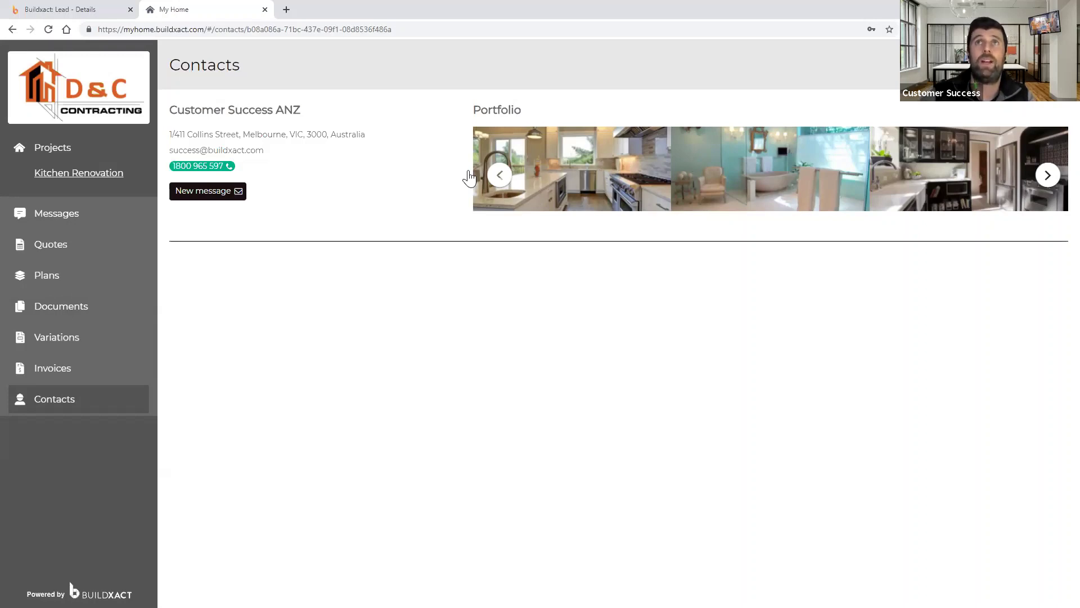
pyautogui.click(53, 10)
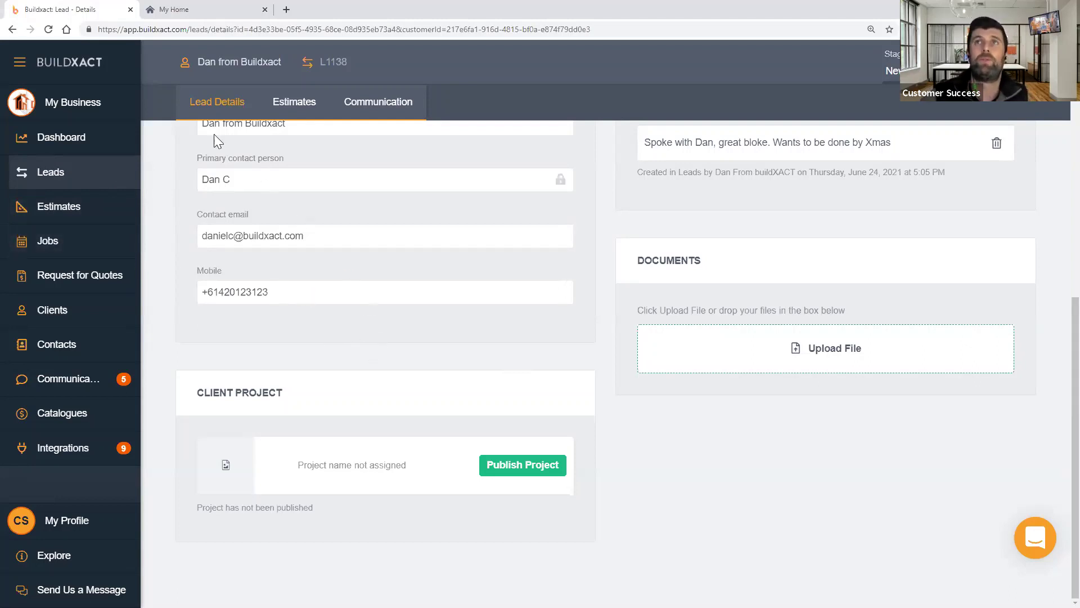
# - Open Publish Project for the lead's client project and highlight the PROJECT heading
pyautogui.click(75, 185)
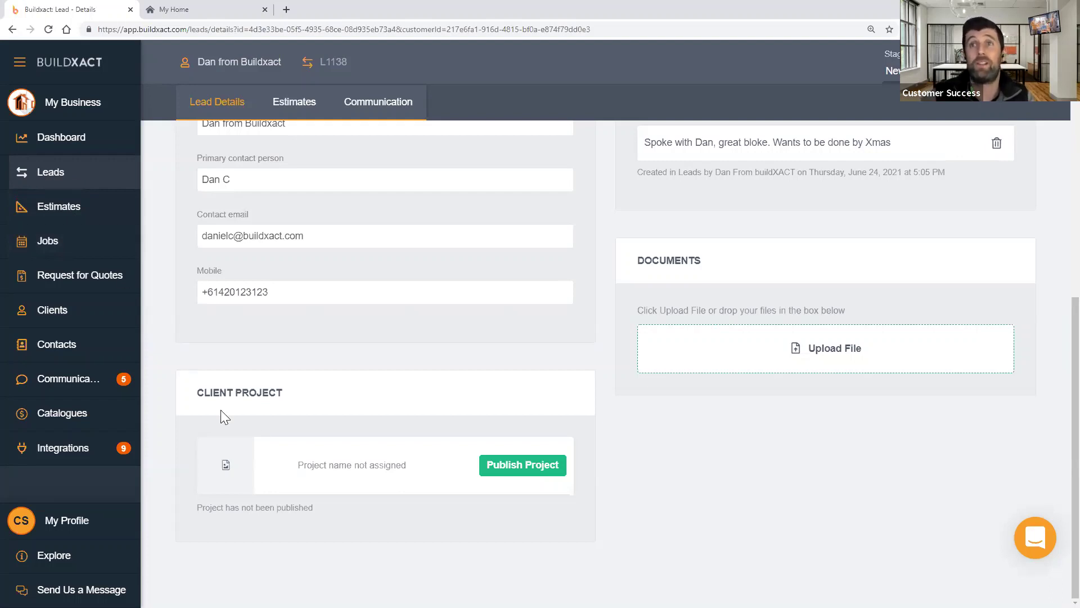
pyautogui.moveTo(235, 397); pyautogui.dragTo(292, 386)
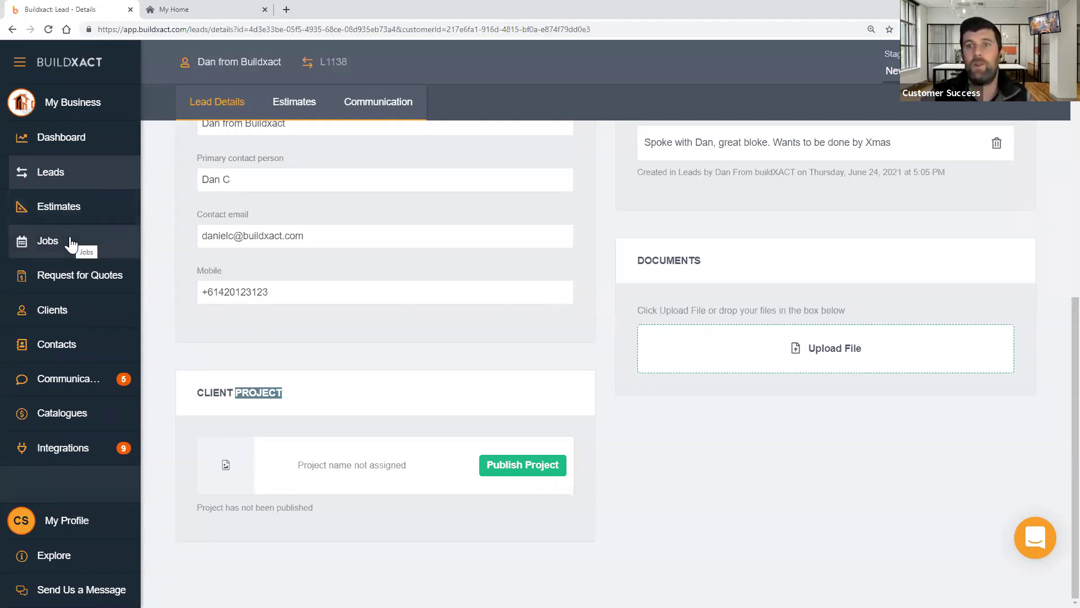
pyautogui.click(349, 537)
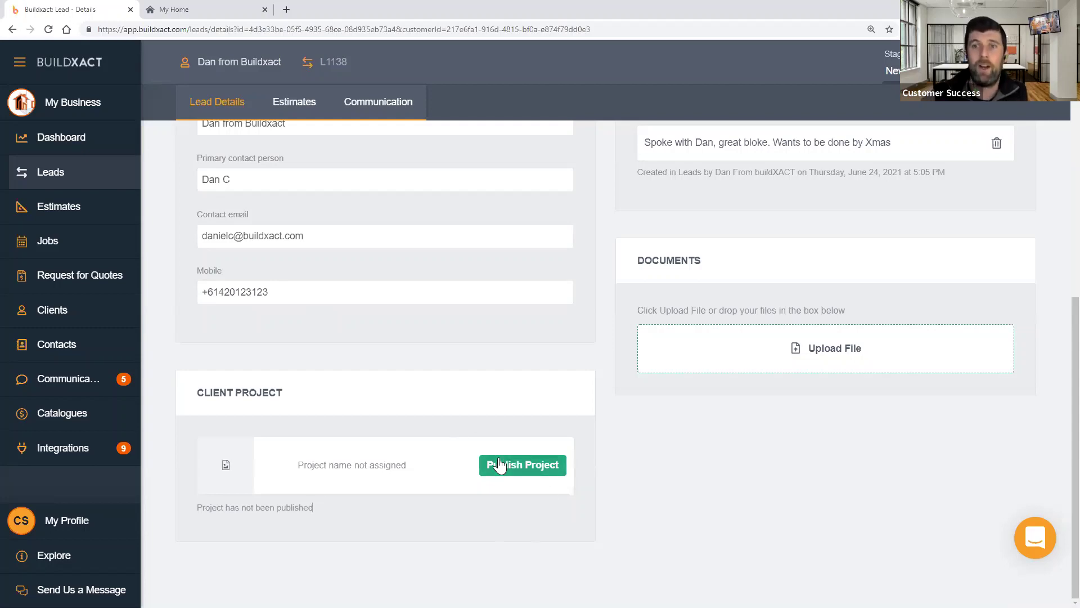
# - Publish the 'Dan from Buildxact - Newbuild' client project, accepting the cannot-be-removed warning
pyautogui.click(516, 473)
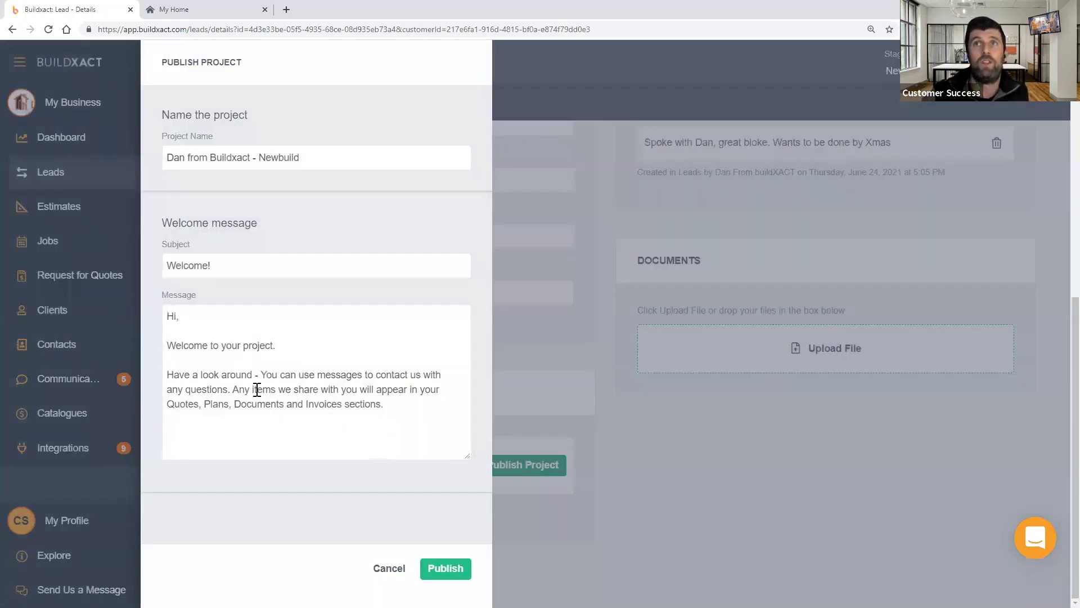
pyautogui.moveTo(397, 403); pyautogui.dragTo(169, 346)
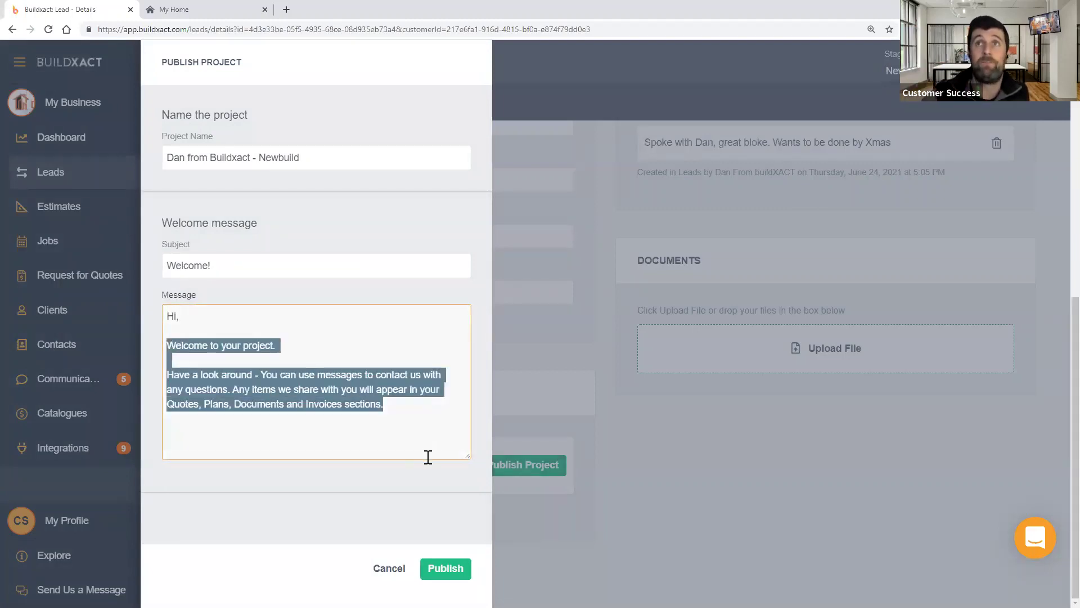
pyautogui.click(447, 569)
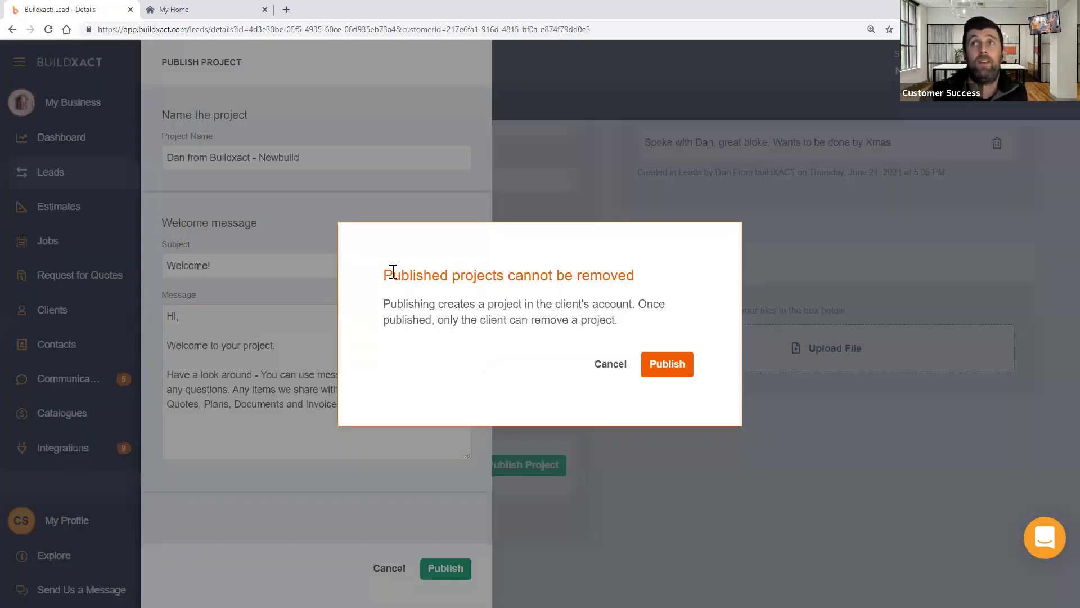
pyautogui.moveTo(393, 275); pyautogui.dragTo(671, 291)
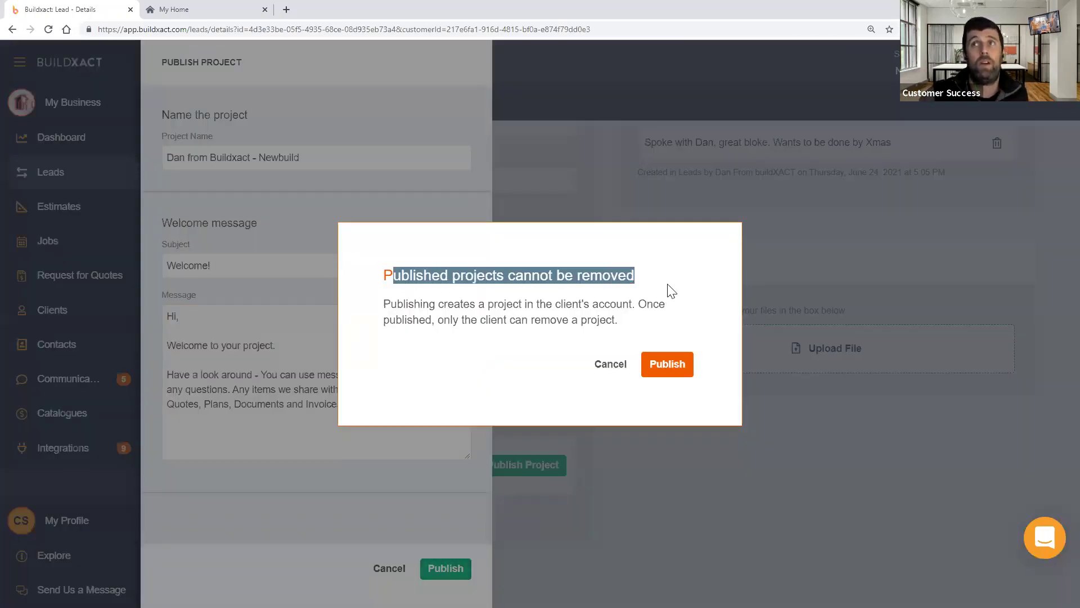
pyautogui.click(640, 314)
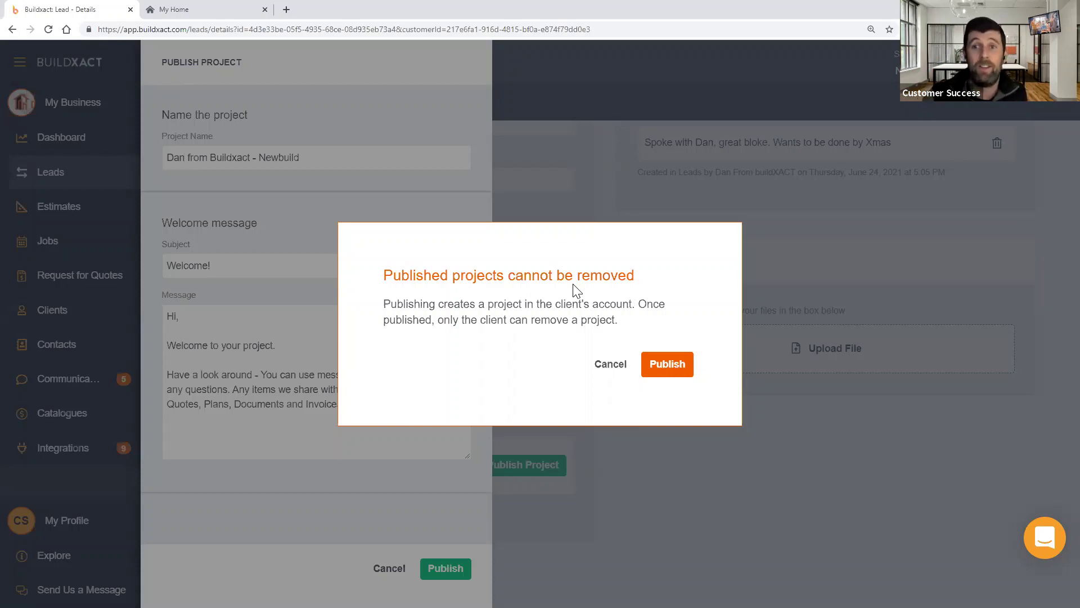
pyautogui.click(574, 285)
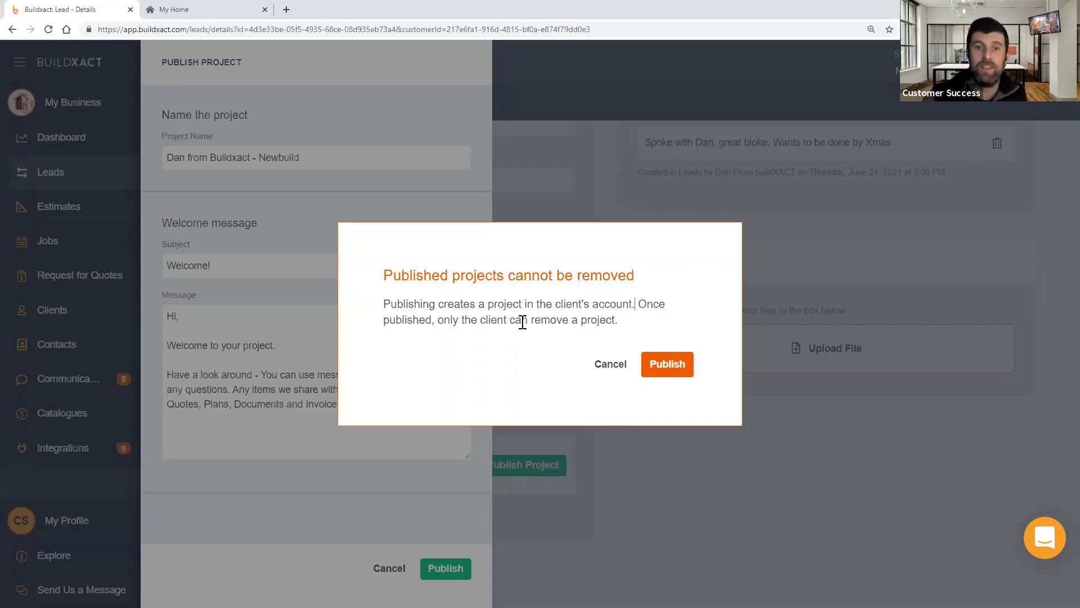
pyautogui.click(670, 366)
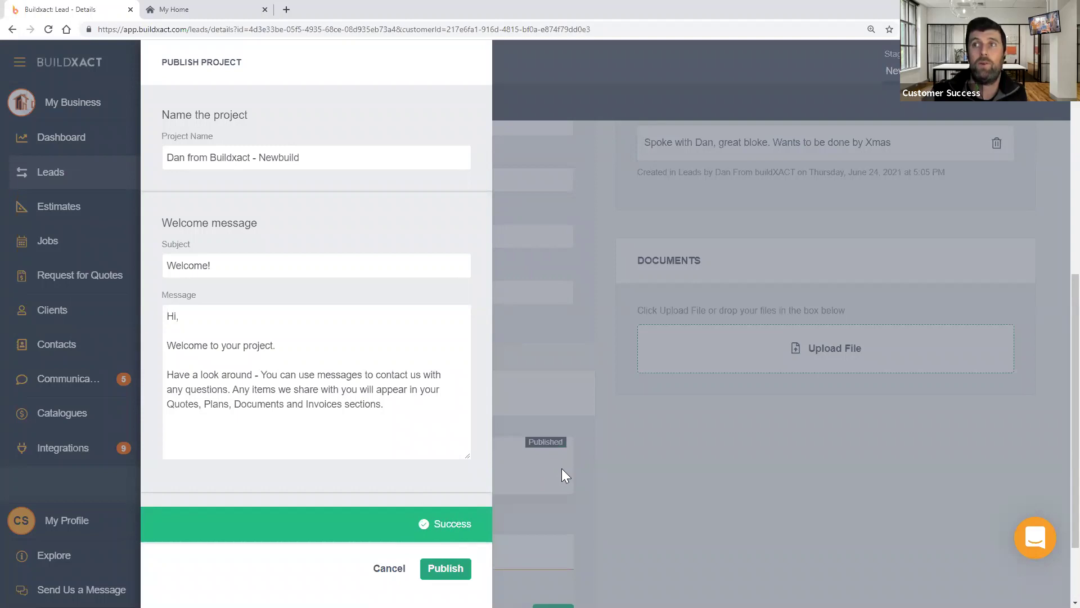
pyautogui.scroll(-2, 405, 466)
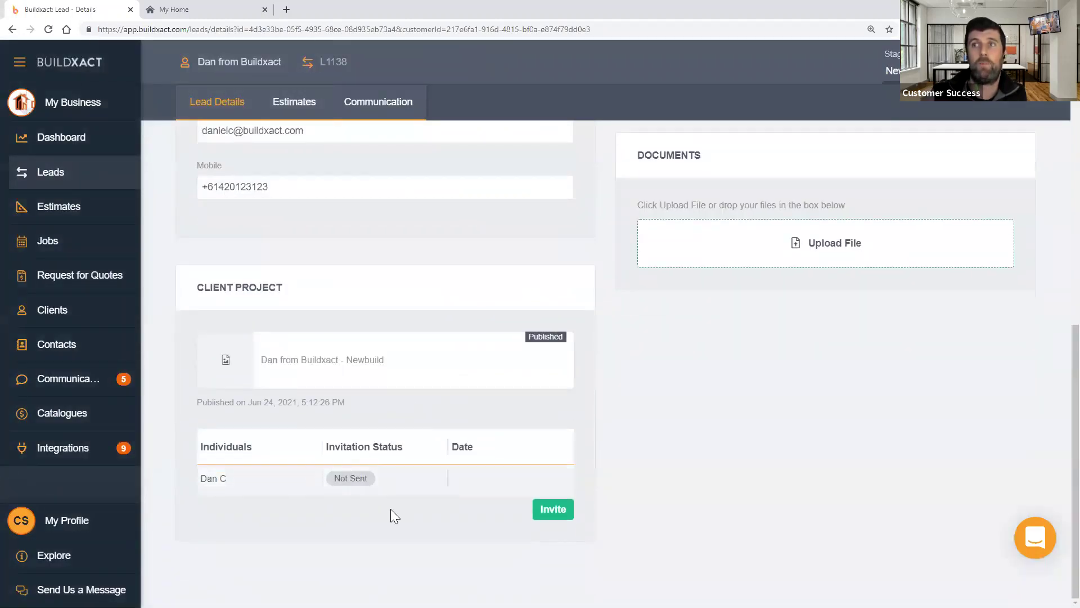
# - Pick the Miele oven image from Desktop > Buildxact > Images to upload to the lead's documents
pyautogui.click(727, 243)
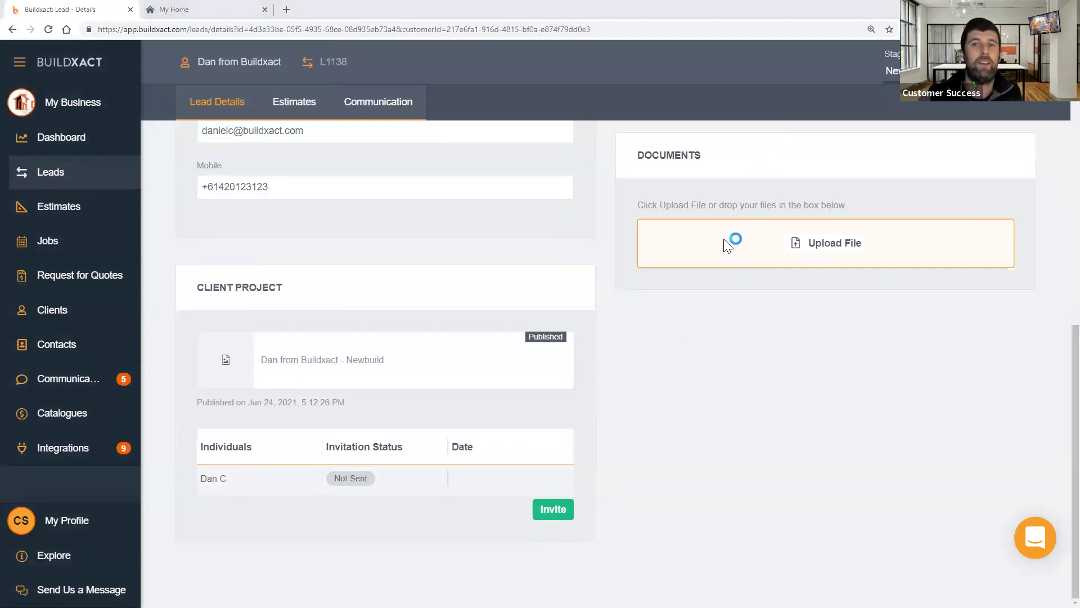
pyautogui.click(727, 246)
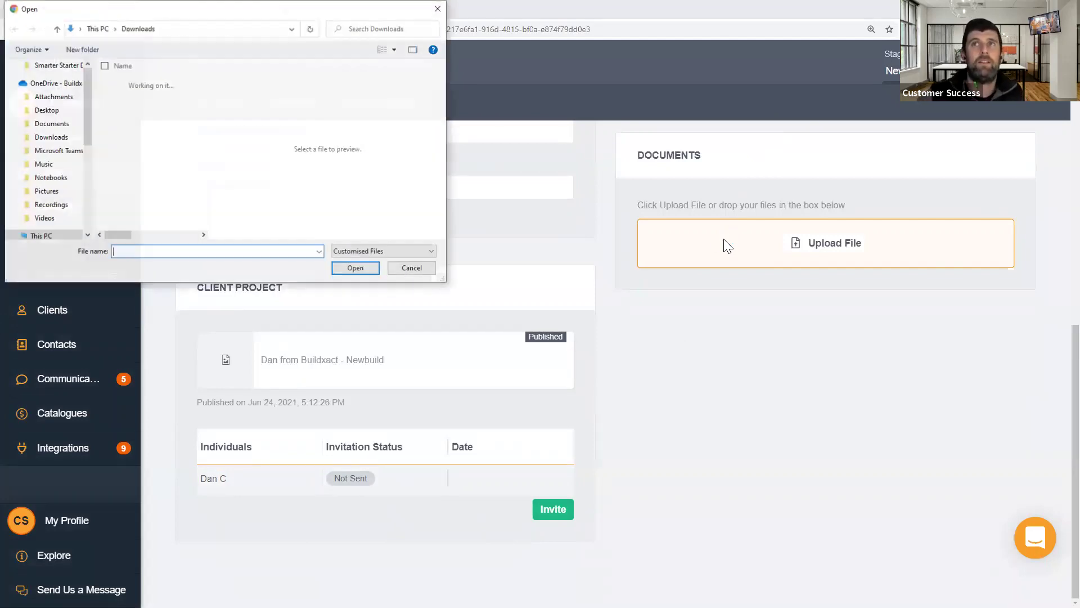
pyautogui.scroll(3, 60, 149)
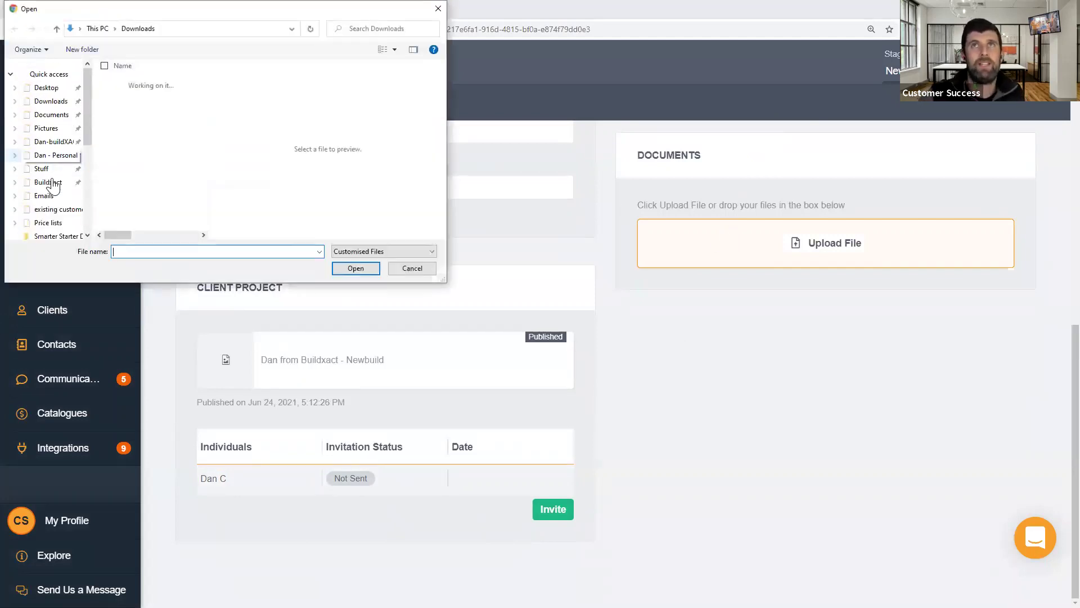
pyautogui.scroll(5, 53, 180)
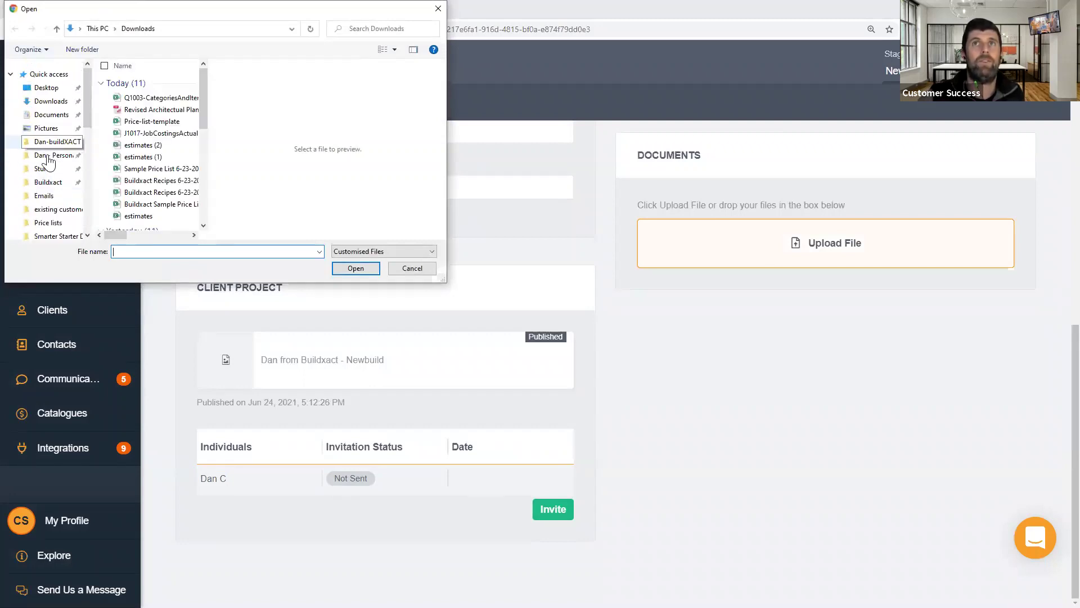
pyautogui.click(57, 182)
pyautogui.click(135, 94)
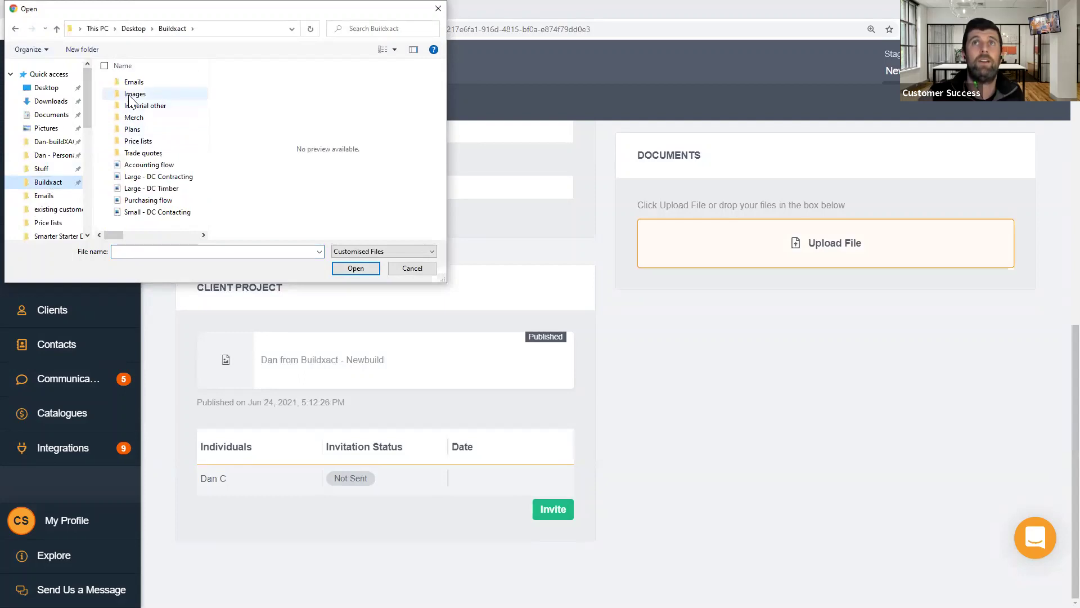
pyautogui.click(343, 269)
pyautogui.click(132, 103)
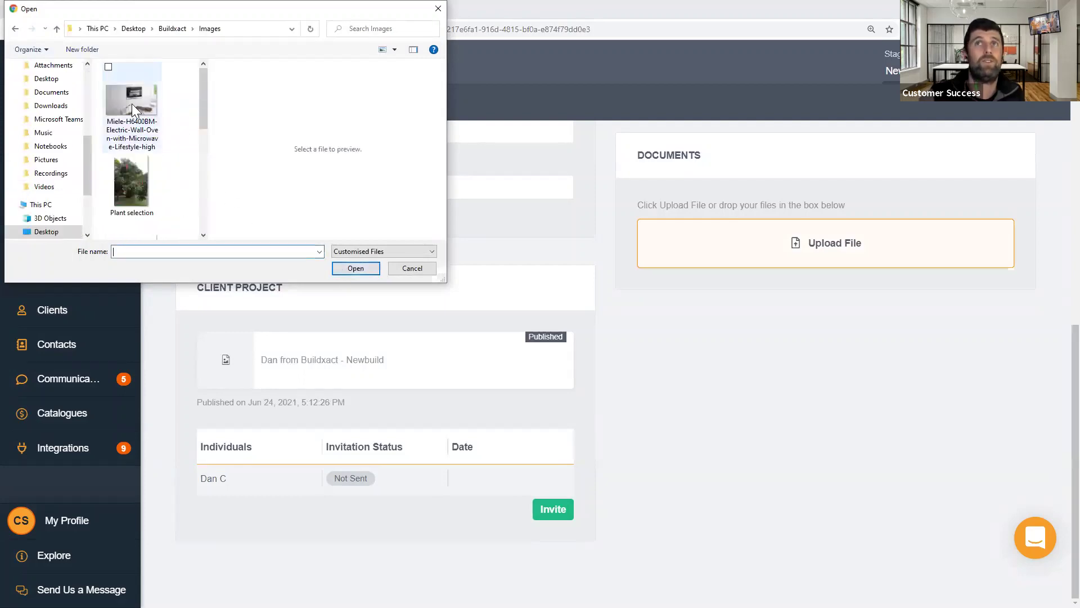
pyautogui.press('Return')
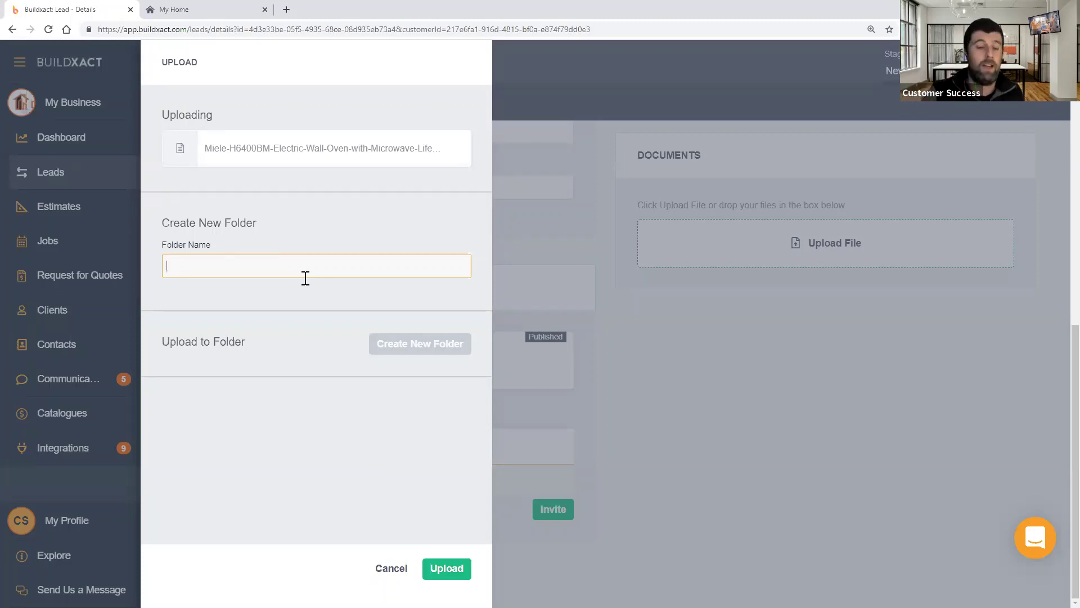
# - Upload the image into a new folder named Selections
pyautogui.write('Selectio')
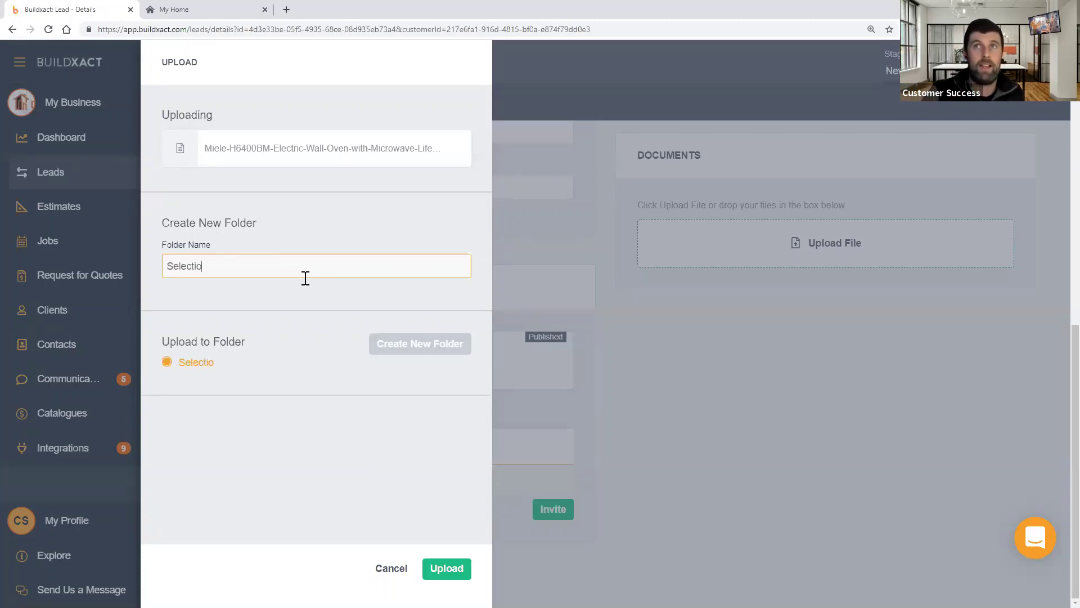
pyautogui.write('ns')
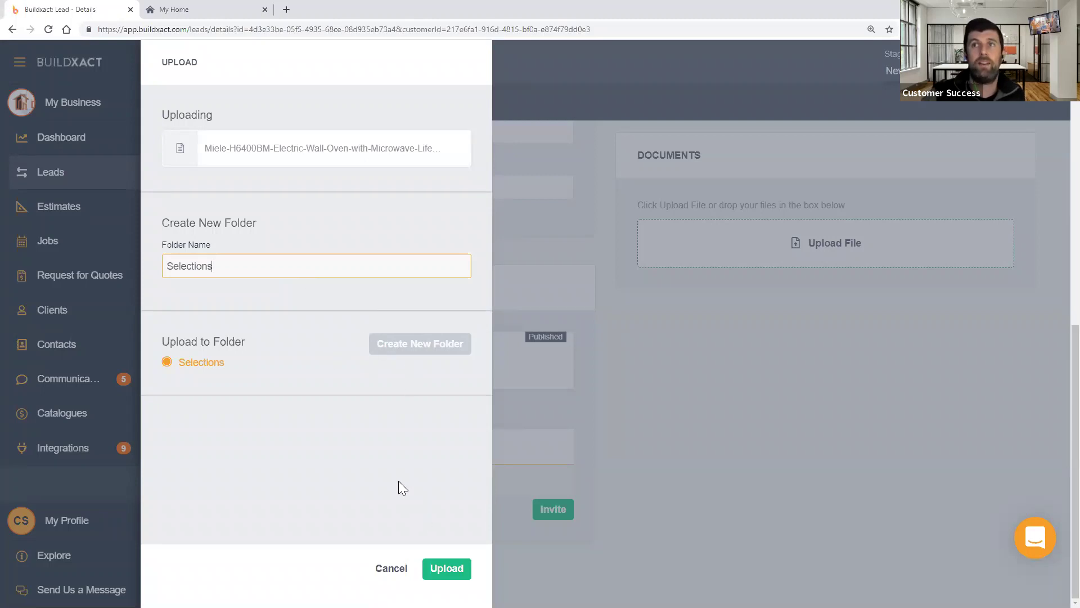
pyautogui.click(352, 439)
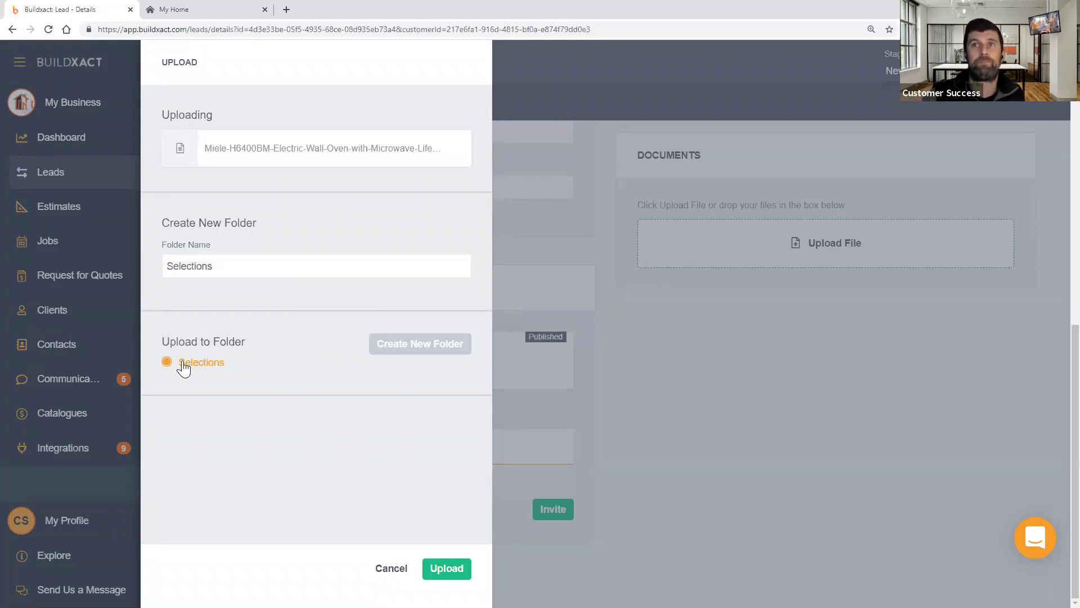
pyautogui.click(445, 569)
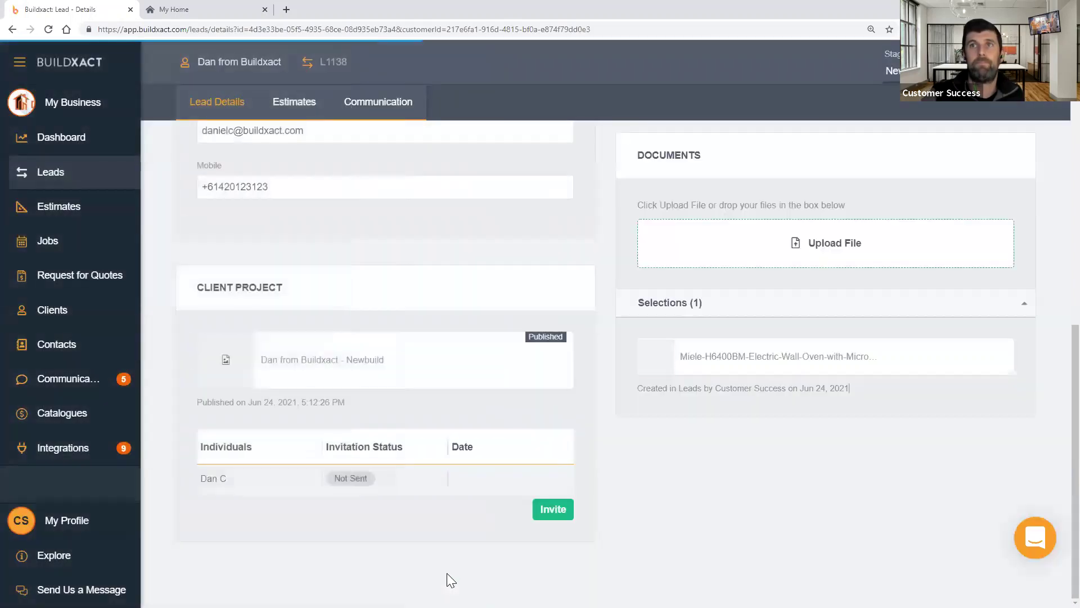
# - Share the Miele oven image to the client project, displayed in Documents, confirming the warning
pyautogui.click(799, 370)
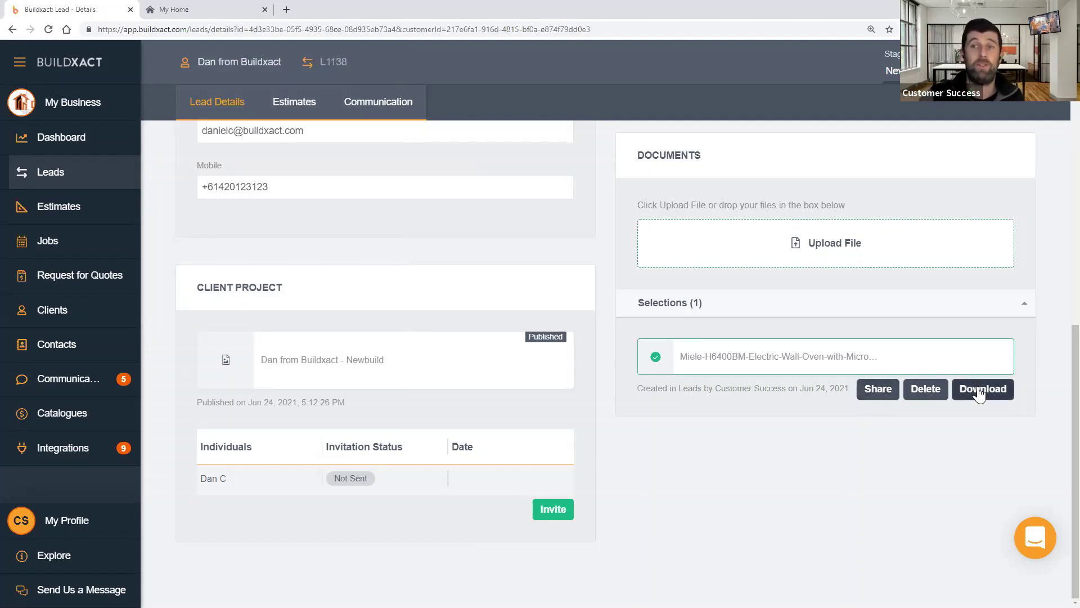
pyautogui.click(888, 395)
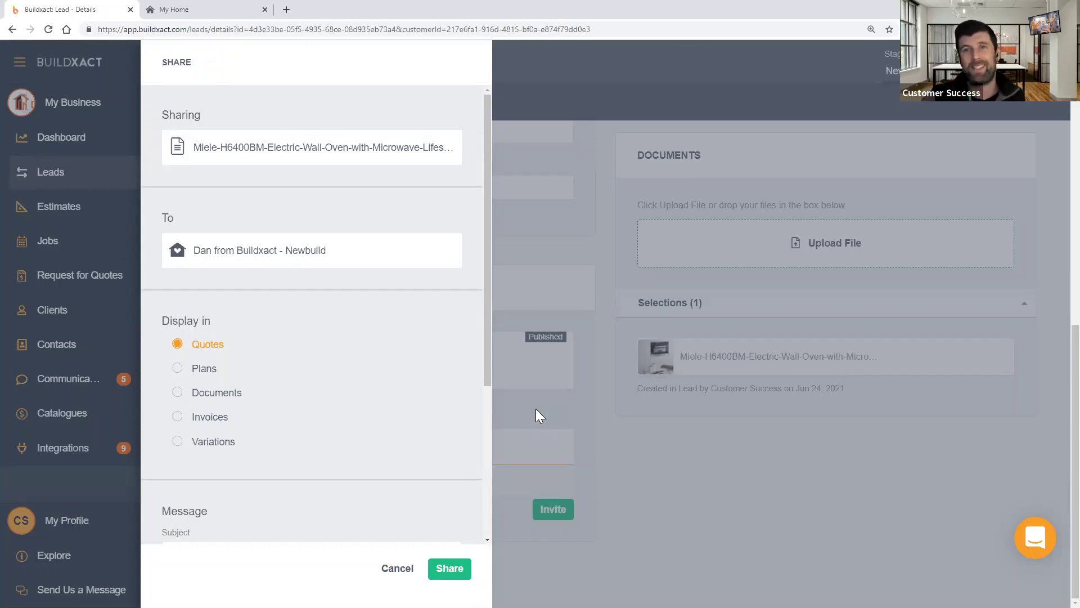
pyautogui.click(214, 393)
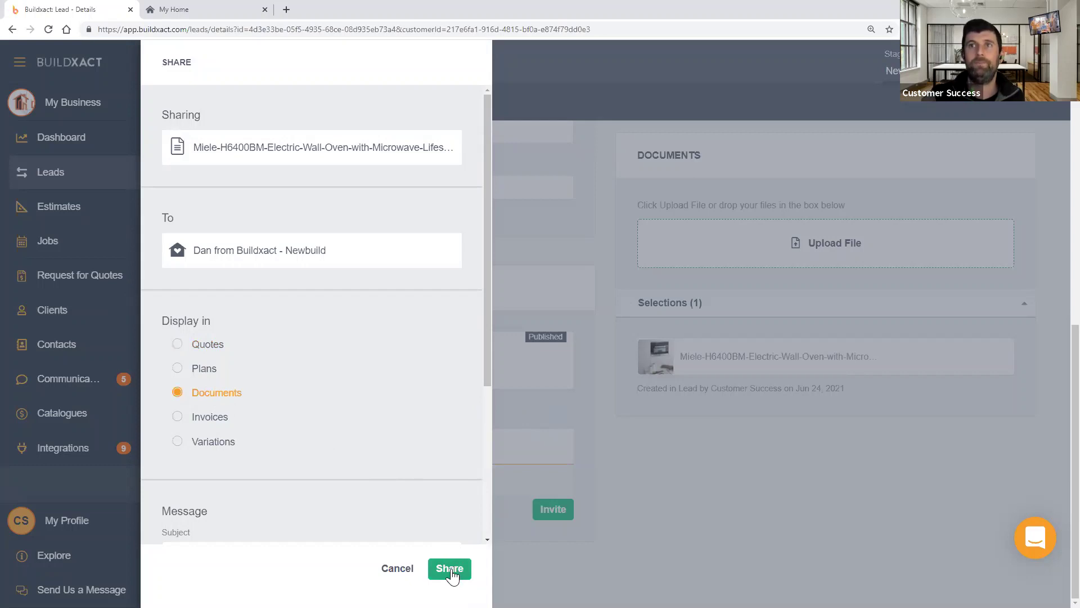
pyautogui.click(450, 569)
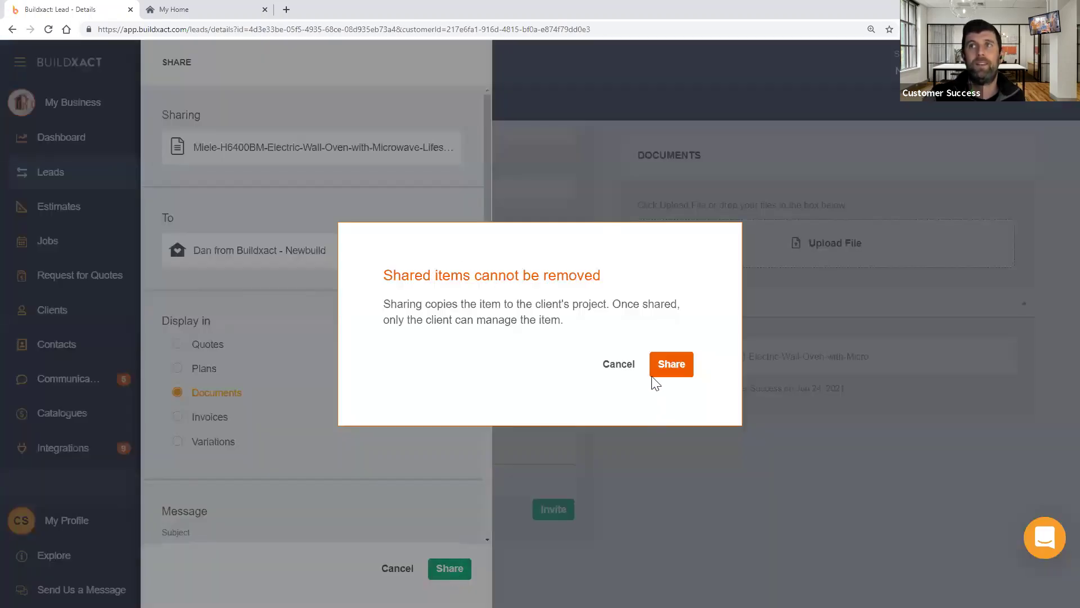
pyautogui.moveTo(402, 273); pyautogui.dragTo(576, 278)
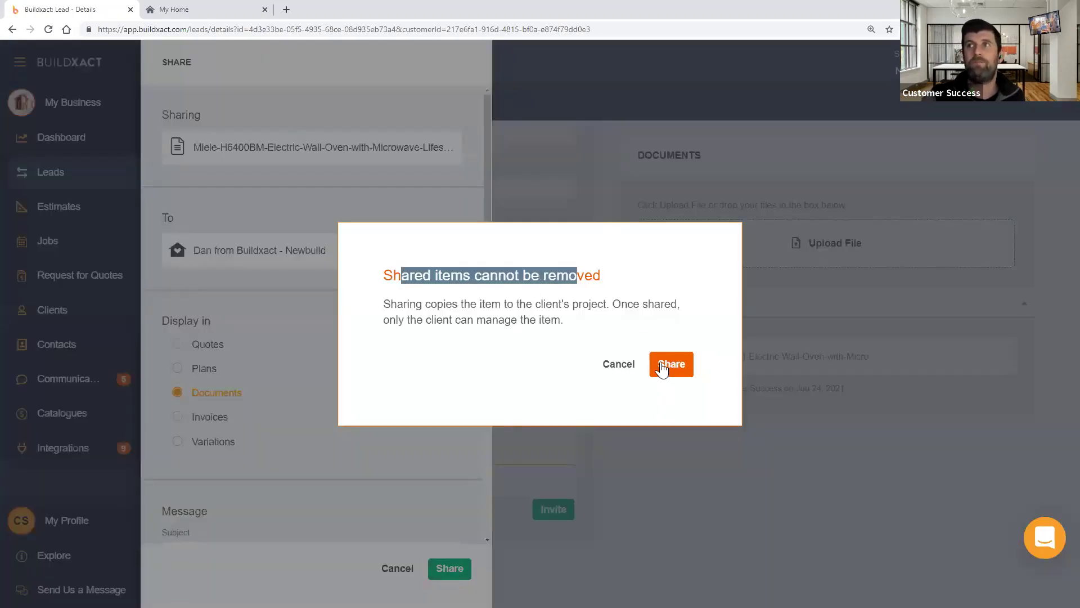
pyautogui.click(660, 365)
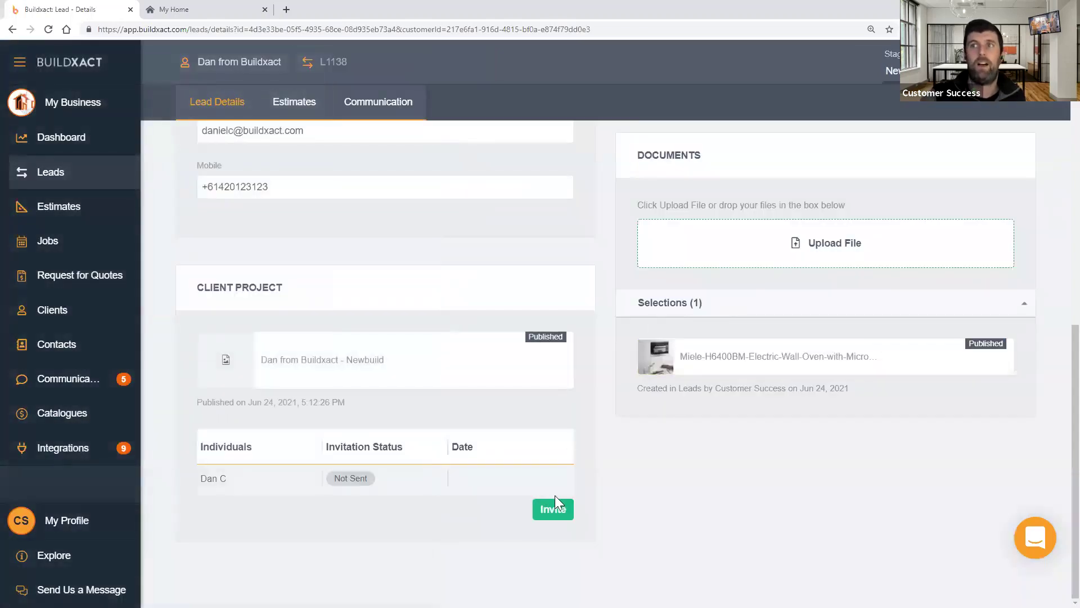
# - Review the invitee and message, then send the client the project invitation
pyautogui.click(553, 510)
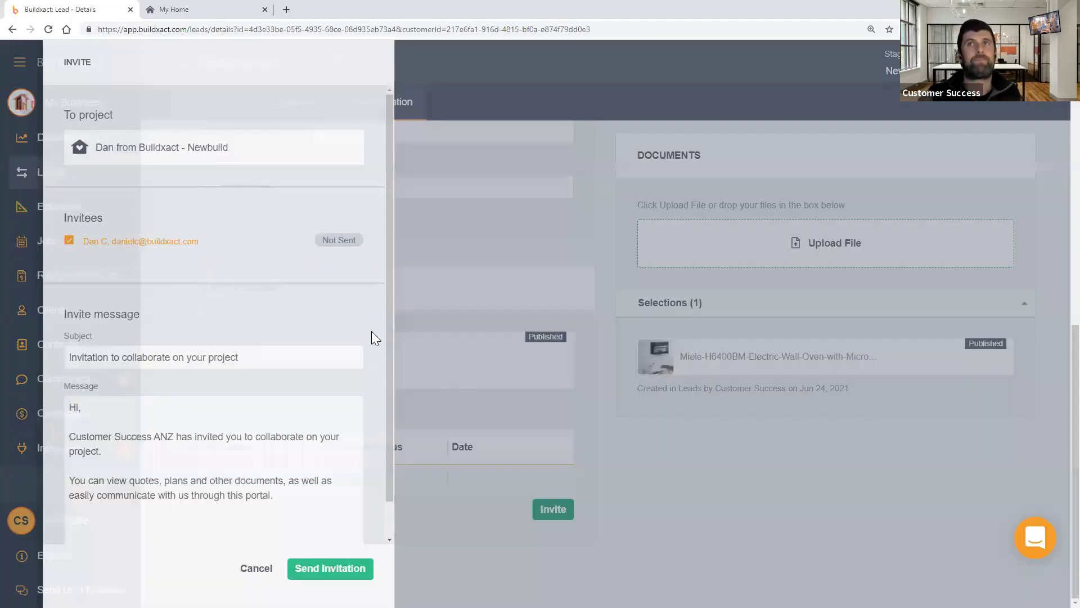
pyautogui.scroll(-1, 269, 344)
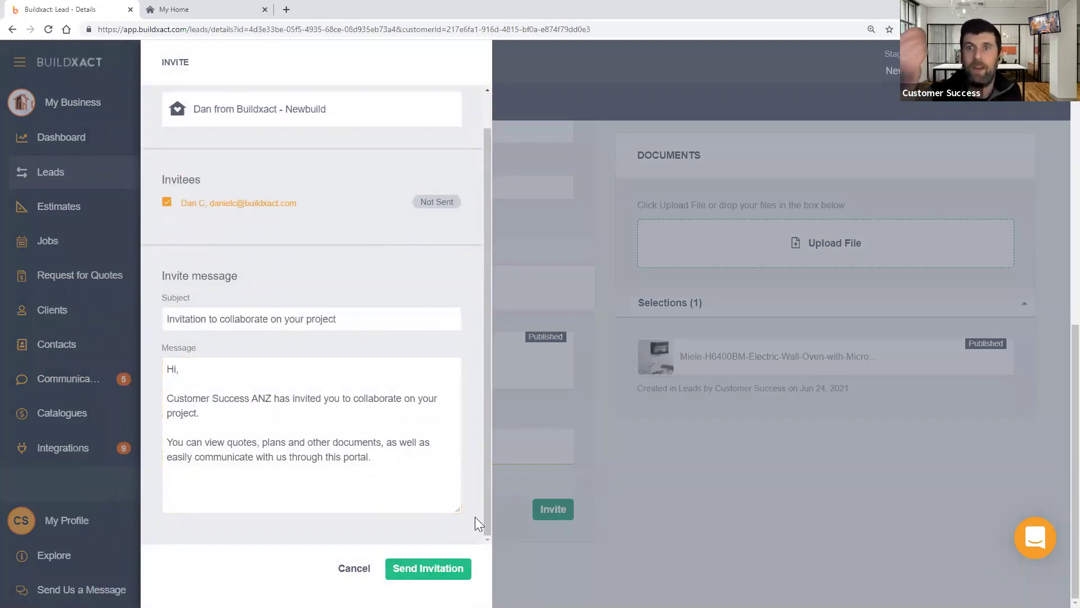
pyautogui.click(429, 570)
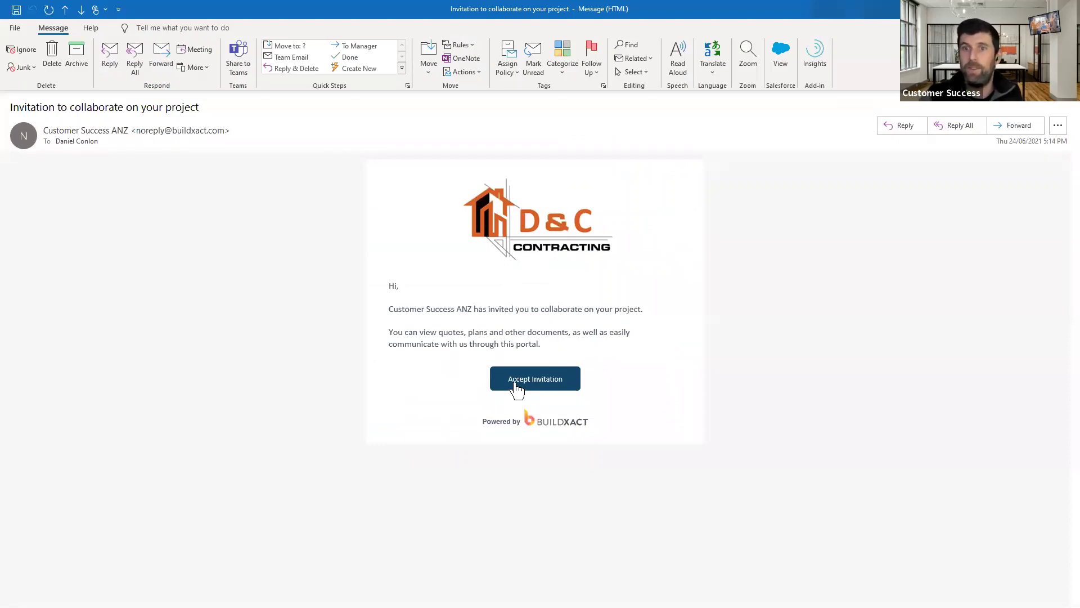
# - Accept the invitation in the 'Invitation to collaborate on your project' email
pyautogui.click(516, 387)
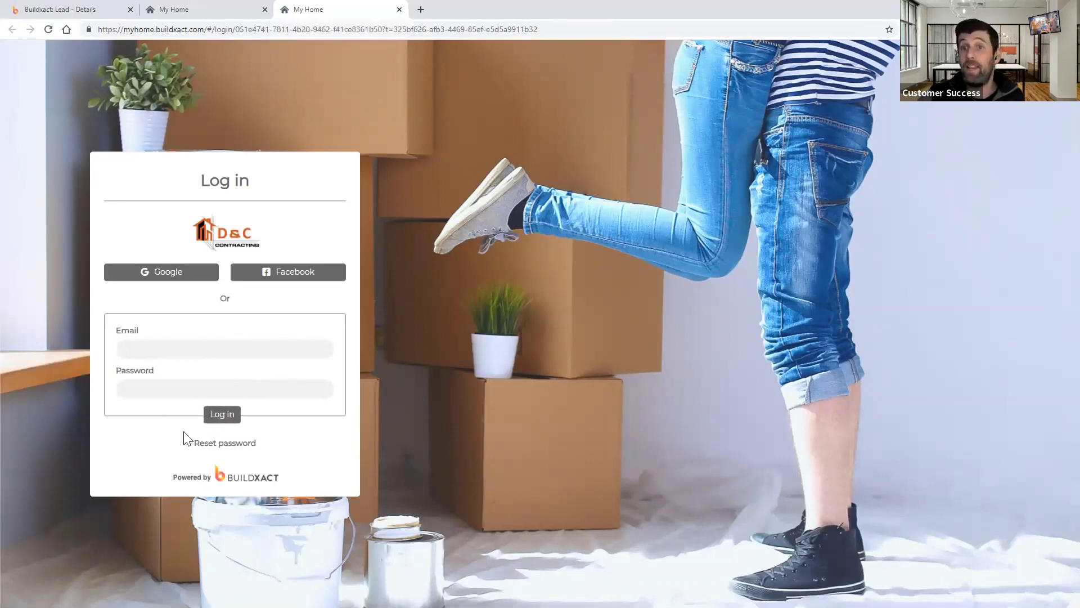
# - Close the duplicate MyHome tab, check the lead's Invited status, then open the client's profile
pyautogui.click(399, 10)
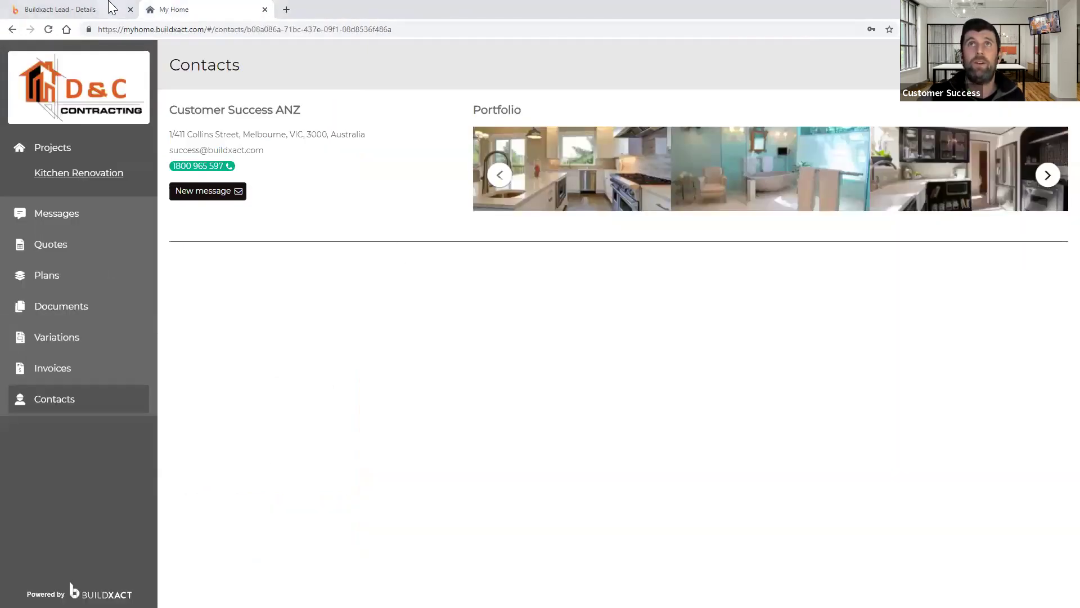
pyautogui.click(106, 10)
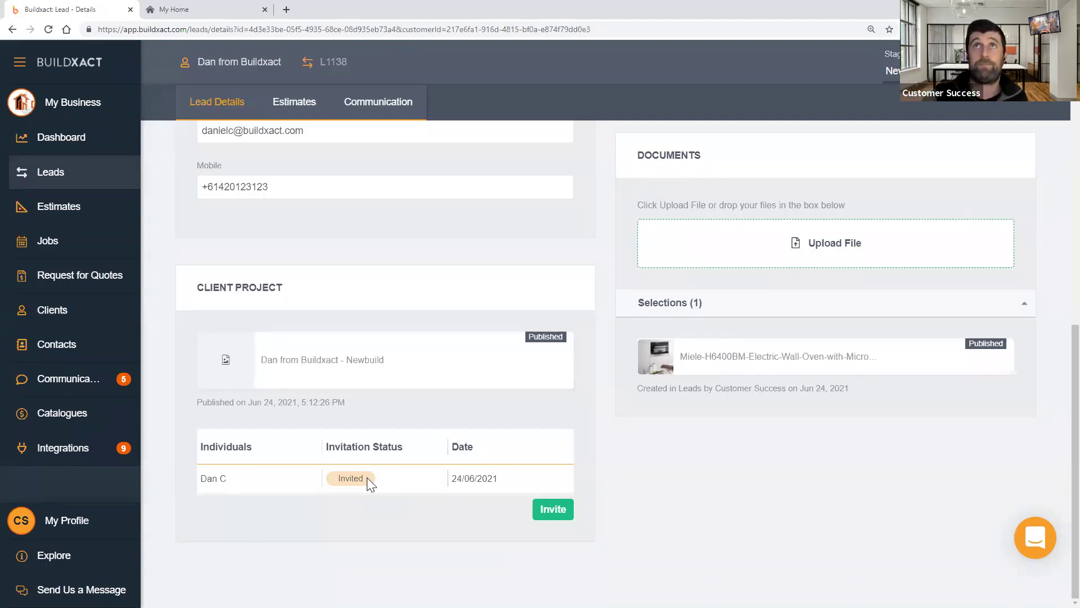
pyautogui.click(205, 14)
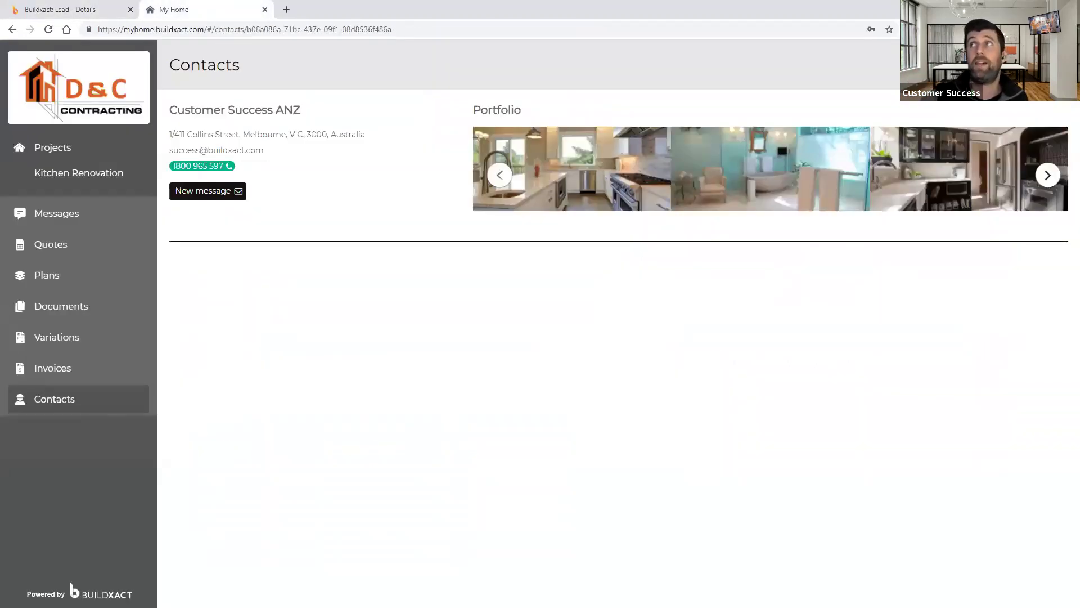
pyautogui.click(1051, 65)
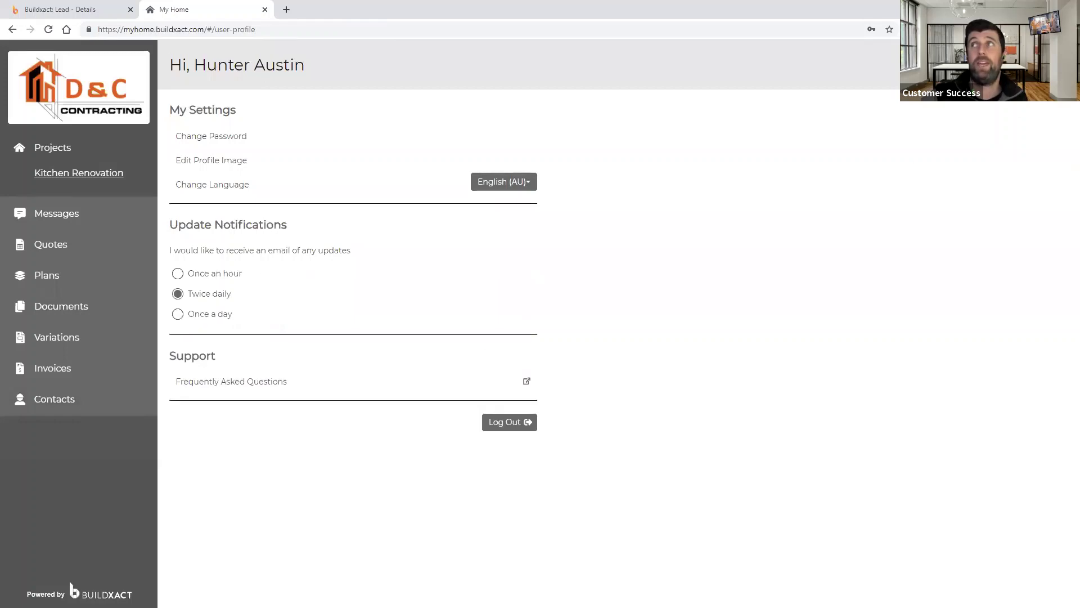
# - Choose Once a day for update notification emails
pyautogui.click(203, 314)
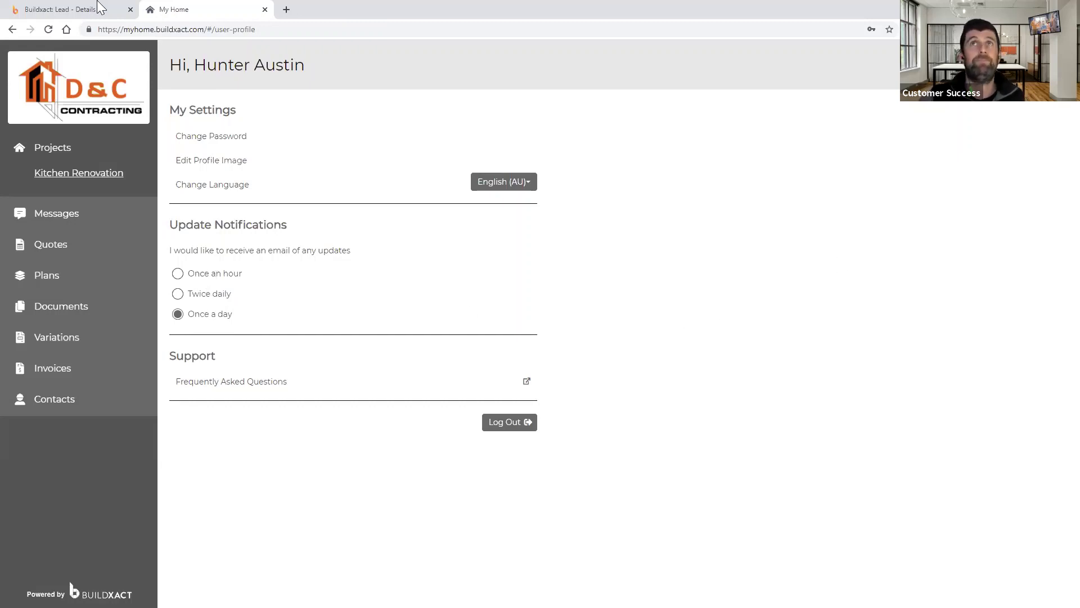
# - Return to the lead details tab and open Estimates from the left sidebar
pyautogui.click(79, 9)
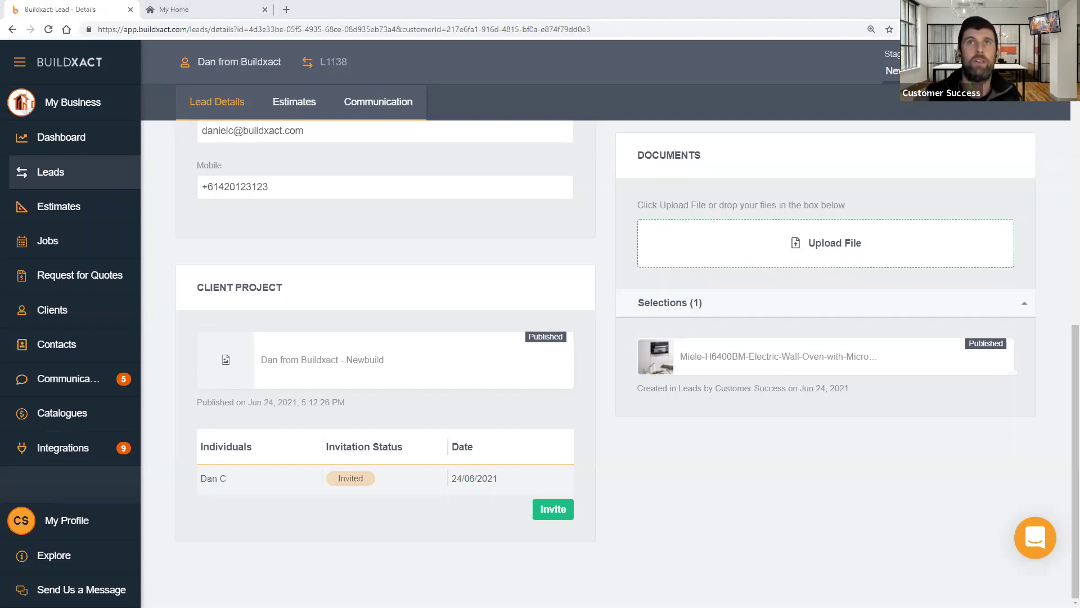
pyautogui.click(78, 221)
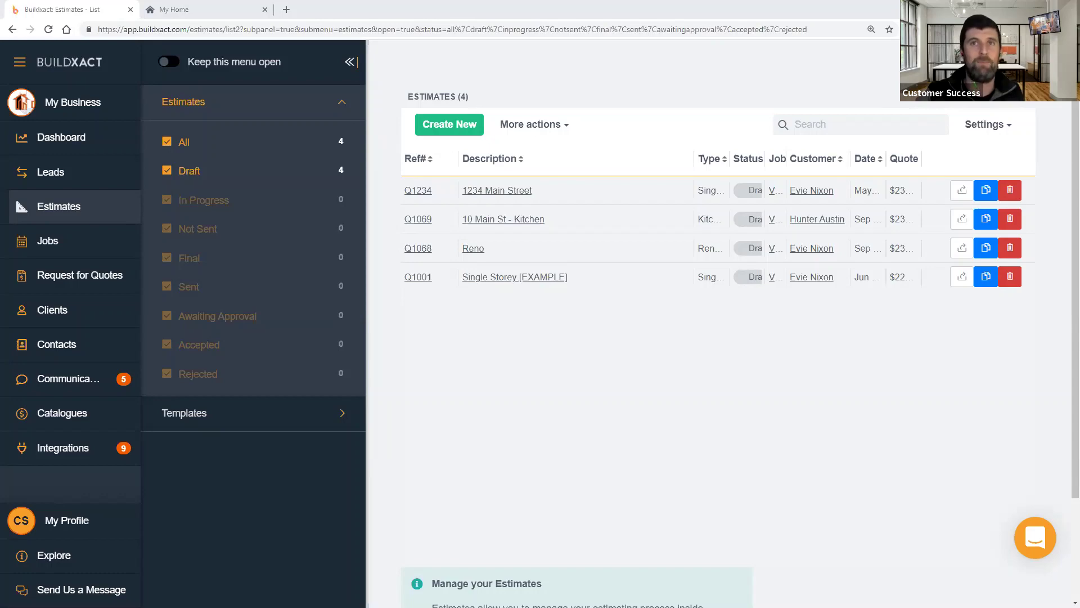
pyautogui.click(203, 10)
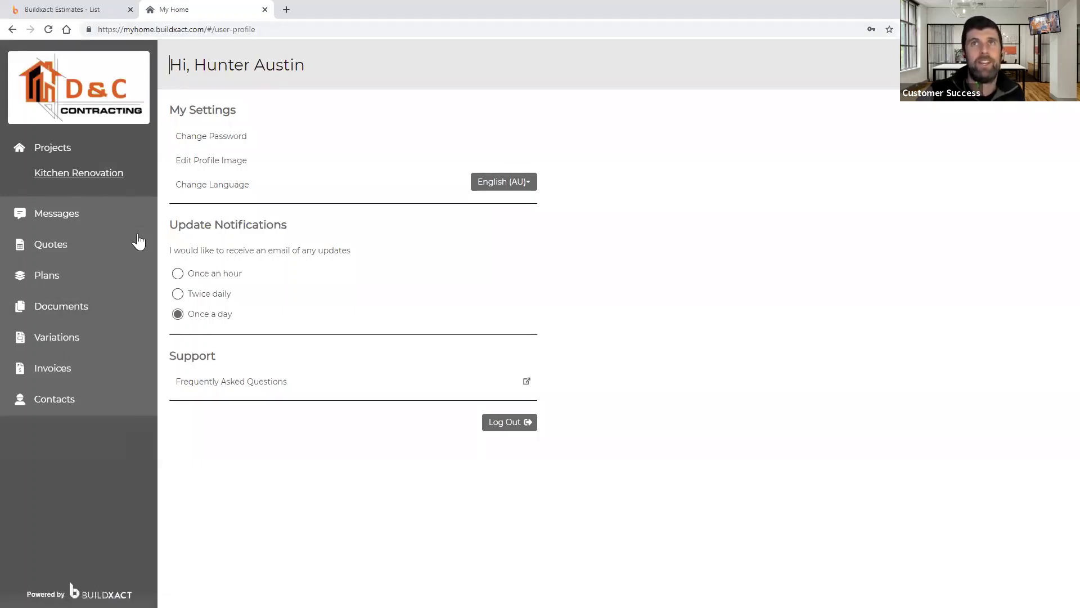
pyautogui.click(93, 319)
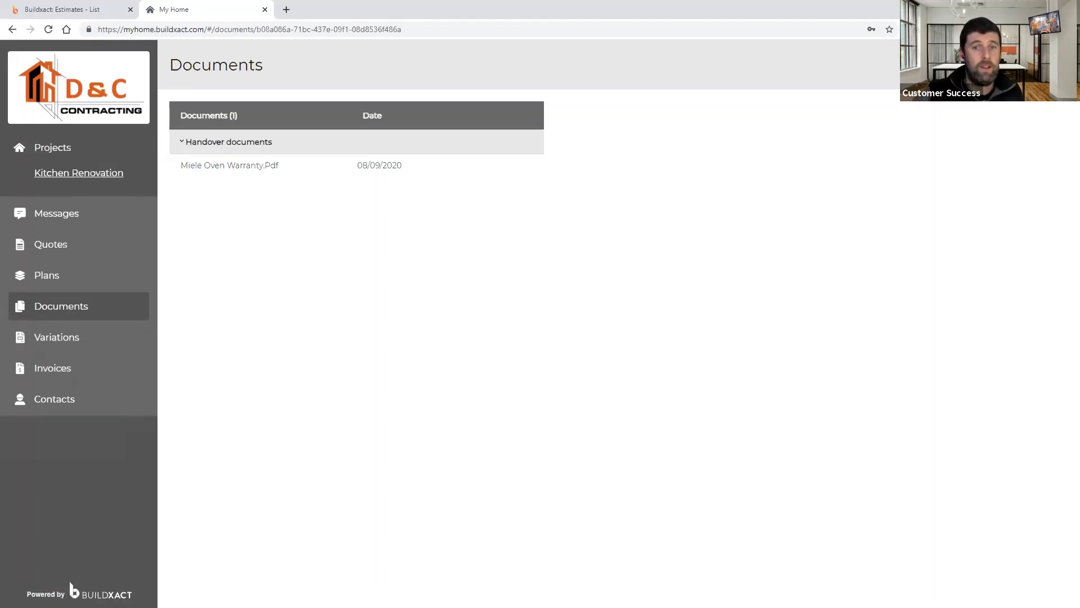
pyautogui.click(55, 9)
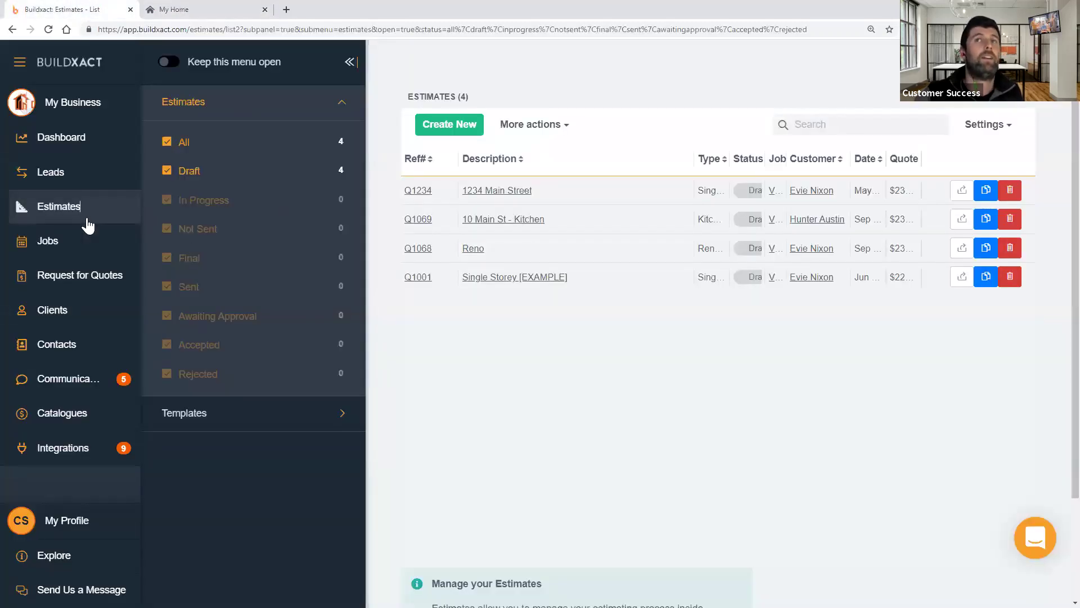
# - Open estimate Q1001 Single Storey [EXAMPLE]'s Quote Letter and bring up the layout choices
pyautogui.click(510, 284)
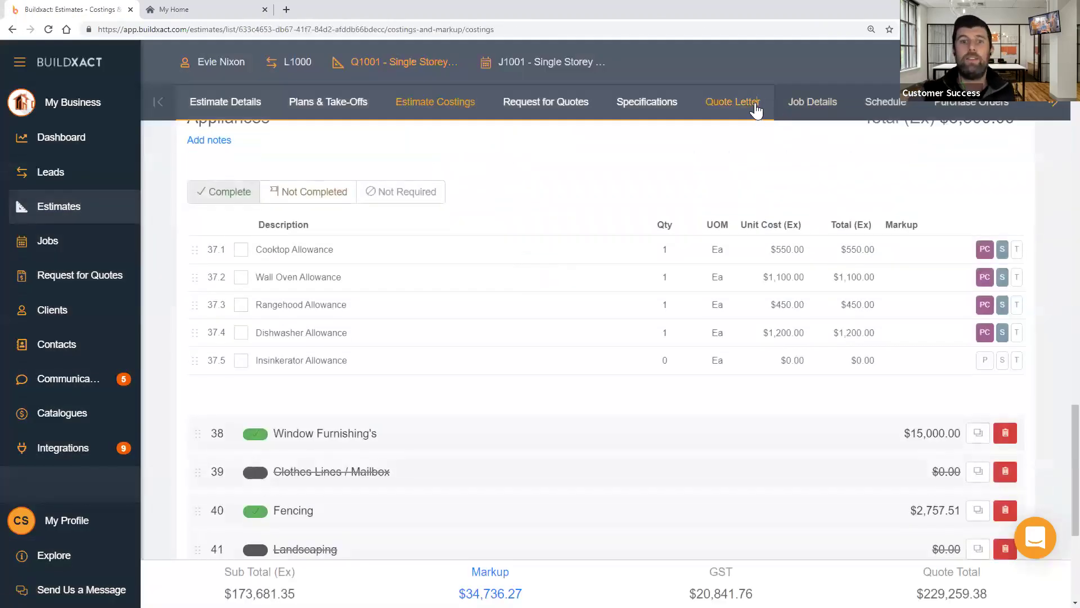
pyautogui.click(756, 109)
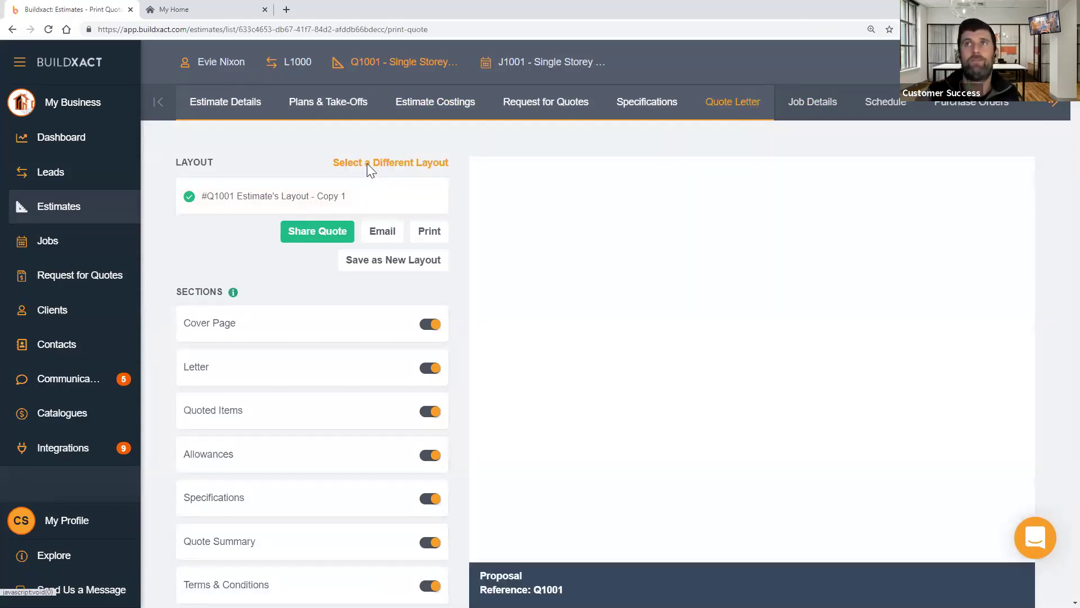
pyautogui.click(367, 163)
# - Review the three available layouts, including the Buildxact Print Only Layout
pyautogui.scroll(-4, 652, 294)
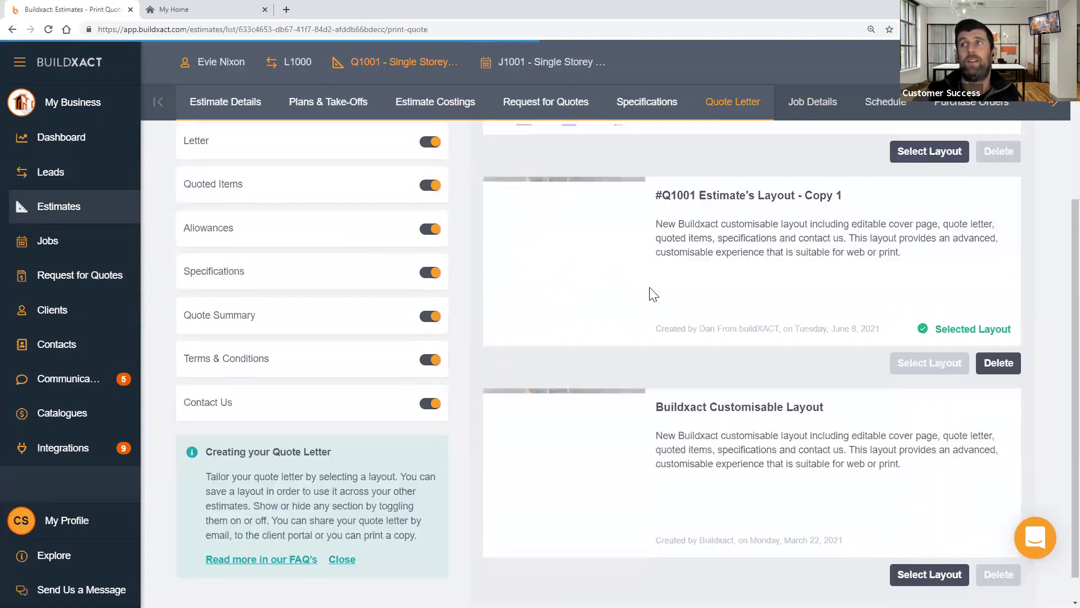
pyautogui.scroll(2, 761, 309)
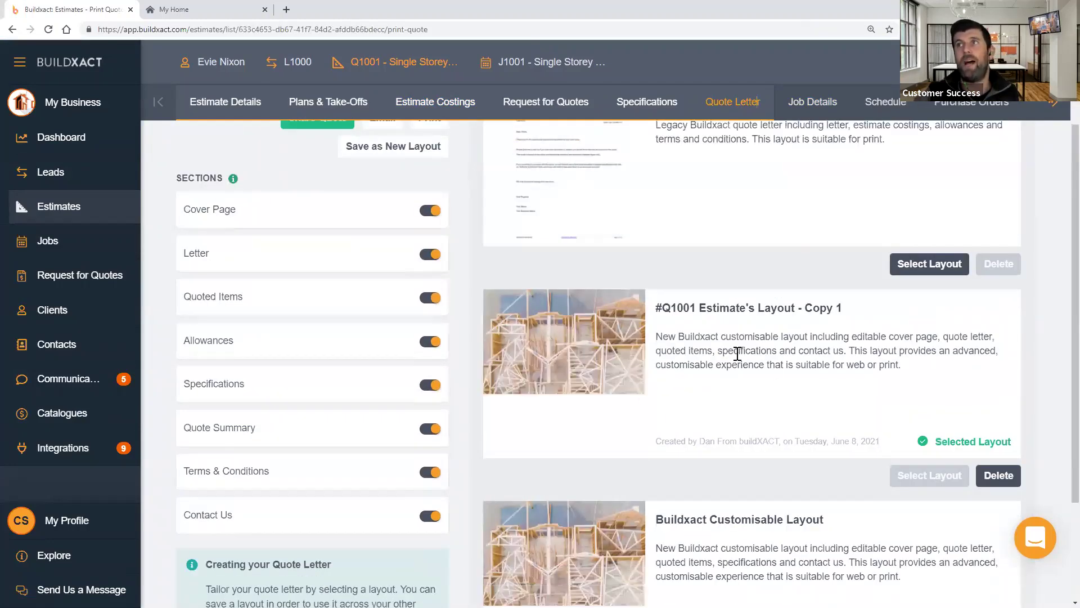
pyautogui.moveTo(670, 310); pyautogui.dragTo(805, 311)
pyautogui.scroll(2, 790, 419)
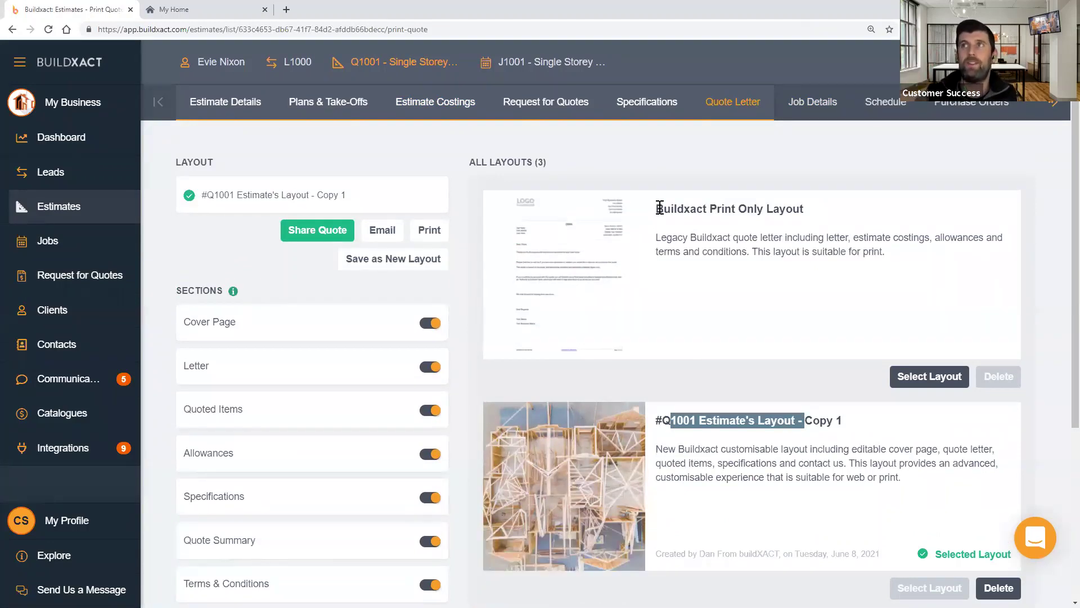
pyautogui.moveTo(659, 208); pyautogui.dragTo(810, 209)
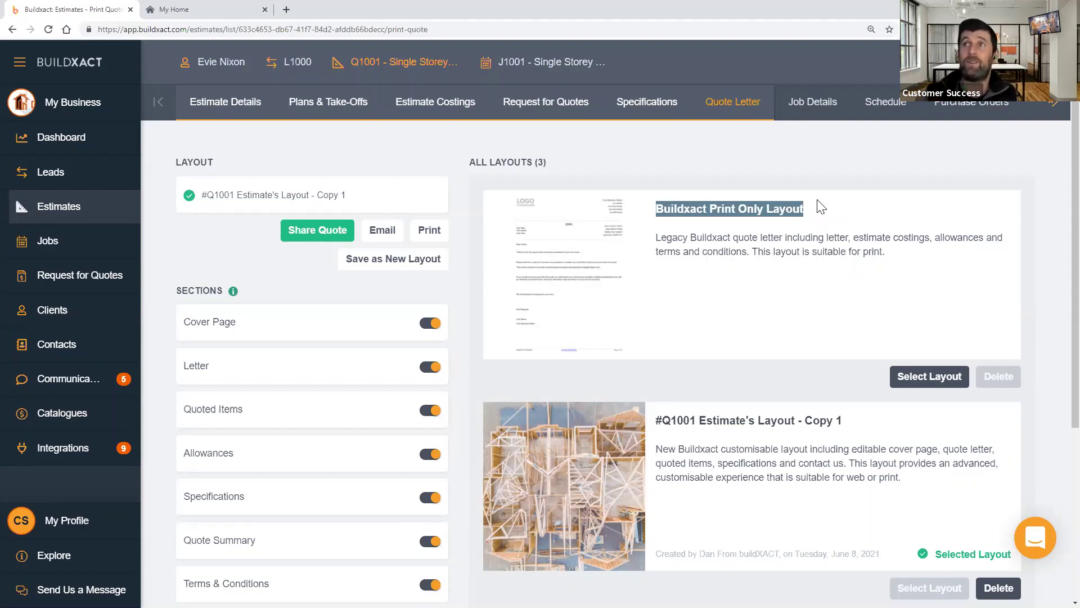
pyautogui.scroll(-2, 802, 298)
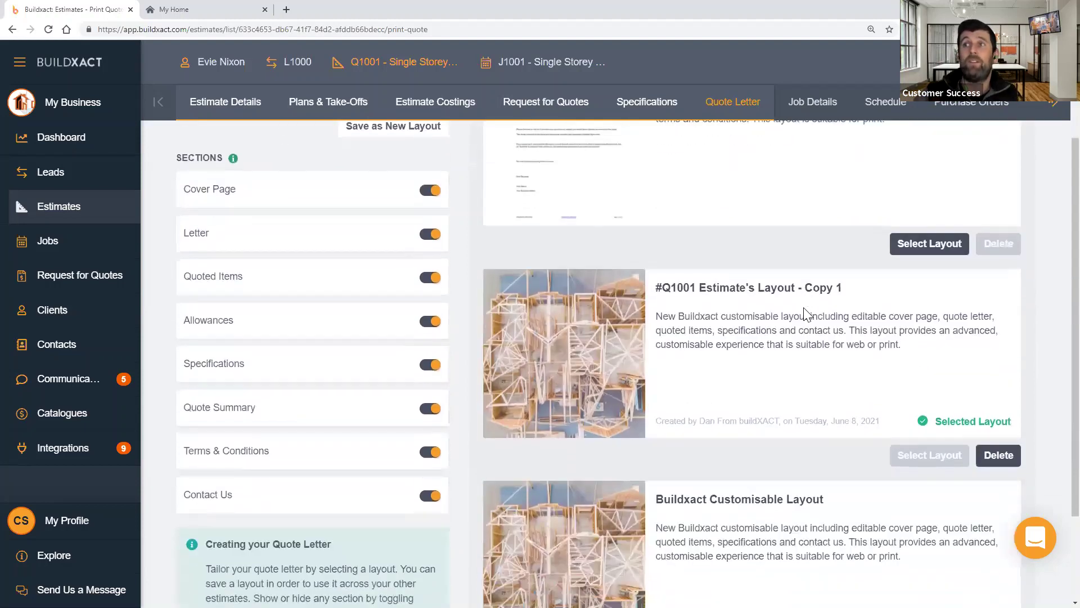
pyautogui.scroll(-2, 804, 314)
pyautogui.moveTo(659, 375); pyautogui.dragTo(822, 377)
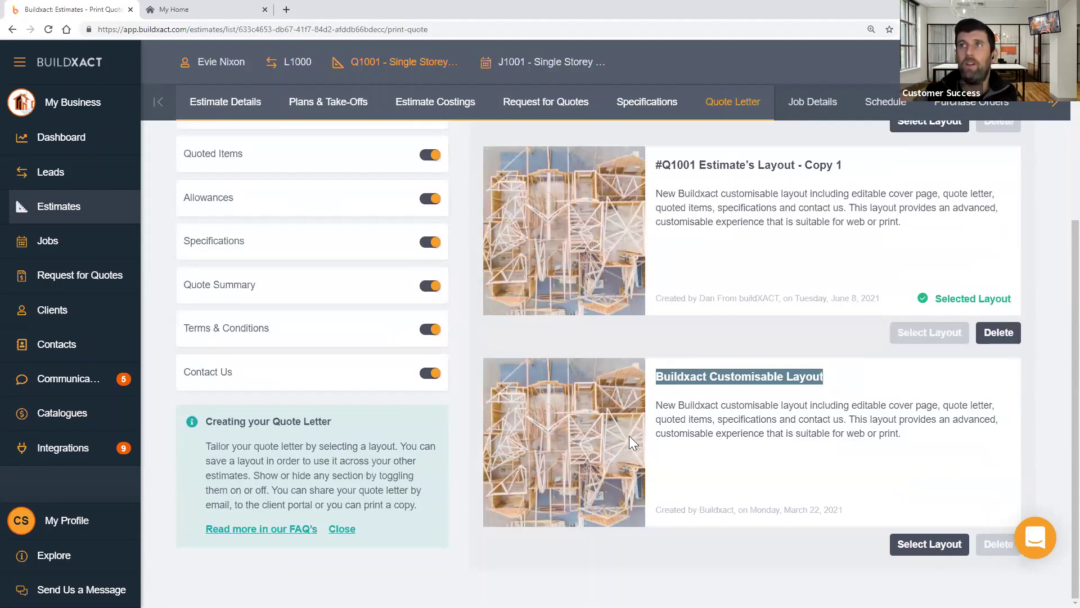
pyautogui.scroll(2, 629, 433)
pyautogui.scroll(3, 590, 487)
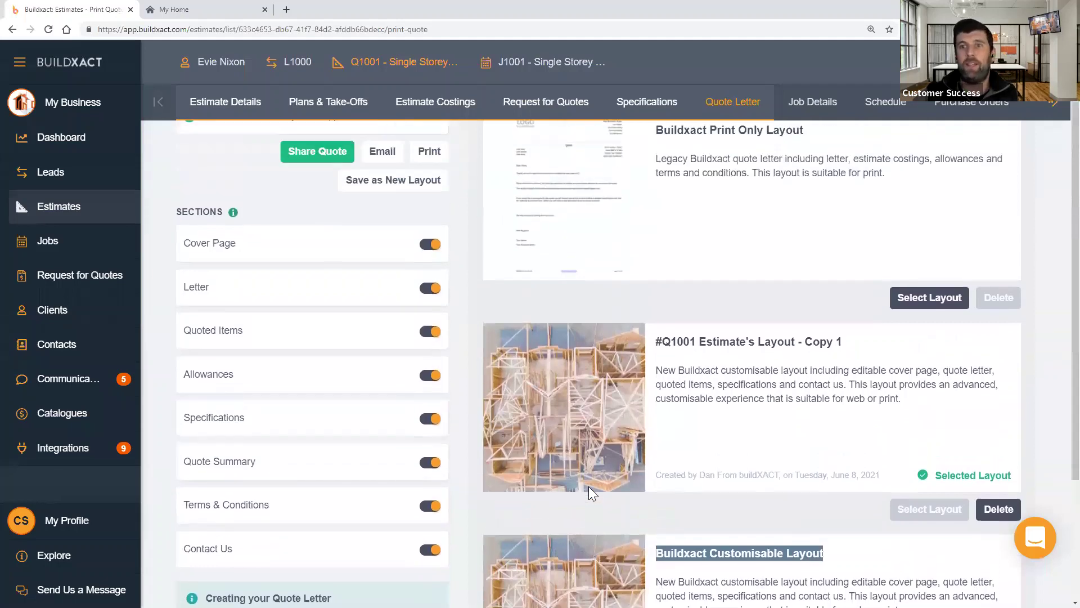
pyautogui.scroll(-3, 590, 492)
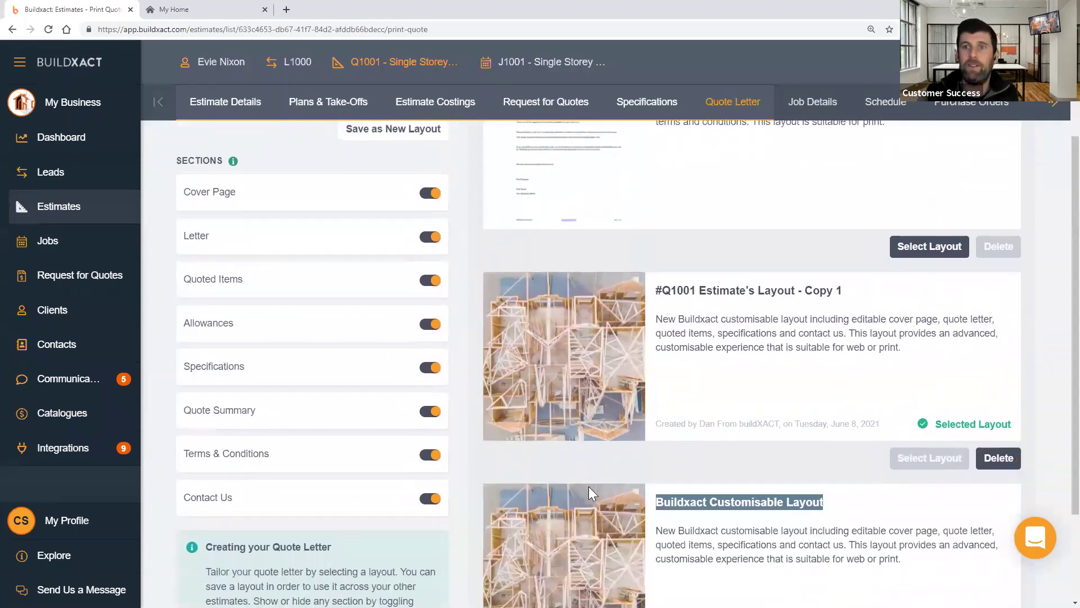
pyautogui.scroll(-1, 589, 487)
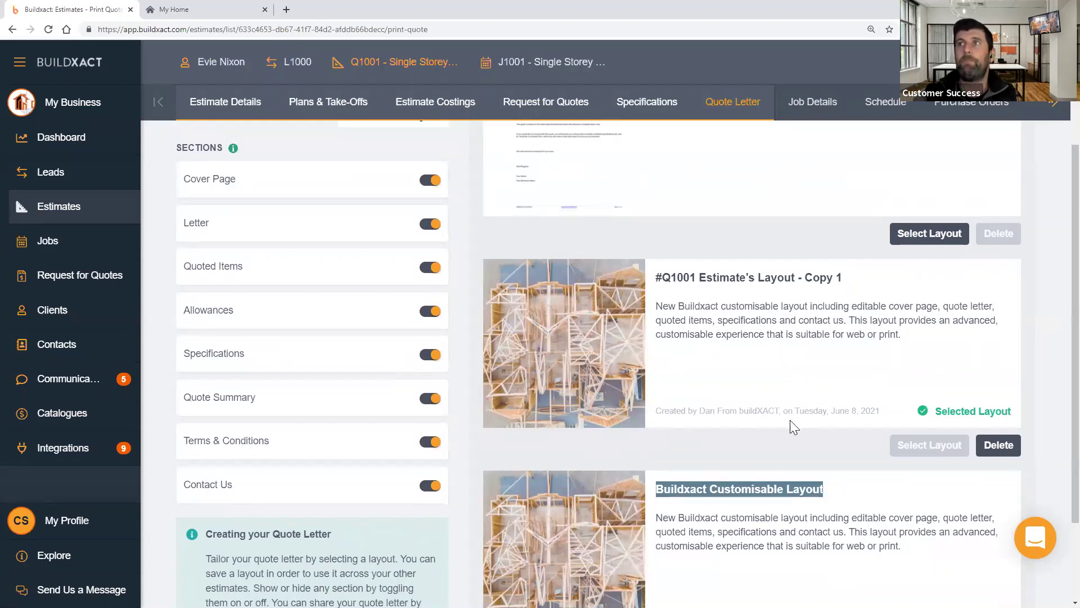
pyautogui.scroll(-2, 787, 421)
pyautogui.click(824, 472)
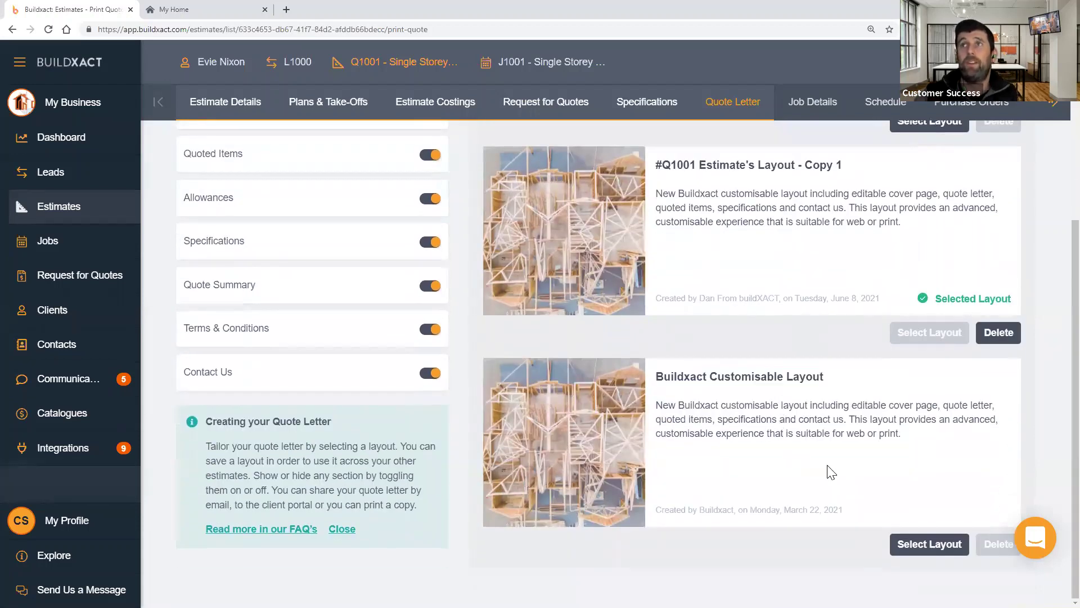
pyautogui.scroll(5, 831, 471)
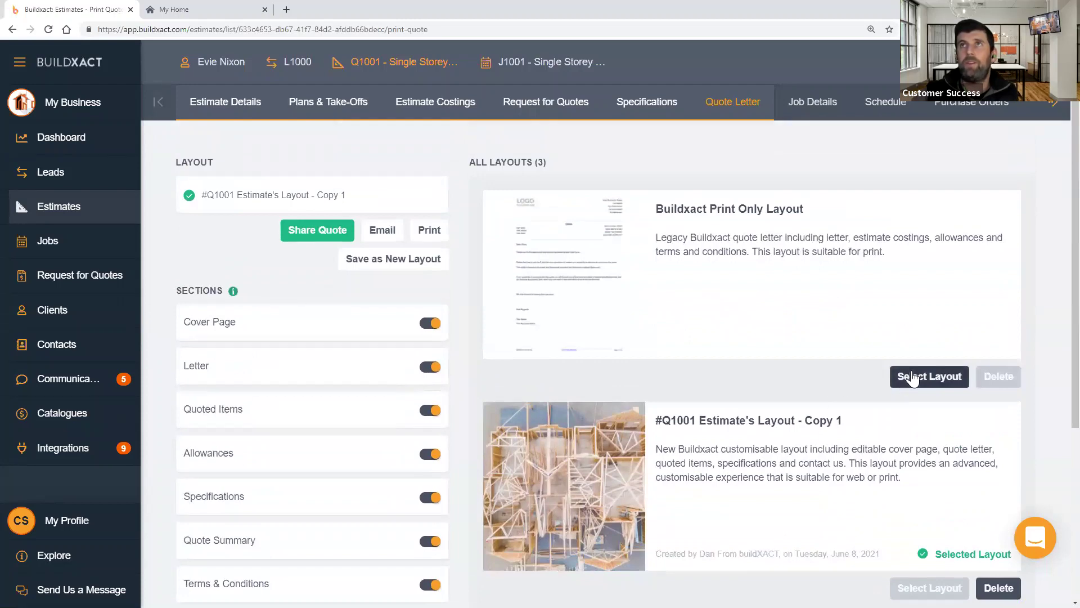
# - Switch Q1001's quote to the Buildxact Print Only Layout and print it as a PDF
pyautogui.click(912, 378)
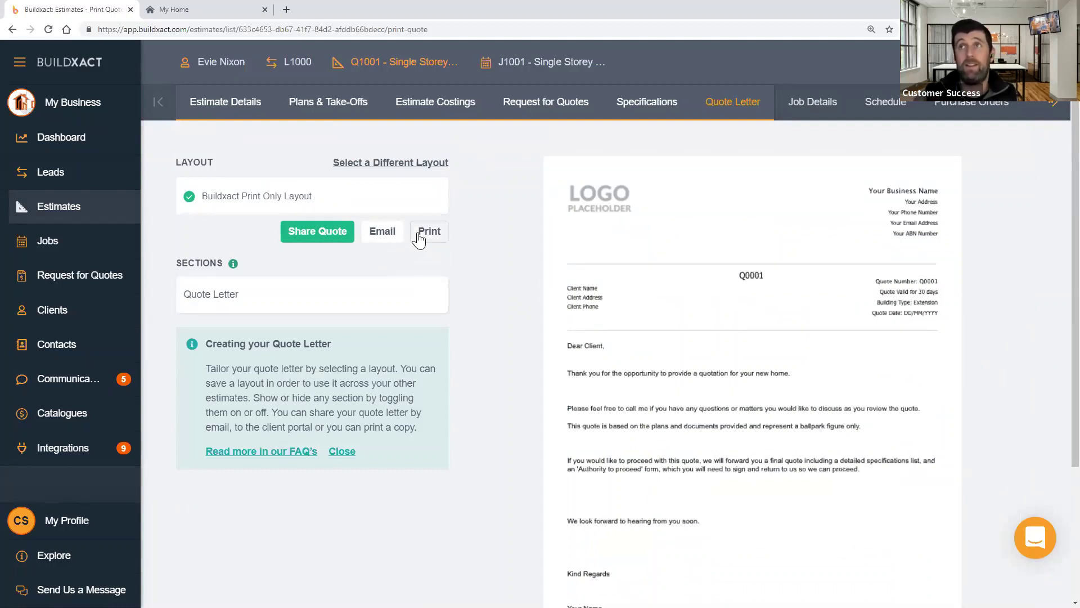
pyautogui.click(356, 299)
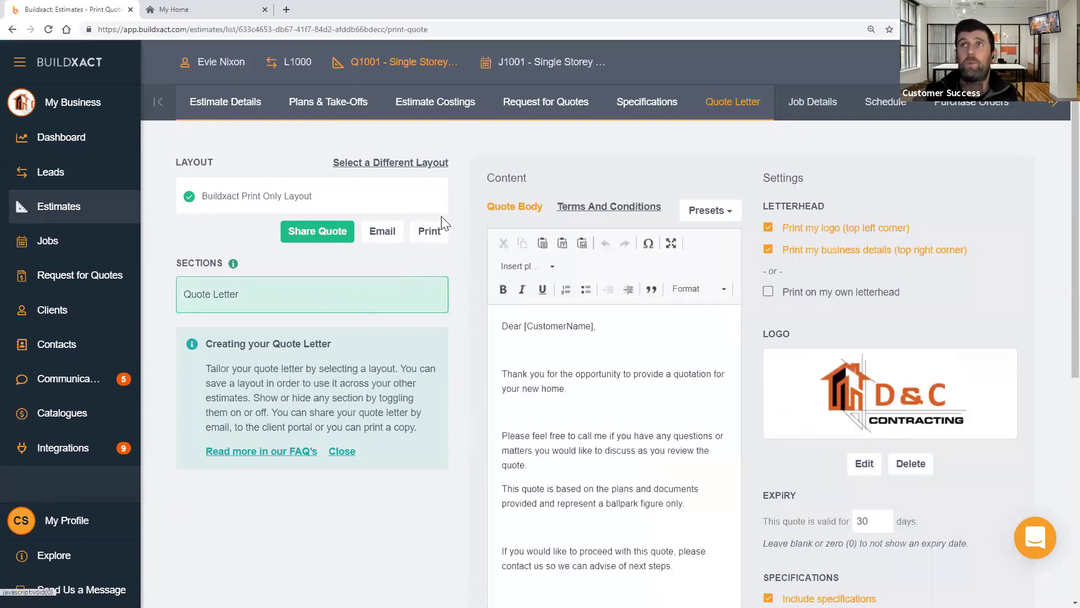
pyautogui.click(429, 230)
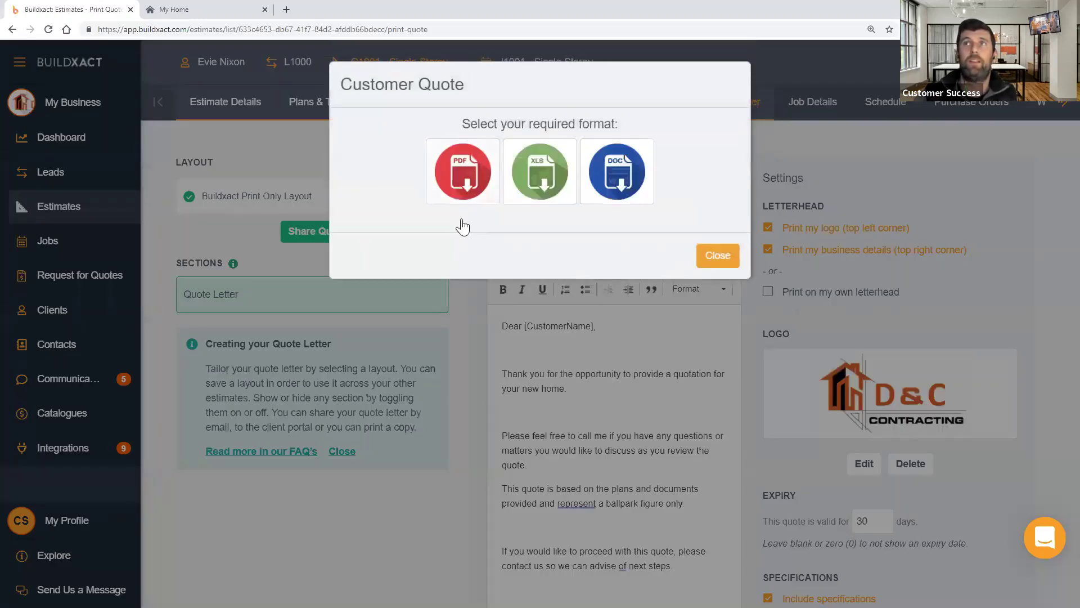
pyautogui.click(463, 194)
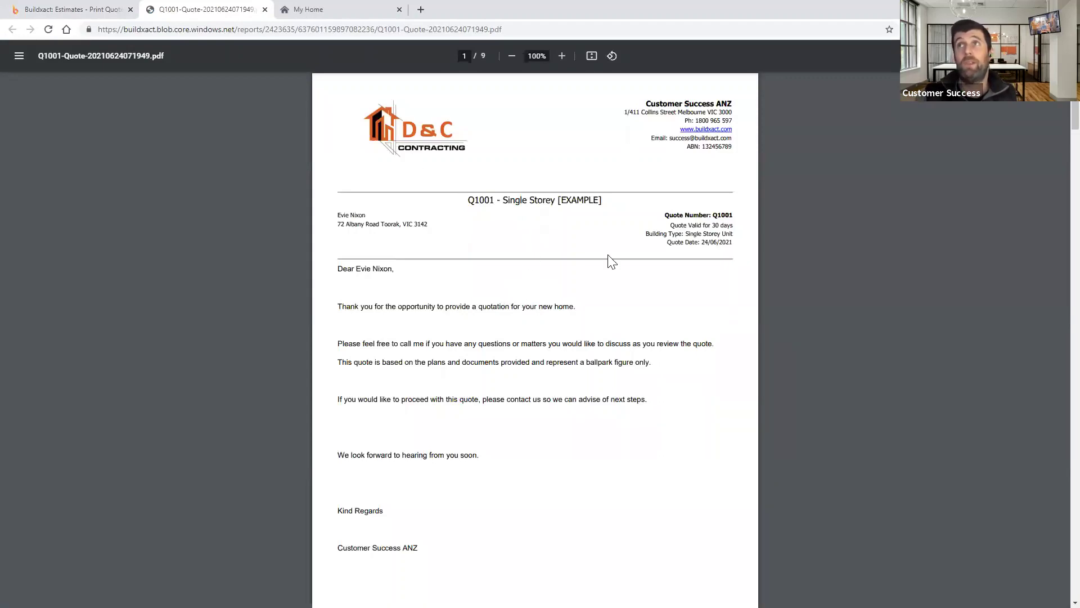
pyautogui.scroll(-1, 572, 288)
# - Read the Q1001 quote PDF from page 6 to the page 9 terms, totalling $229,259.38
pyautogui.scroll(-10, 571, 291)
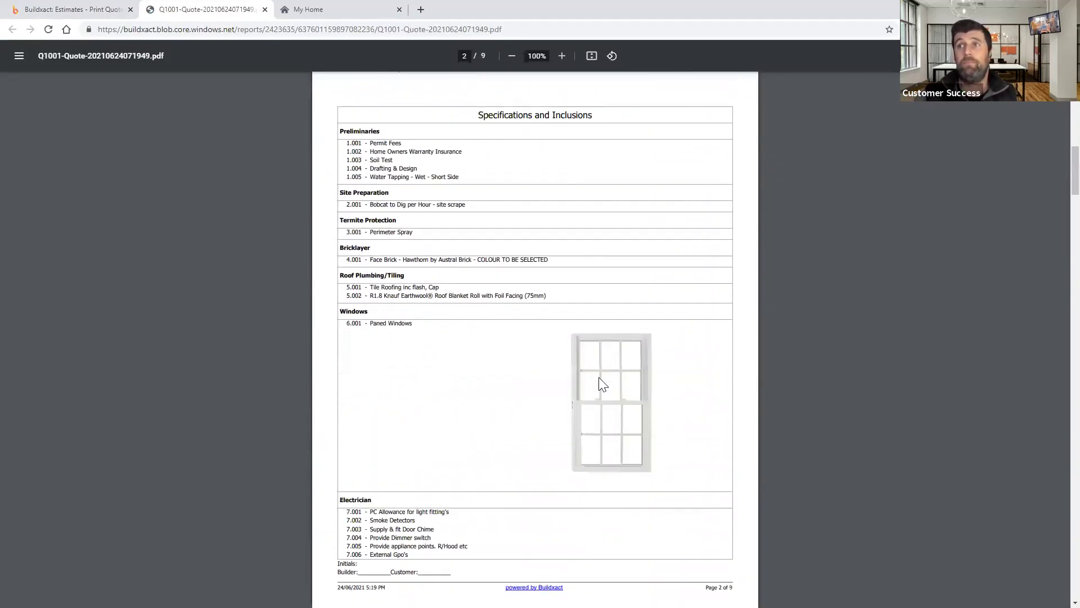
pyautogui.scroll(-8, 599, 369)
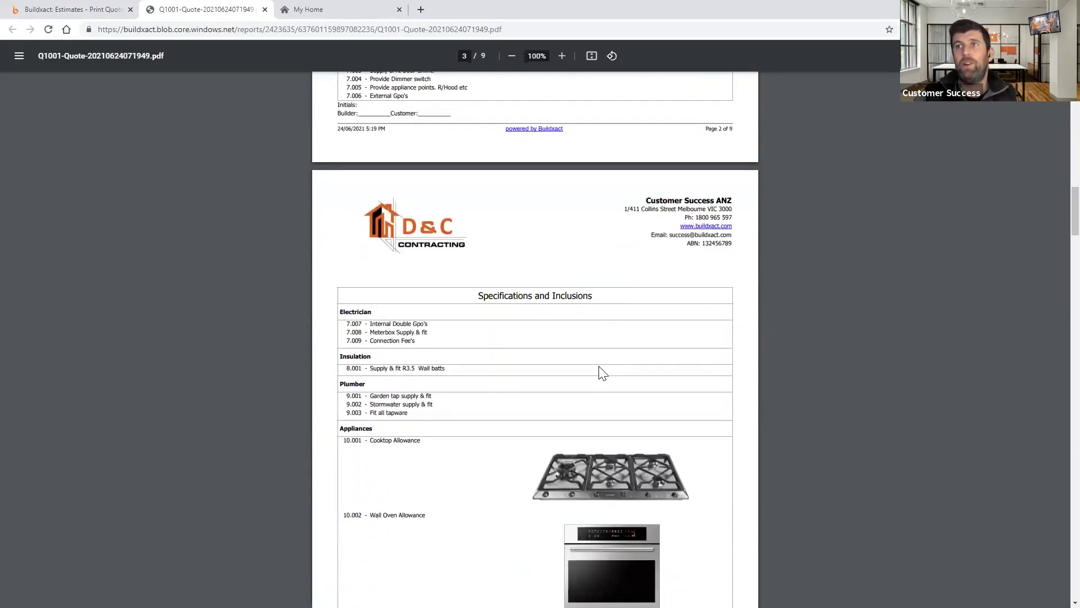
pyautogui.scroll(-12, 598, 371)
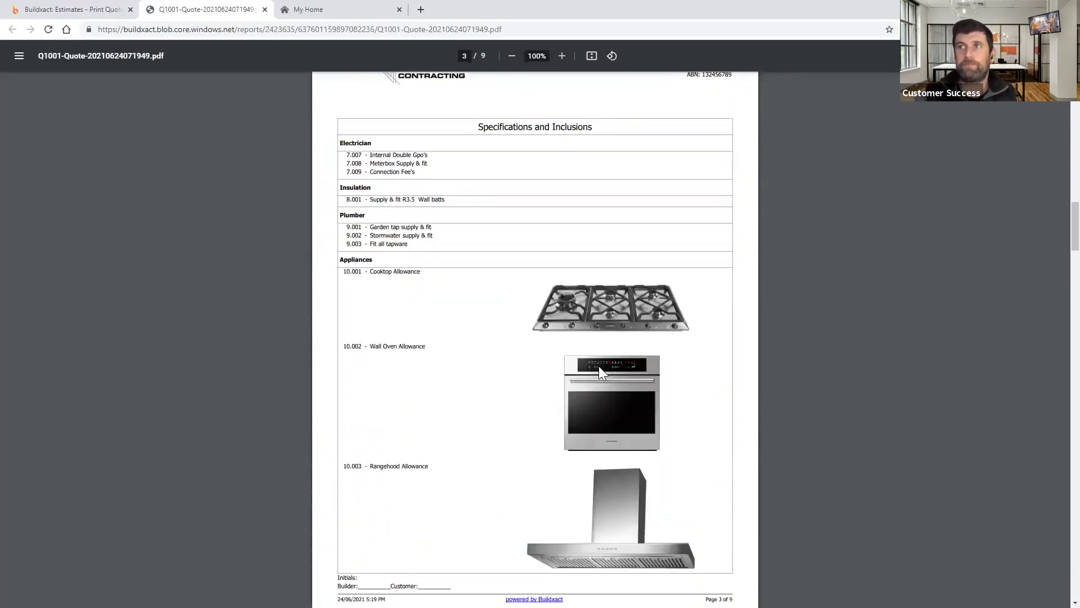
pyautogui.scroll(-8, 599, 369)
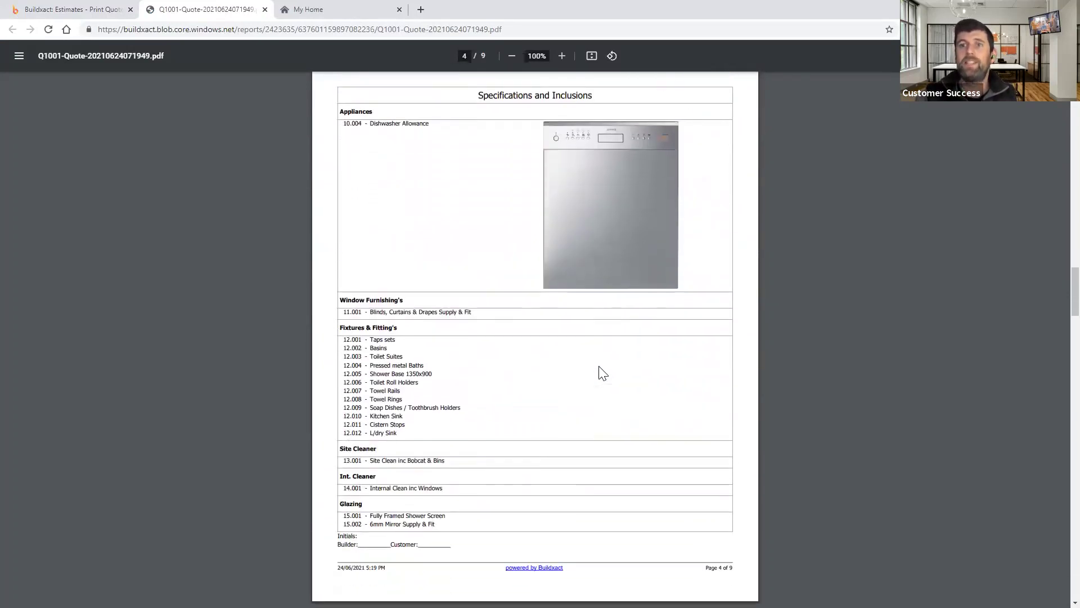
pyautogui.scroll(-7, 599, 368)
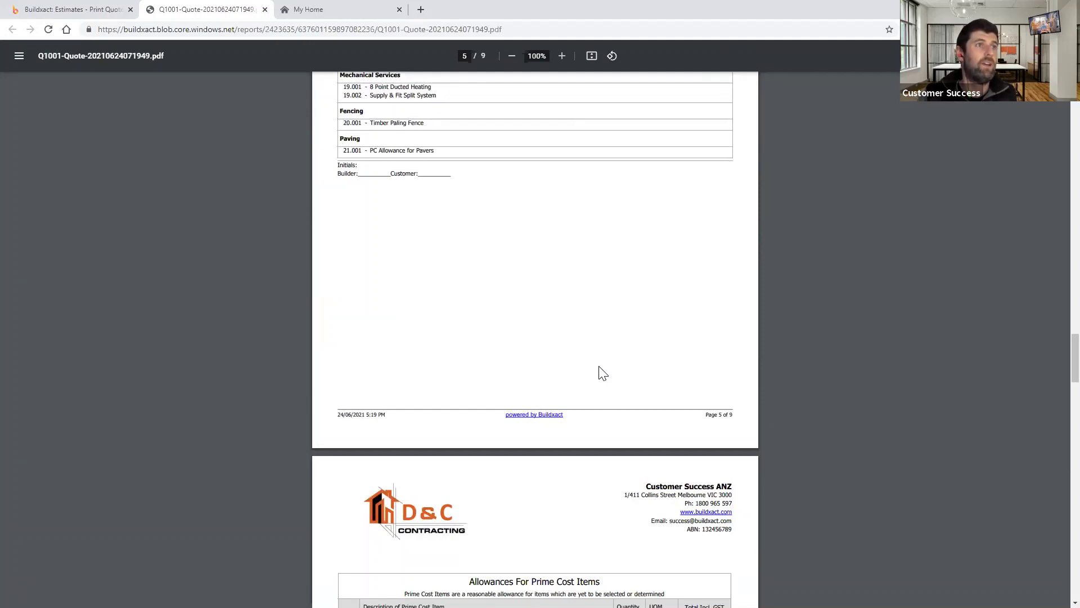
pyautogui.scroll(-2, 602, 373)
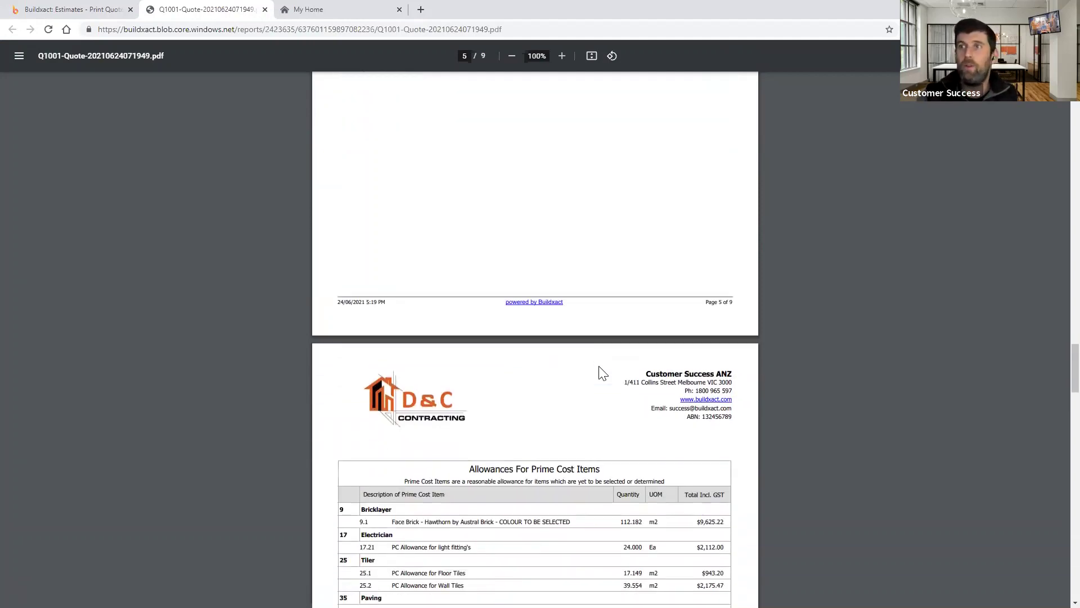
pyautogui.scroll(-5, 603, 372)
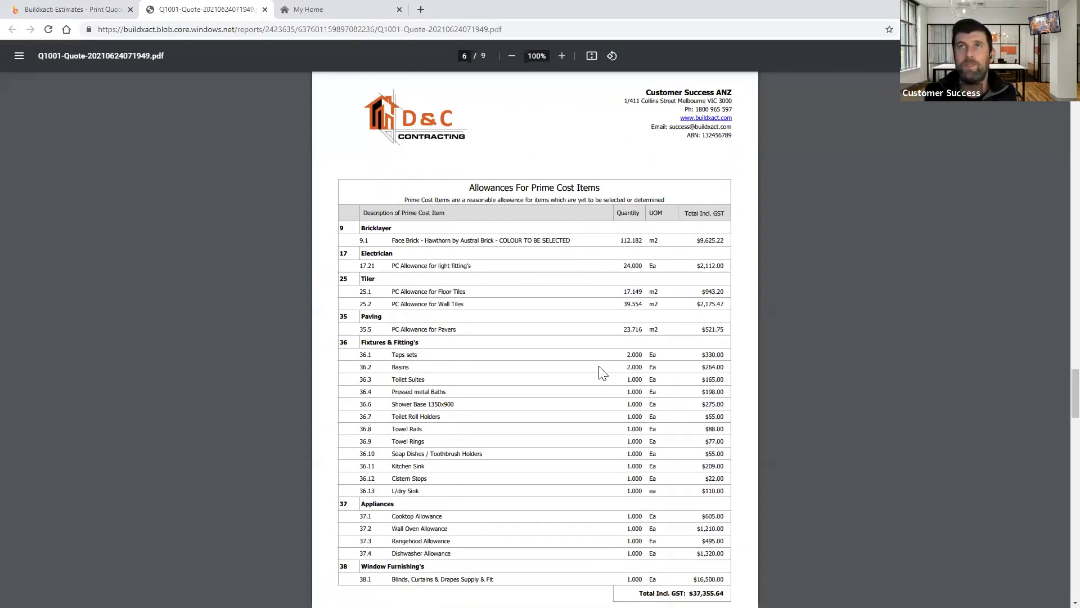
pyautogui.scroll(-4, 596, 370)
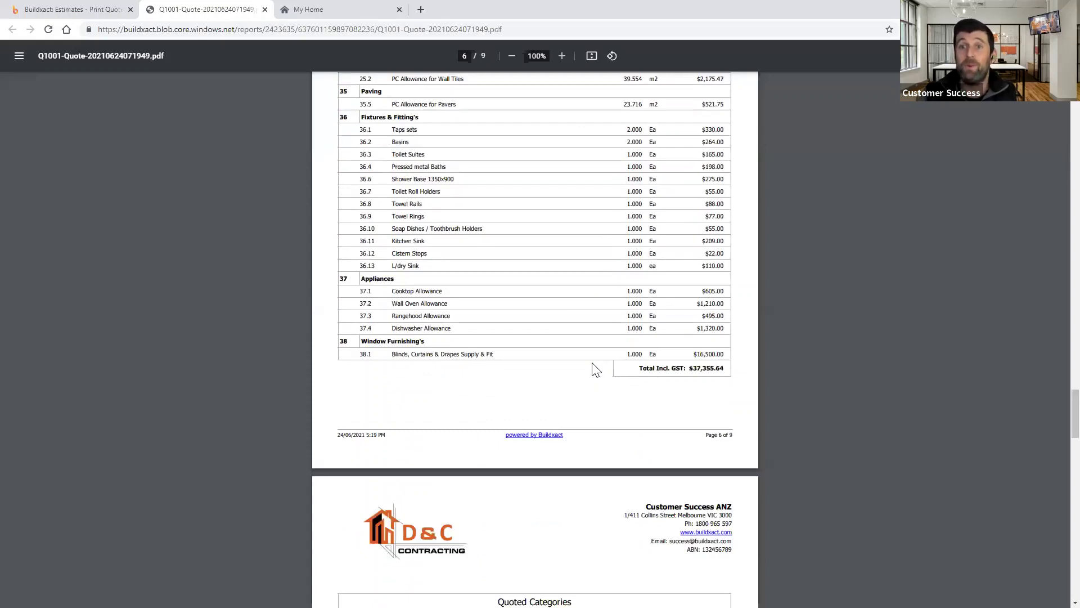
pyautogui.scroll(-8, 596, 370)
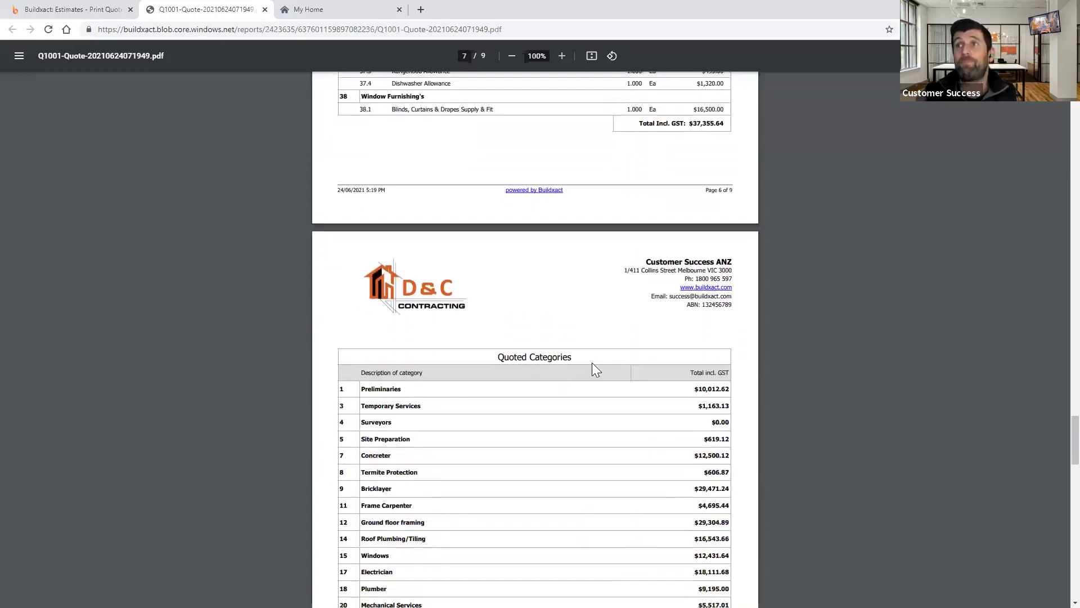
pyautogui.scroll(-2, 597, 370)
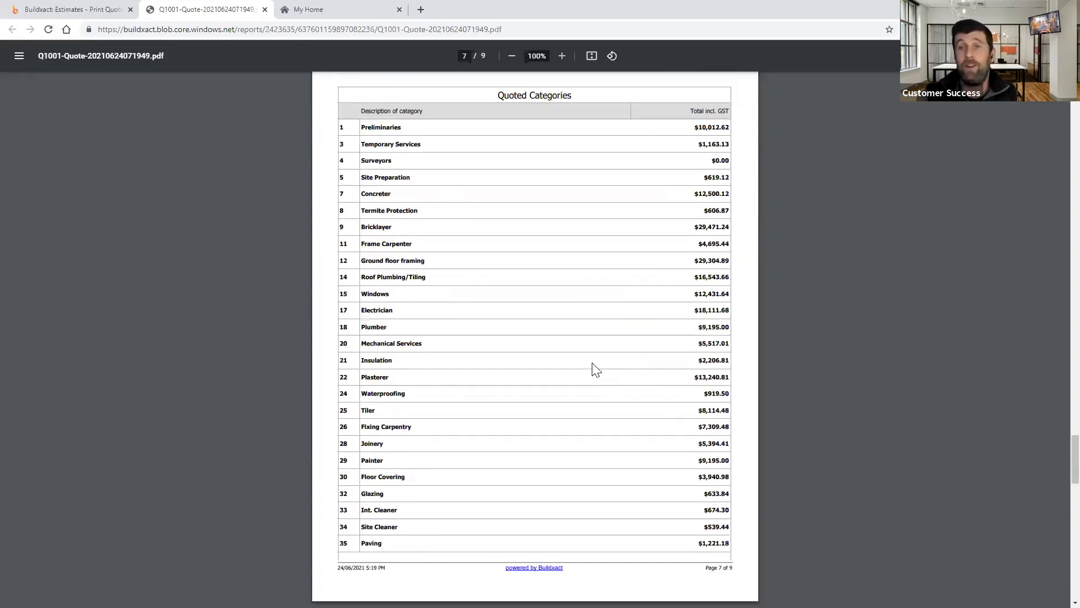
pyautogui.scroll(-3, 596, 370)
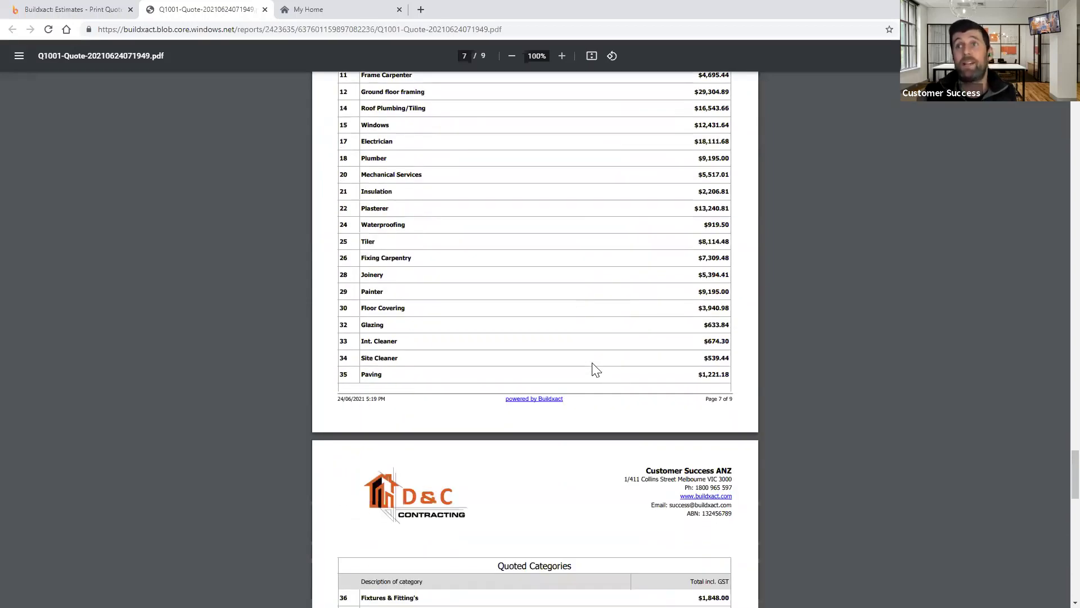
pyautogui.scroll(-8, 596, 370)
pyautogui.scroll(-7, 597, 371)
pyautogui.scroll(-3, 596, 370)
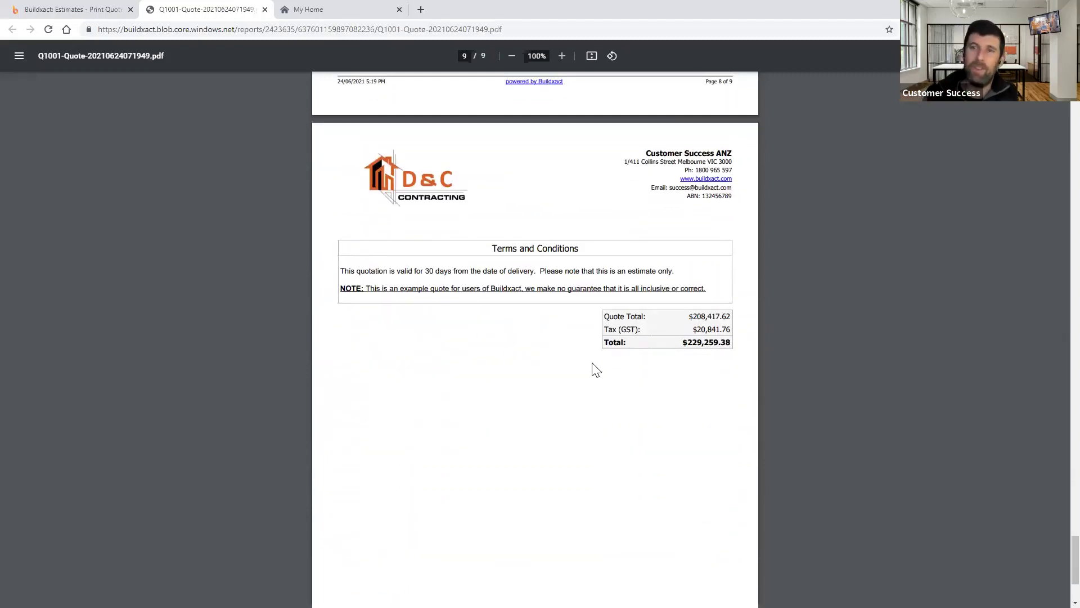
pyautogui.scroll(-3, 594, 369)
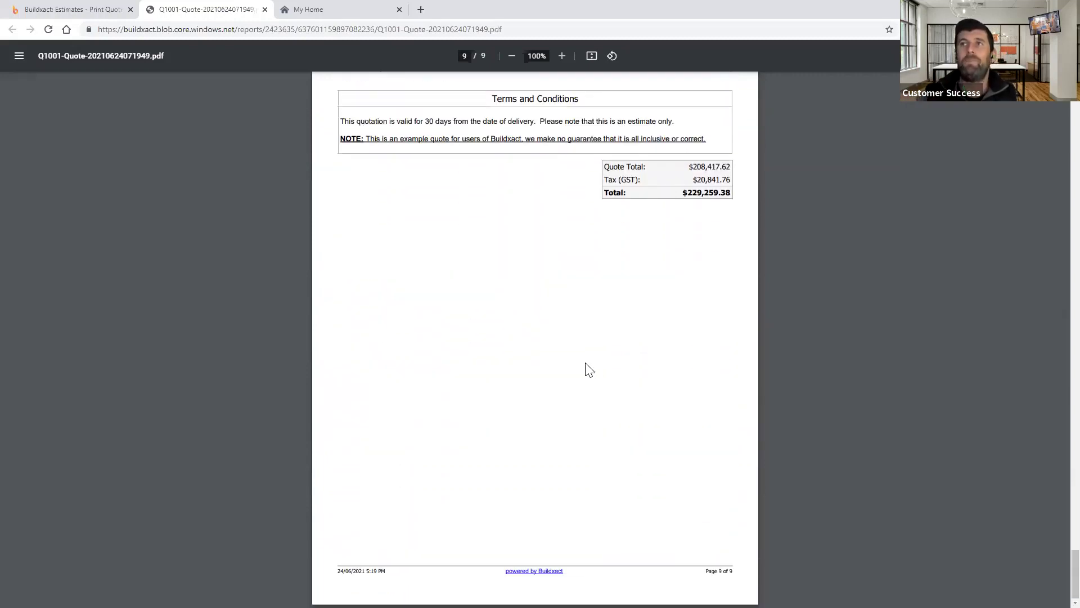
pyautogui.scroll(7, 589, 369)
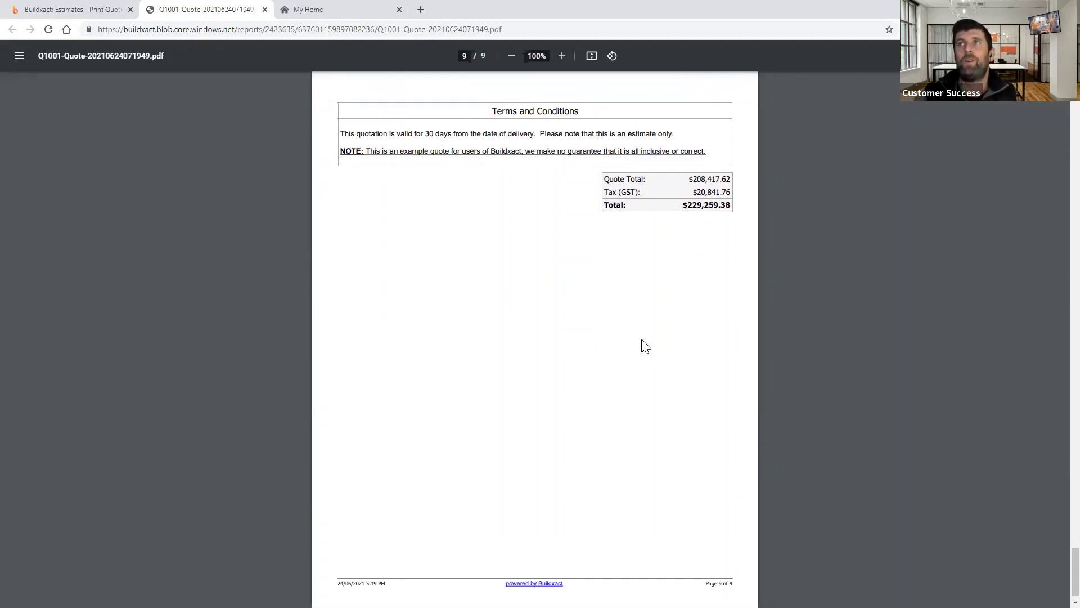
pyautogui.scroll(2, 618, 306)
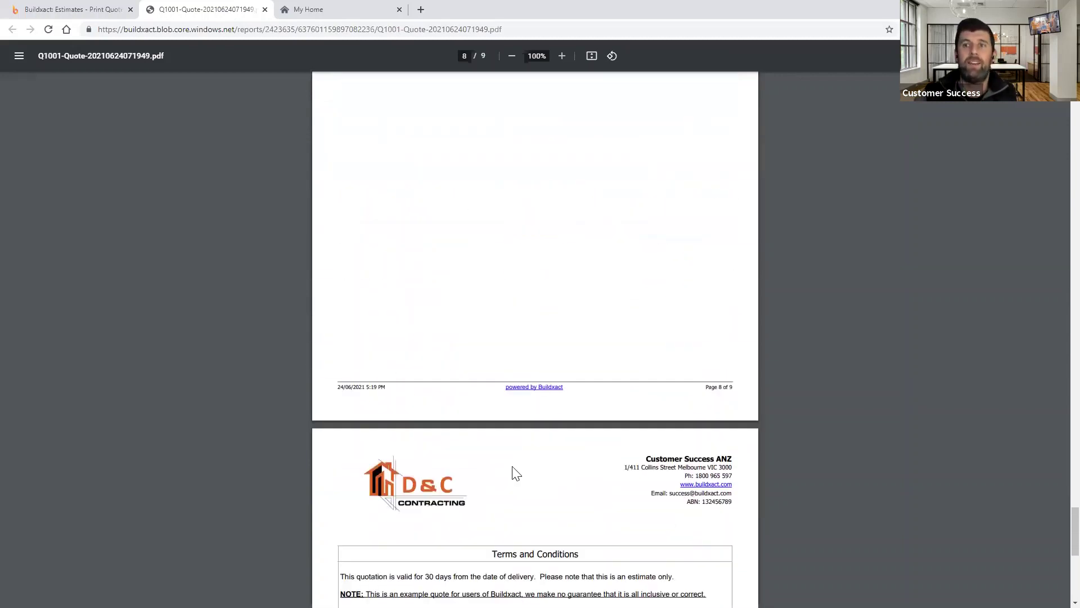
# - Return to Buildxact's Print Quote page, dismiss the Customer Quote dialog and list the other layouts
pyautogui.click(86, 7)
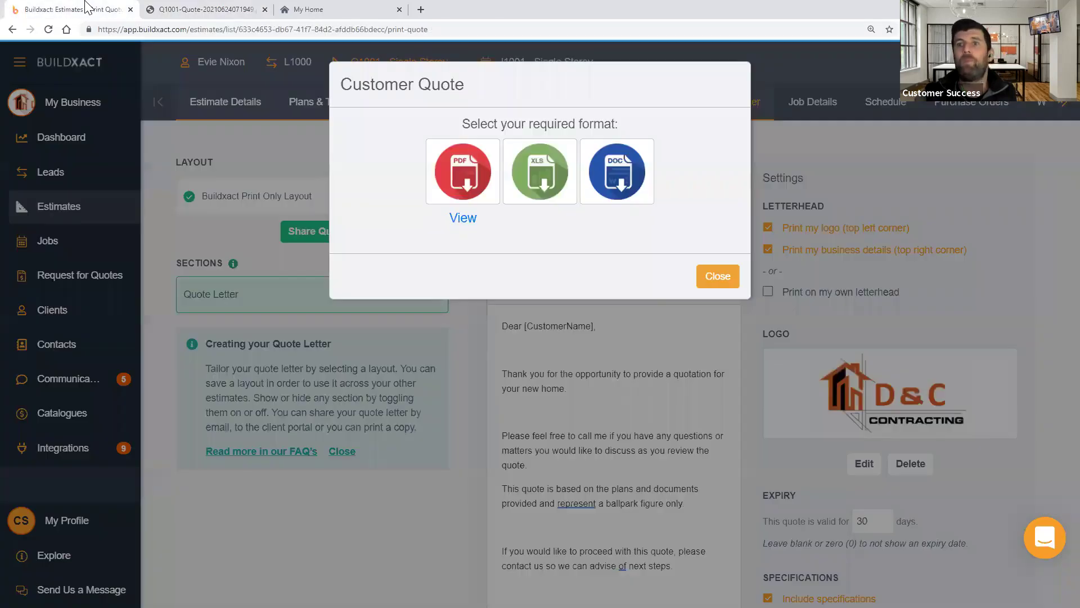
pyautogui.click(727, 276)
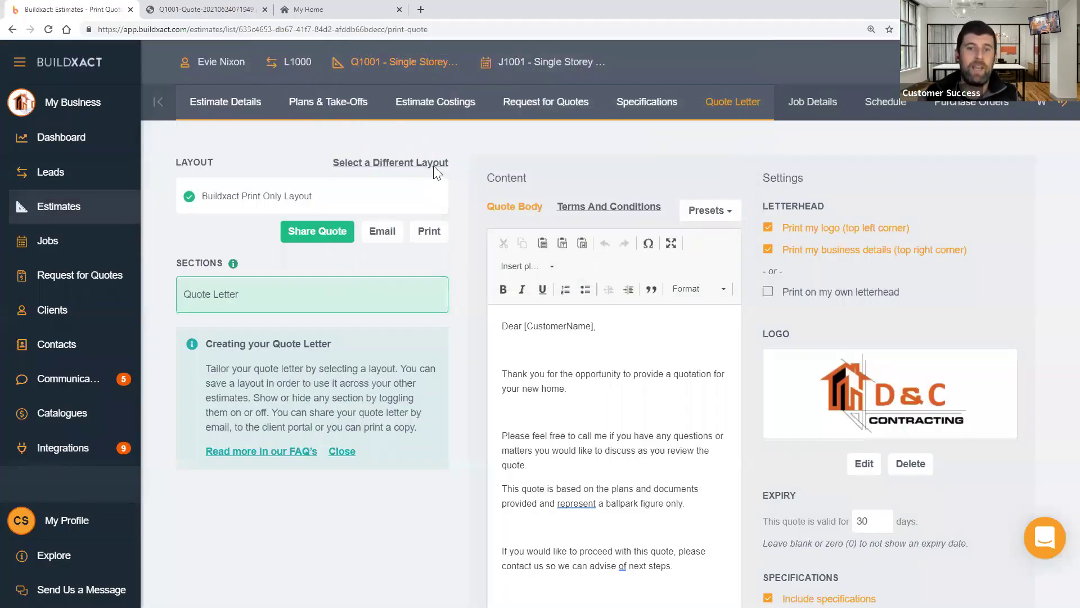
pyautogui.click(433, 164)
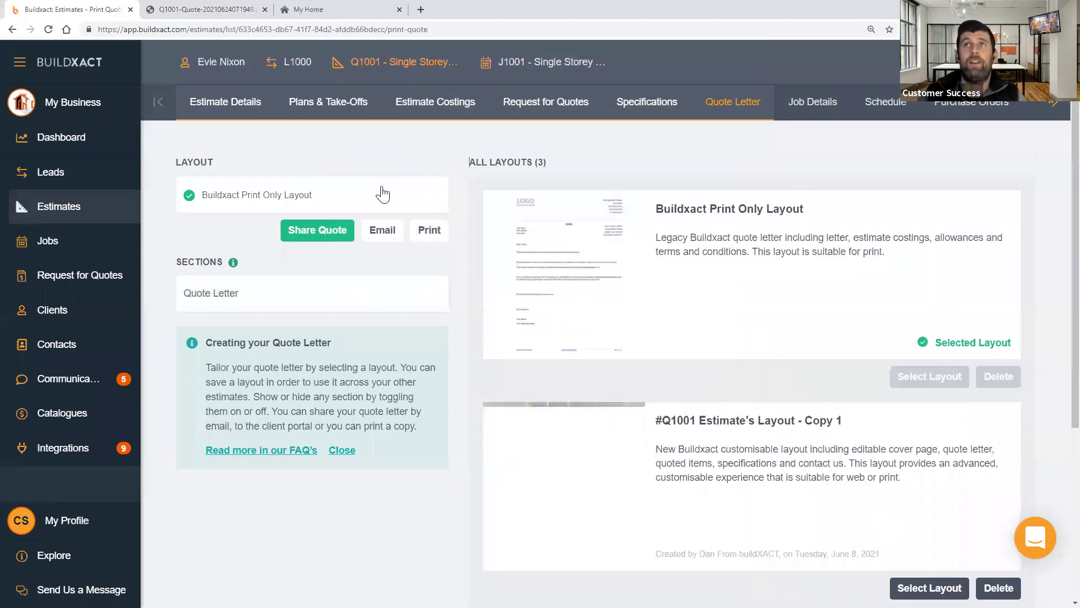
# - Switch the Q1001 quote letter to the Buildxact Customisable Layout and browse its sections
pyautogui.scroll(-1, 807, 434)
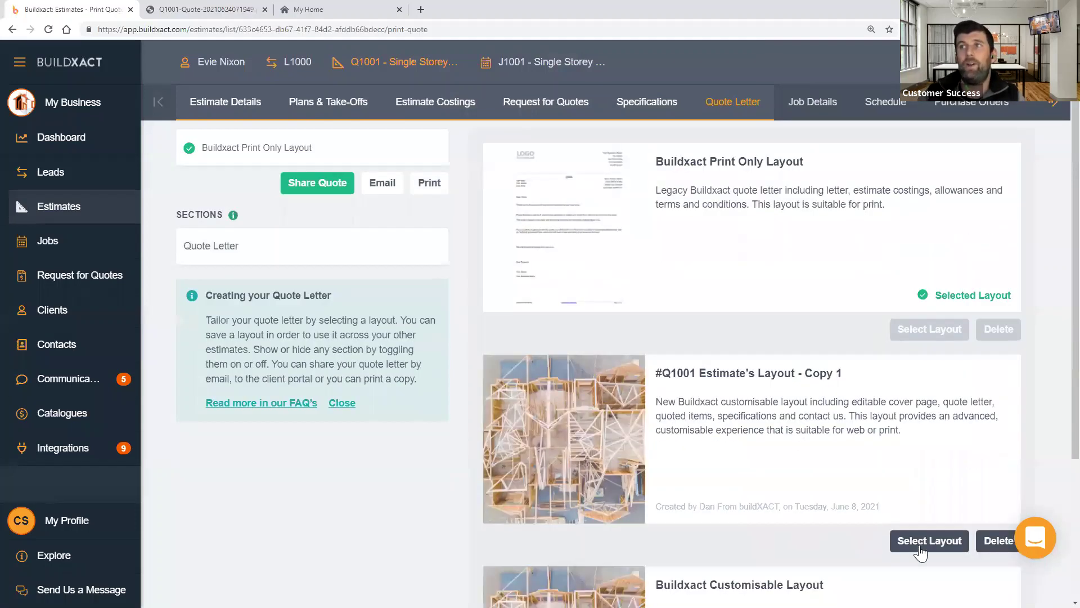
pyautogui.scroll(-3, 922, 549)
pyautogui.click(919, 544)
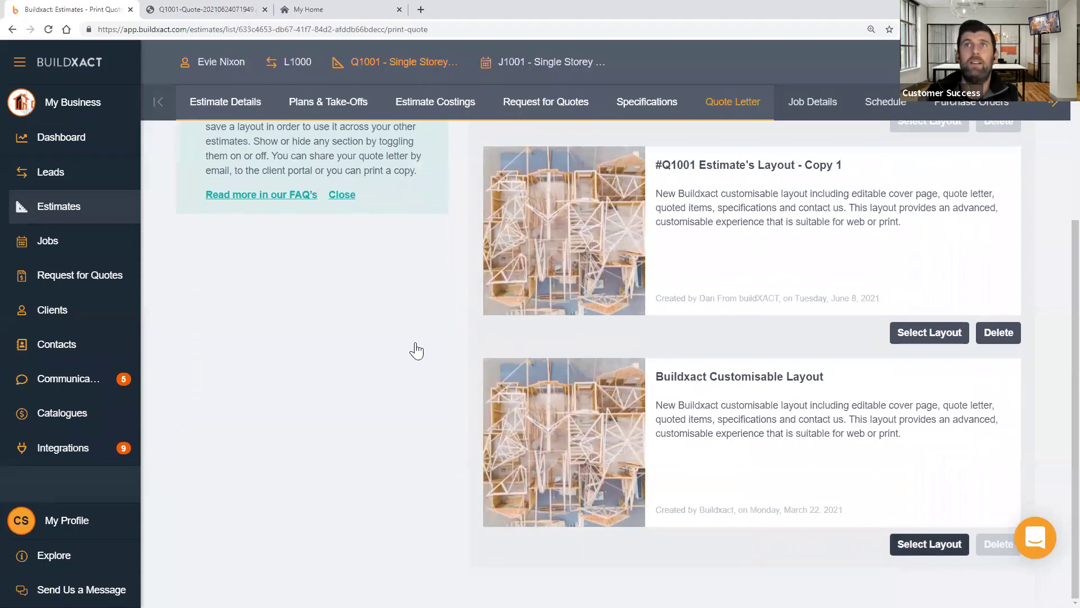
pyautogui.scroll(1, 415, 348)
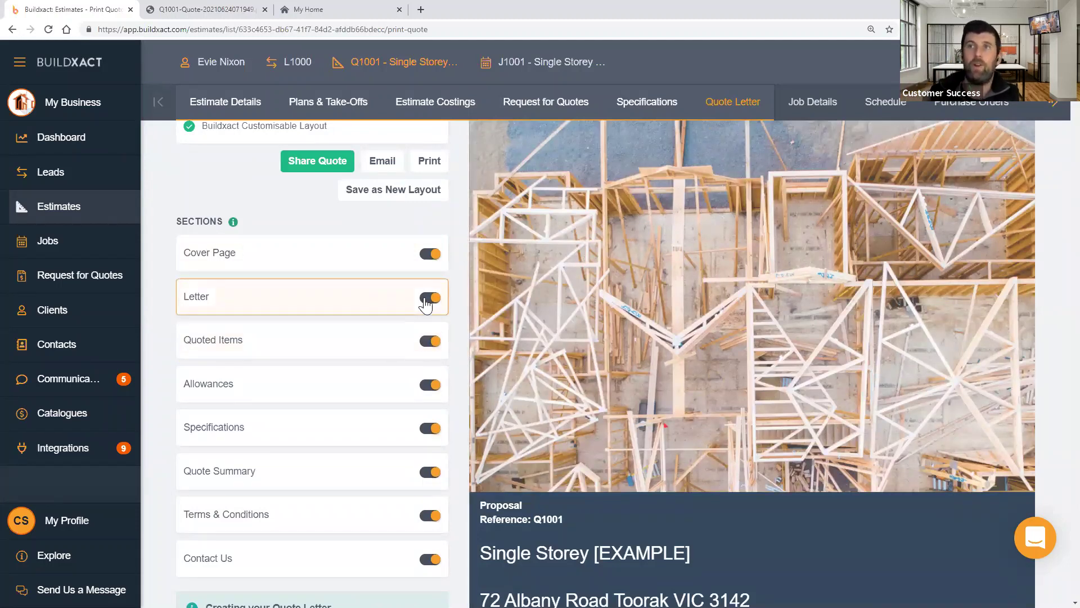
pyautogui.scroll(-1, 686, 331)
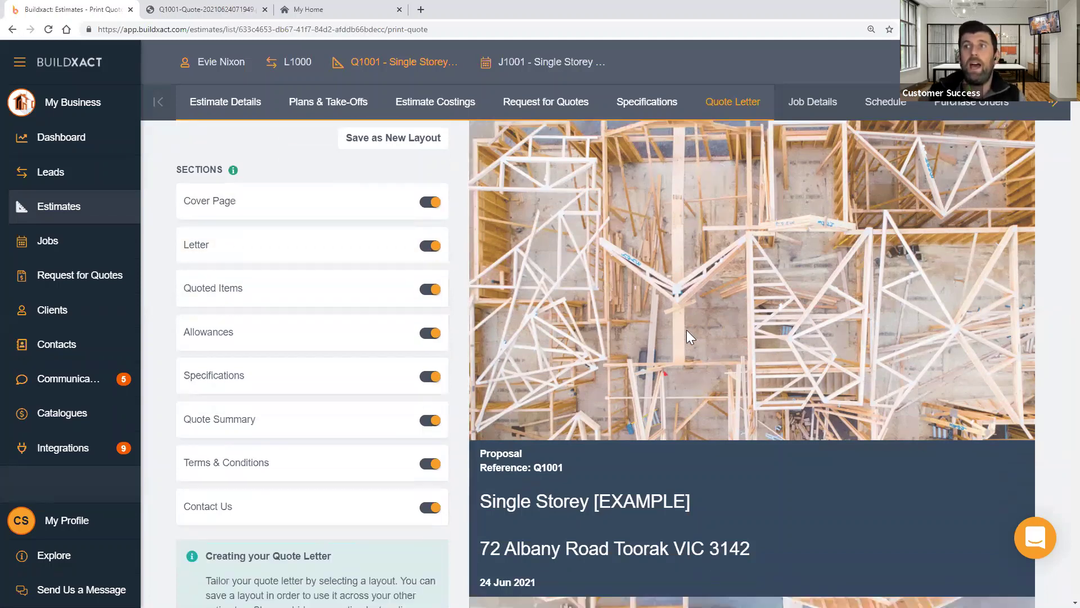
pyautogui.scroll(-2, 681, 338)
pyautogui.scroll(2, 342, 245)
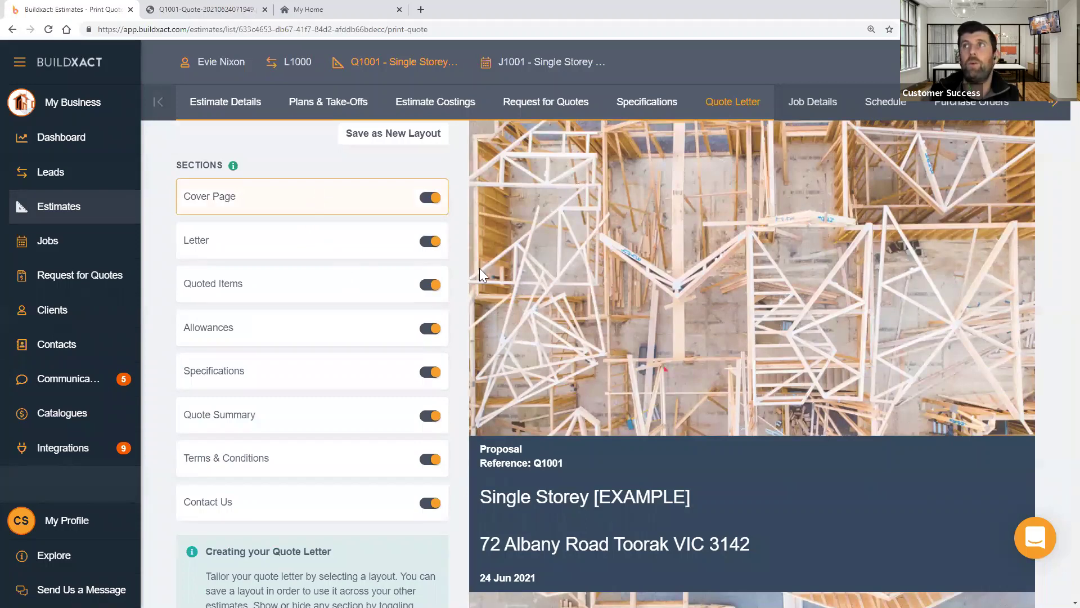
# - Review the Cover Page and Letter sections, checking the letter presets without choosing one
pyautogui.click(841, 273)
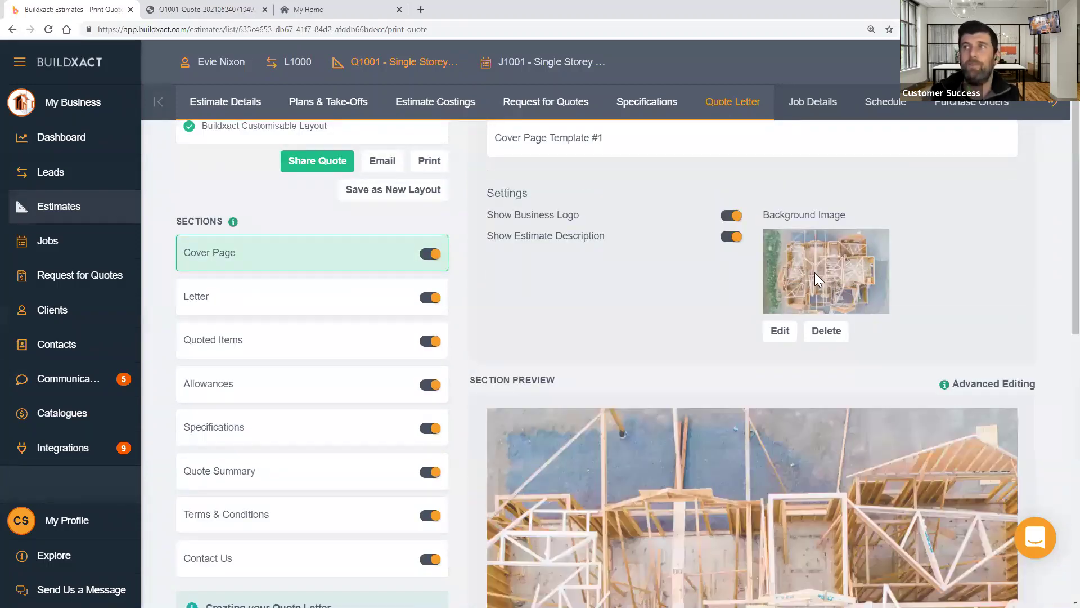
pyautogui.scroll(-3, 804, 277)
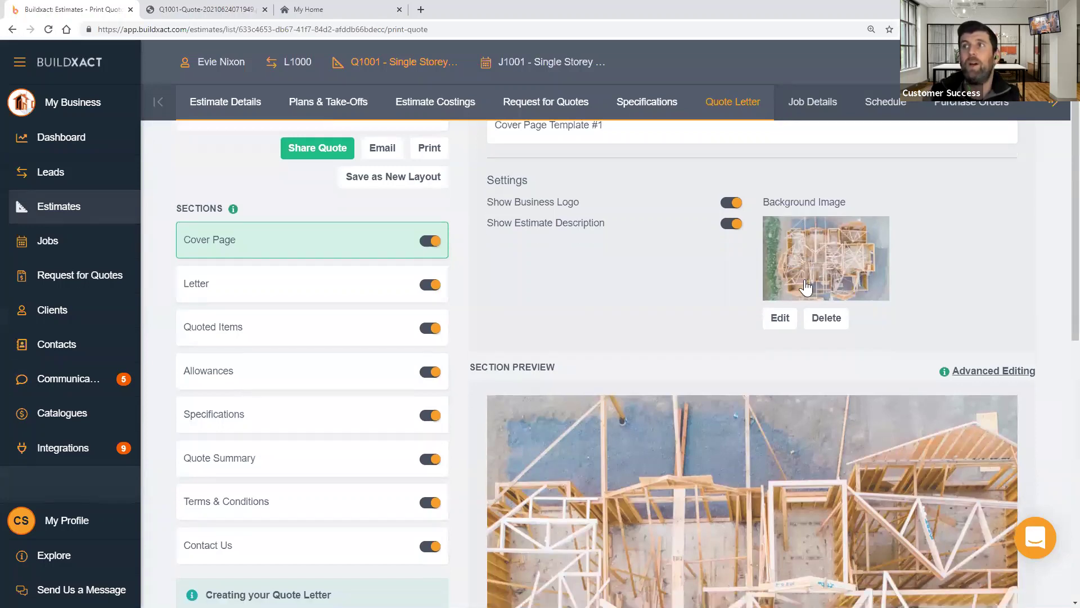
pyautogui.scroll(-5, 826, 358)
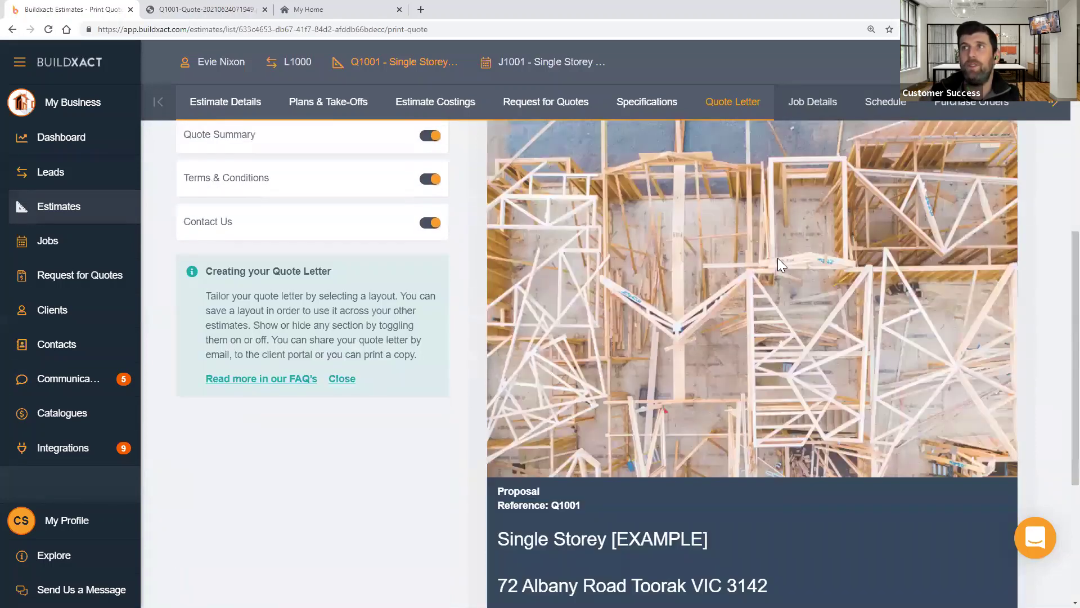
pyautogui.scroll(7, 787, 321)
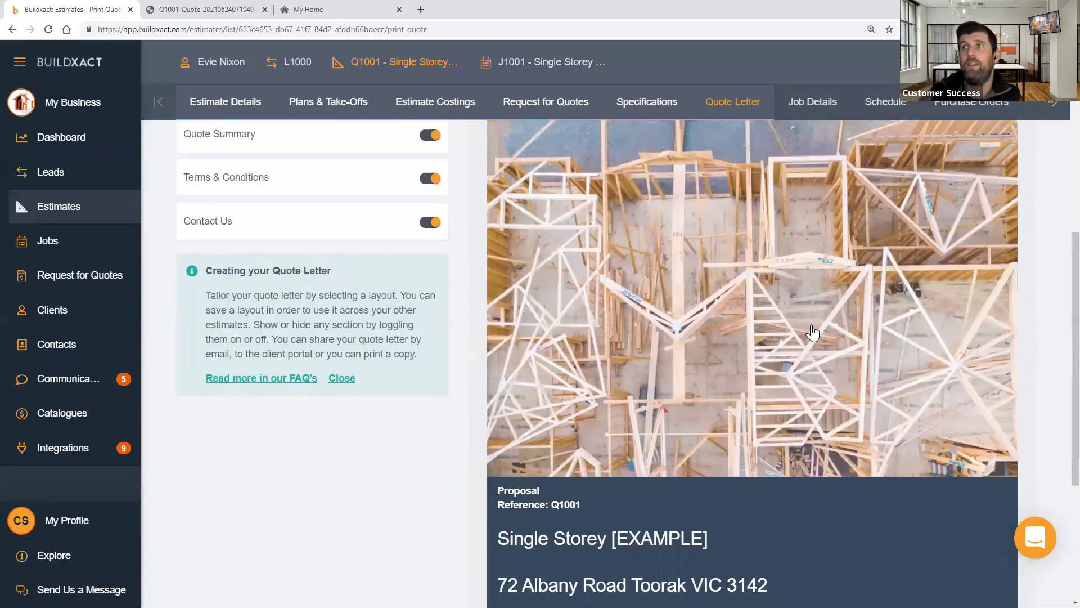
pyautogui.scroll(1, 674, 330)
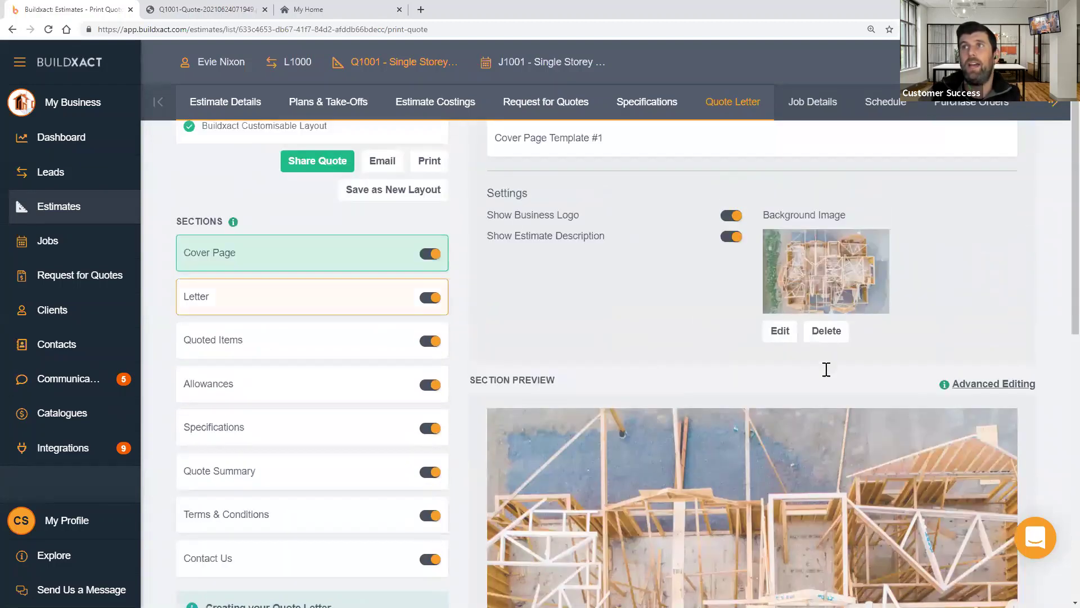
pyautogui.click(265, 296)
pyautogui.scroll(1, 682, 207)
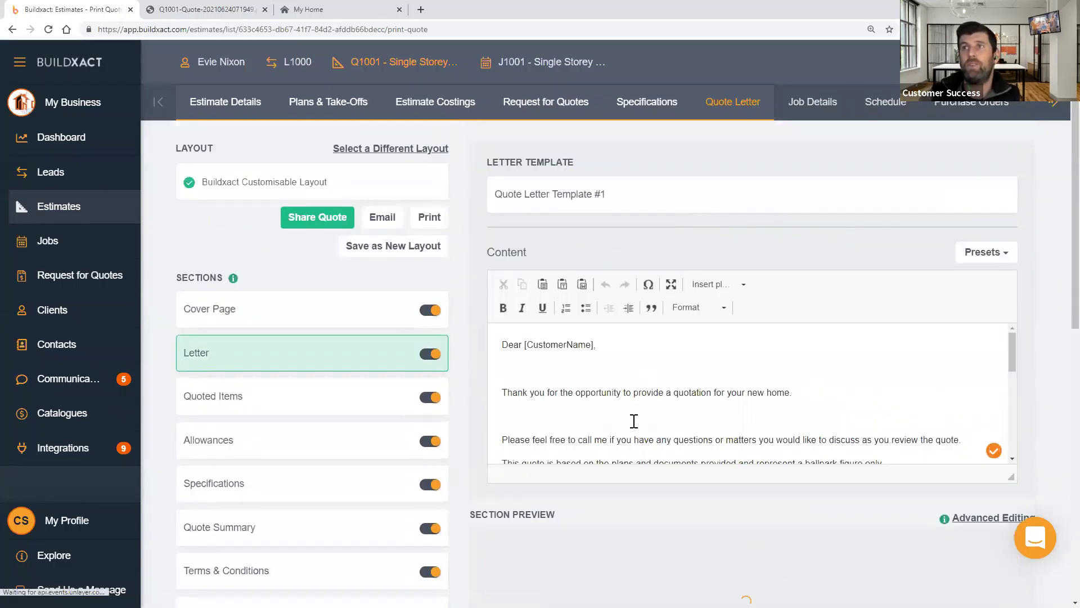
pyautogui.click(972, 259)
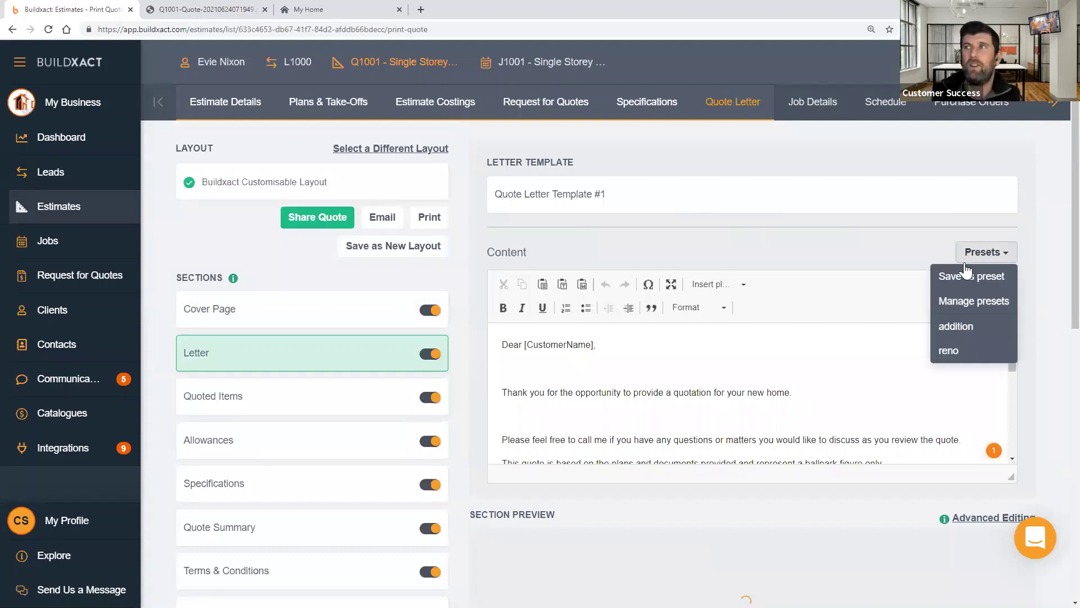
pyautogui.click(895, 243)
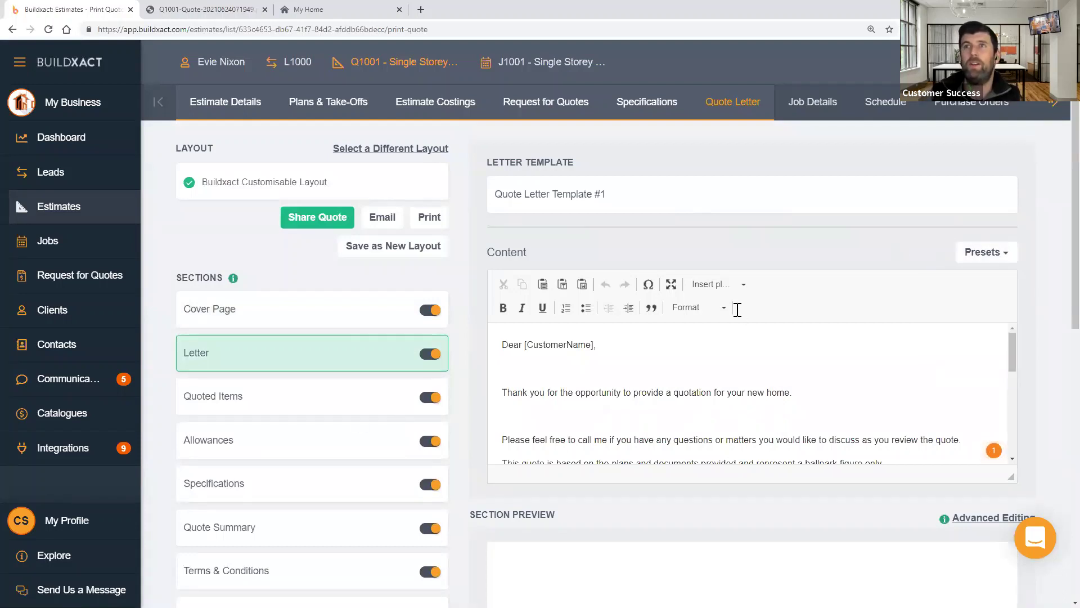
# - Bring up the Quoted Items section and look through its category-total preview
pyautogui.click(331, 415)
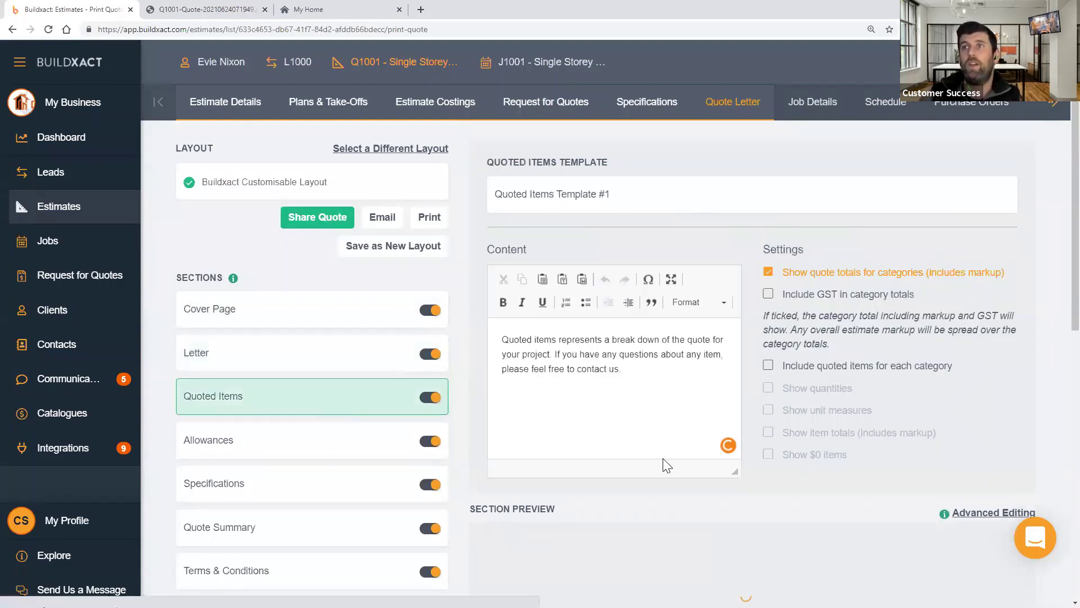
pyautogui.scroll(-2, 662, 458)
pyautogui.scroll(-3, 687, 396)
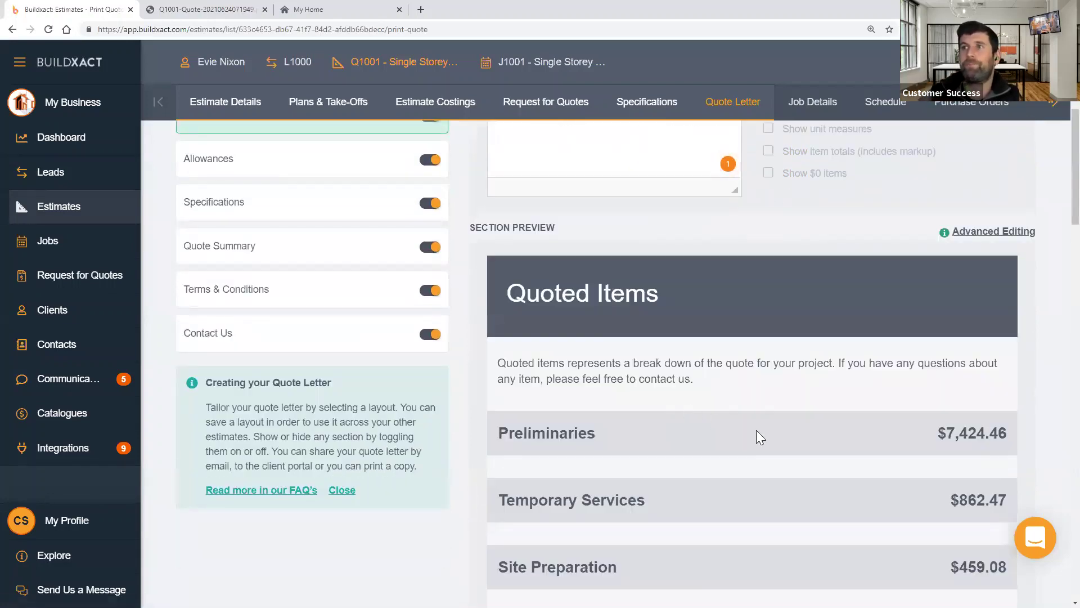
pyautogui.scroll(-1, 756, 429)
pyautogui.scroll(3, 756, 430)
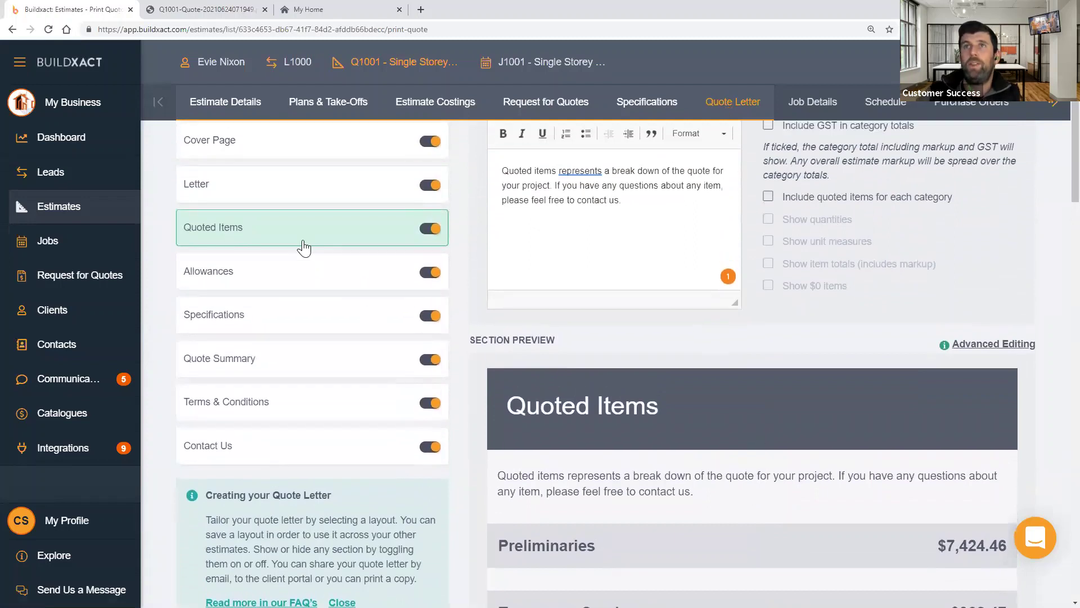
# - In advanced editing, change the Quoted Items heading to 'Estimated Items'
pyautogui.click(1007, 351)
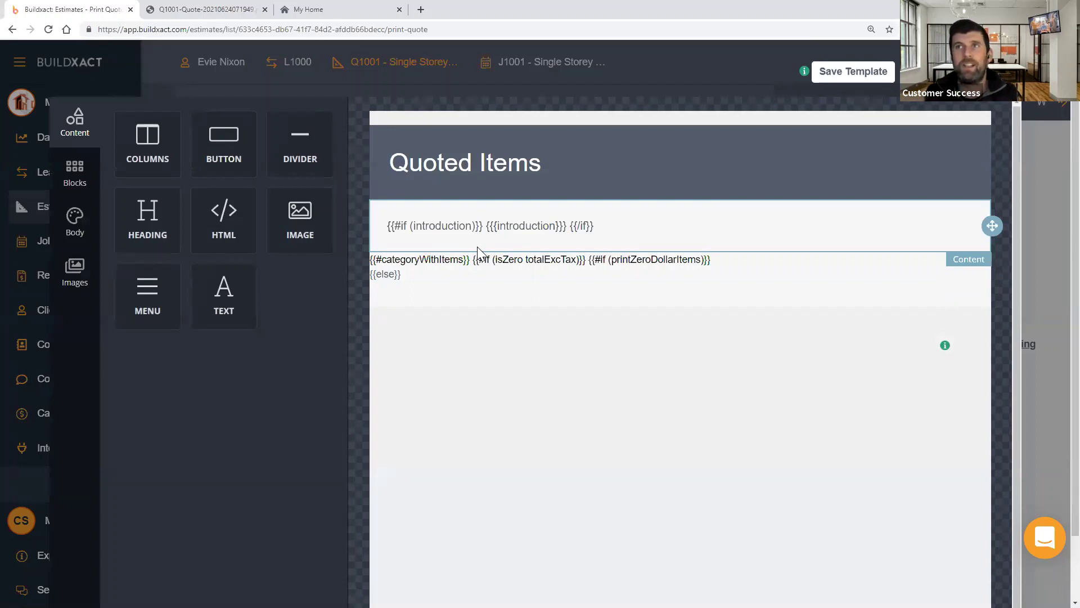
pyautogui.click(448, 160)
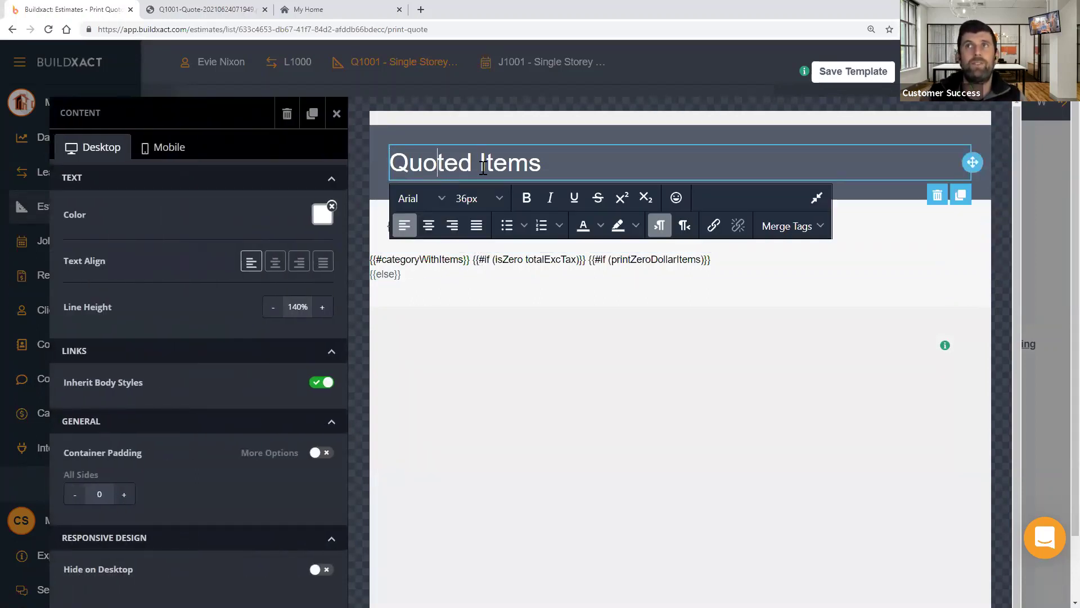
pyautogui.doubleClick(448, 155)
pyautogui.write('Est')
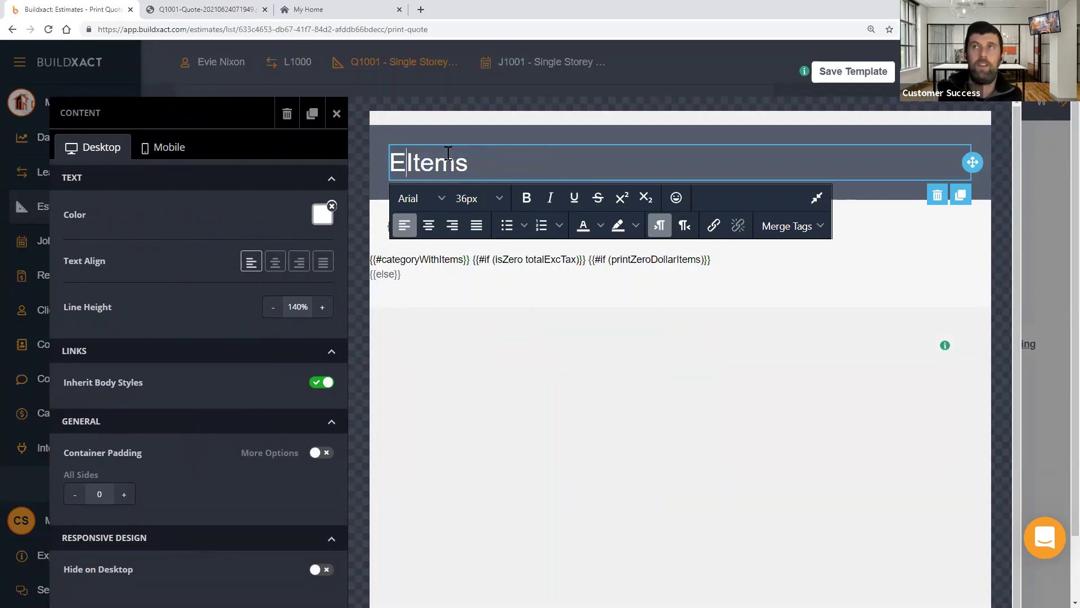
pyautogui.write('imated')
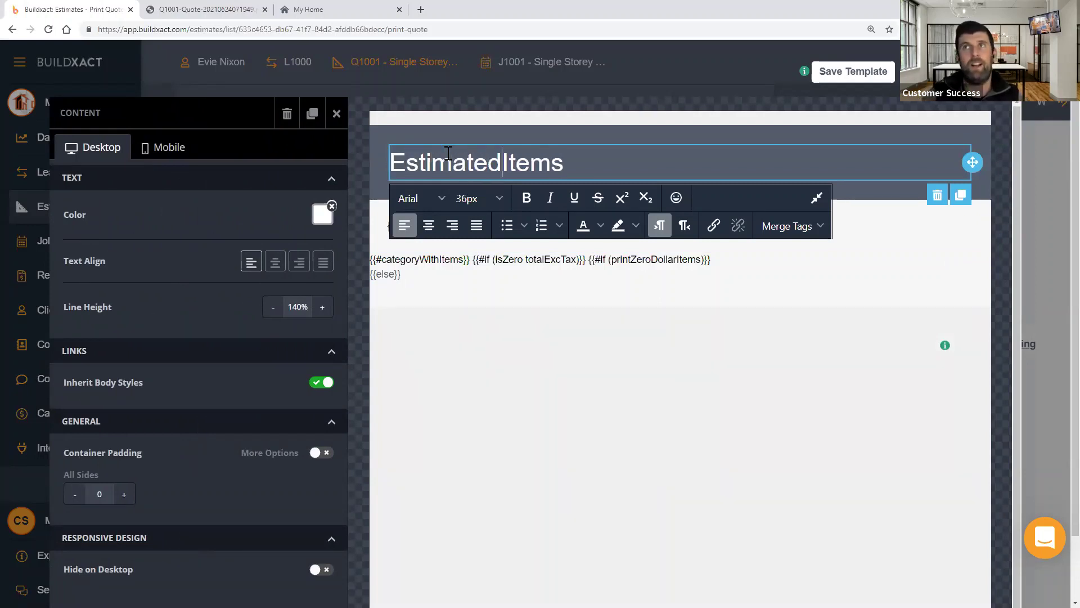
# - Style the Estimated Items heading in Book Antiqua at 14px
pyautogui.click(423, 206)
pyautogui.click(430, 271)
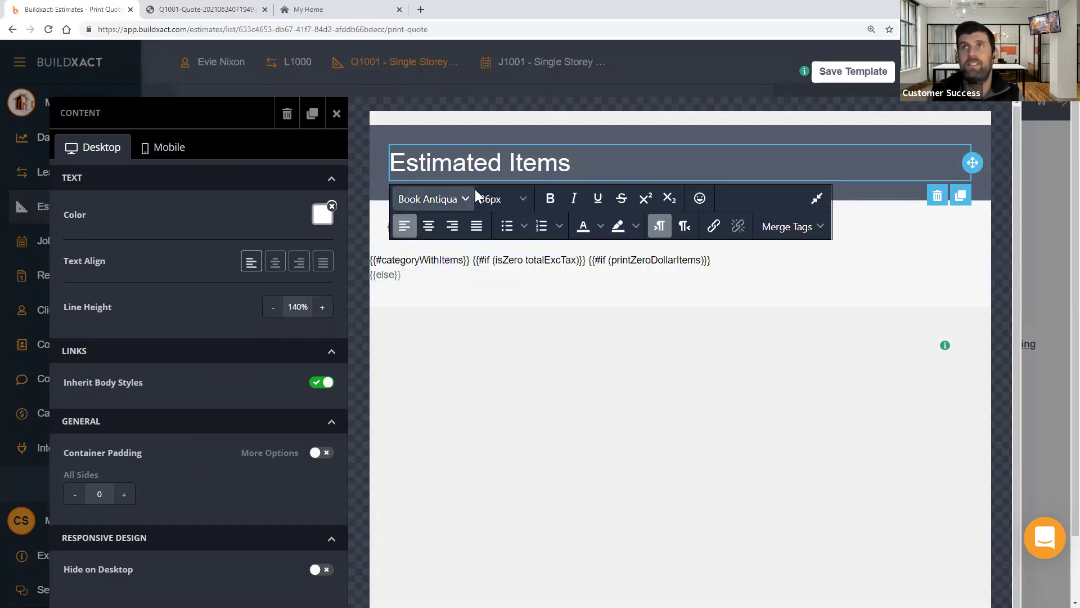
pyautogui.click(492, 199)
pyautogui.click(506, 291)
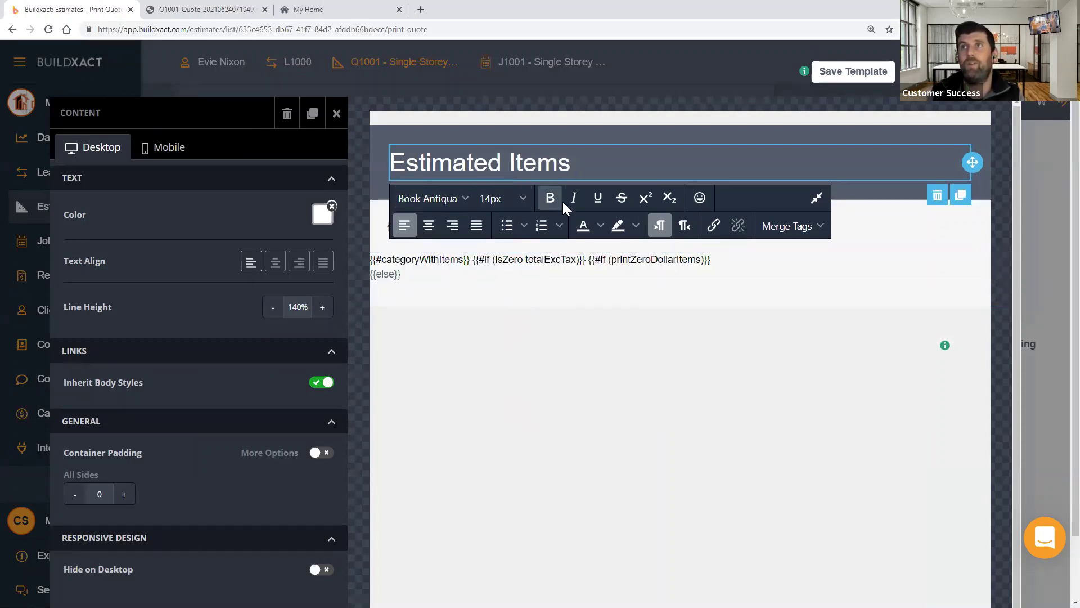
pyautogui.click(603, 346)
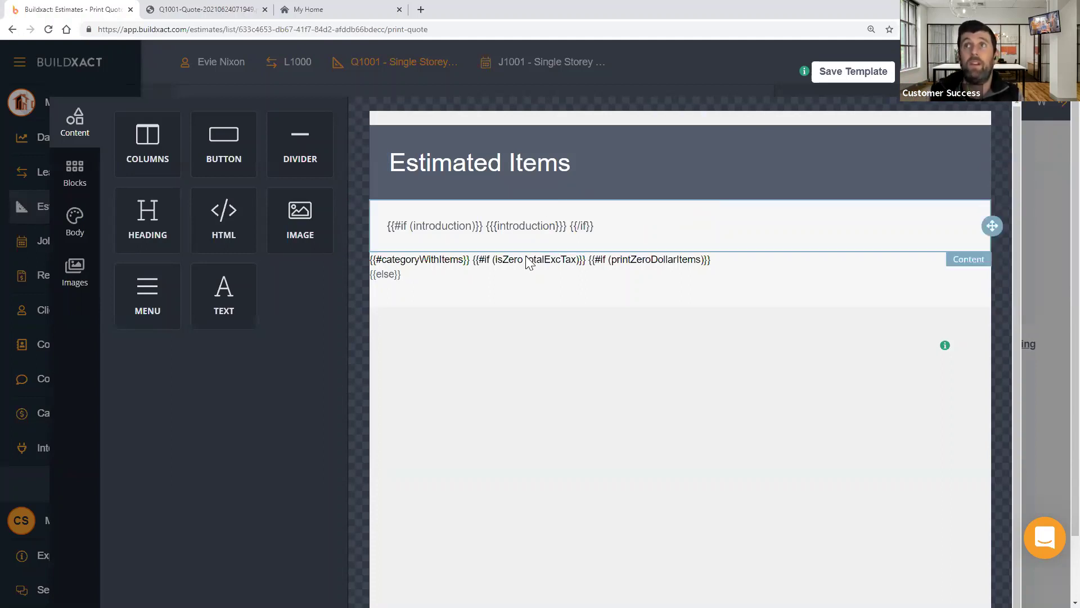
# - Inspect the item listing block's HTML in the template editor, deselecting and reselecting it
pyautogui.click(495, 264)
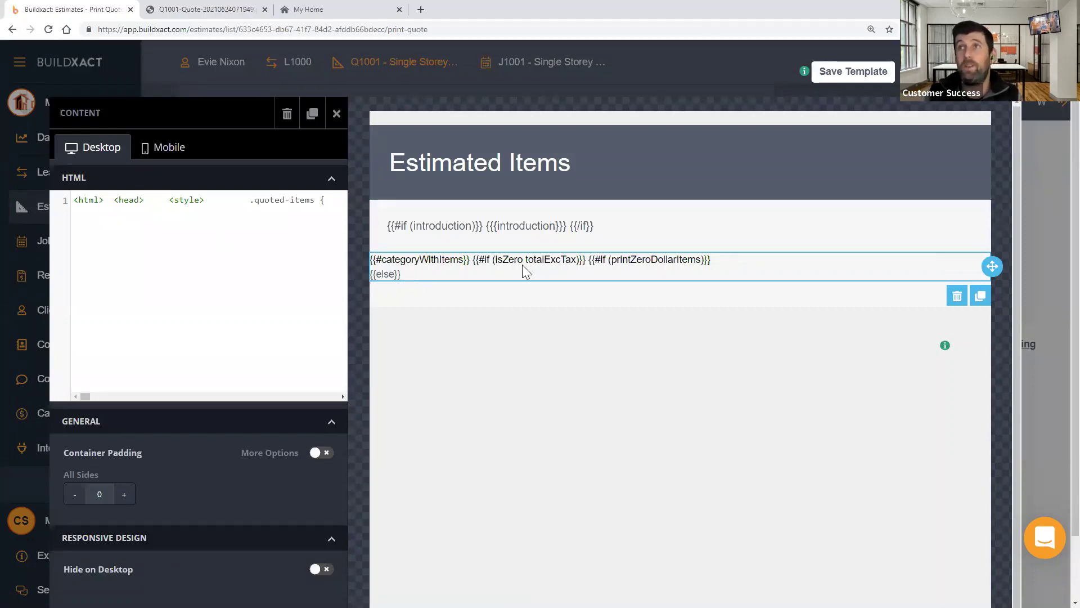
pyautogui.click(554, 360)
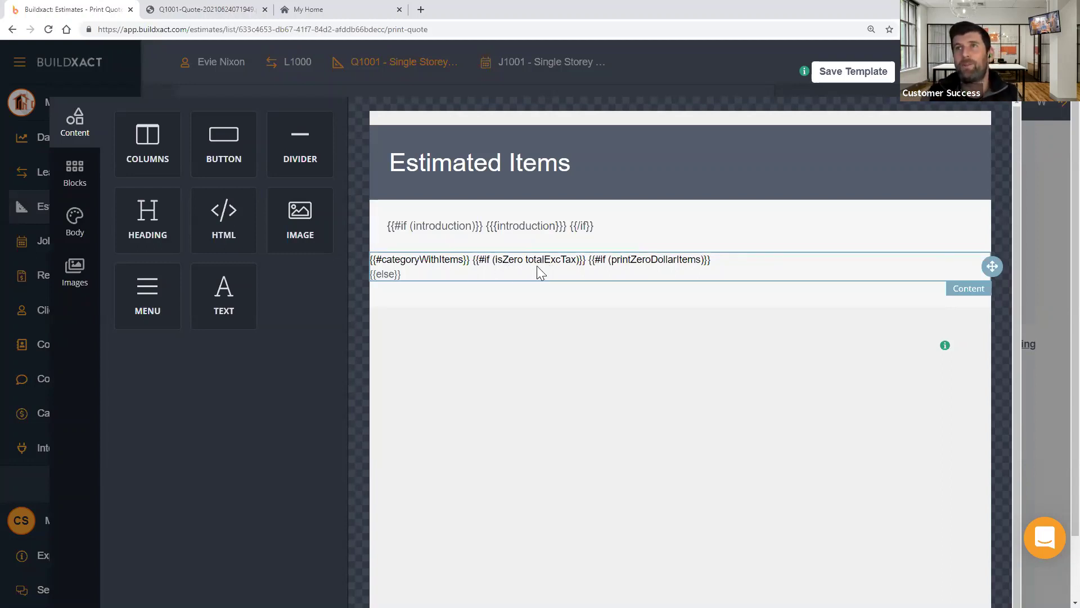
pyautogui.click(508, 264)
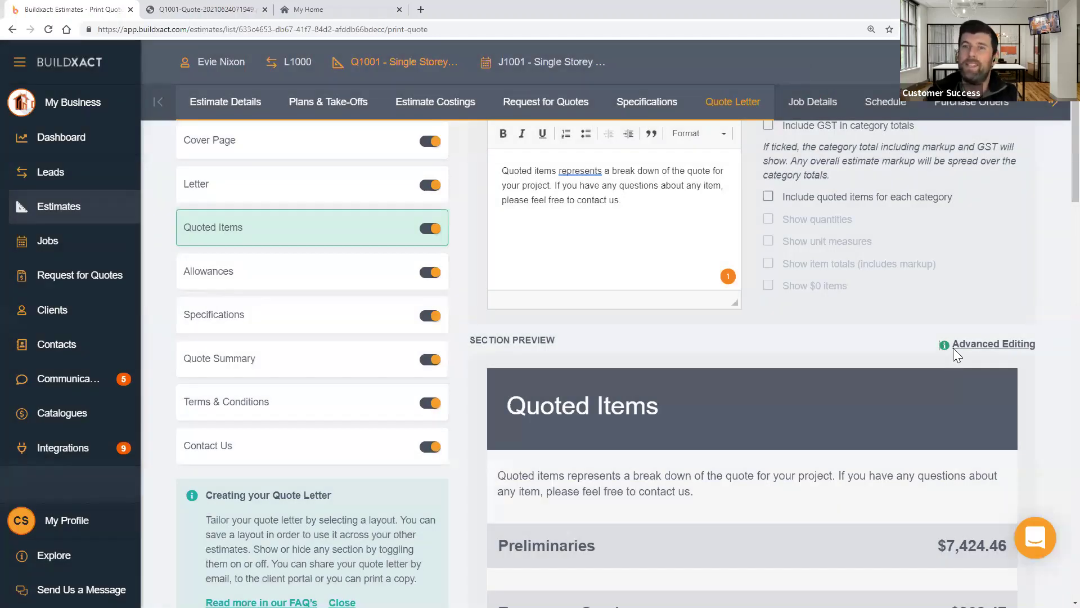
pyautogui.scroll(-1, 953, 348)
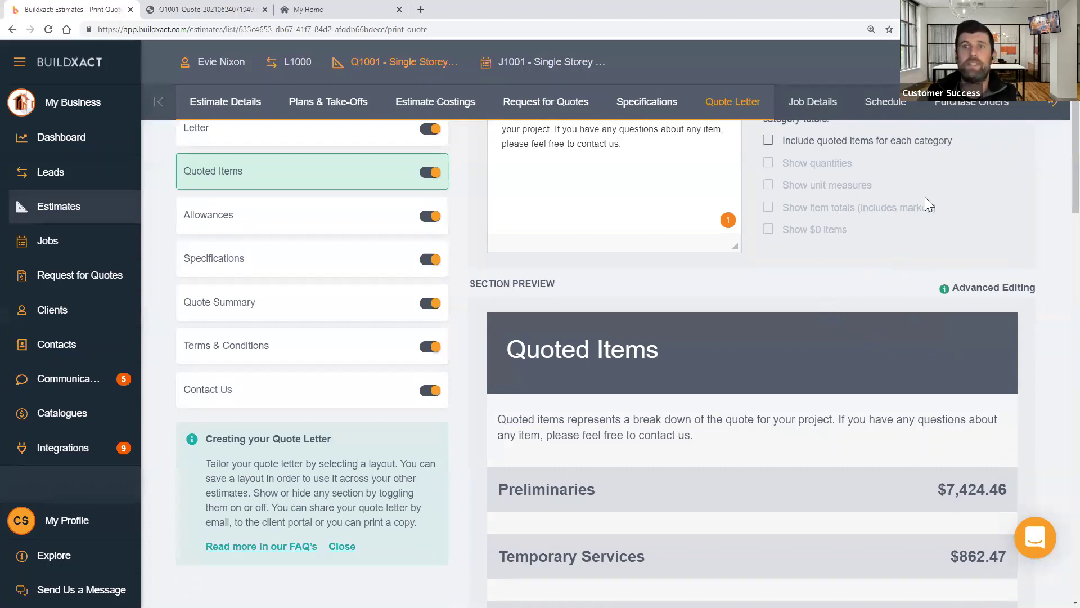
pyautogui.scroll(3, 988, 249)
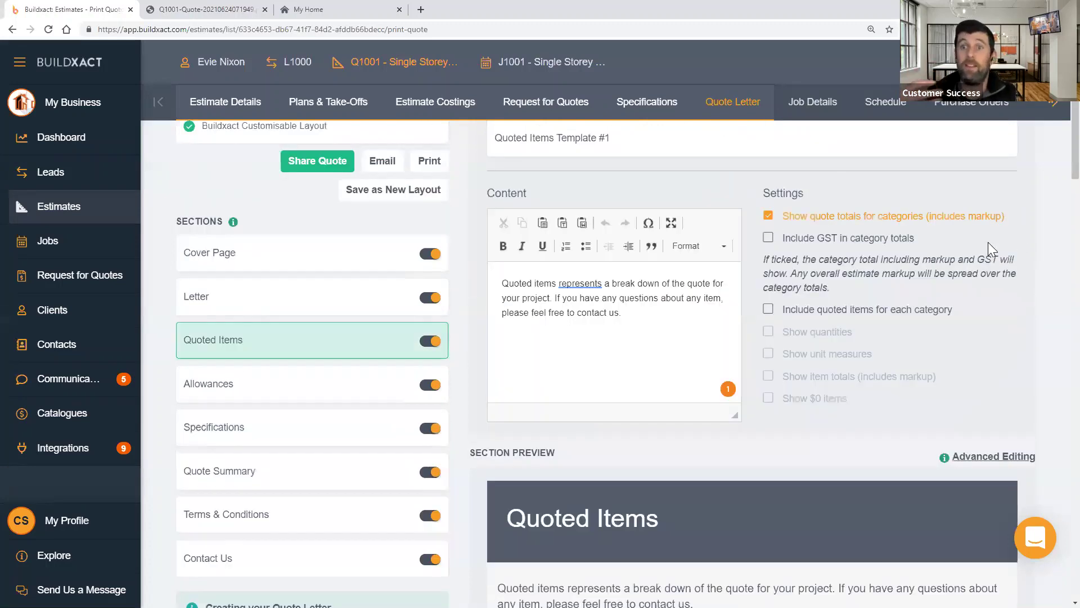
pyautogui.scroll(-1, 979, 371)
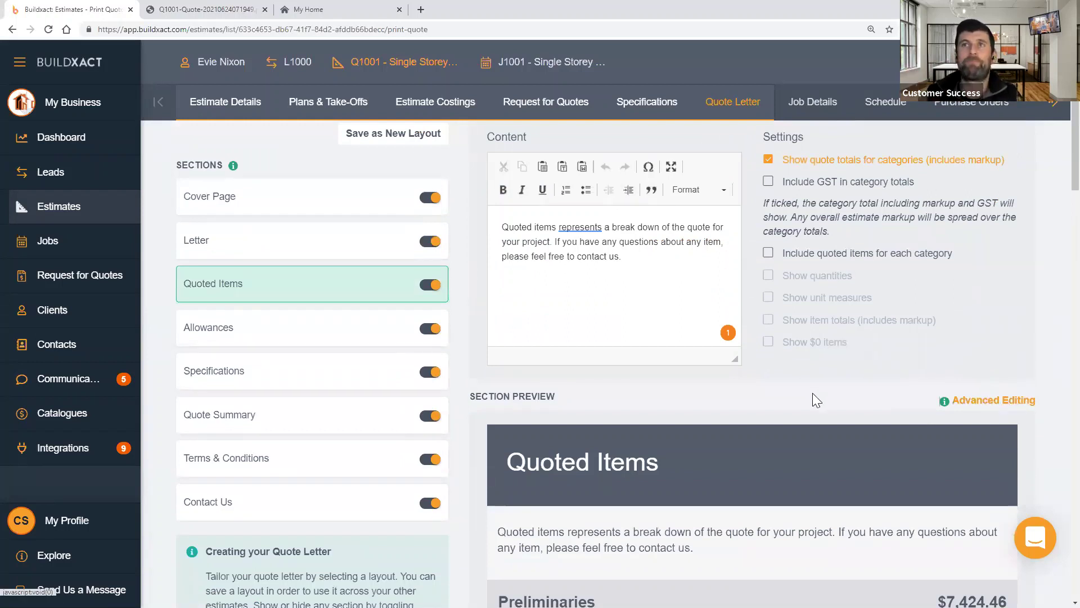
pyautogui.click(359, 338)
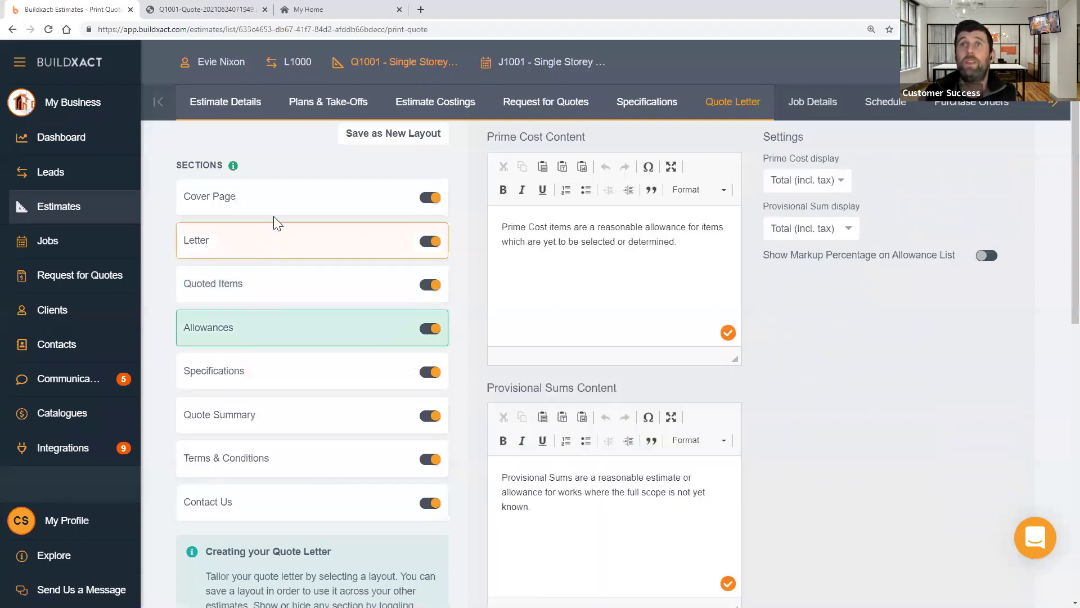
pyautogui.click(298, 382)
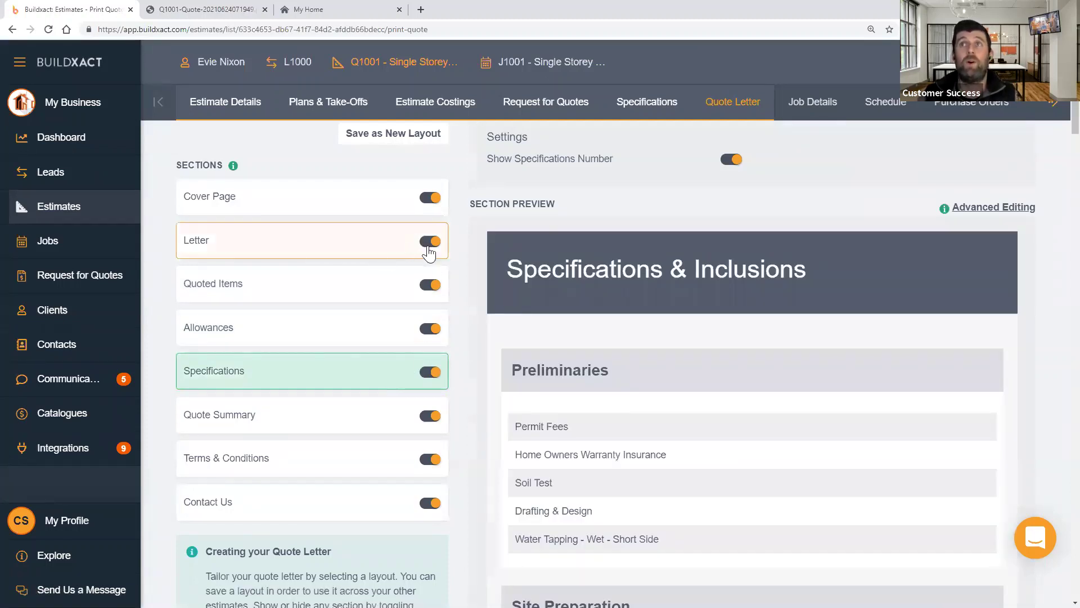
pyautogui.click(379, 287)
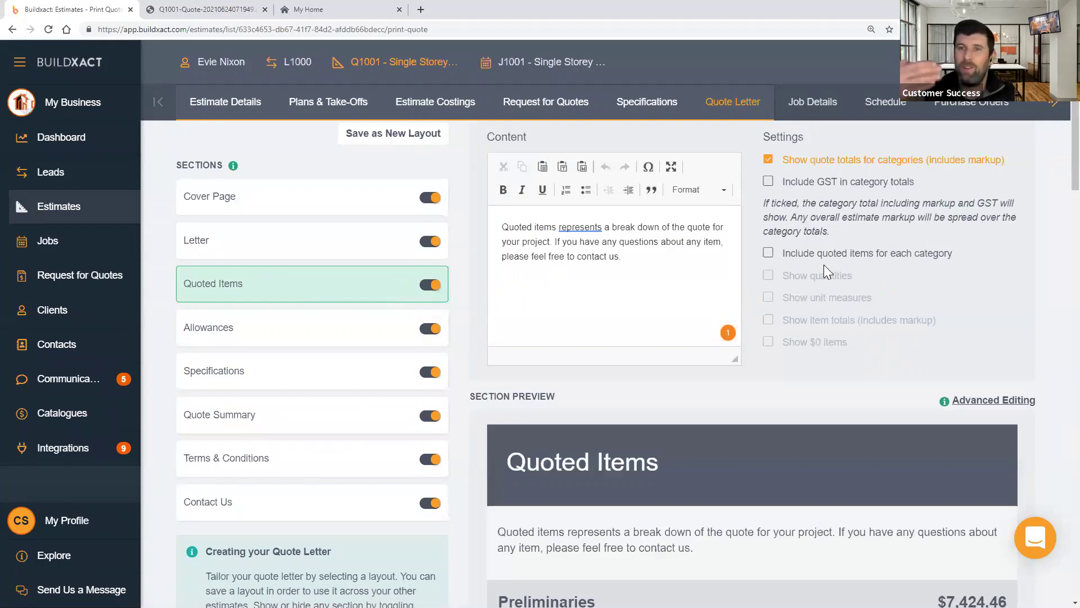
# - Switch off Quoted Items and review the Quote Summary's category totals, then show Allowances
pyautogui.click(433, 289)
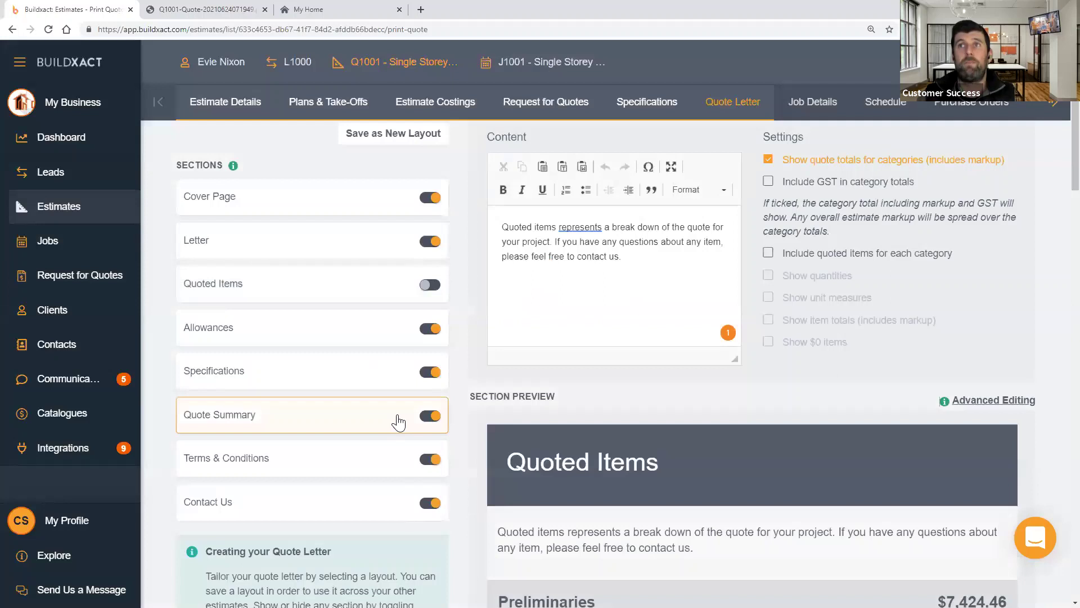
pyautogui.click(398, 422)
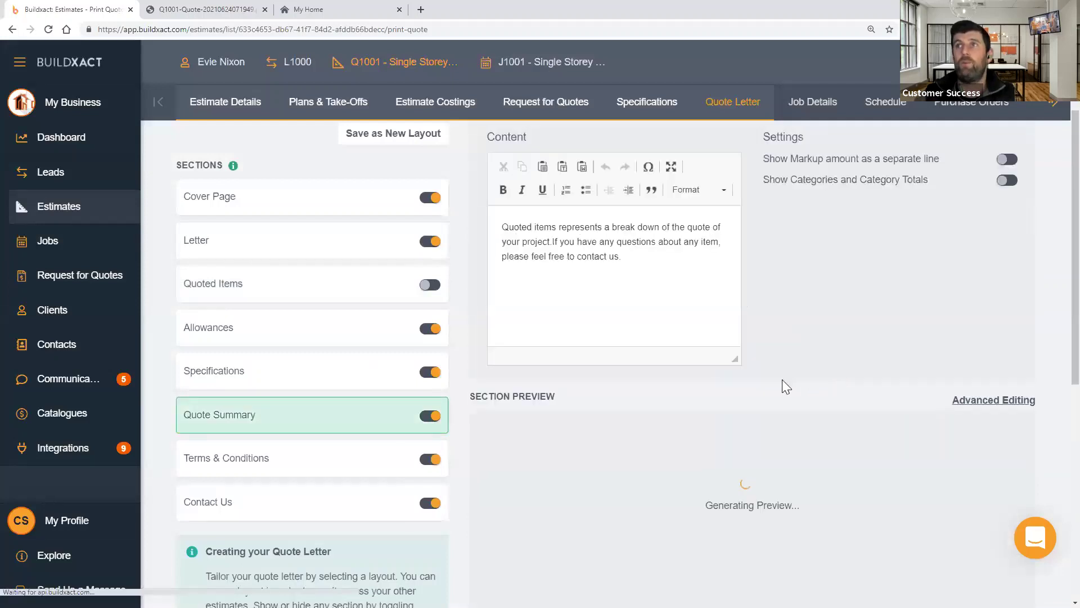
pyautogui.scroll(-2, 782, 380)
pyautogui.scroll(-1, 520, 339)
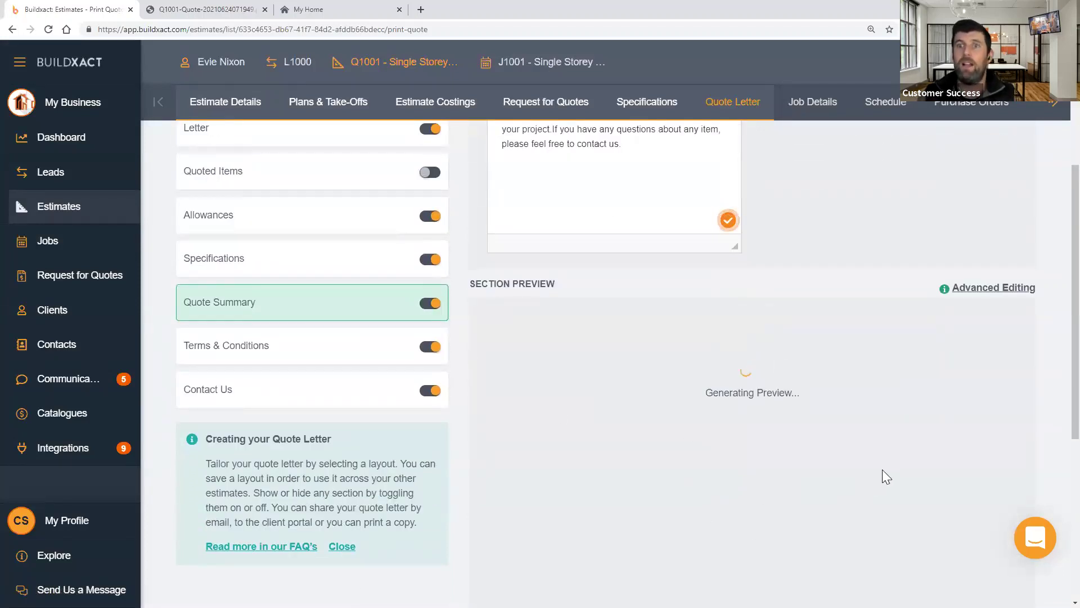
pyautogui.scroll(2, 903, 445)
pyautogui.scroll(3, 909, 436)
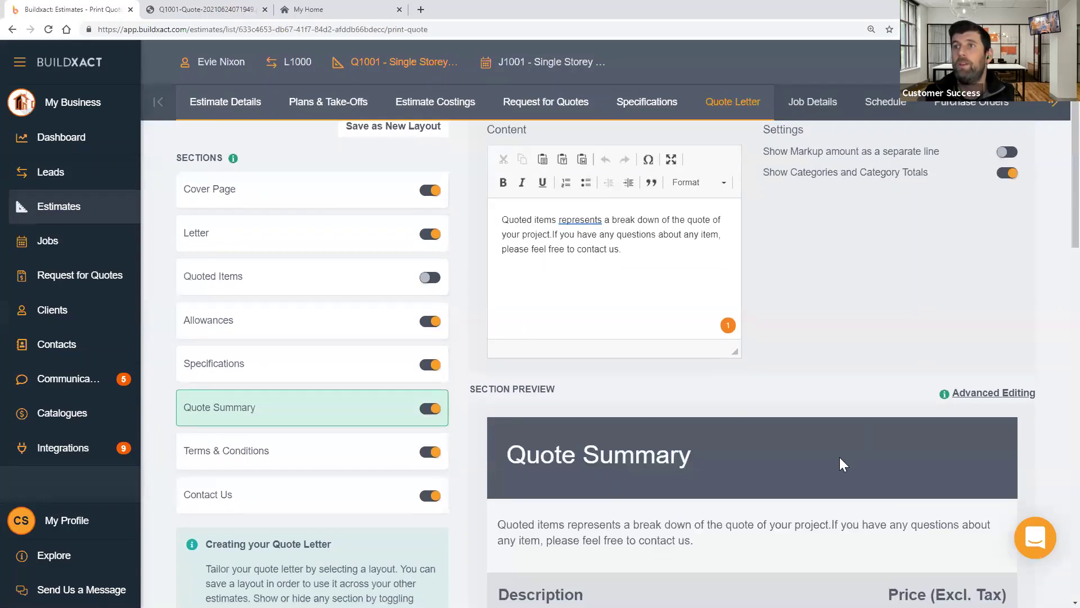
pyautogui.scroll(-6, 840, 457)
pyautogui.scroll(8, 937, 284)
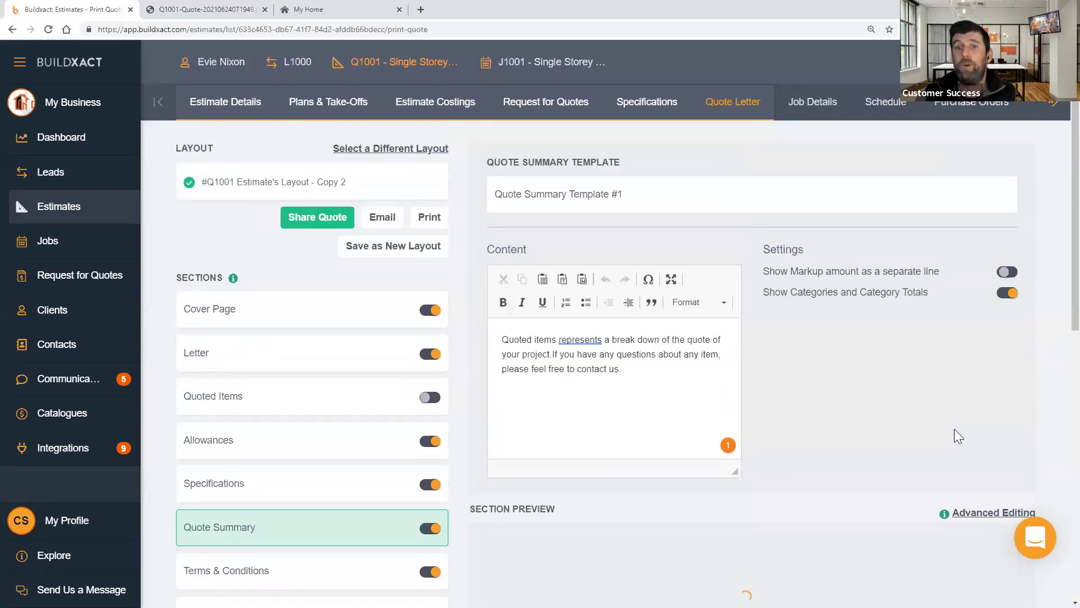
pyautogui.scroll(-15, 954, 428)
pyautogui.scroll(-20, 964, 463)
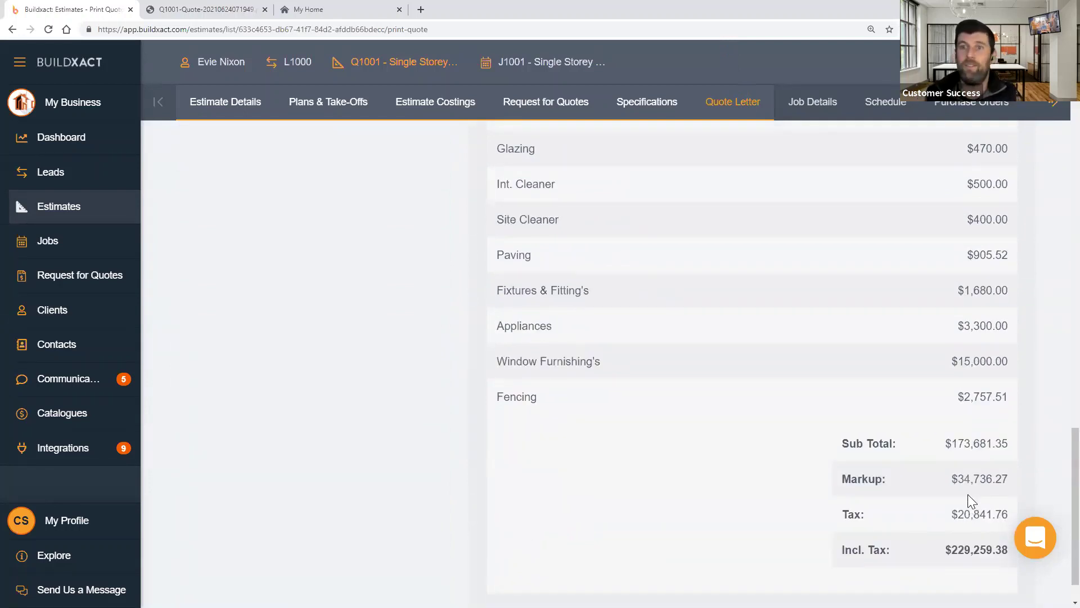
pyautogui.scroll(20, 572, 323)
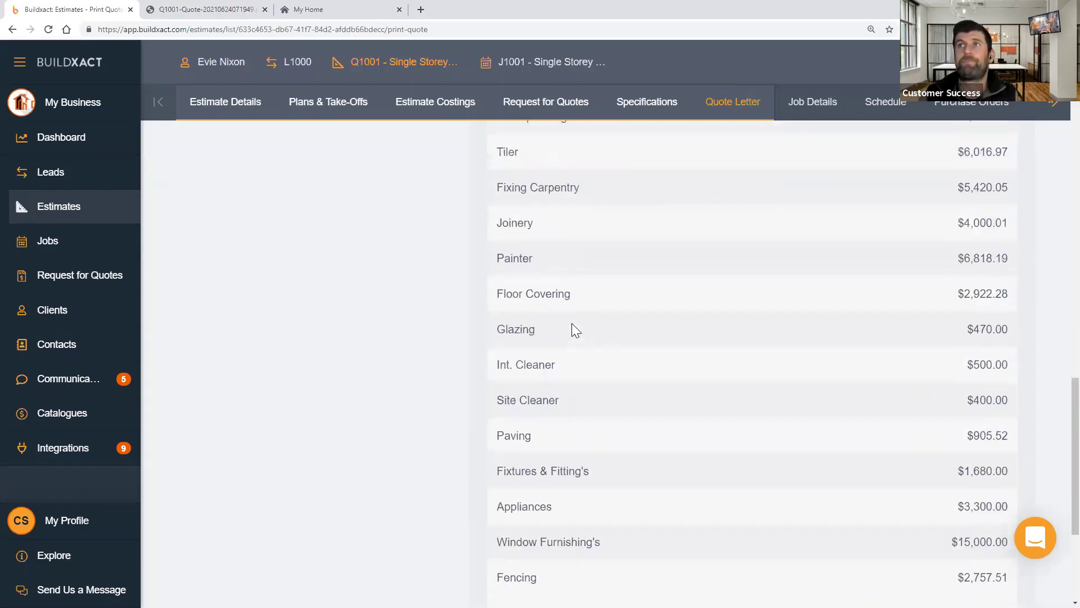
pyautogui.scroll(6, 280, 391)
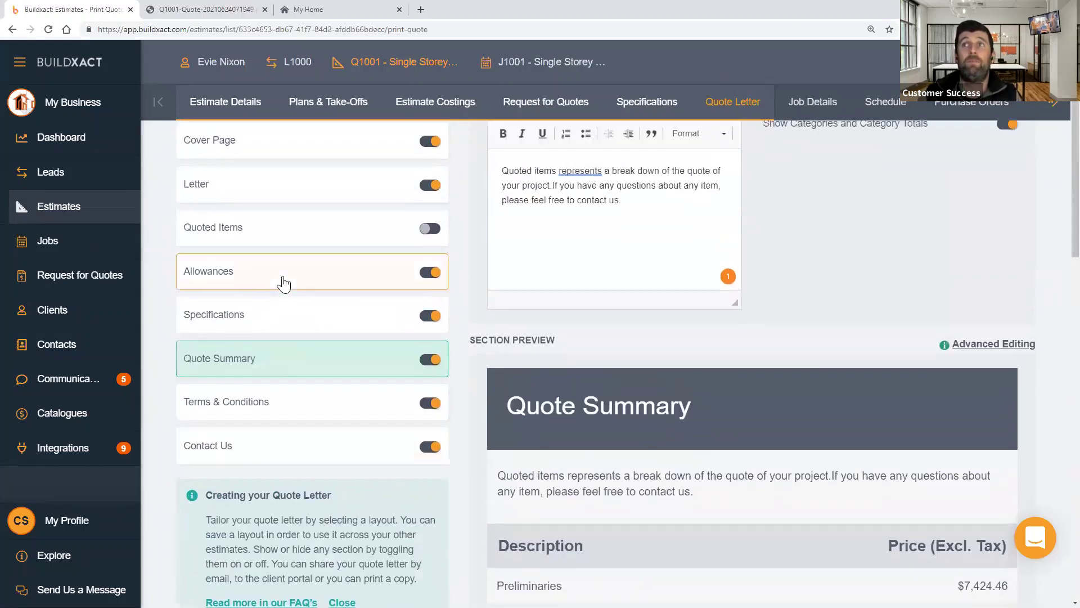
pyautogui.click(280, 279)
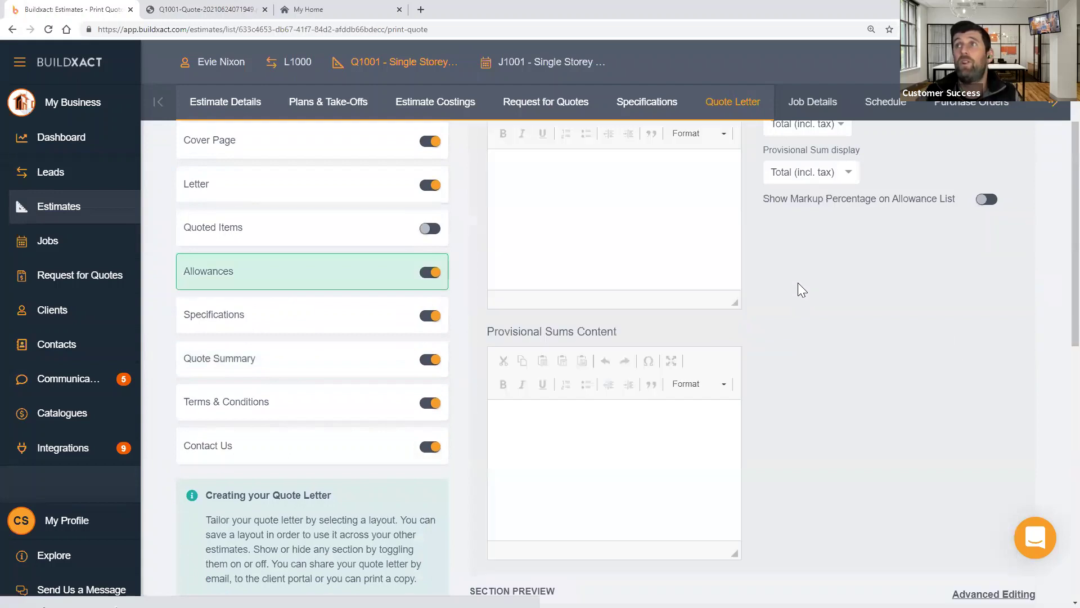
# - Show prime costs and provisional sums as full breakdowns in the Allowances section
pyautogui.scroll(3, 798, 284)
pyautogui.click(810, 292)
pyautogui.click(808, 365)
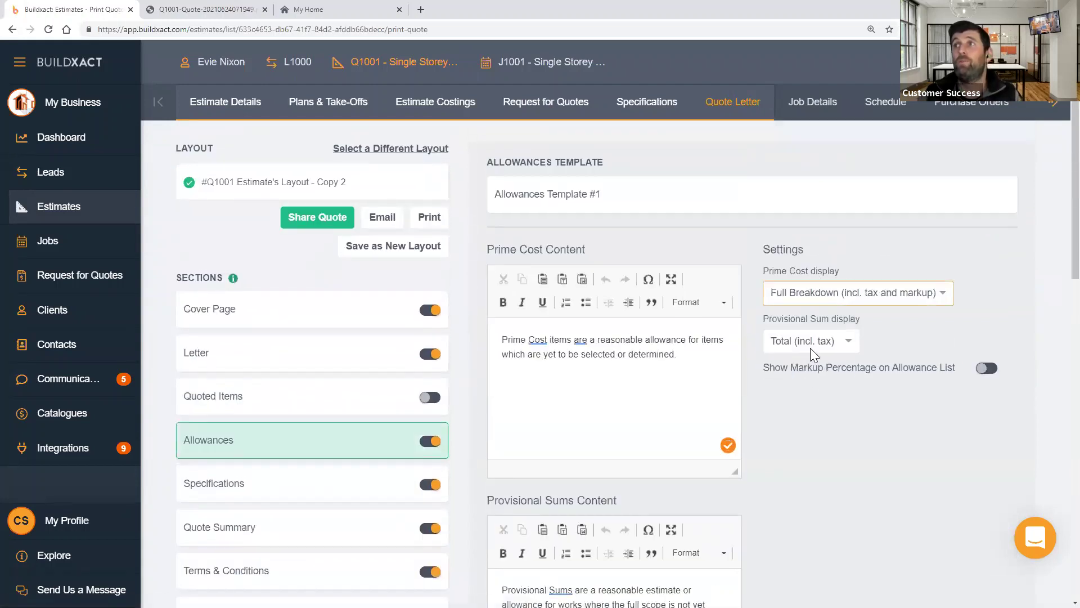
pyautogui.click(810, 348)
pyautogui.click(808, 413)
pyautogui.moveTo(536, 339); pyautogui.dragTo(657, 369)
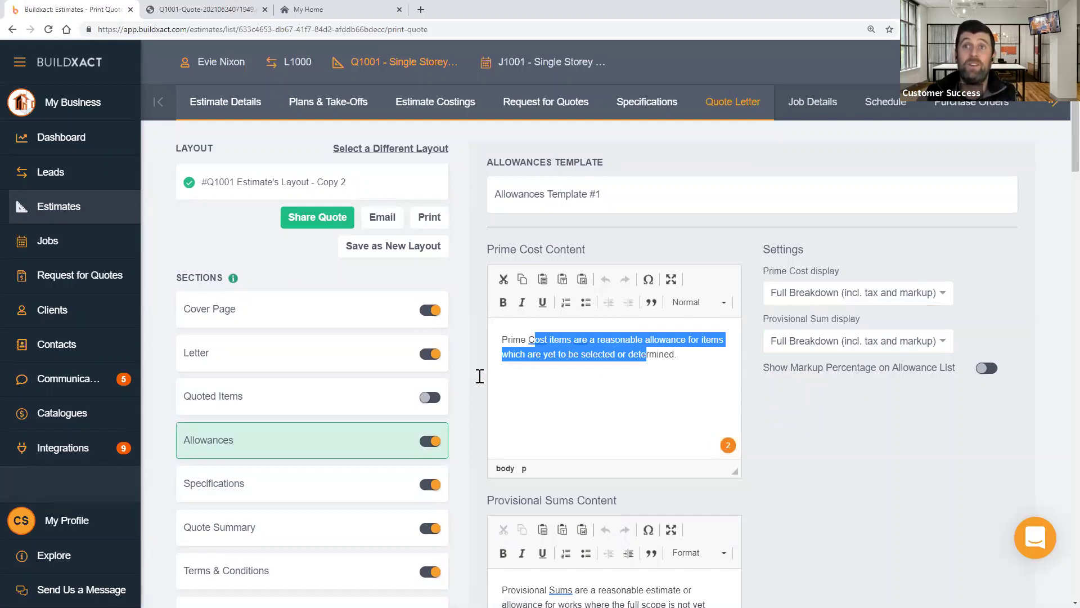
pyautogui.scroll(-2, 347, 387)
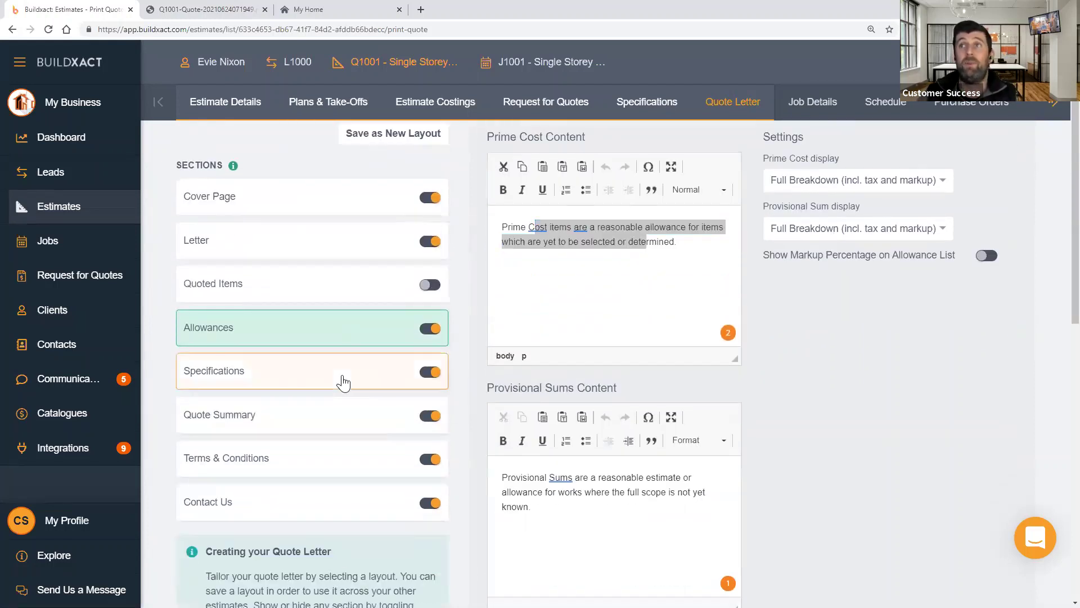
# - Preview the Specifications & Inclusions section built from Specifications Template #1
pyautogui.click(354, 380)
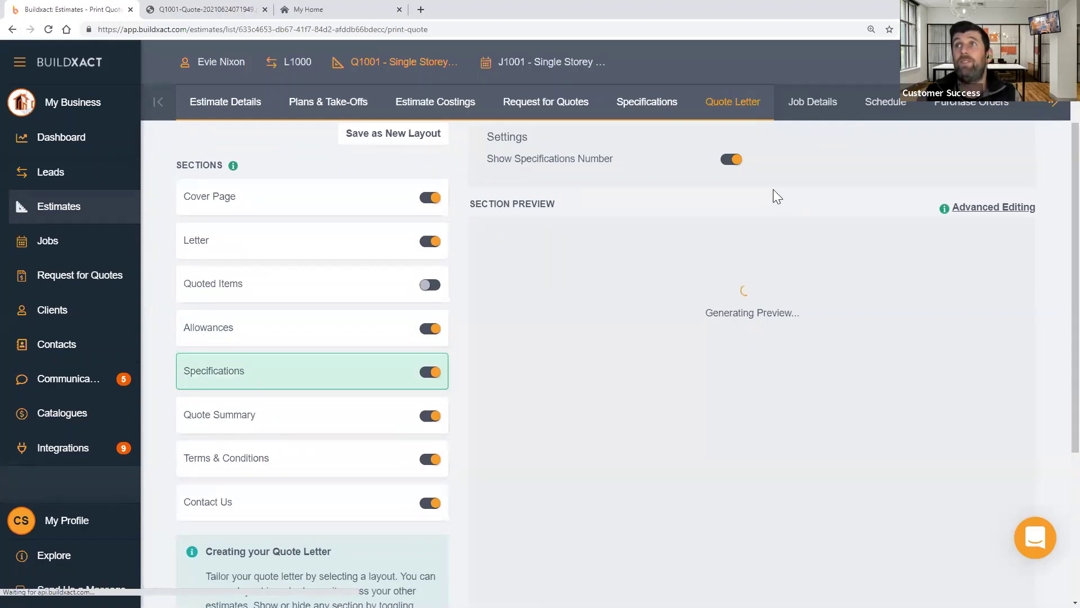
pyautogui.scroll(2, 761, 208)
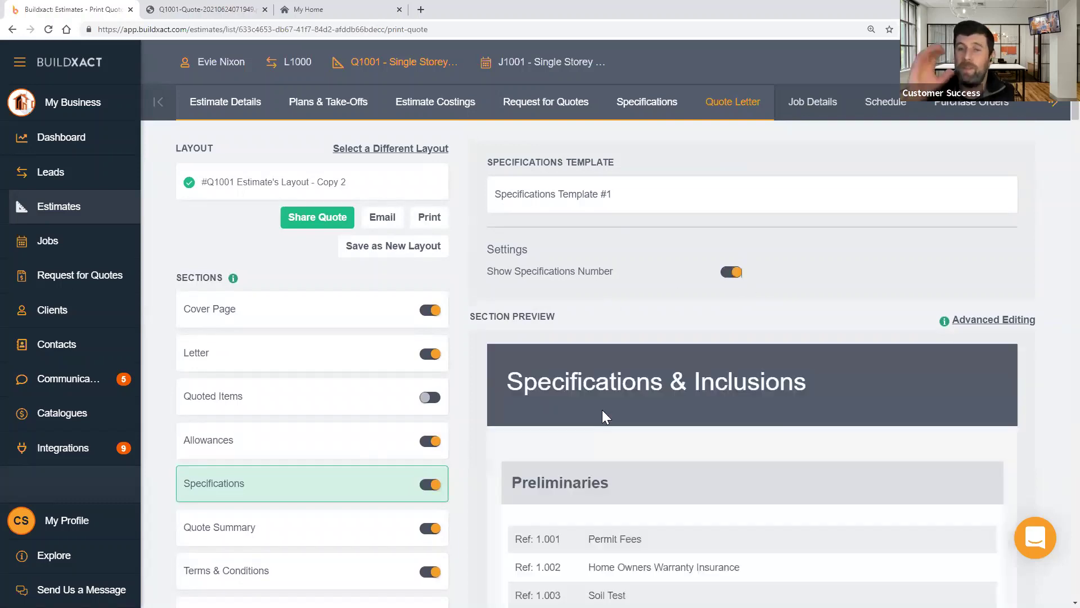
pyautogui.scroll(-4, 606, 417)
pyautogui.scroll(-8, 602, 414)
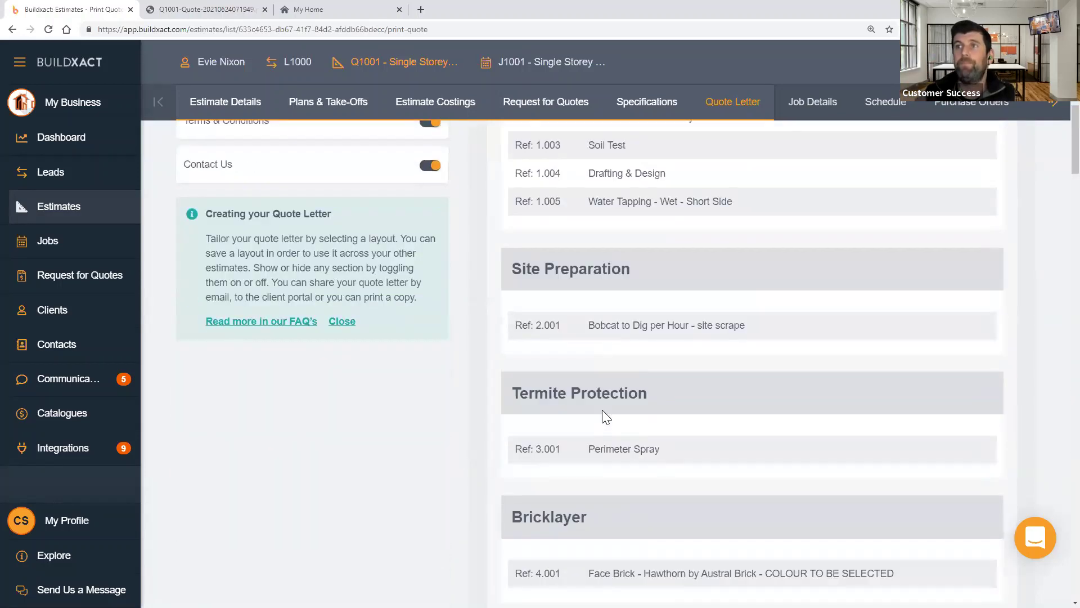
pyautogui.scroll(7, 556, 413)
pyautogui.scroll(3, 313, 343)
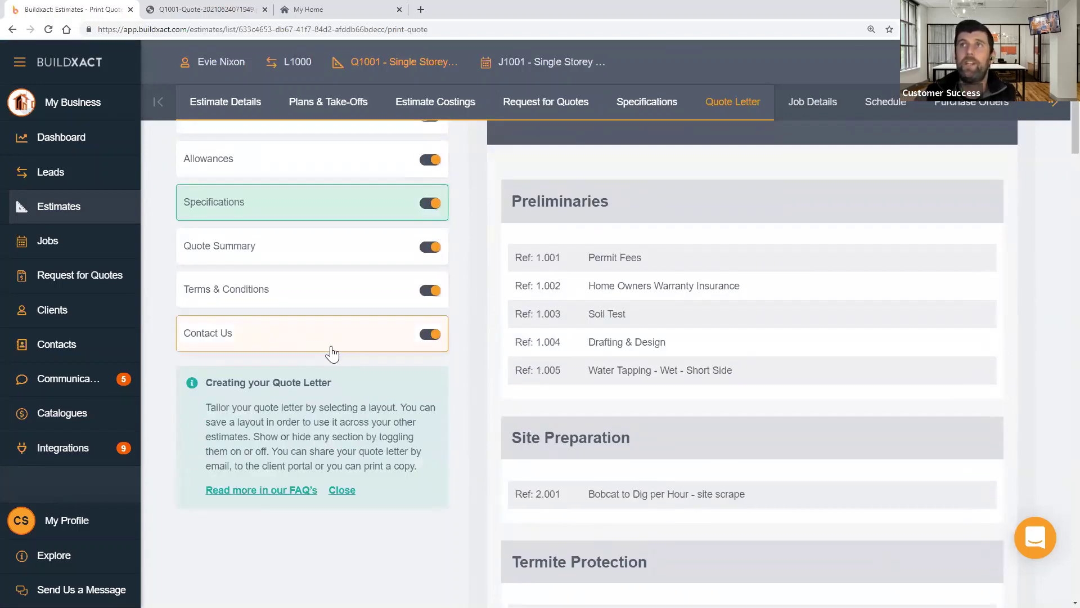
pyautogui.scroll(5, 338, 371)
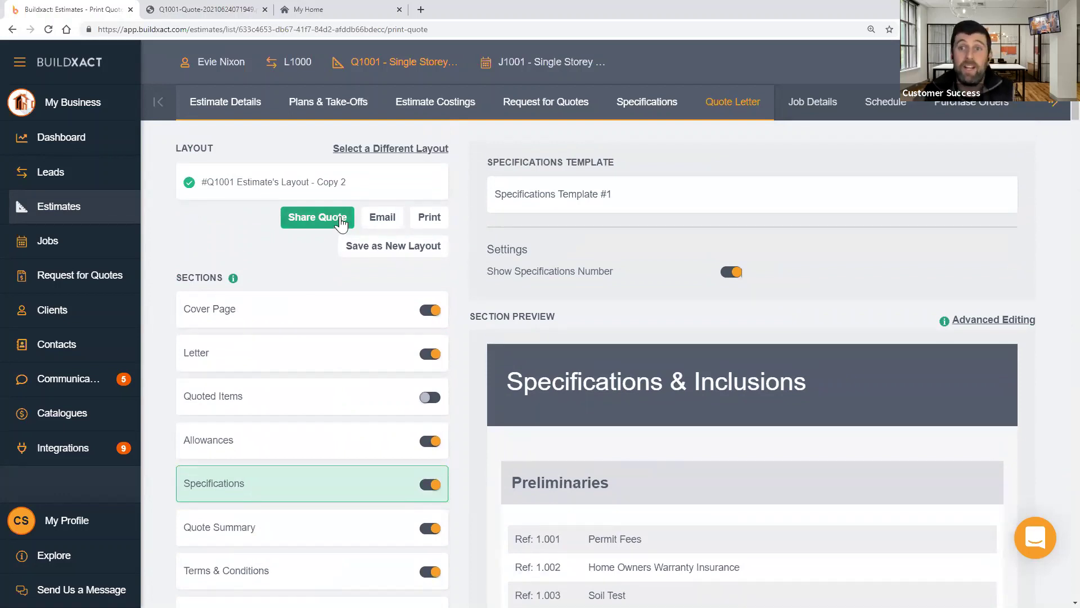
# - Print the Q1001 quote letter to generate its customer PDF
pyautogui.click(432, 217)
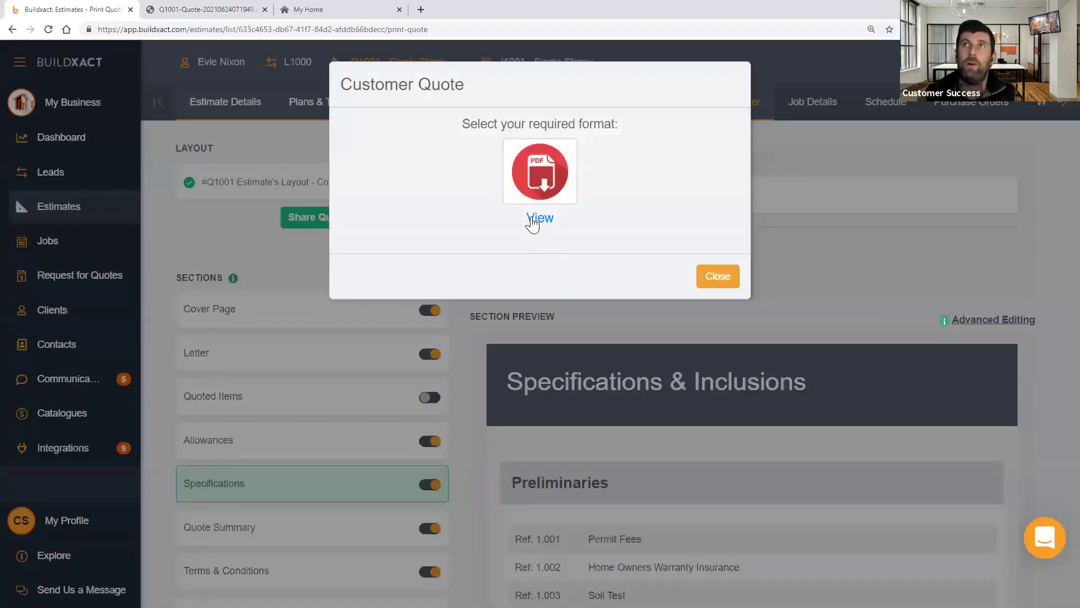
# - Open the generated Q1001 quote PDF and read all 15 pages to the contact back page
pyautogui.click(533, 219)
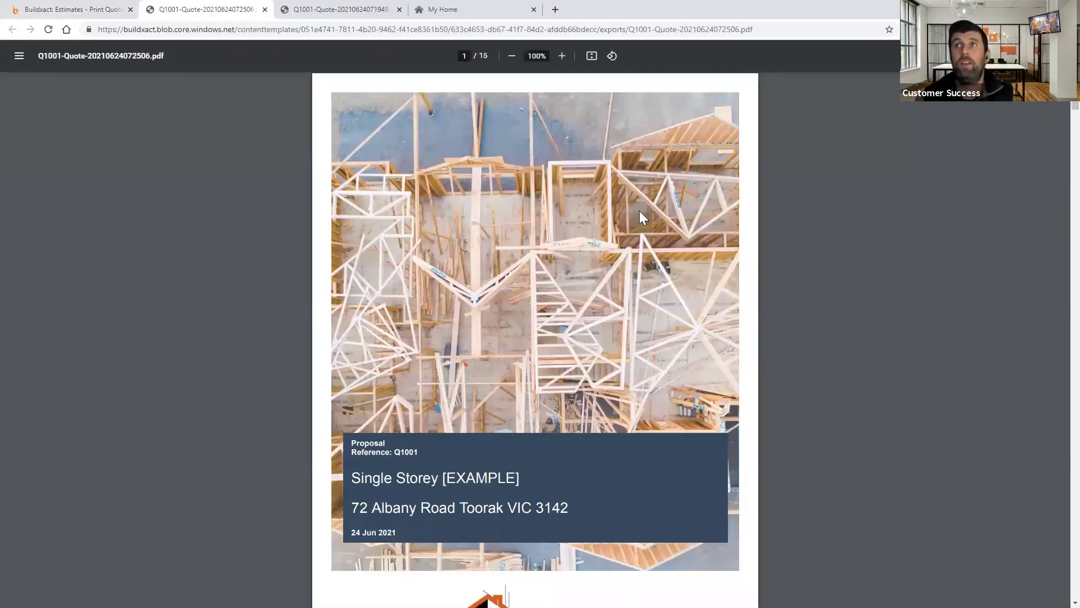
pyautogui.scroll(-1, 639, 210)
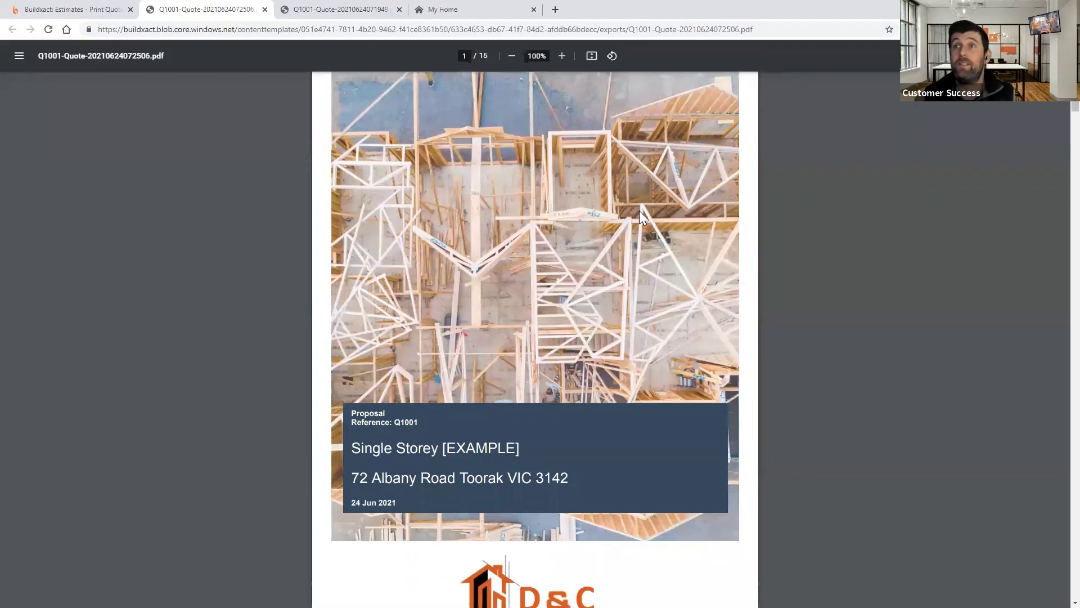
pyautogui.scroll(-2, 639, 211)
pyautogui.scroll(2, 470, 150)
pyautogui.scroll(-3, 534, 199)
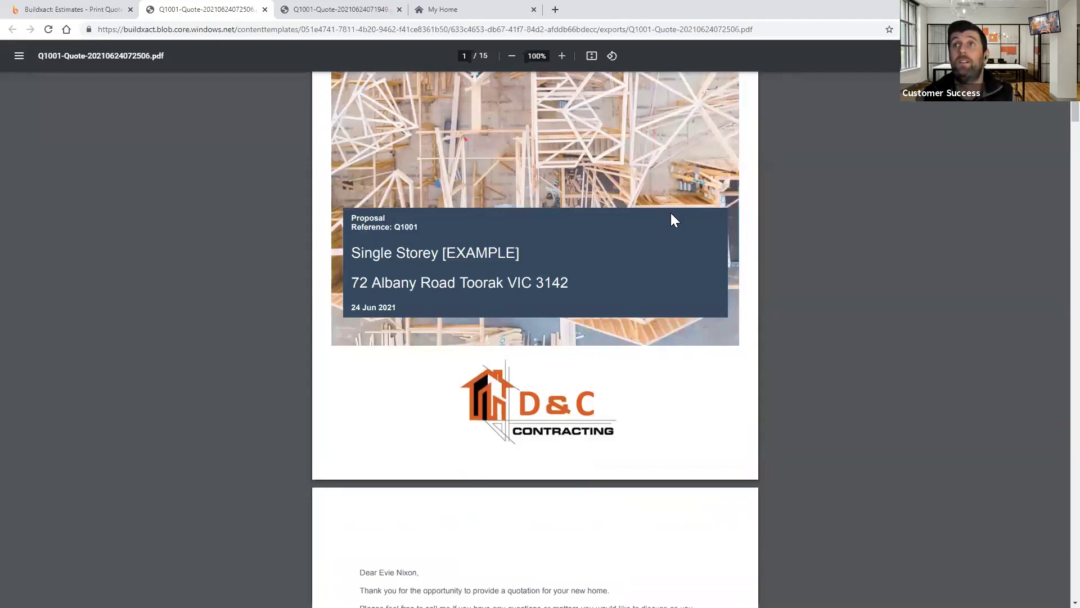
pyautogui.scroll(-5, 671, 214)
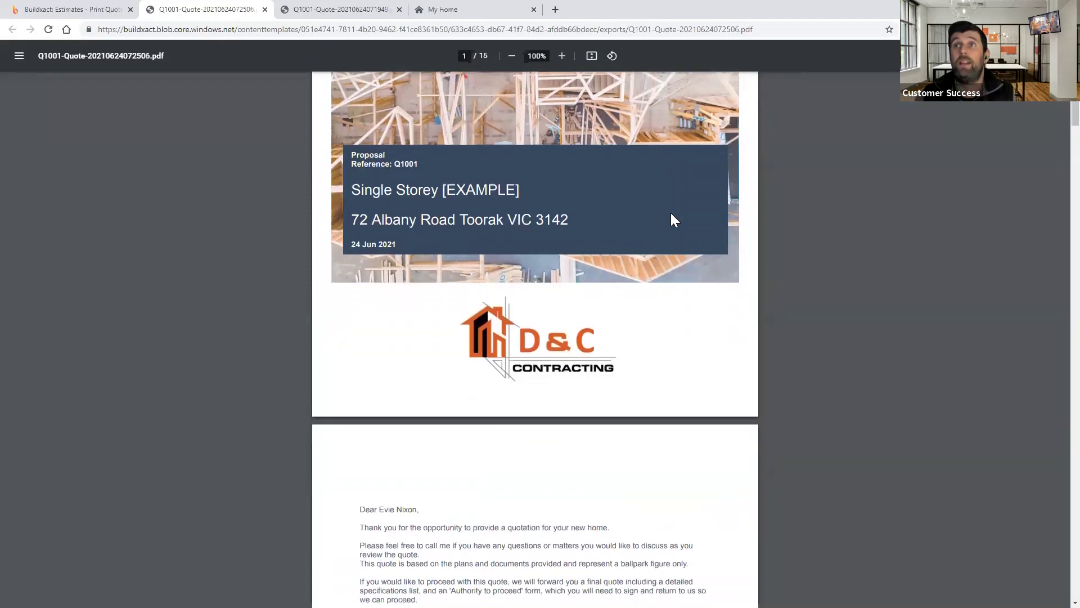
pyautogui.scroll(-3, 675, 219)
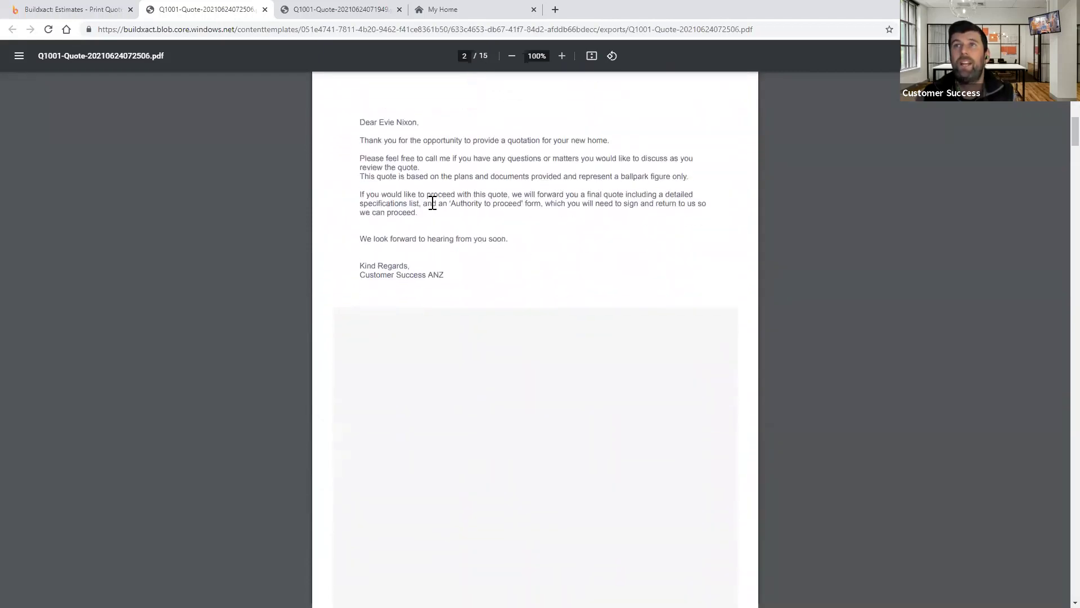
pyautogui.scroll(-8, 551, 284)
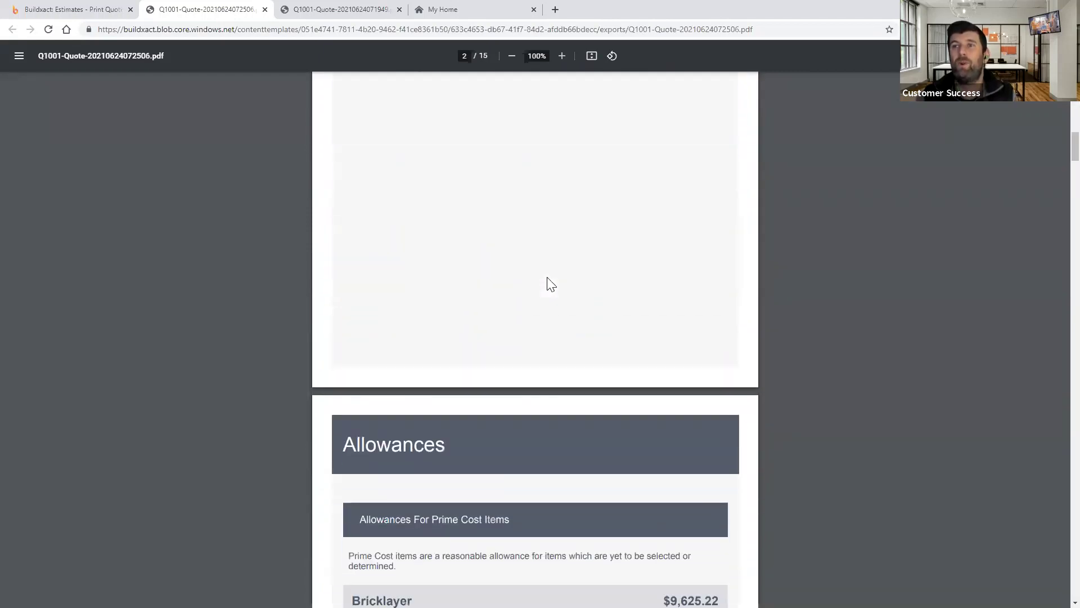
pyautogui.scroll(-7, 547, 277)
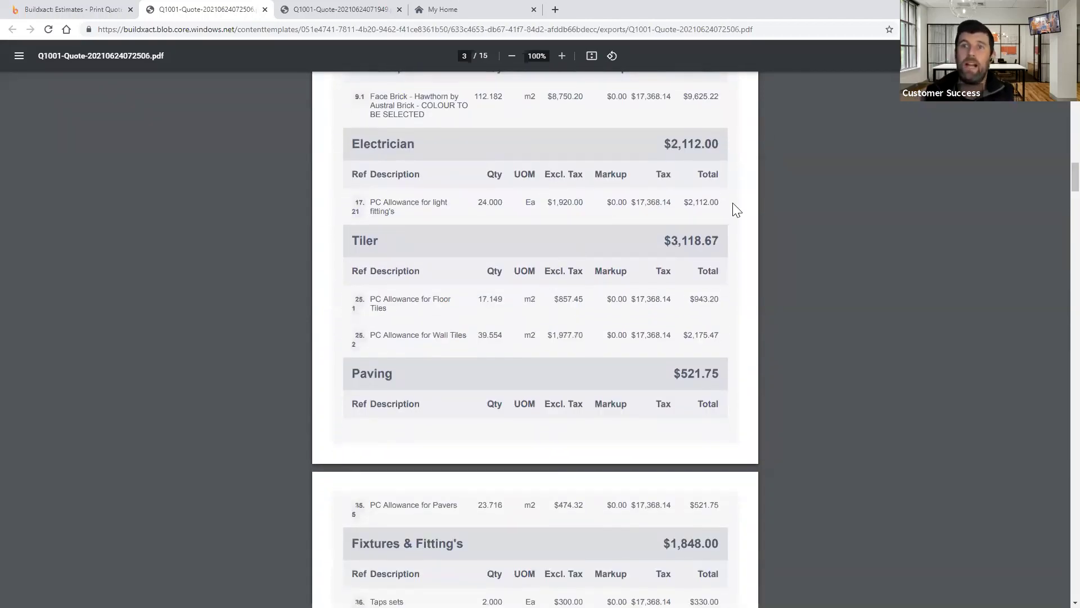
pyautogui.scroll(-7, 723, 218)
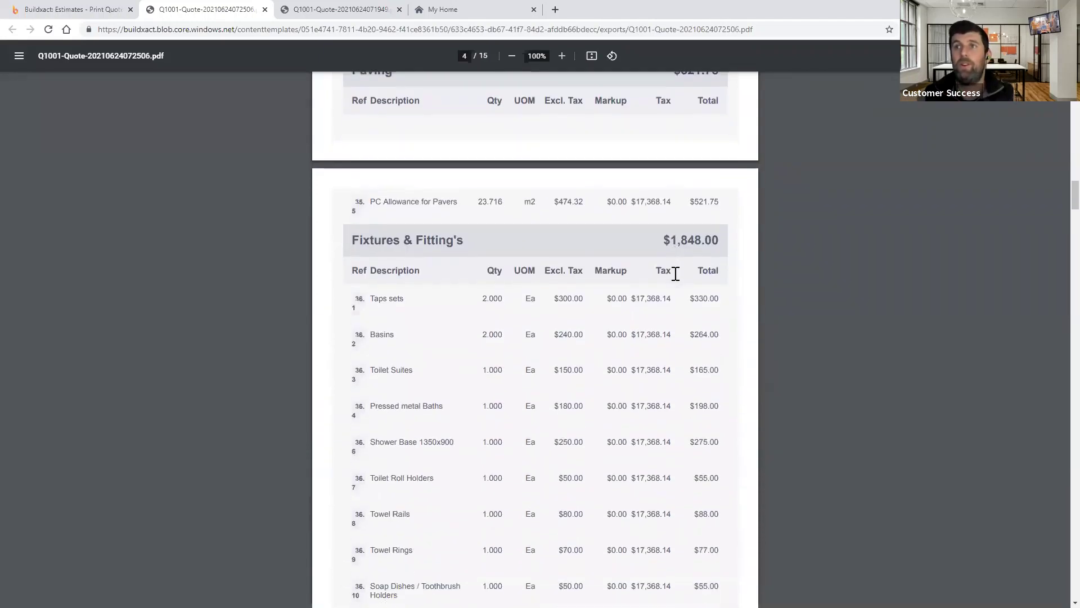
pyautogui.scroll(-12, 675, 274)
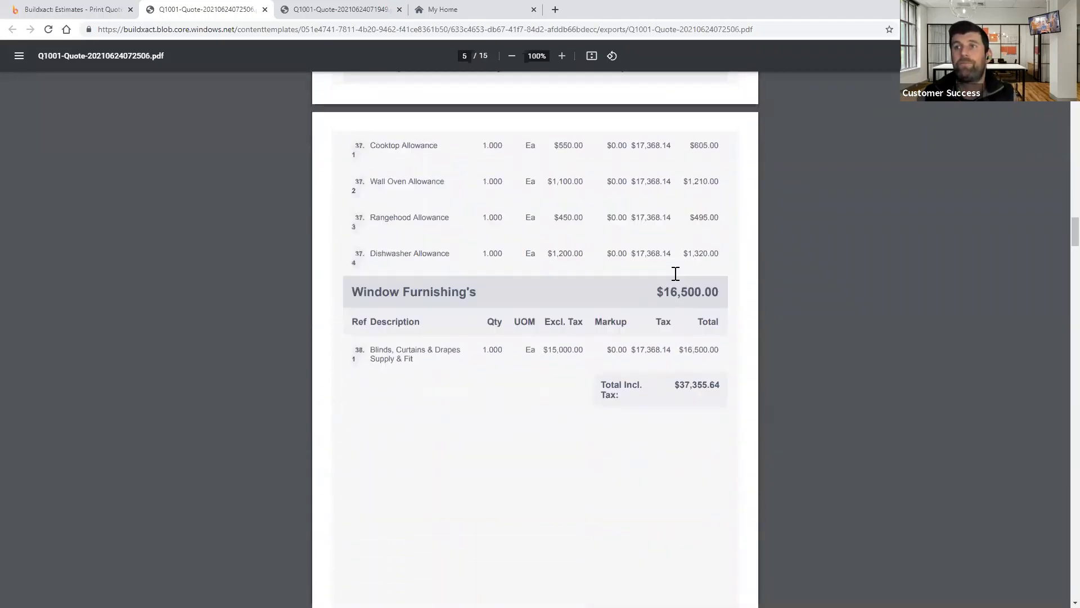
pyautogui.scroll(-10, 675, 273)
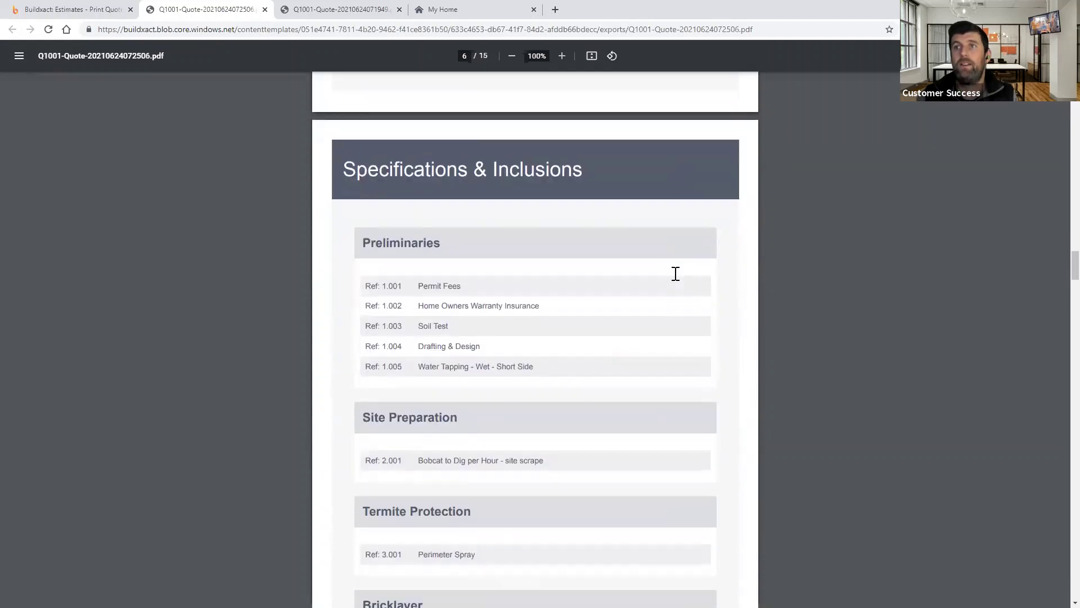
pyautogui.scroll(-9, 675, 273)
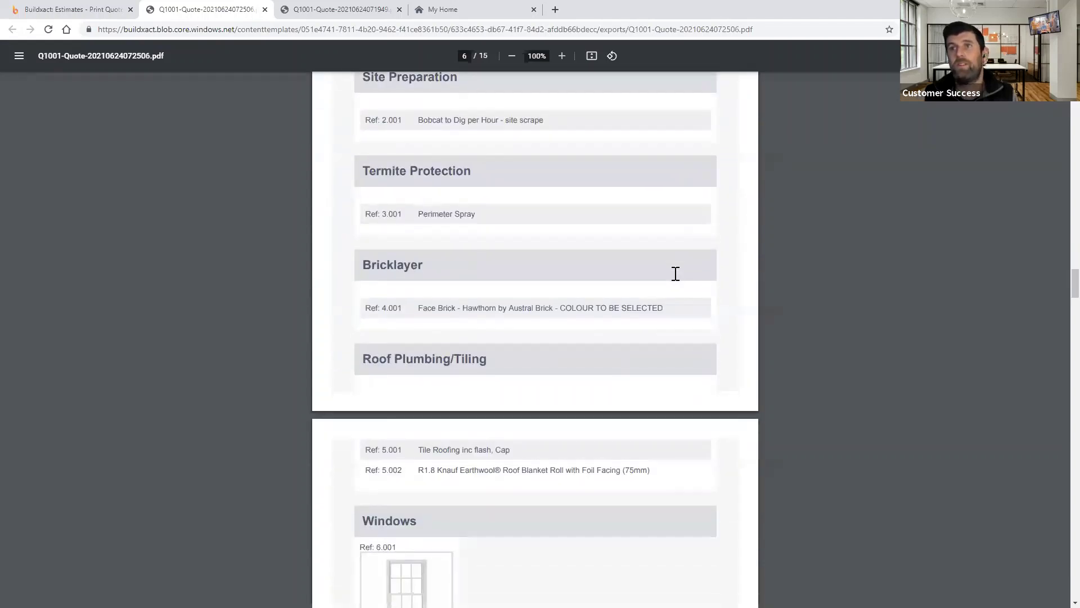
pyautogui.scroll(-2, 501, 394)
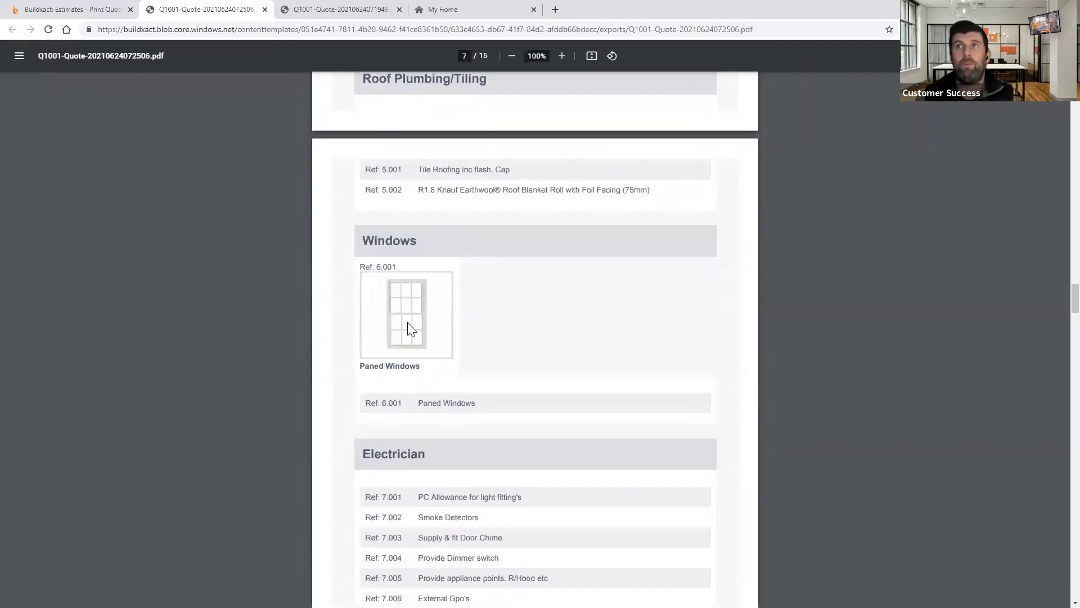
pyautogui.scroll(-9, 412, 309)
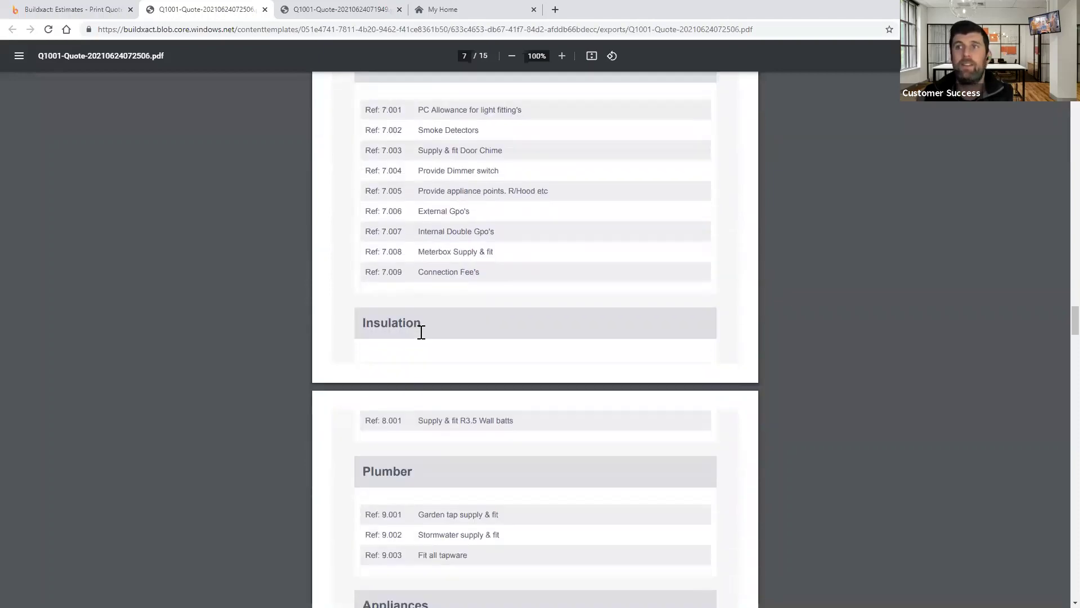
pyautogui.scroll(-5, 422, 331)
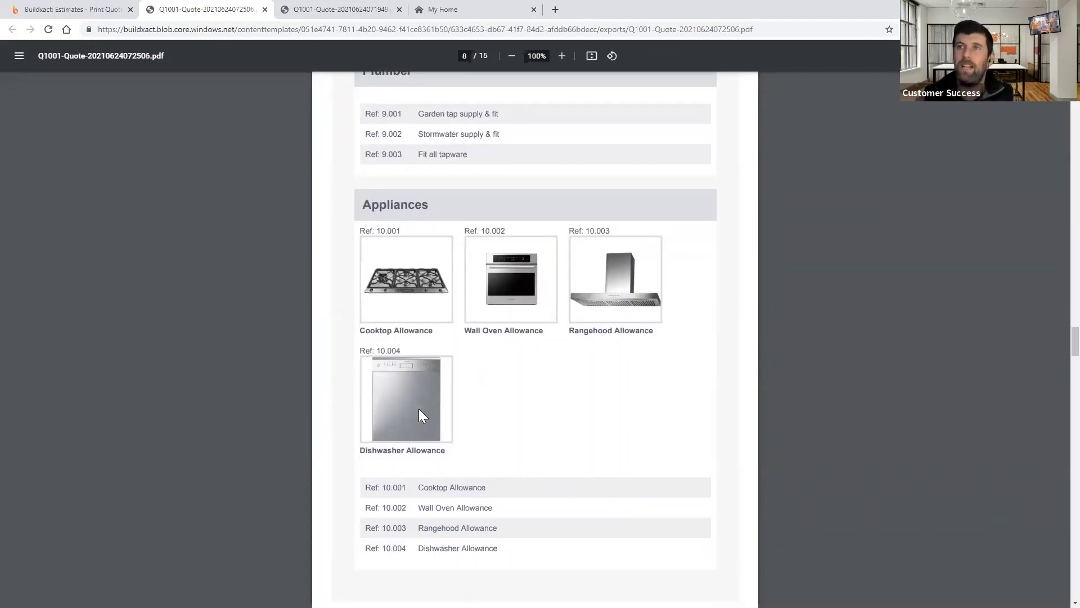
pyautogui.scroll(-2, 551, 400)
pyautogui.scroll(-15, 551, 400)
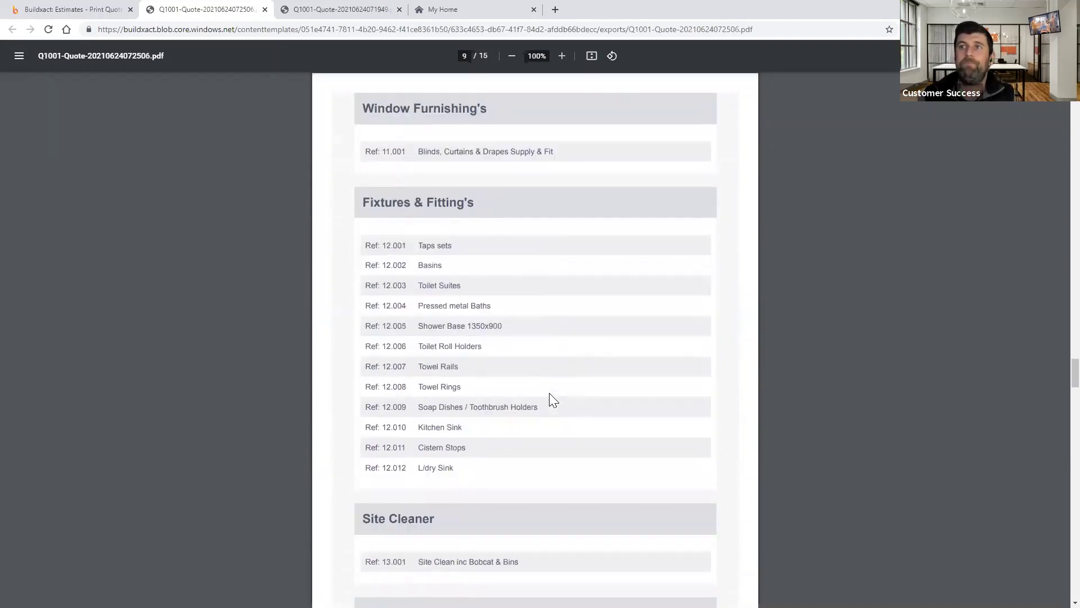
pyautogui.scroll(-18, 551, 399)
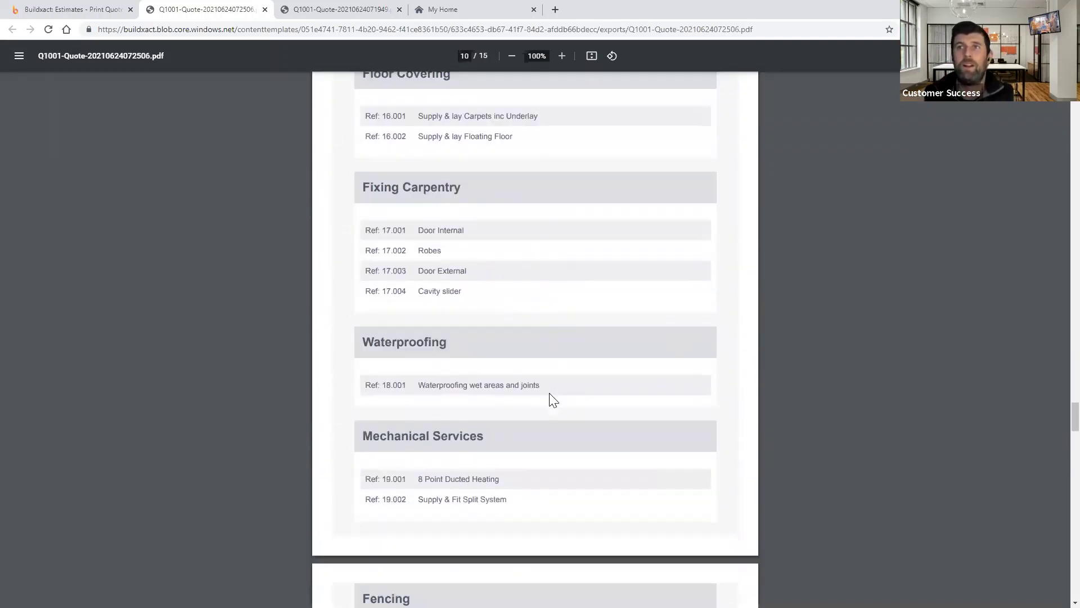
pyautogui.scroll(-12, 549, 394)
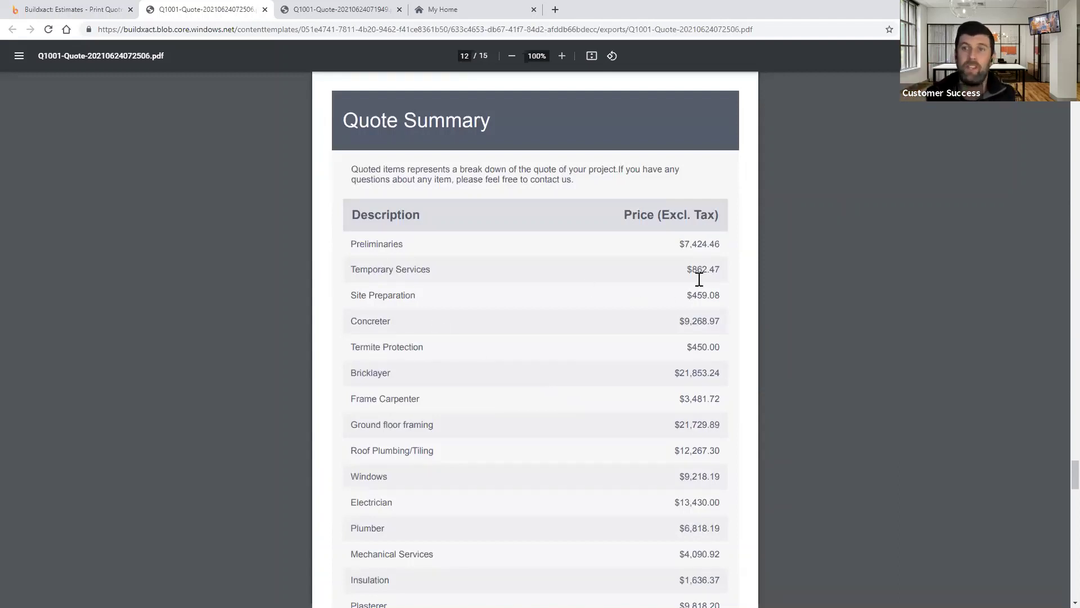
pyautogui.scroll(-8, 722, 331)
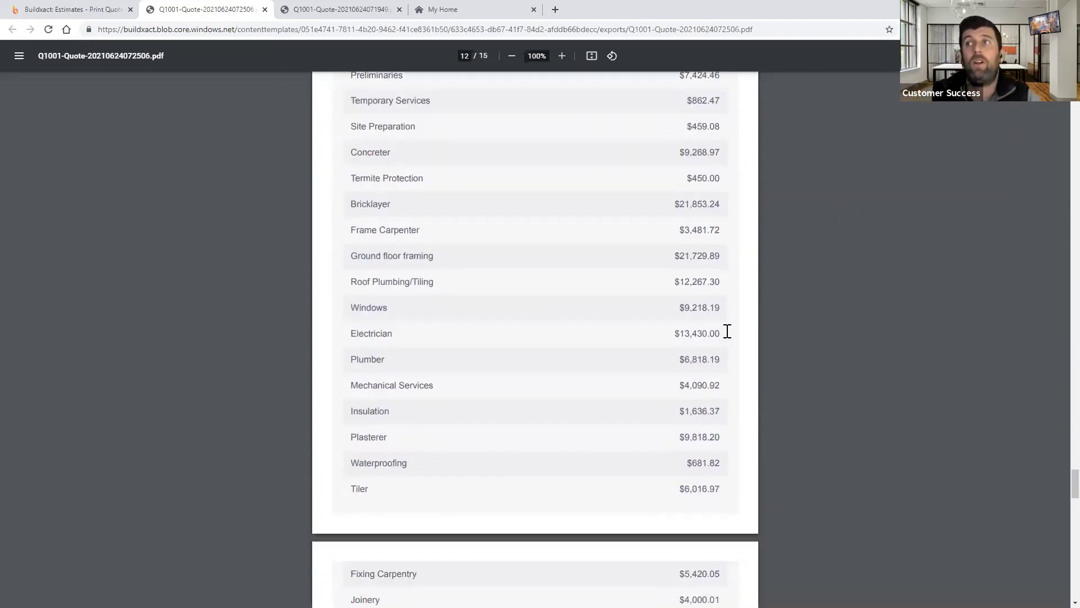
pyautogui.scroll(-4, 722, 331)
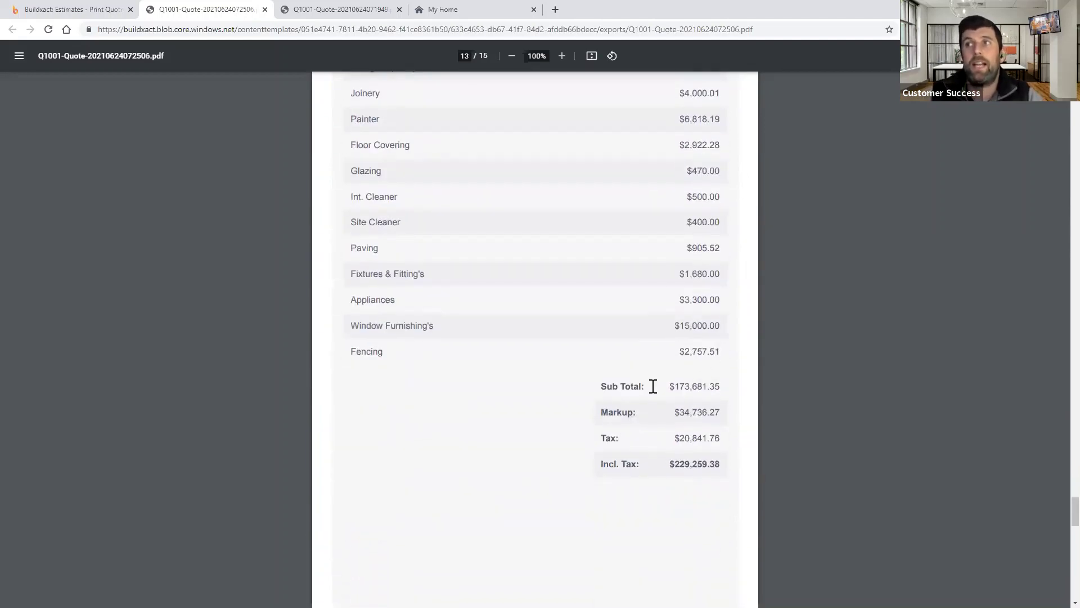
pyautogui.scroll(-9, 686, 411)
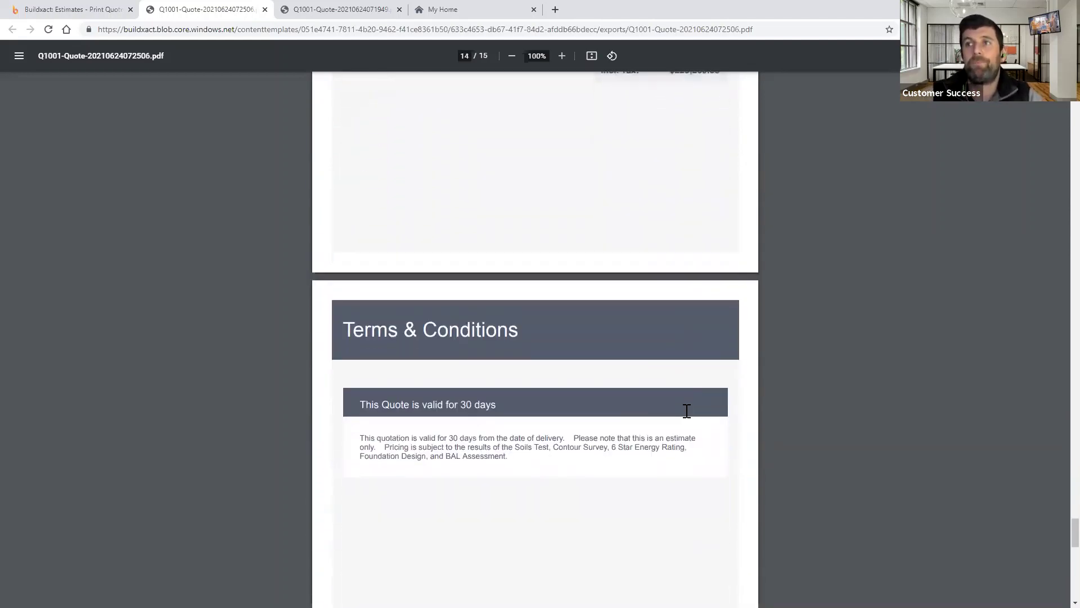
pyautogui.scroll(-3, 621, 344)
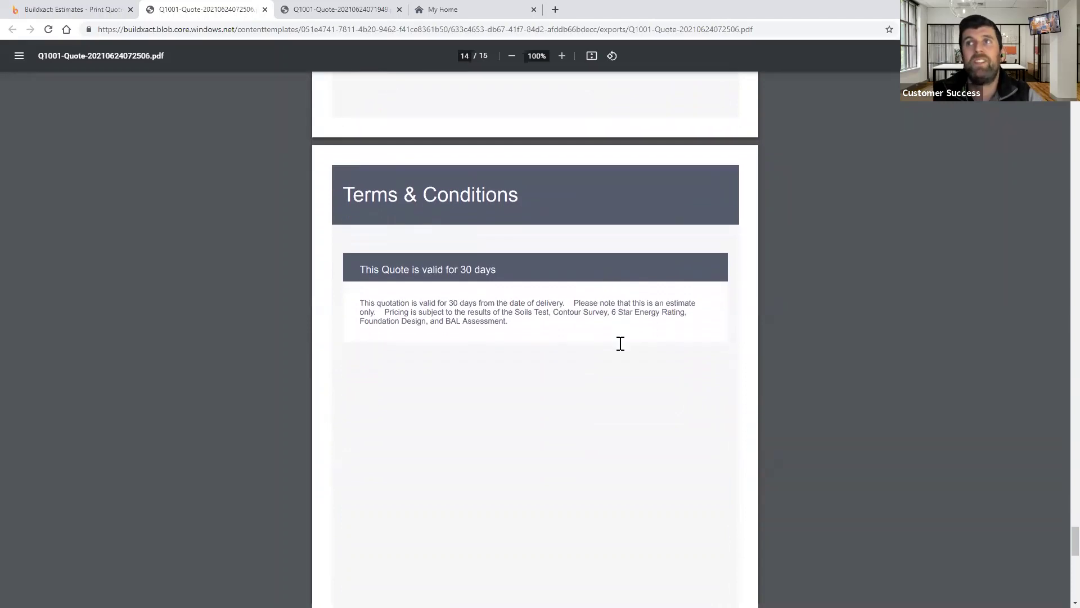
pyautogui.scroll(-9, 620, 343)
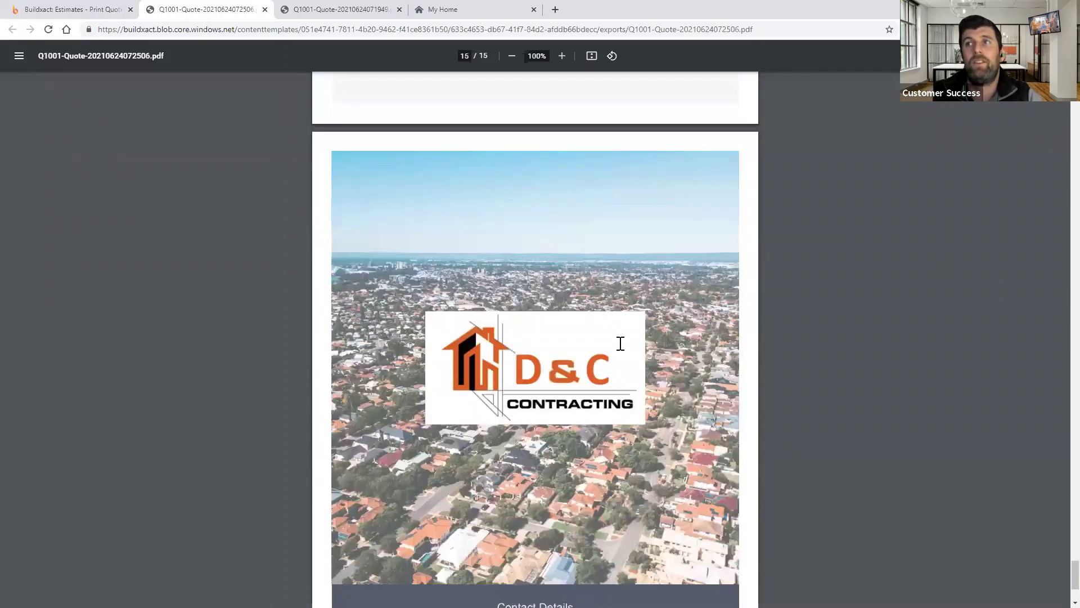
pyautogui.scroll(-2, 621, 343)
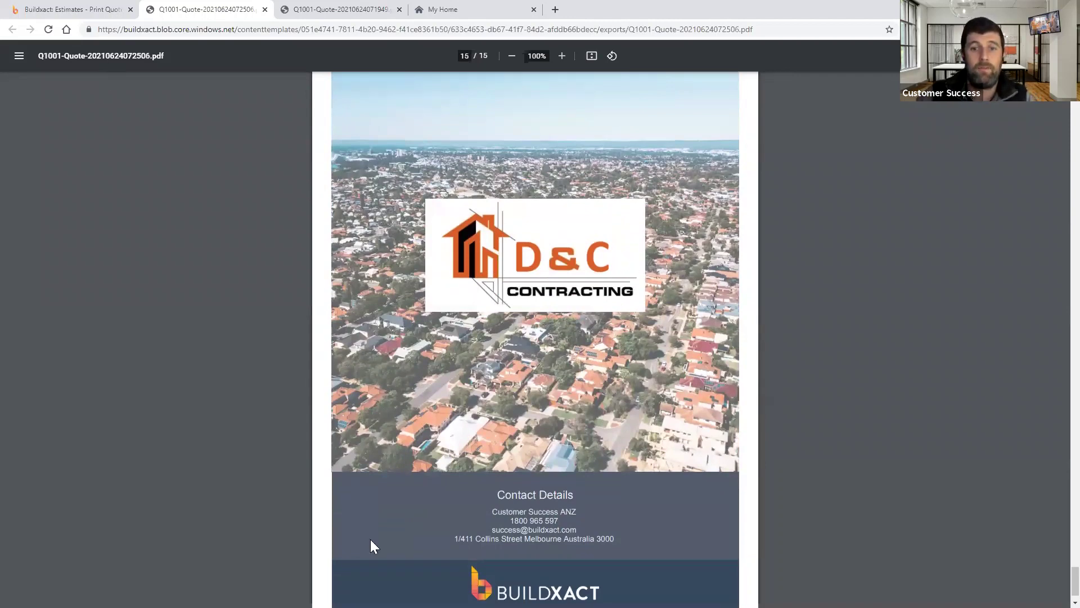
# - Dismiss the Customer Quote format dialog and start emailing the Q1001 quote
pyautogui.click(76, 6)
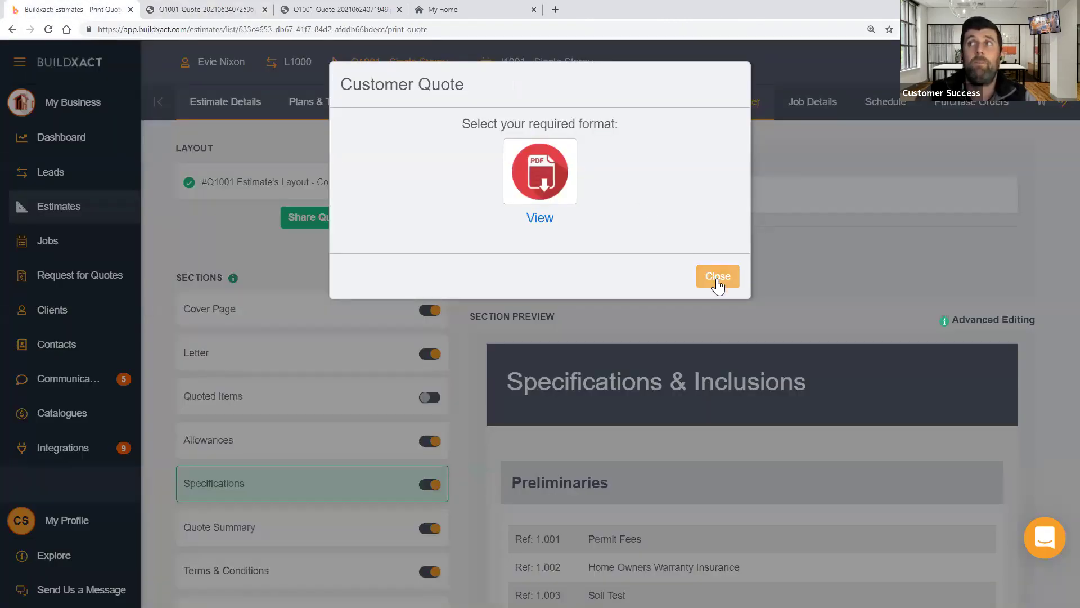
pyautogui.click(718, 277)
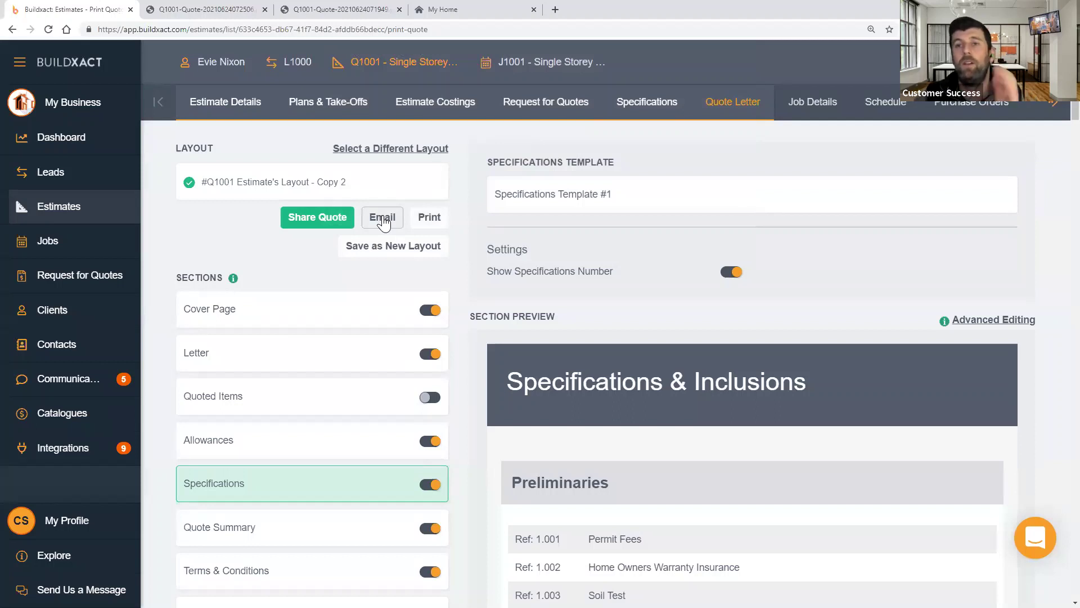
pyautogui.click(383, 218)
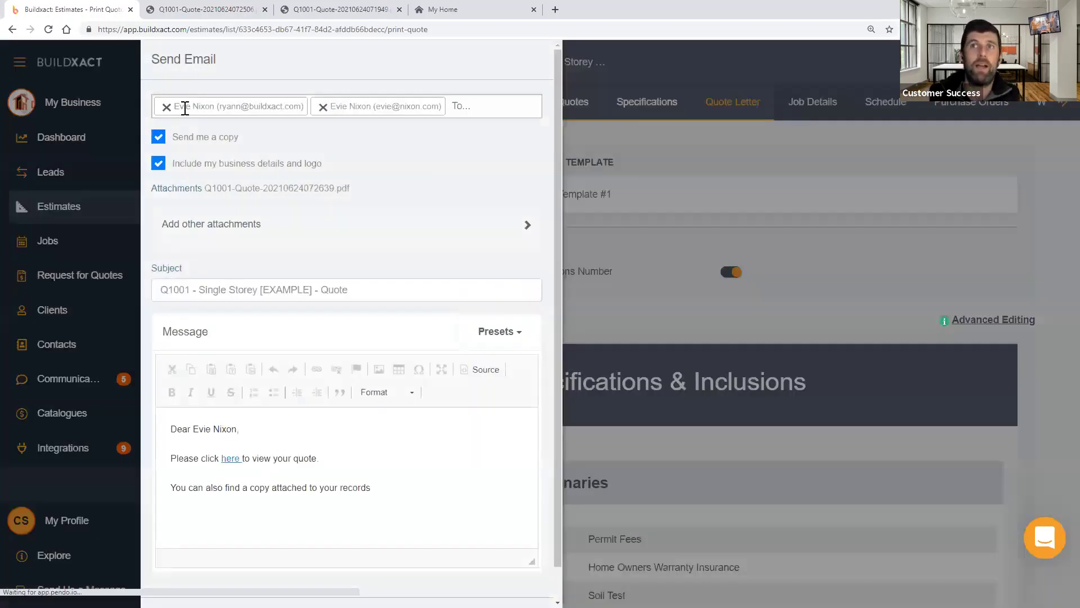
# - Replace the client recipients with the new contact, send the quote email, then view Communications
pyautogui.click(195, 106)
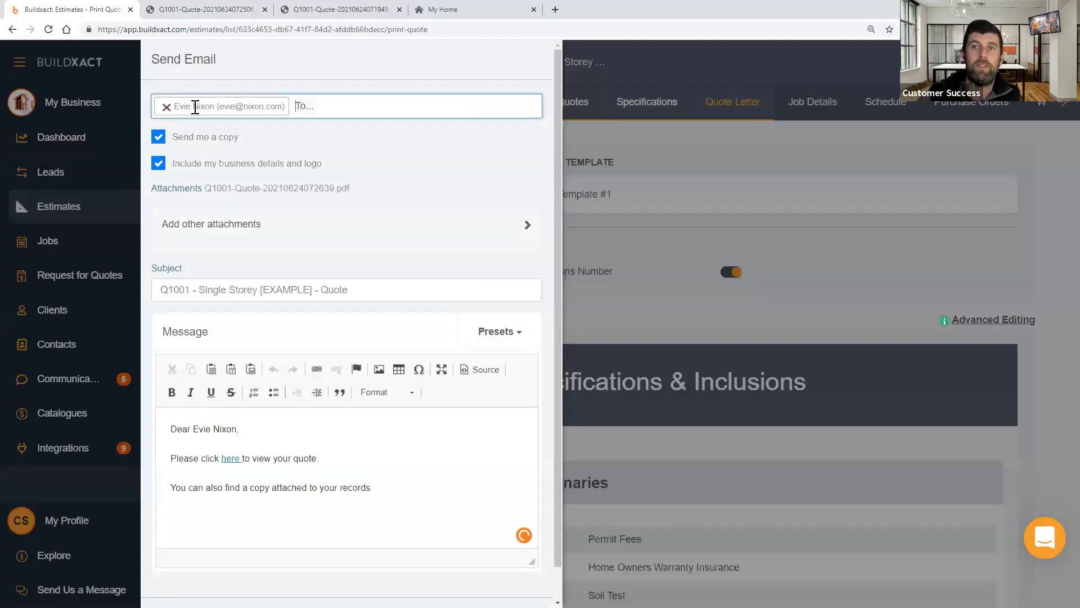
pyautogui.press('BackSpace')
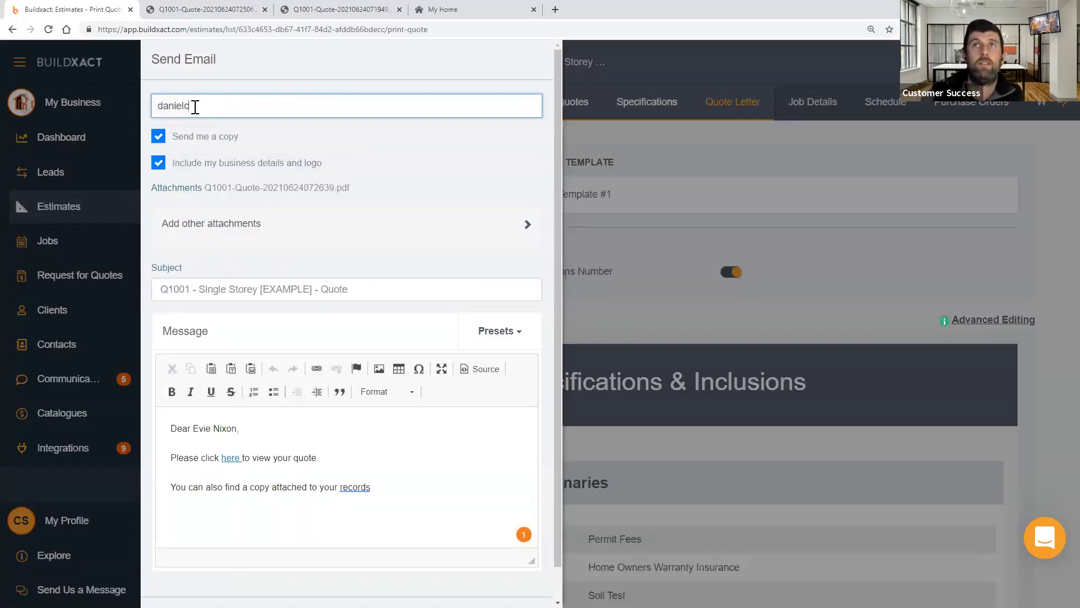
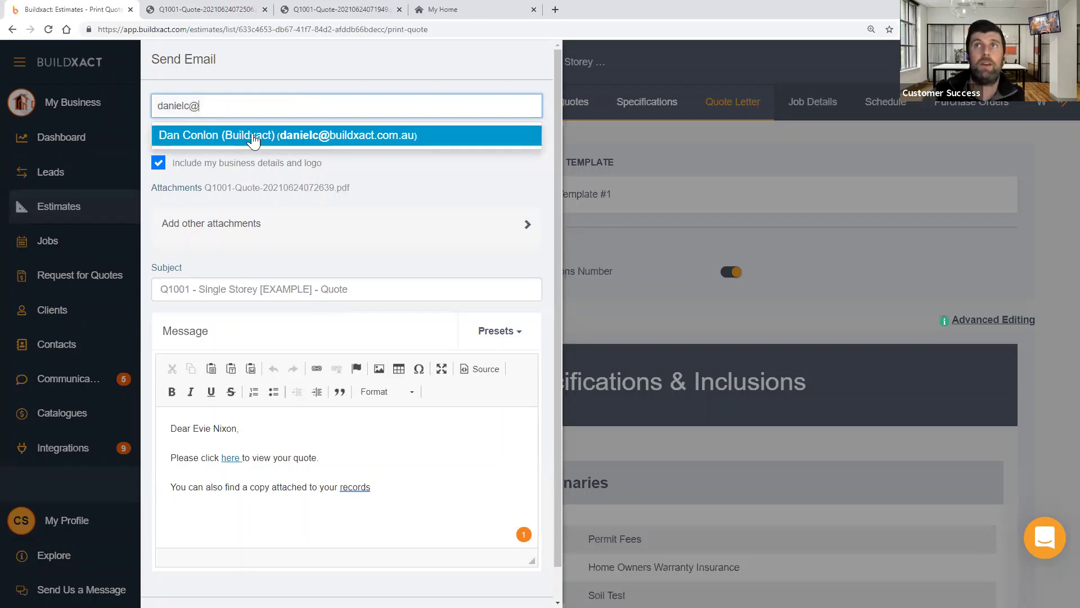
pyautogui.click(253, 141)
pyautogui.scroll(-1, 516, 551)
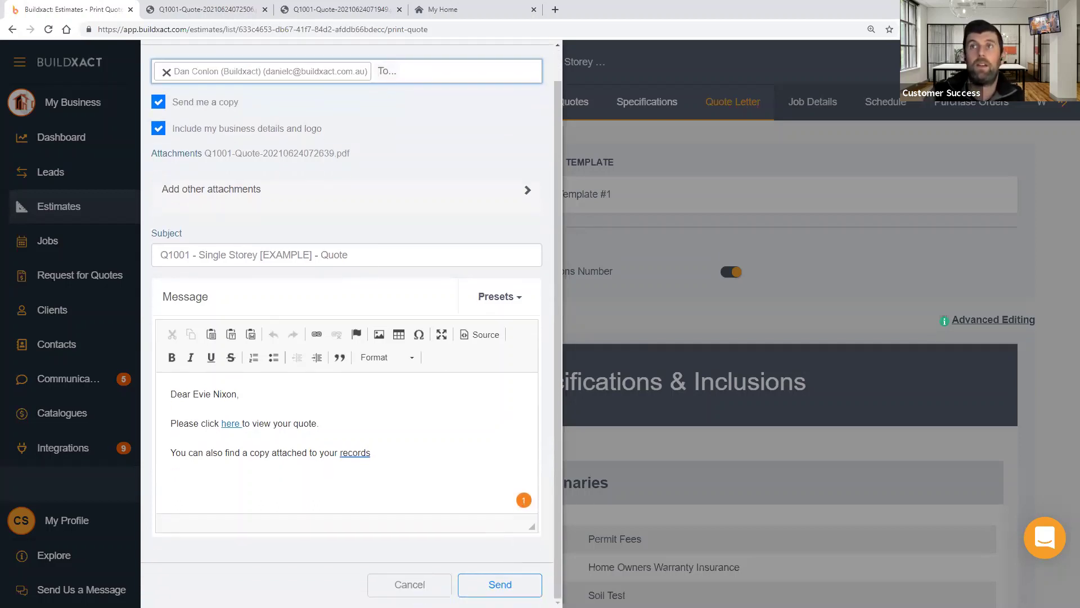
pyautogui.click(500, 584)
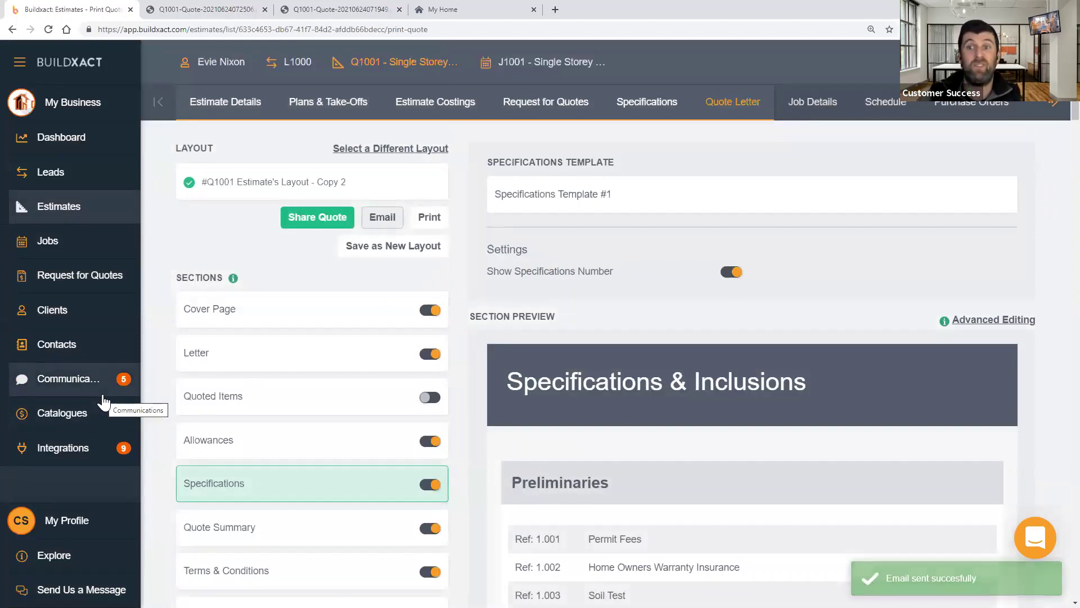
pyautogui.click(99, 392)
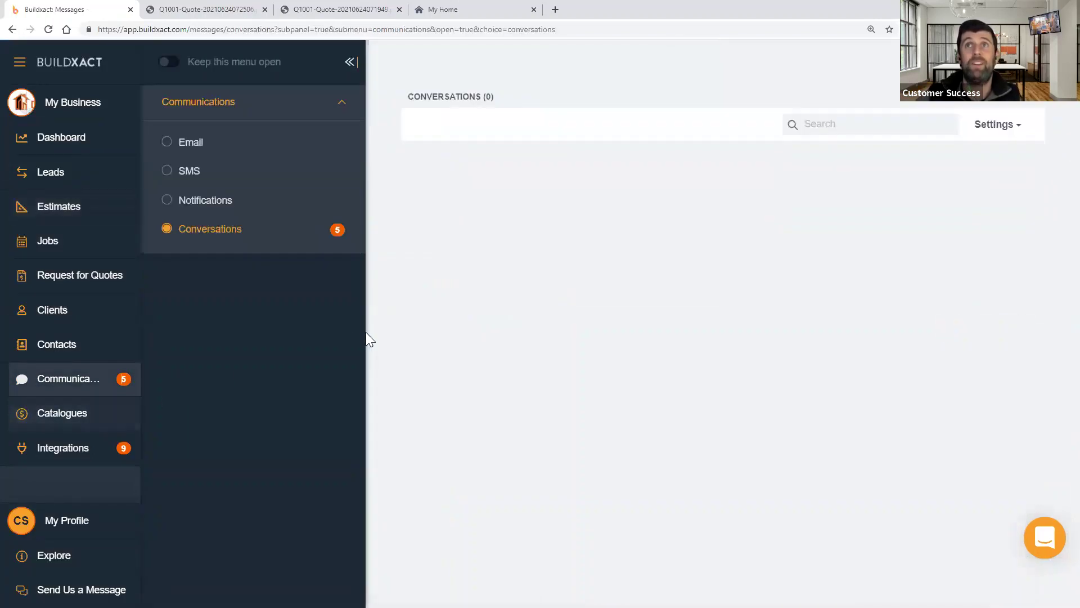
# - Show the Email log and open the 'Q1001 - Single Storey [EXAMPLE] - Quote' link
pyautogui.click(187, 145)
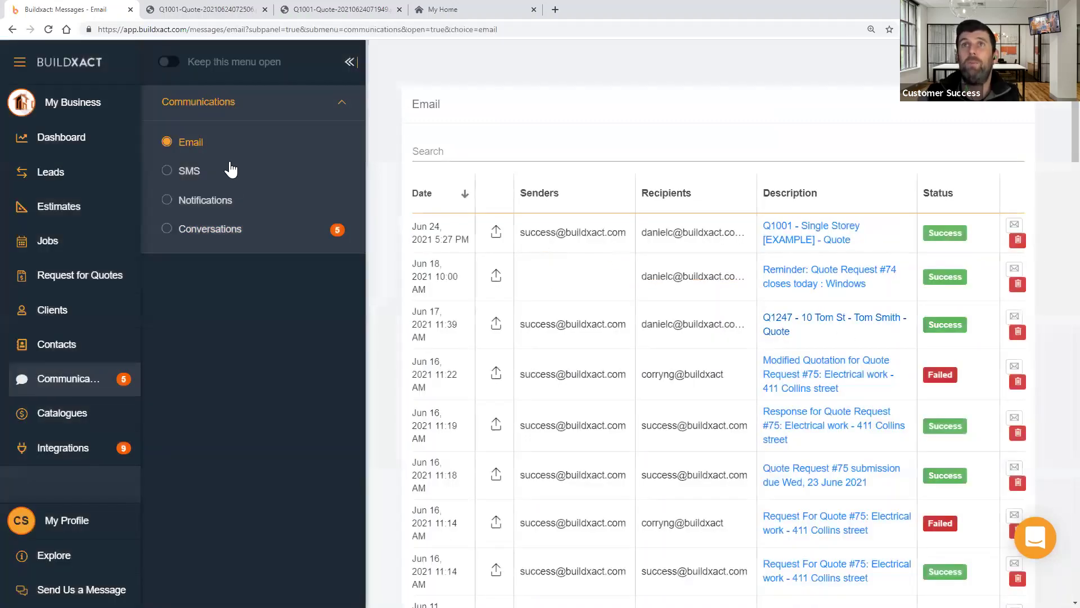
pyautogui.click(824, 229)
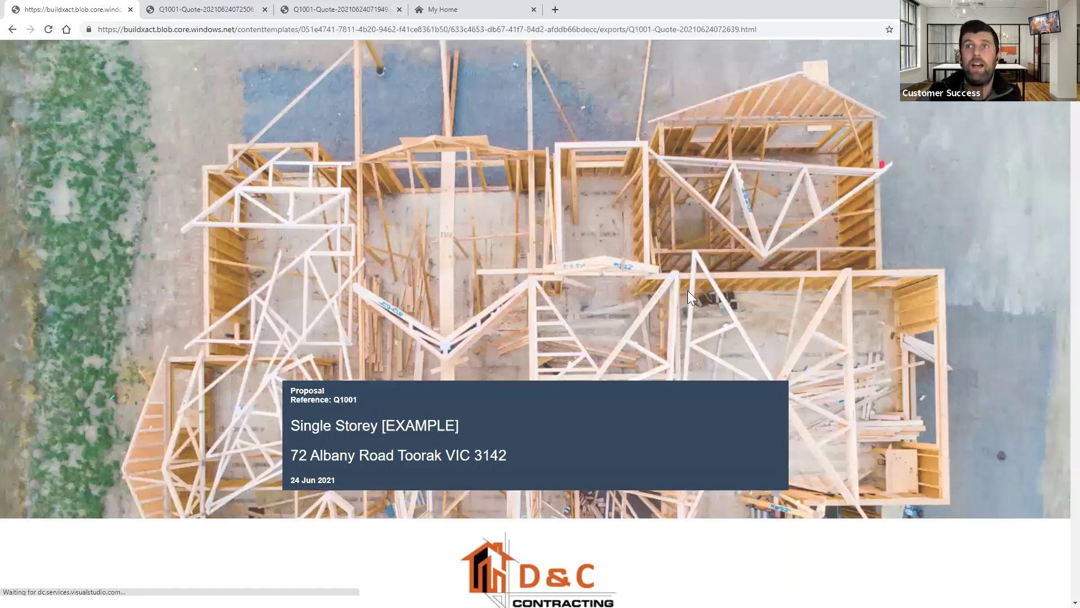
# - Read through the proposal's letter, allowances and specifications, then go back to Conversations
pyautogui.scroll(-1, 686, 290)
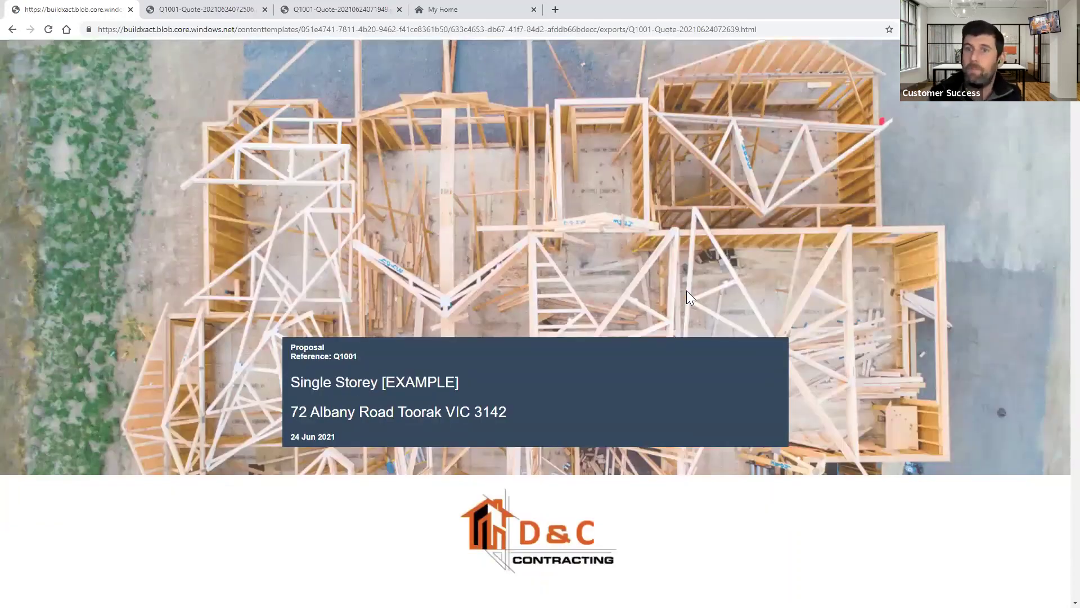
pyautogui.scroll(-10, 686, 290)
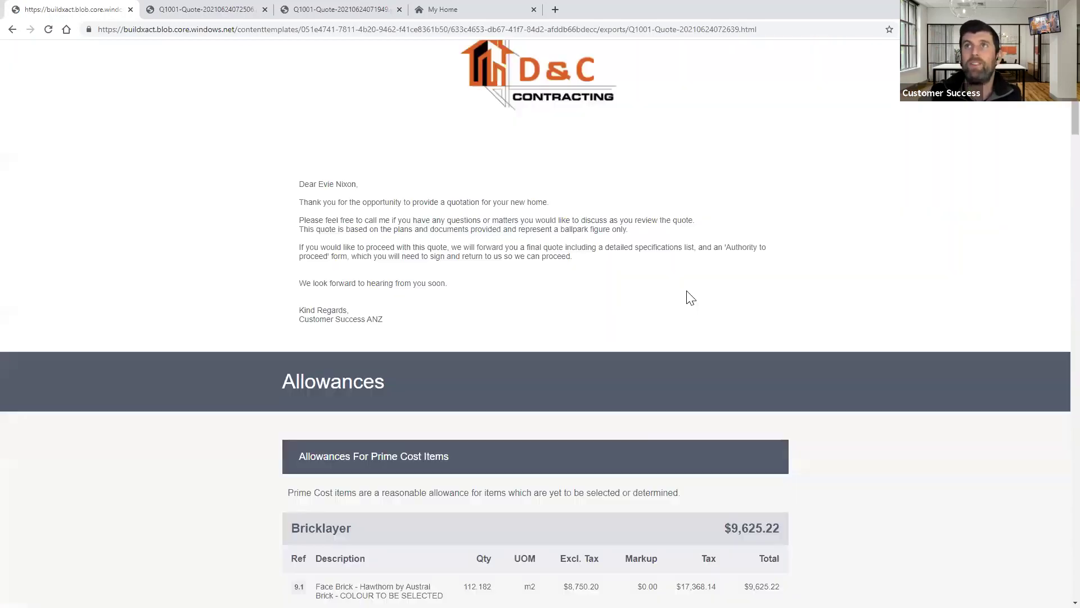
pyautogui.scroll(-1, 686, 290)
pyautogui.scroll(5, 690, 297)
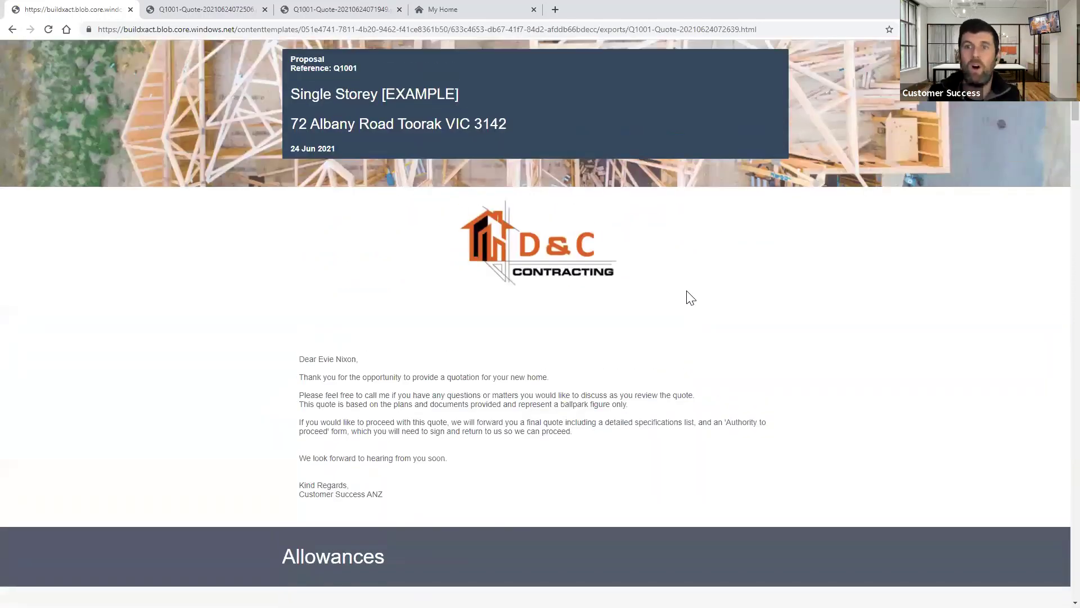
pyautogui.scroll(5, 691, 297)
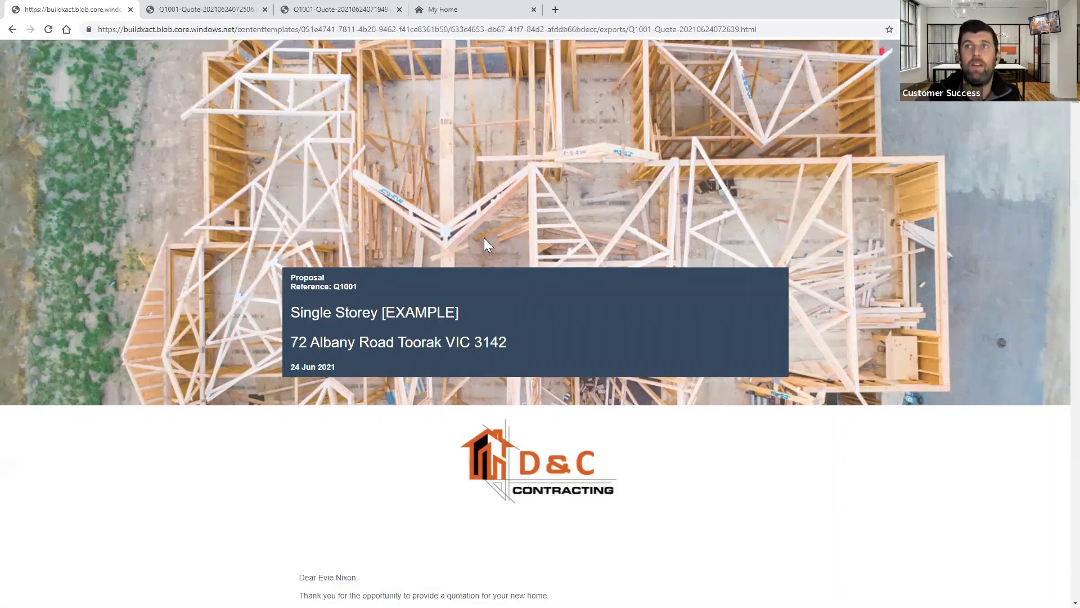
pyautogui.scroll(-15, 484, 237)
pyautogui.scroll(-10, 484, 237)
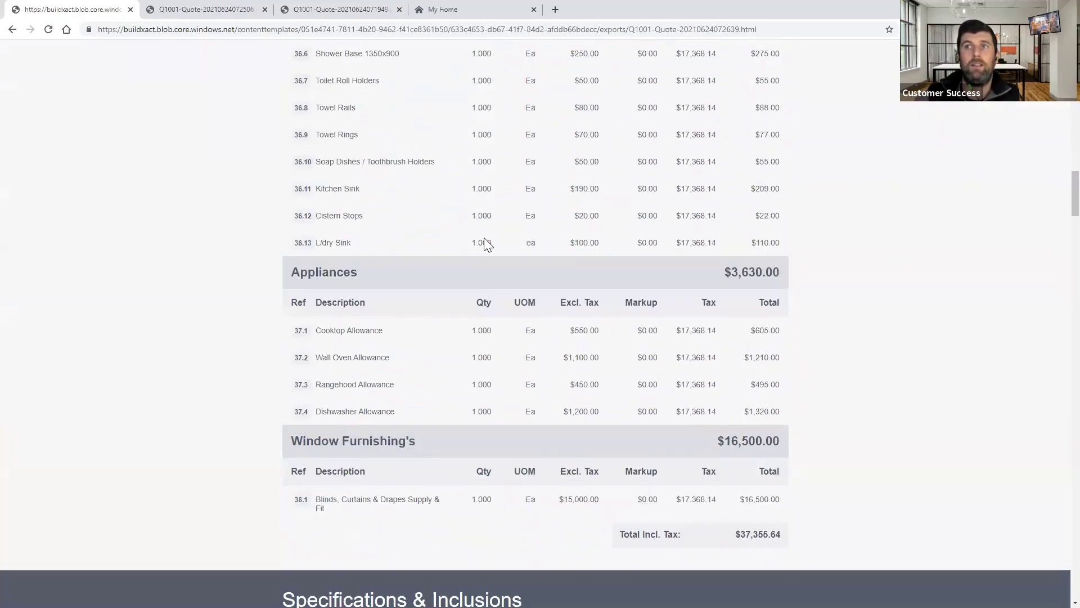
pyautogui.scroll(-5, 484, 238)
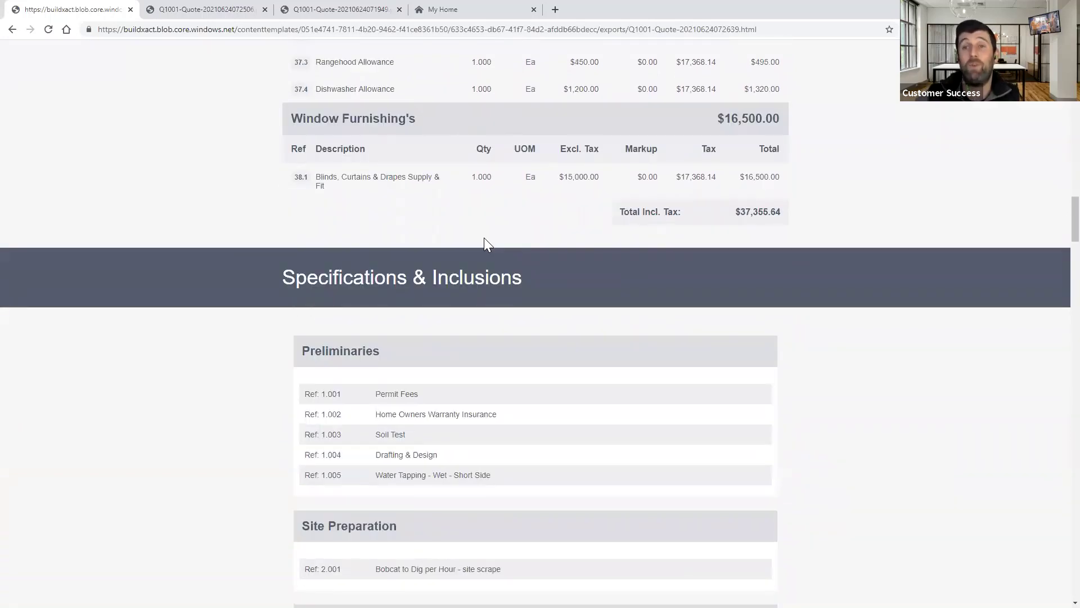
pyautogui.scroll(-12, 484, 238)
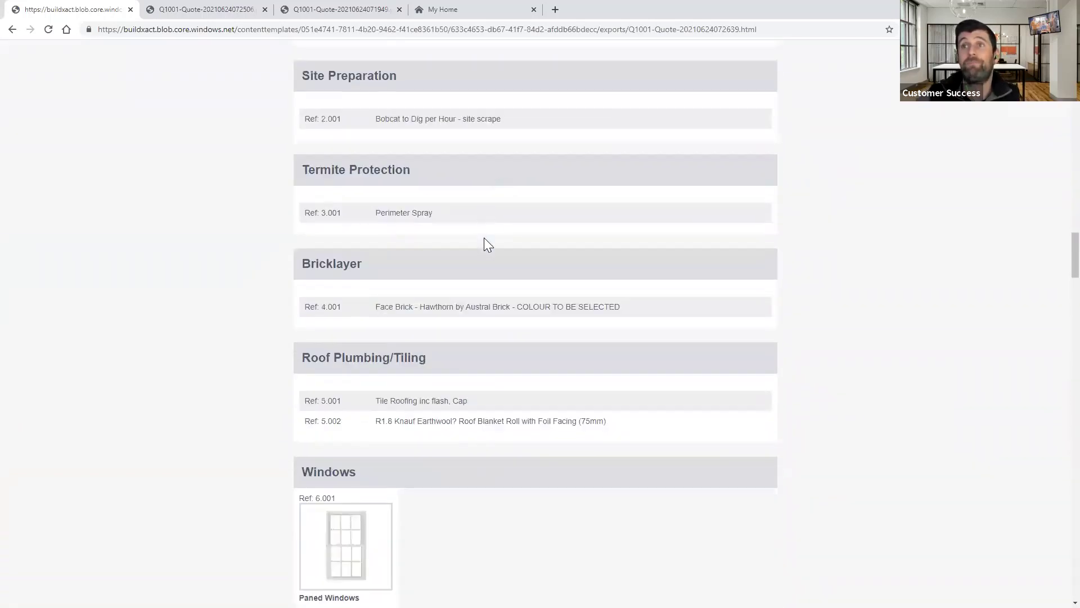
pyautogui.scroll(-5, 484, 238)
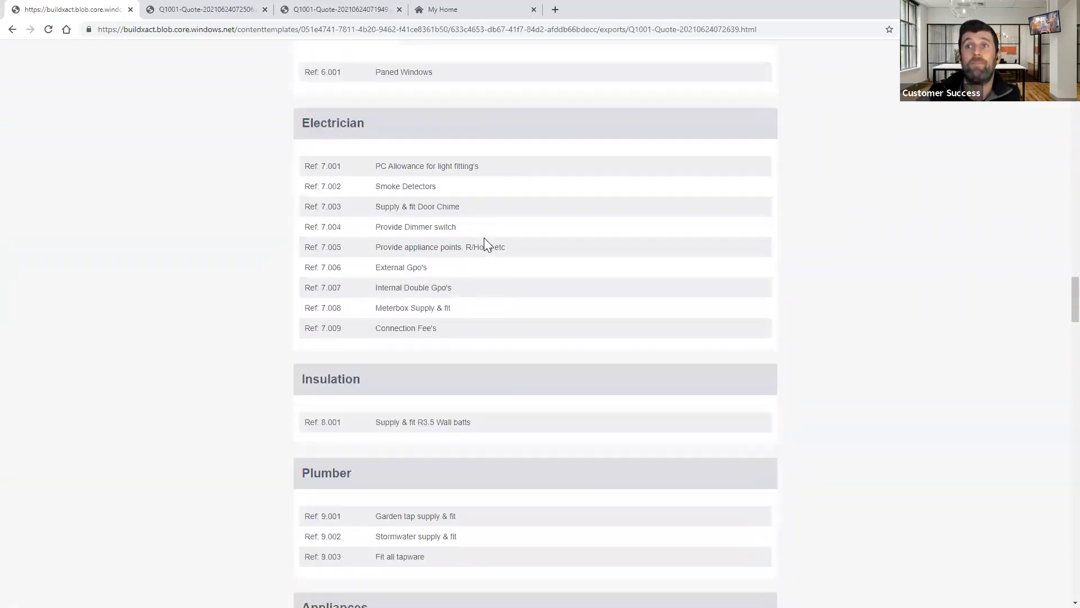
pyautogui.scroll(-1, 460, 229)
pyautogui.click(11, 29)
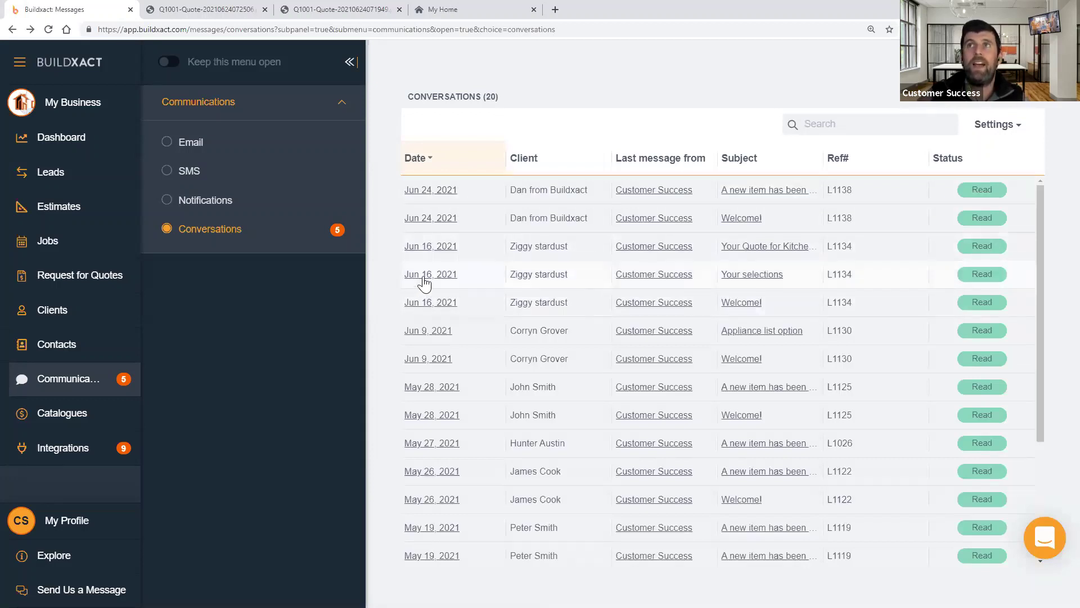
# - Open the Explore help menu from the sidebar
pyautogui.click(67, 557)
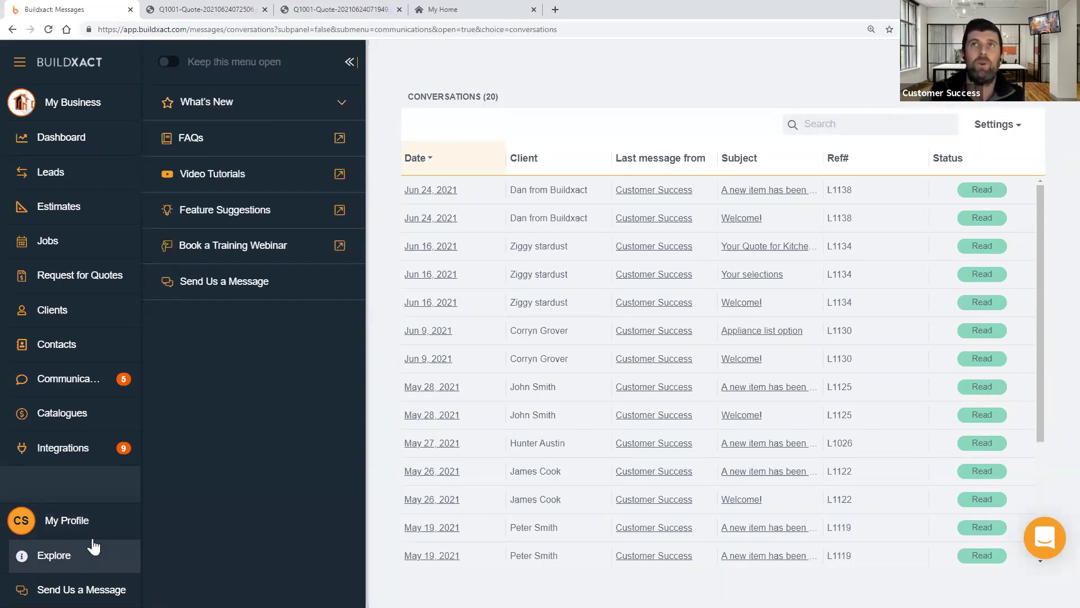
# - Browse the What's New product updates, then open Book a Training Webinar
pyautogui.click(214, 105)
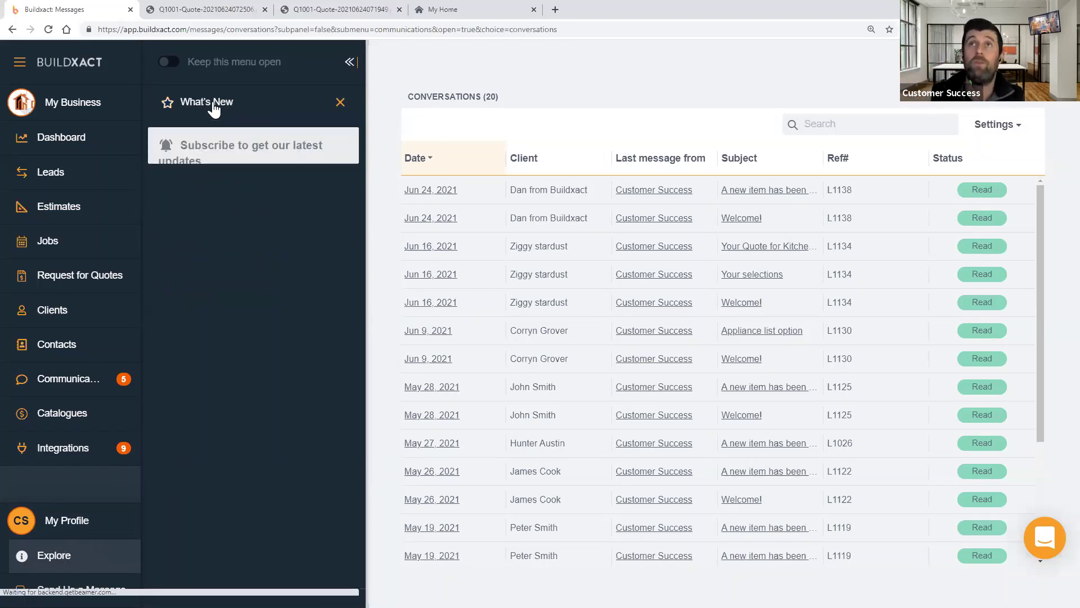
pyautogui.scroll(-1, 226, 197)
pyautogui.scroll(1, 225, 198)
pyautogui.scroll(-6, 225, 197)
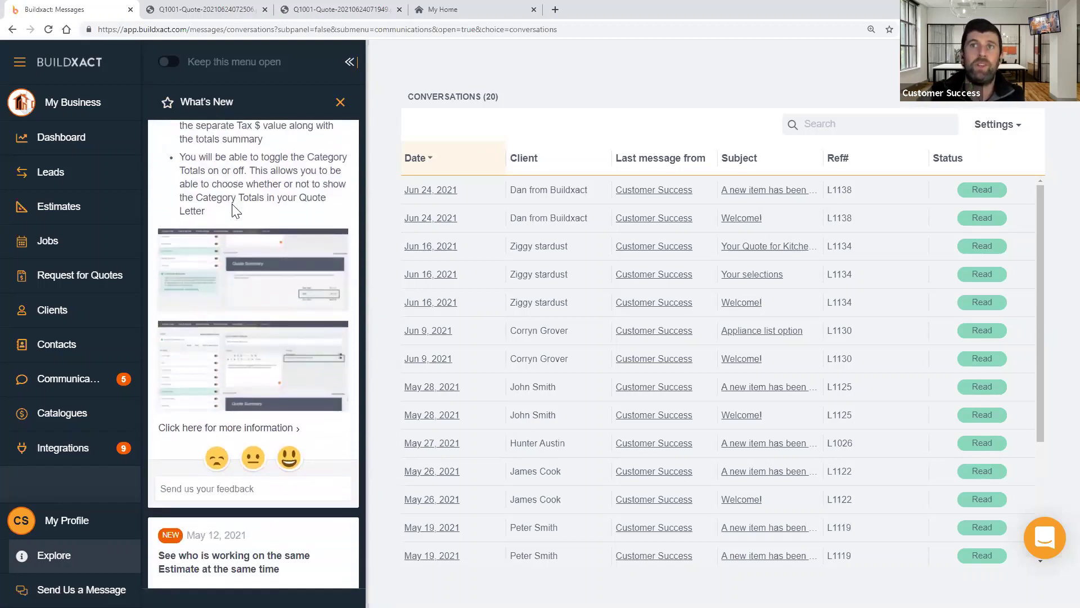
pyautogui.scroll(-5, 232, 204)
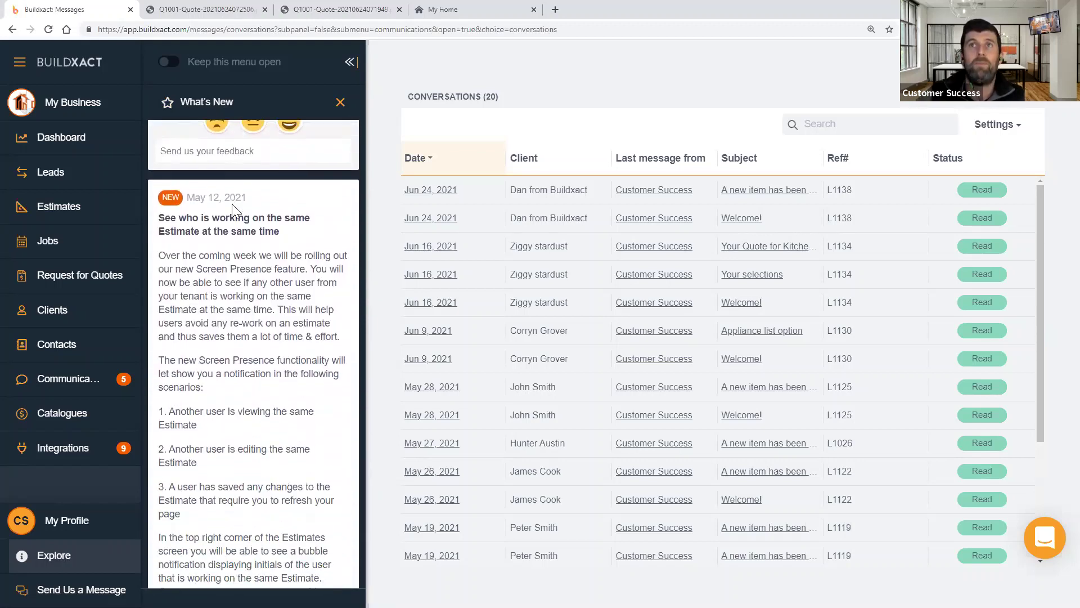
pyautogui.scroll(-9, 232, 209)
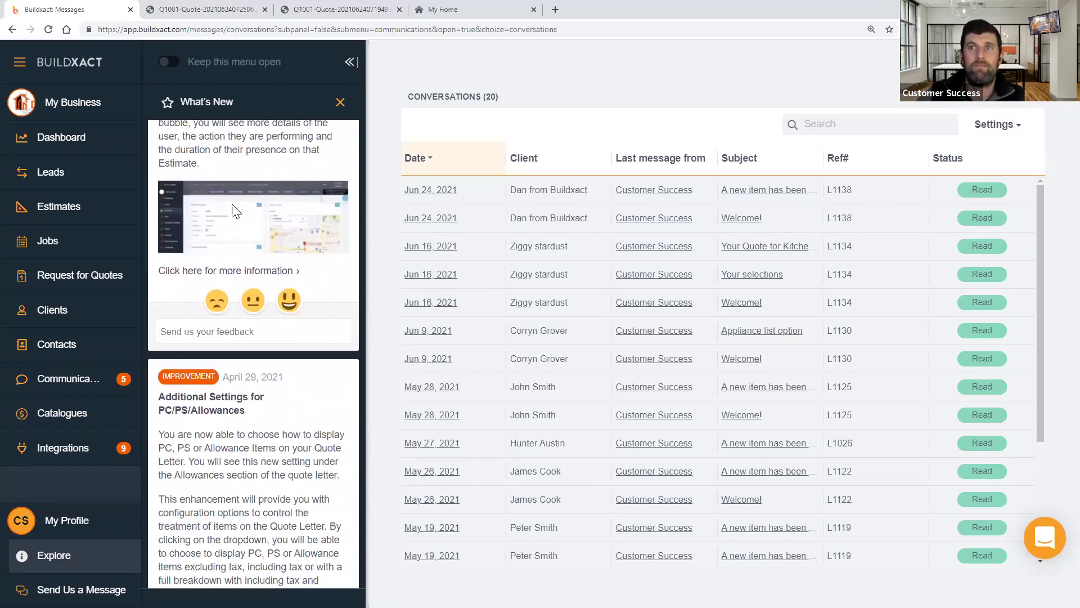
pyautogui.scroll(-8, 235, 211)
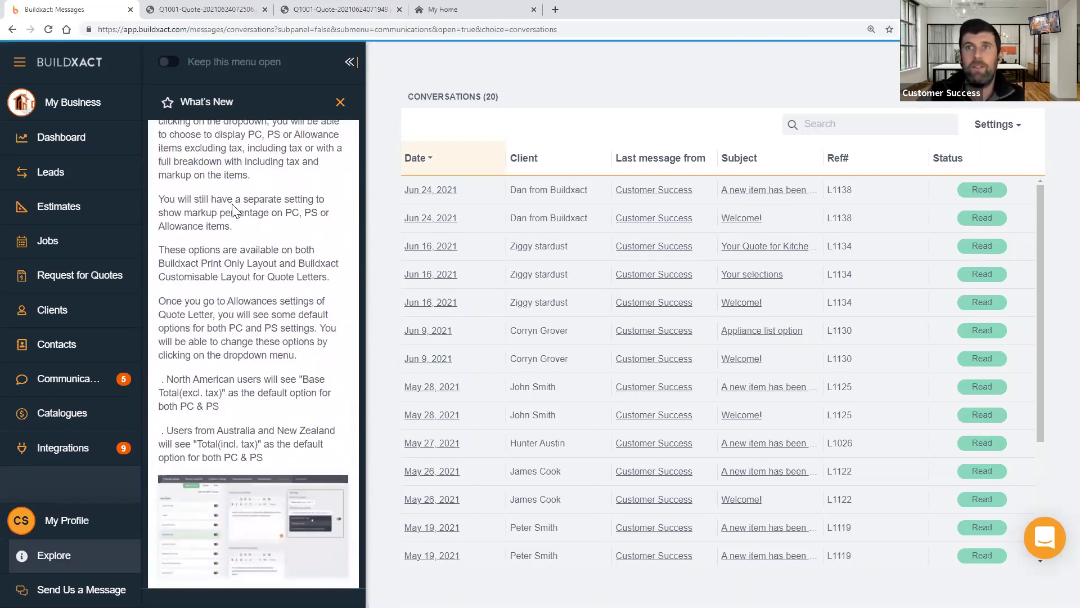
pyautogui.scroll(-4, 235, 211)
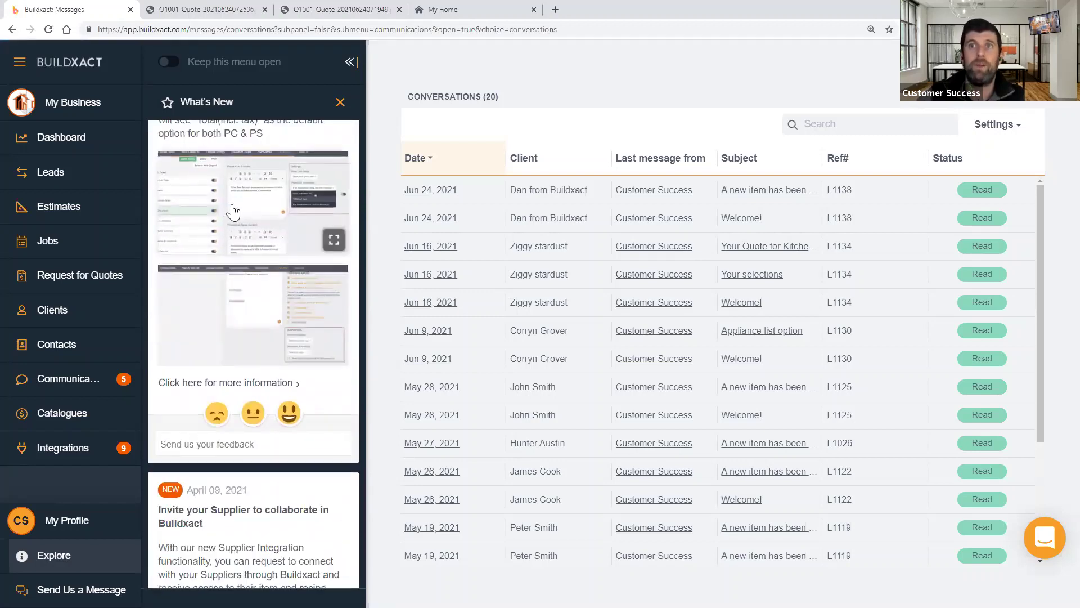
pyautogui.scroll(6, 241, 212)
pyautogui.scroll(2, 266, 160)
pyautogui.click(340, 102)
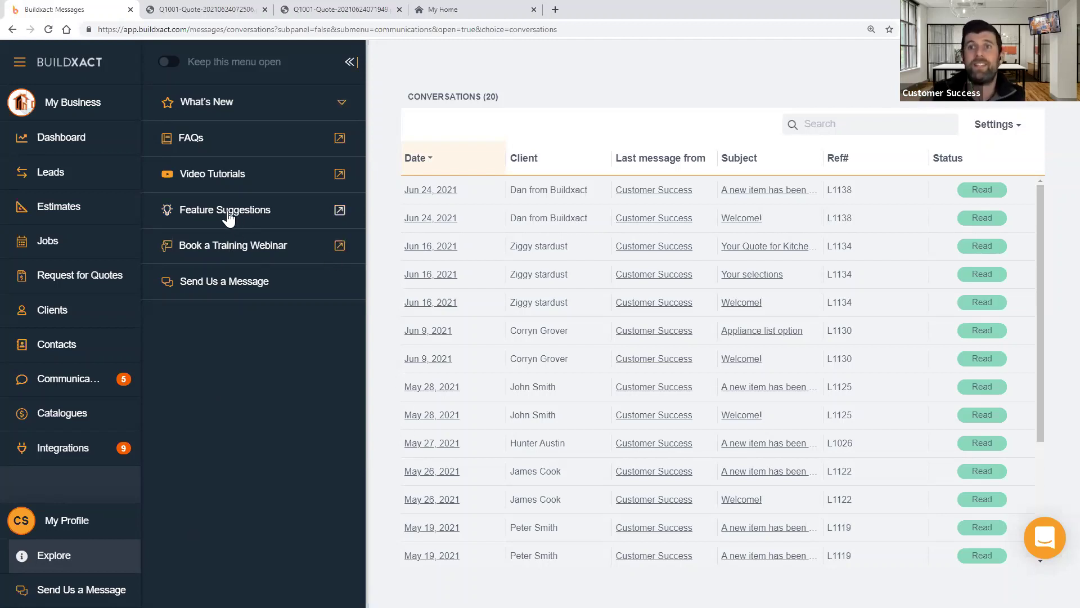
pyautogui.click(214, 251)
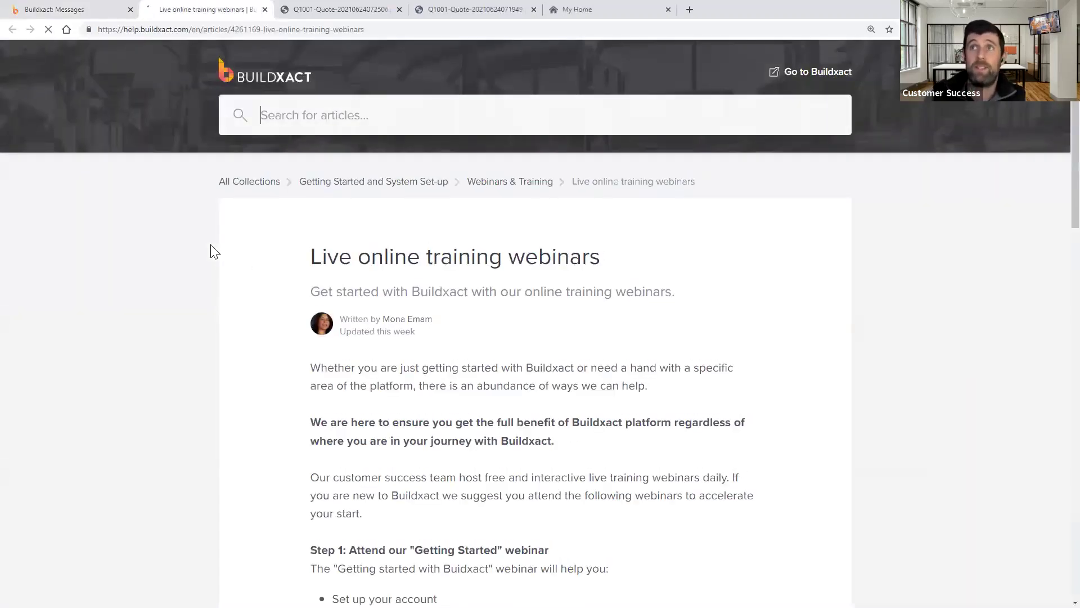
# - Scroll the webinars article and highlight the 'Managing your jobs with Buildxact' topic
pyautogui.scroll(-1, 621, 356)
pyautogui.scroll(-4, 717, 367)
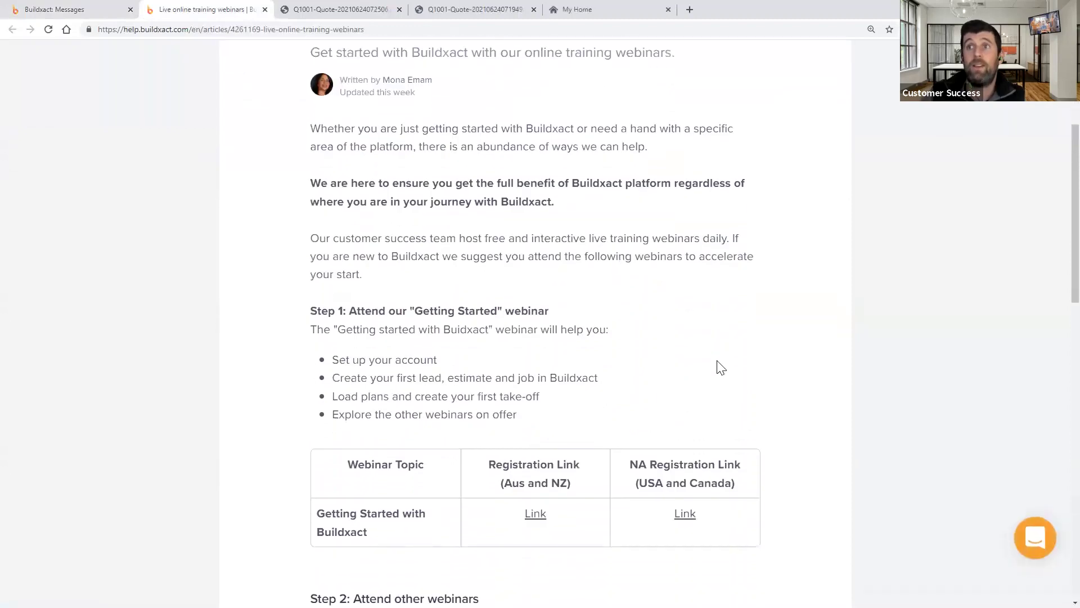
pyautogui.scroll(-3, 579, 321)
pyautogui.scroll(-3, 539, 281)
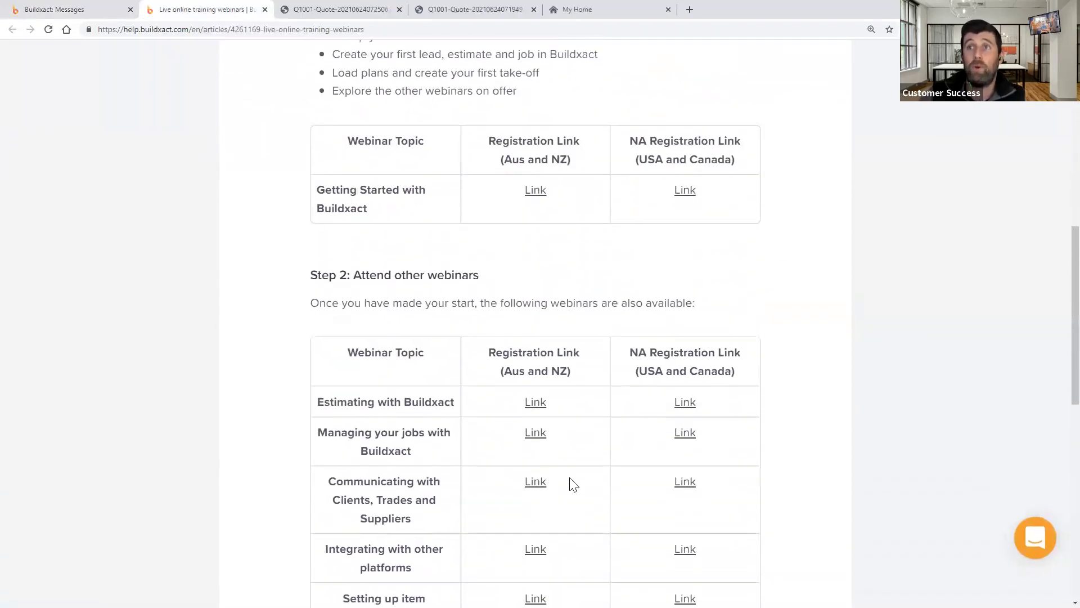
pyautogui.scroll(-2, 580, 481)
pyautogui.scroll(-2, 551, 405)
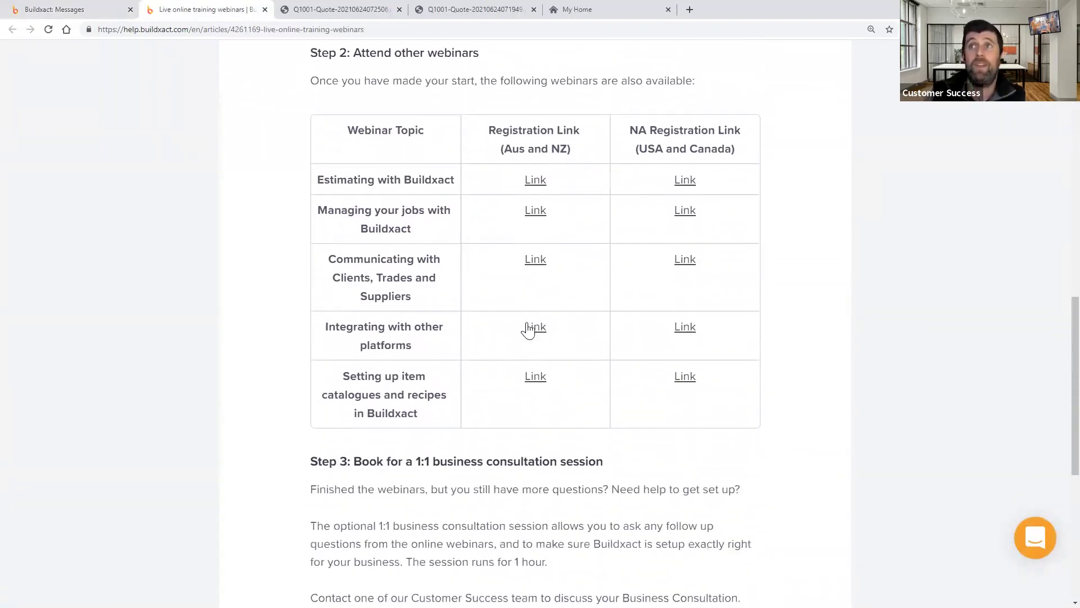
pyautogui.scroll(2, 467, 304)
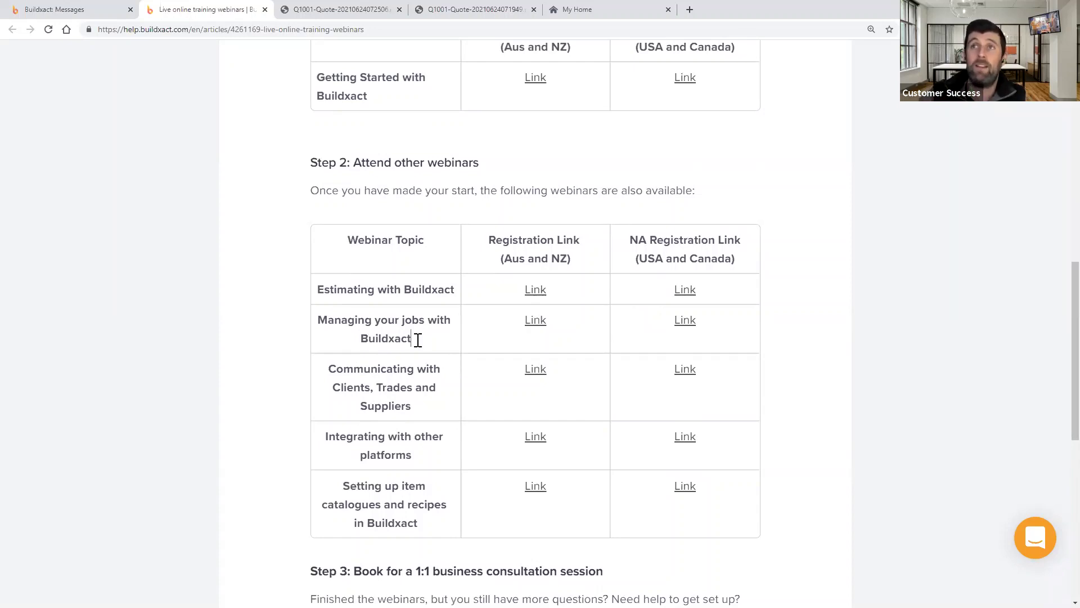
pyautogui.moveTo(417, 339); pyautogui.dragTo(313, 319)
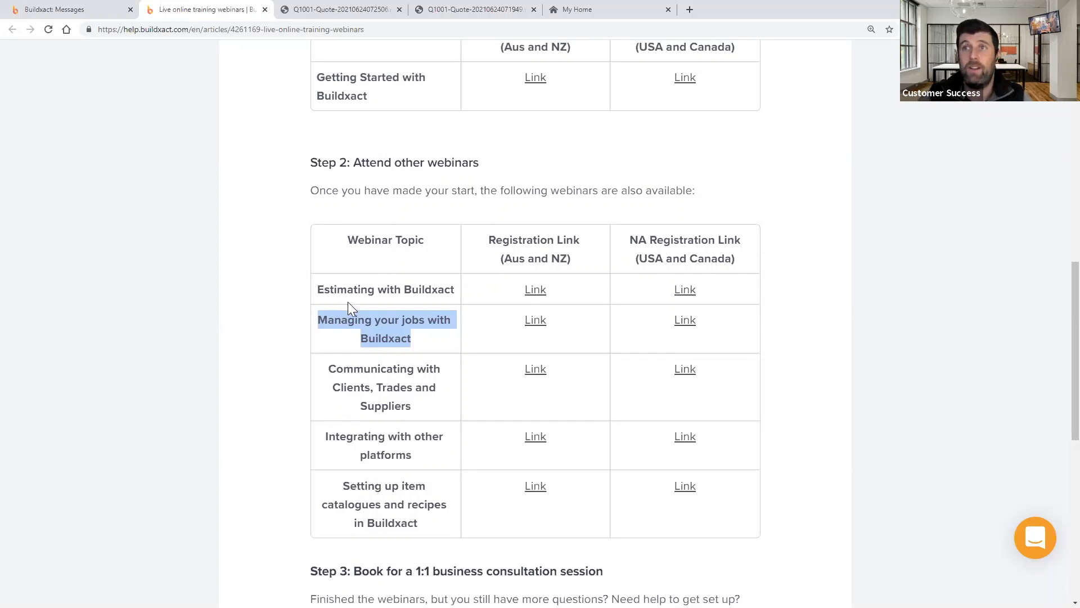
pyautogui.click(422, 457)
# - Highlight the 'Integrating with other platforms' topic, then return to the Buildxact Messages tab
pyautogui.moveTo(425, 463); pyautogui.dragTo(327, 439)
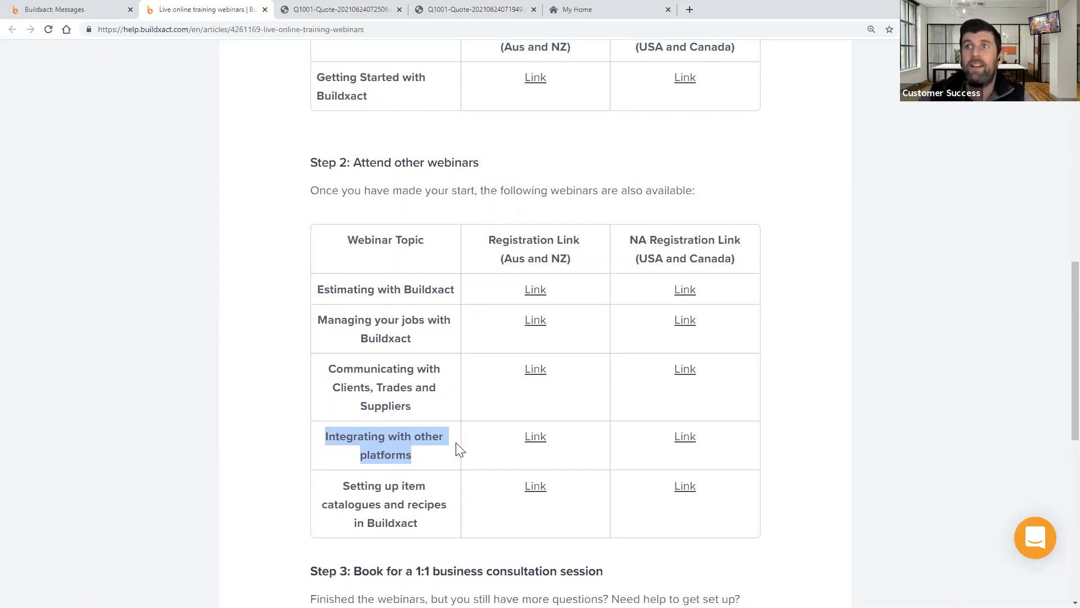
pyautogui.scroll(-4, 539, 454)
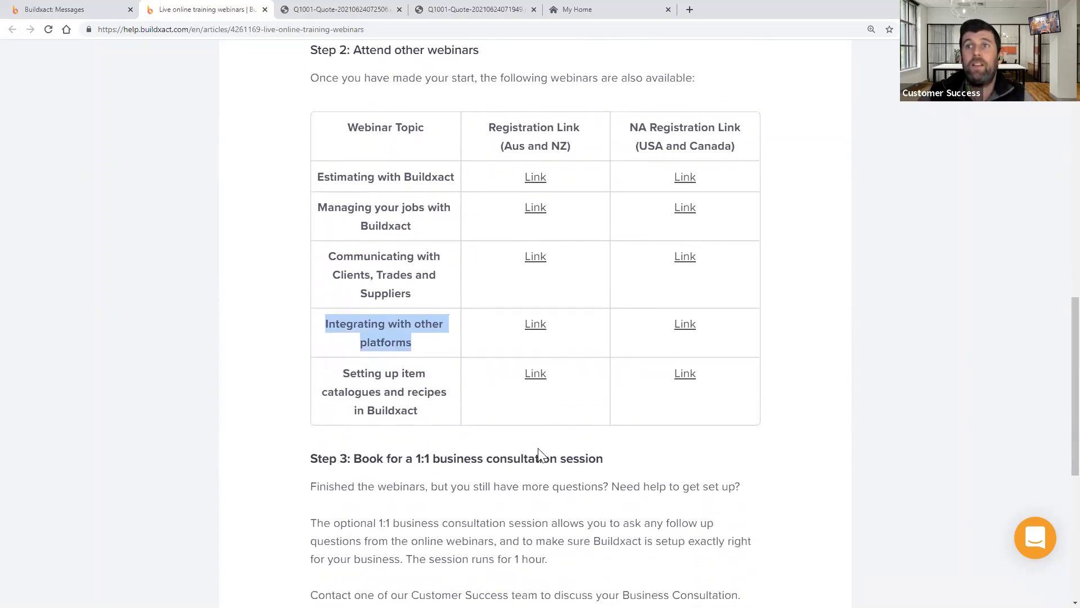
pyautogui.scroll(9, 539, 453)
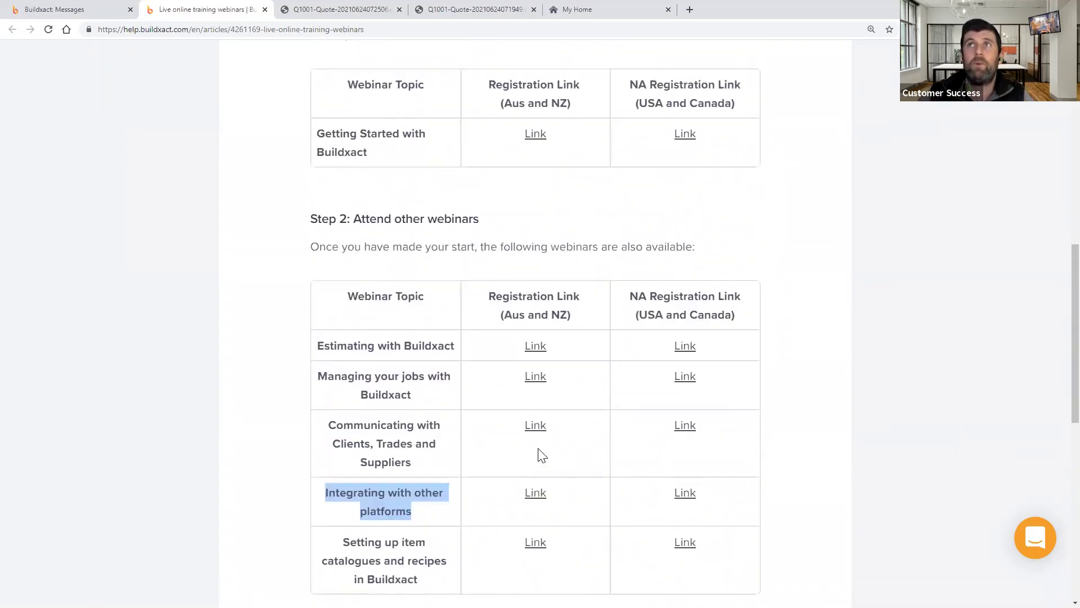
pyautogui.scroll(-5, 540, 453)
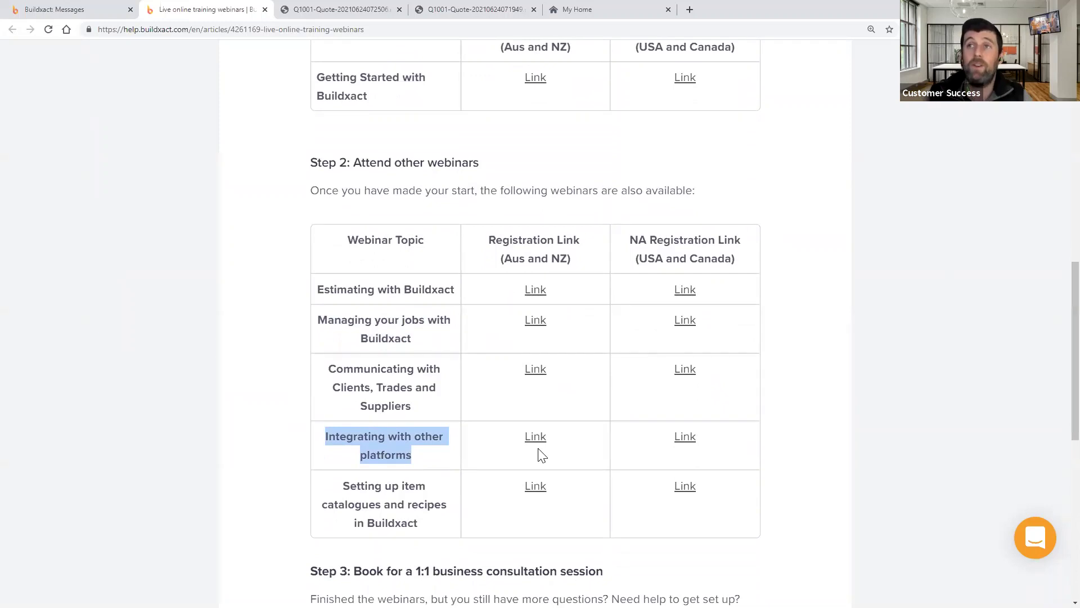
pyautogui.click(495, 450)
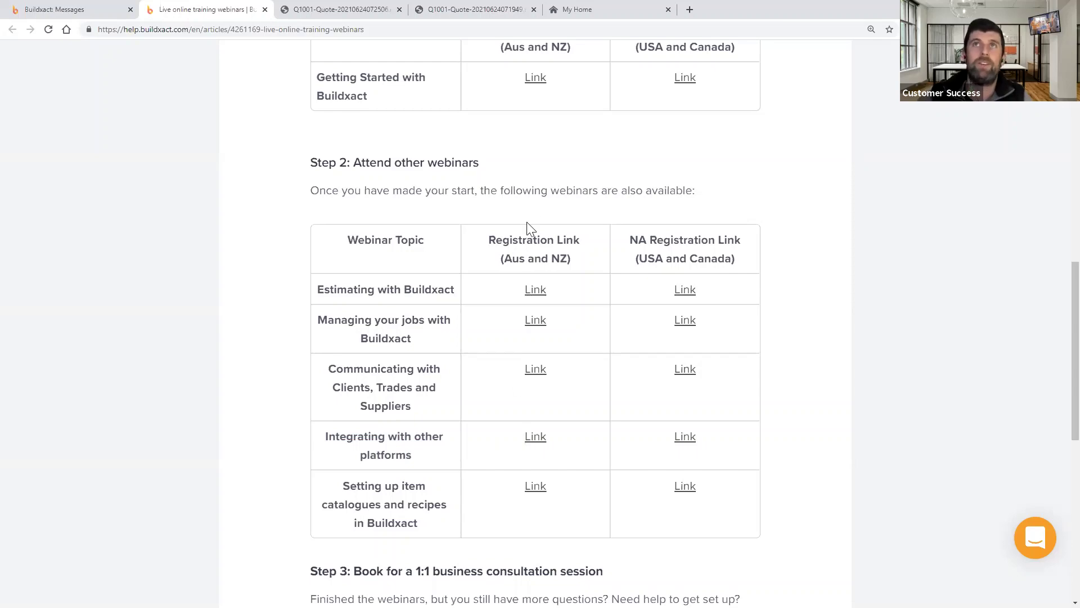
pyautogui.hotkey('ctrl', '1')
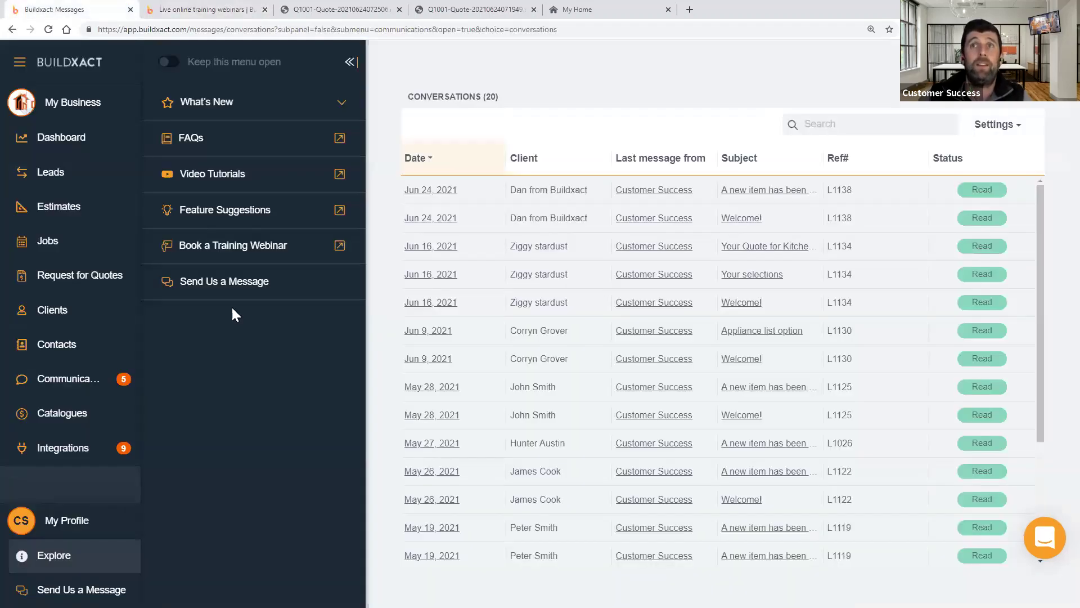
# - Open the Send Us a Message support chat from the Explore menu
pyautogui.click(227, 291)
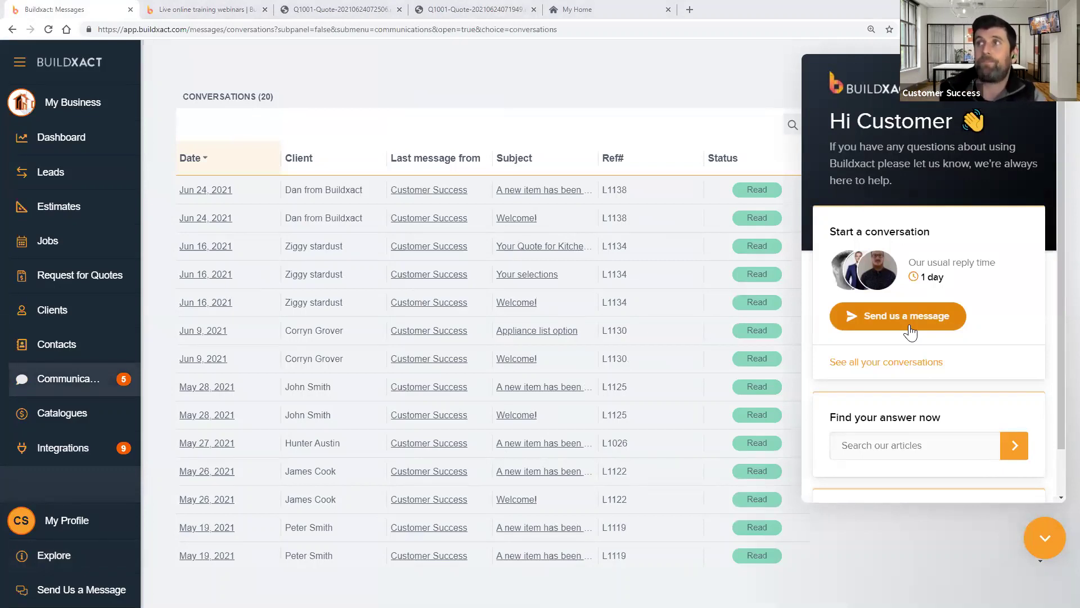
# - Start a bot chat choosing how-to help, Estimates, then Something else, and close the chat
pyautogui.click(910, 331)
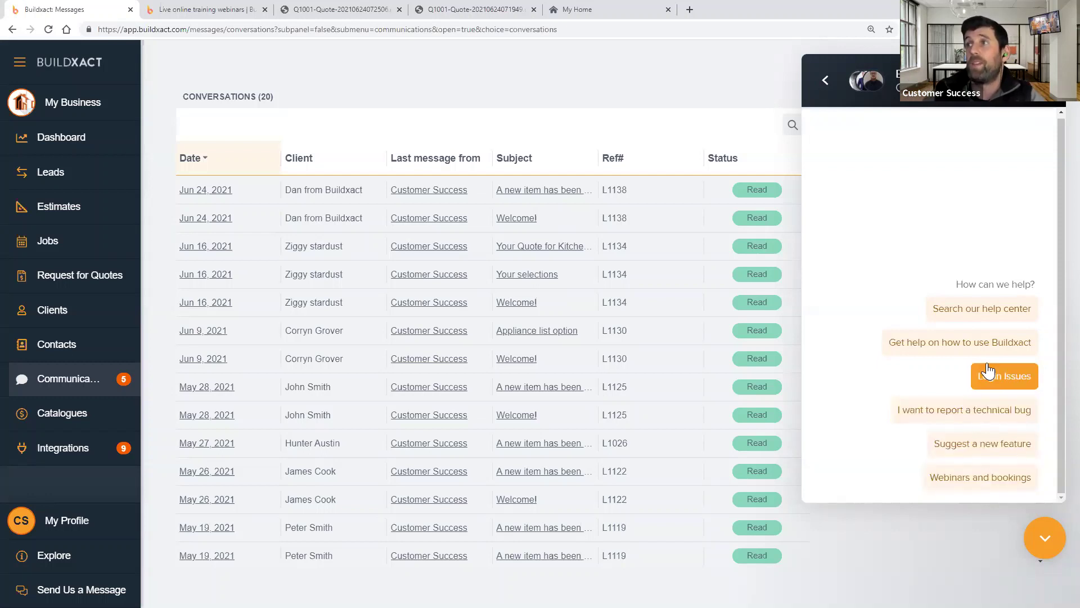
pyautogui.click(1012, 341)
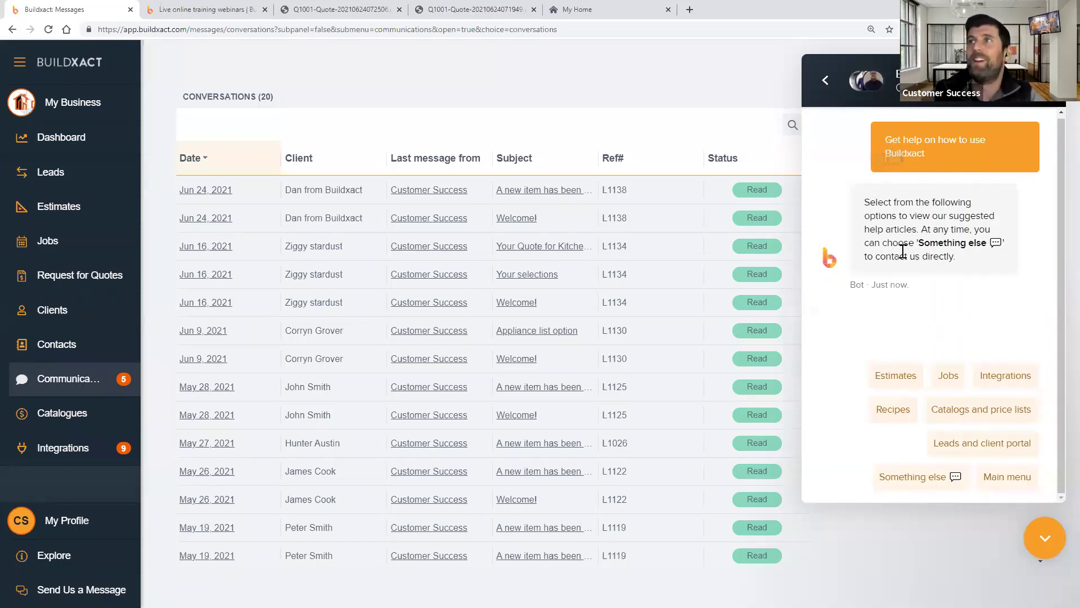
pyautogui.click(895, 375)
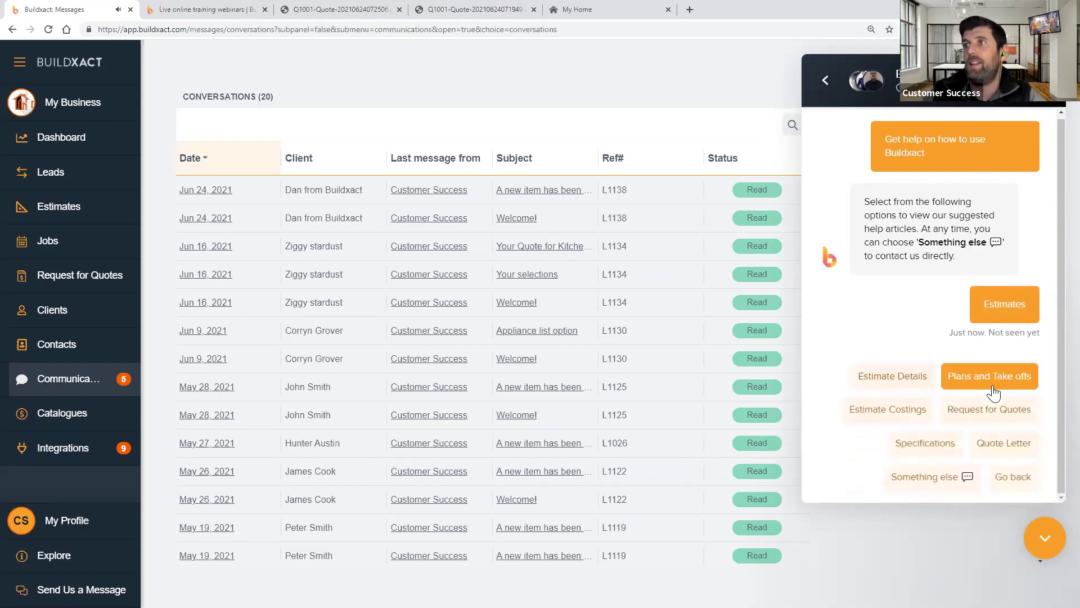
pyautogui.click(931, 481)
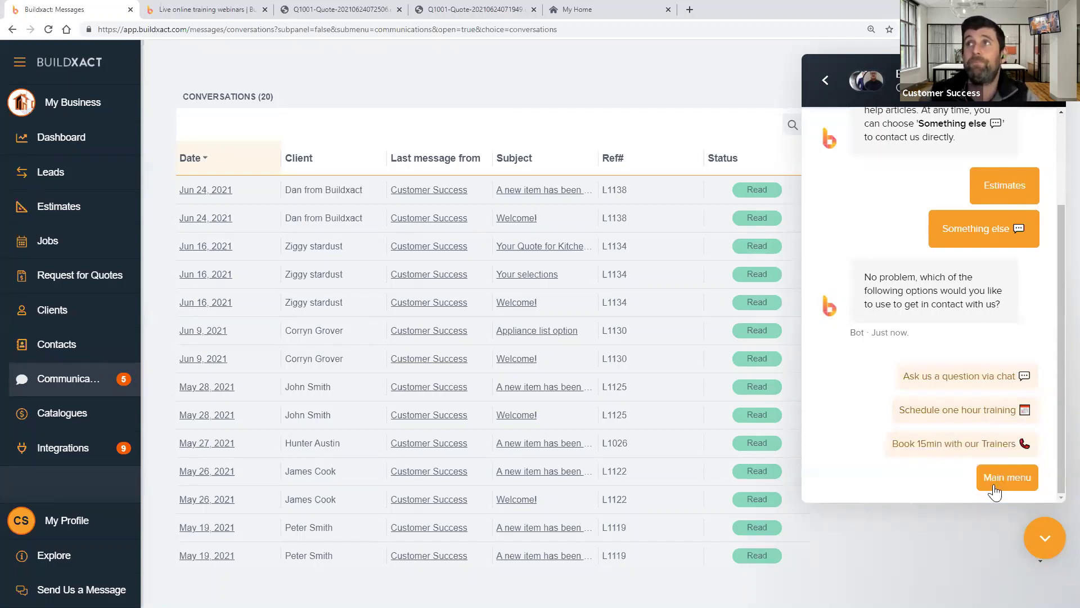
pyautogui.click(825, 83)
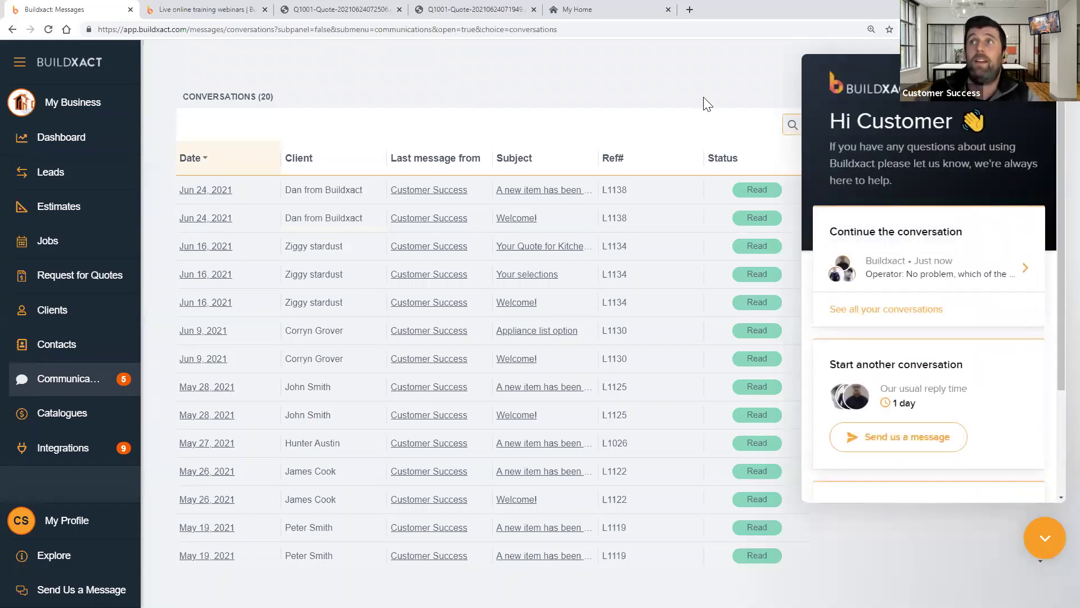
pyautogui.click(1046, 538)
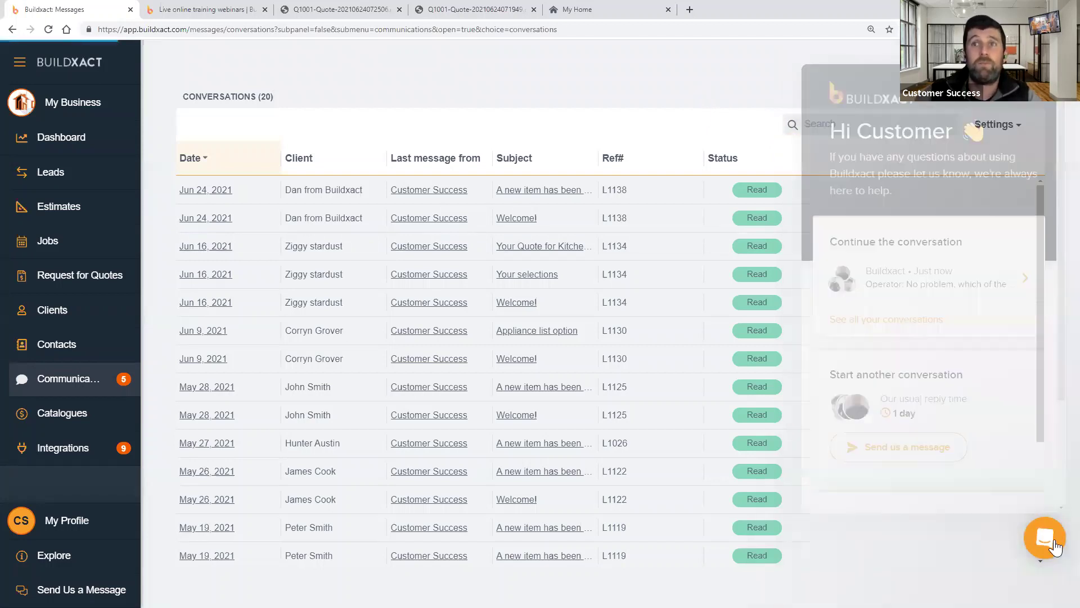
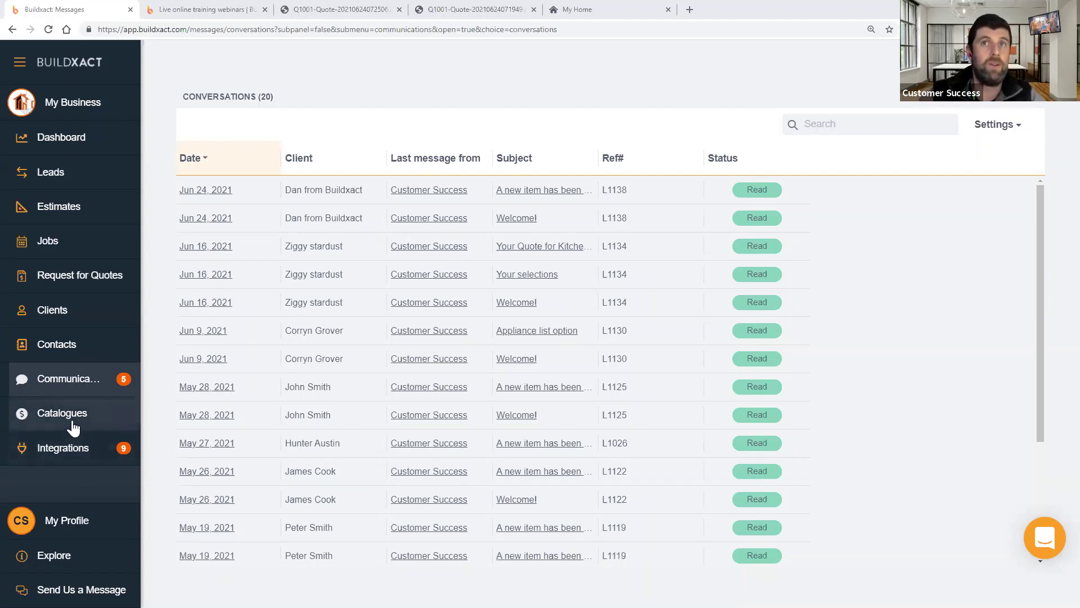
# - Open Catalogues and highlight the My Supplier Prices and D & C Timber RRP List entries
pyautogui.click(41, 411)
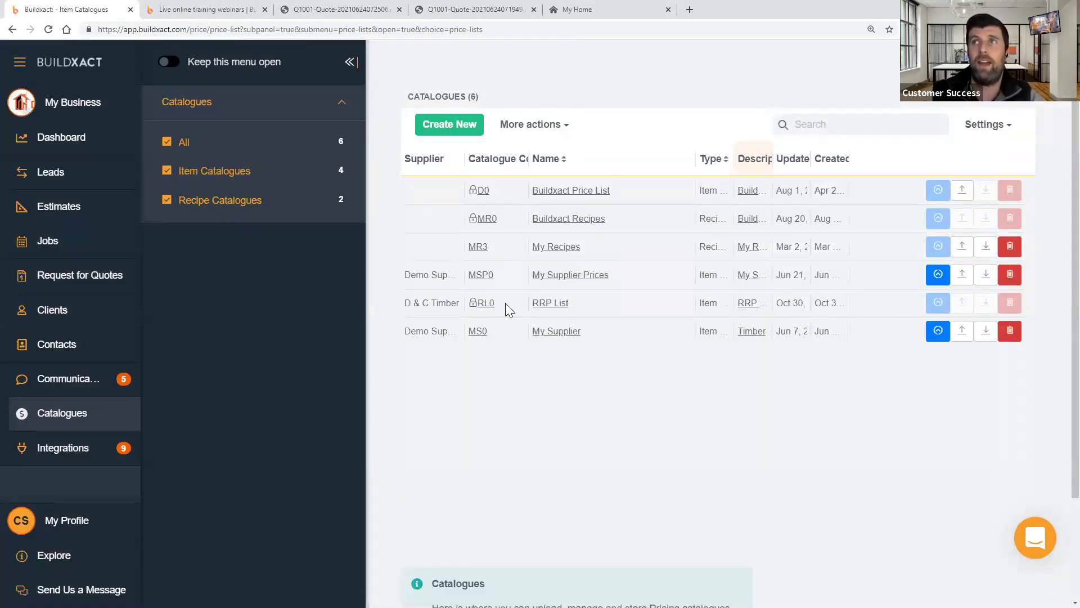
pyautogui.moveTo(616, 276); pyautogui.dragTo(408, 281)
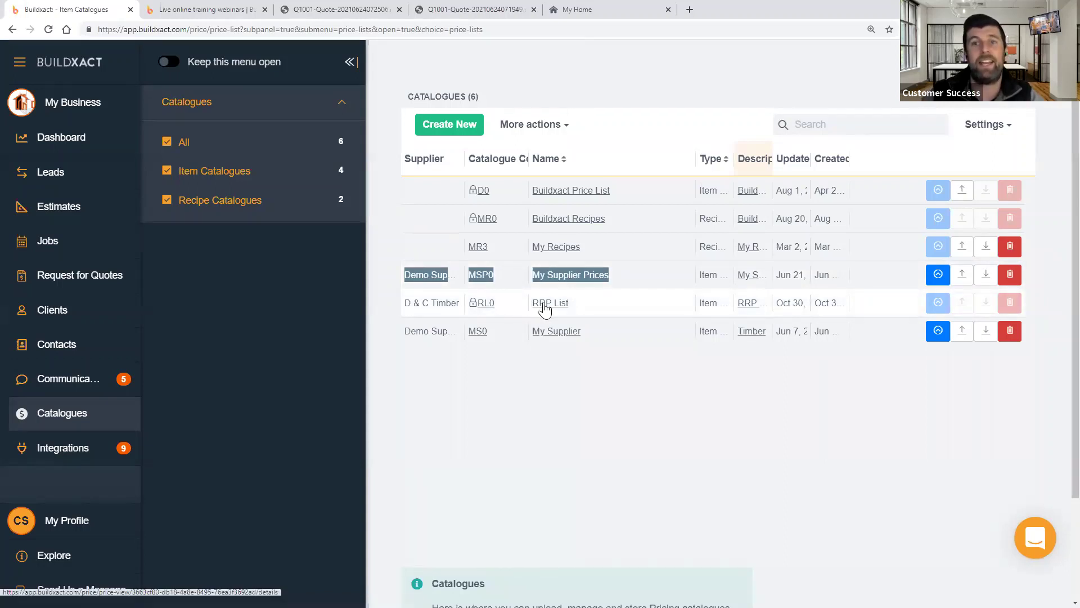
pyautogui.moveTo(404, 303); pyautogui.dragTo(399, 281)
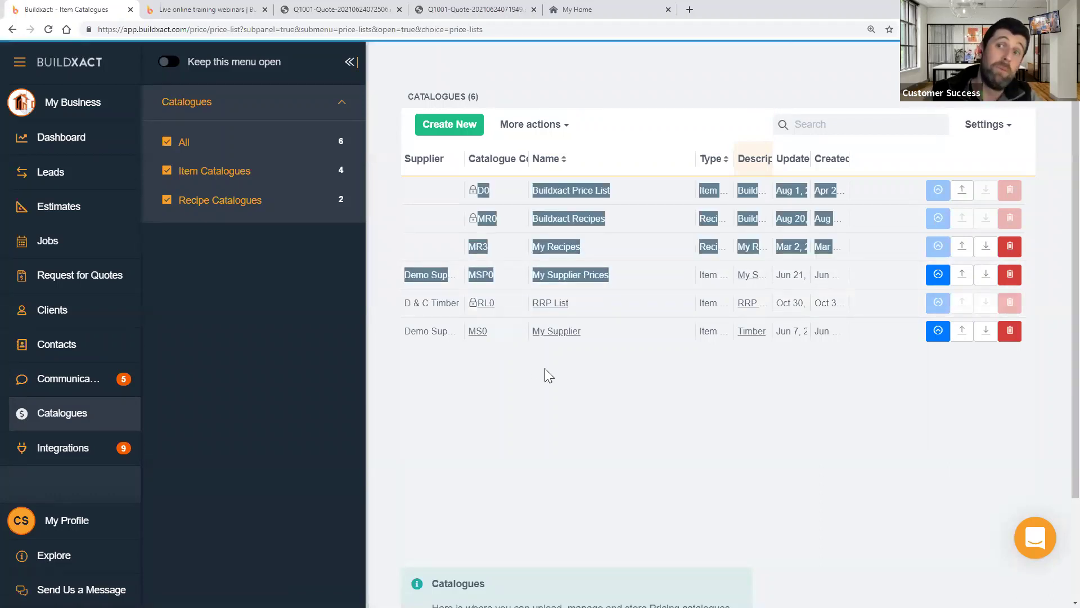
pyautogui.moveTo(613, 276); pyautogui.dragTo(403, 278)
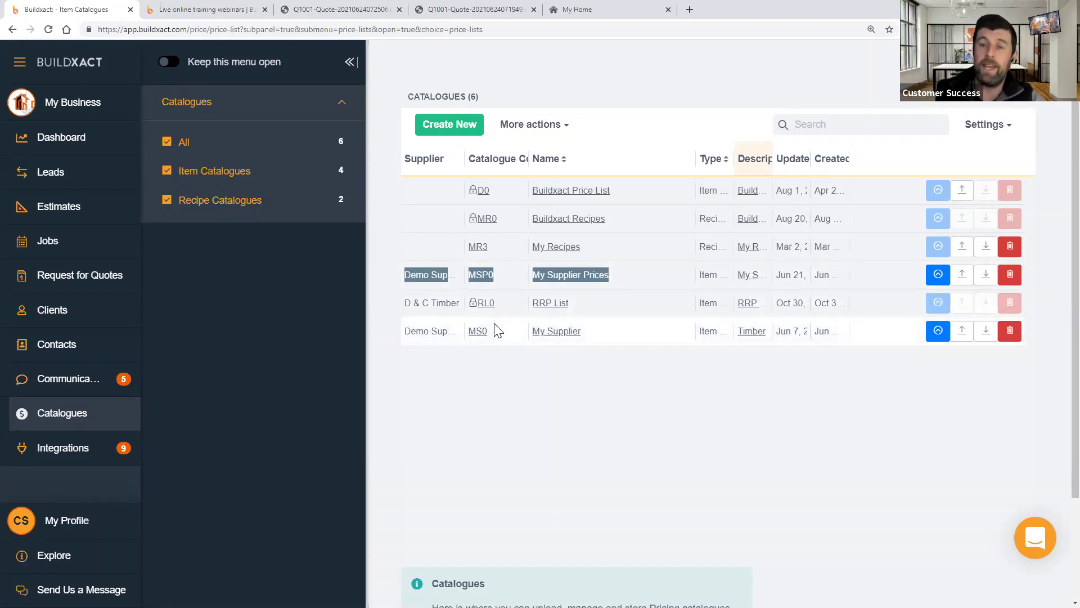
pyautogui.moveTo(596, 305); pyautogui.dragTo(453, 313)
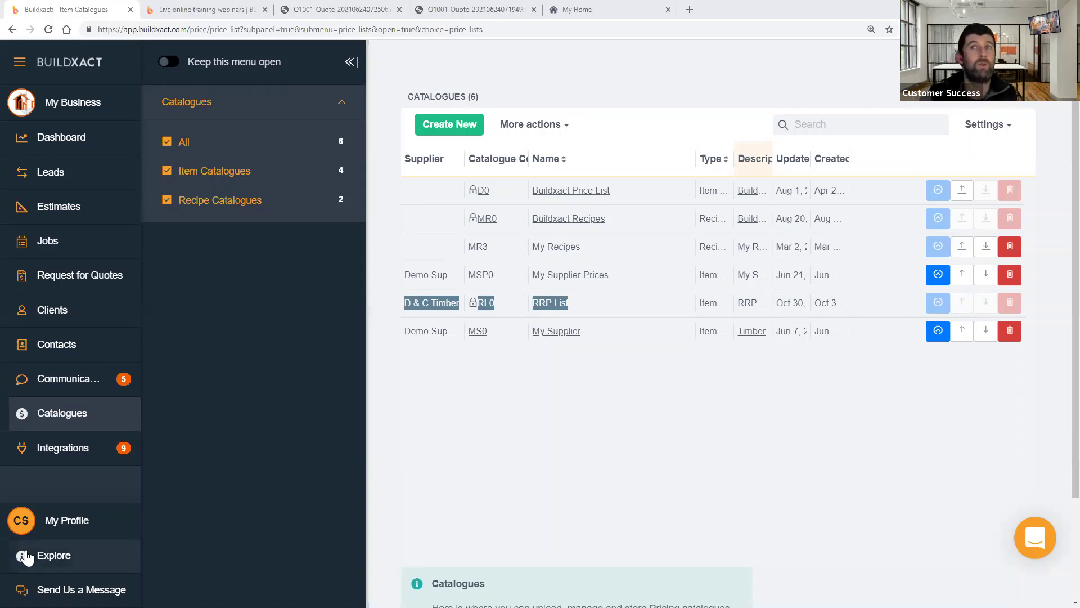
# - Start a catalogue search, then switch to the Estimates list of draft estimates
pyautogui.click(816, 124)
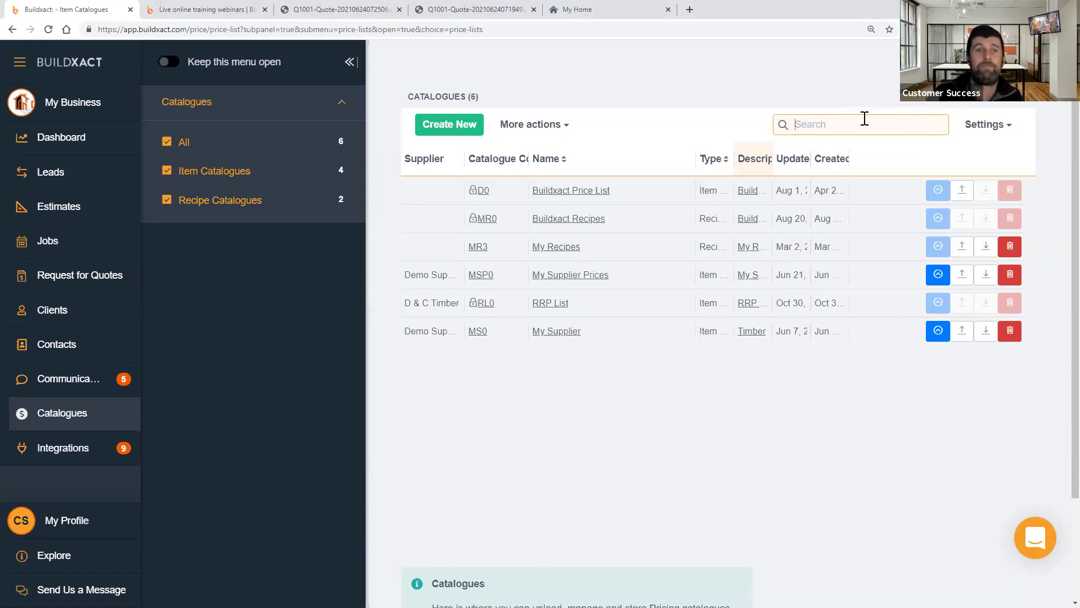
pyautogui.click(63, 208)
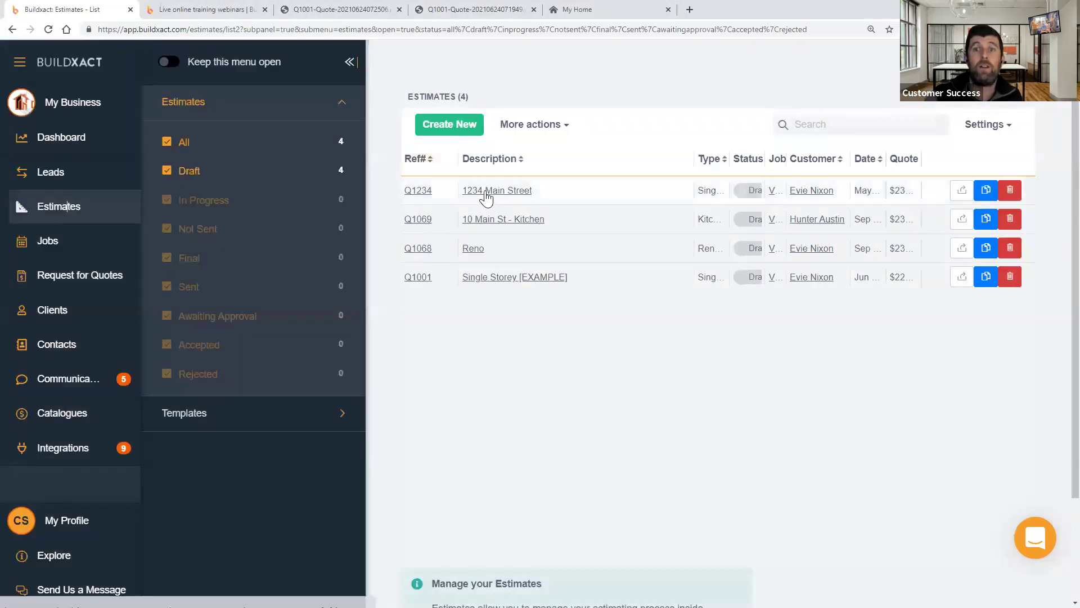
# - Open the 1234 Main Street estimate and find 'pr' on its costings page
pyautogui.click(496, 193)
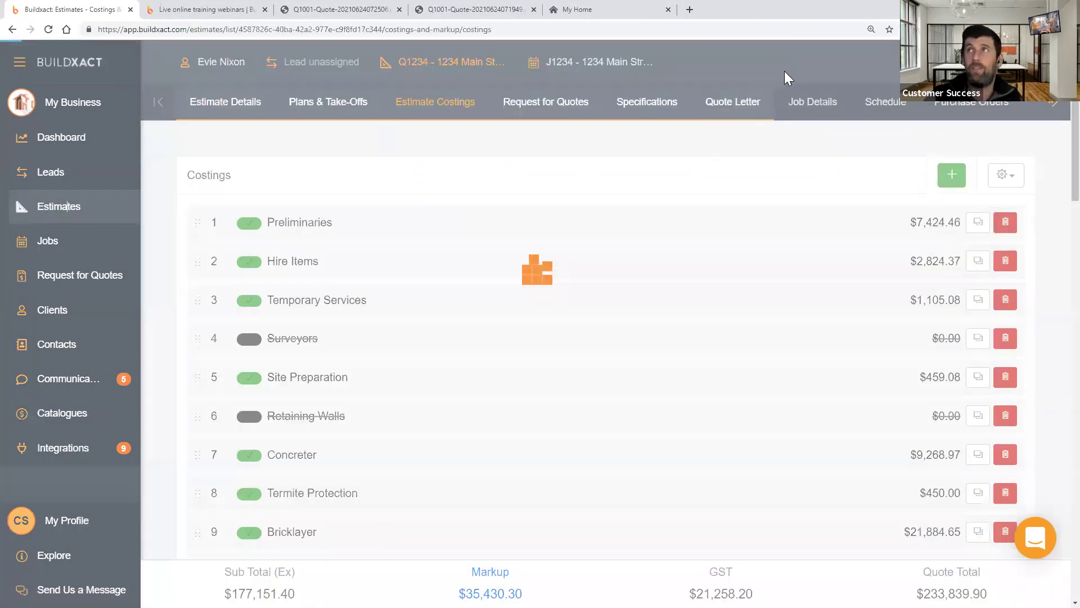
pyautogui.hotkey('ctrl', 'f')
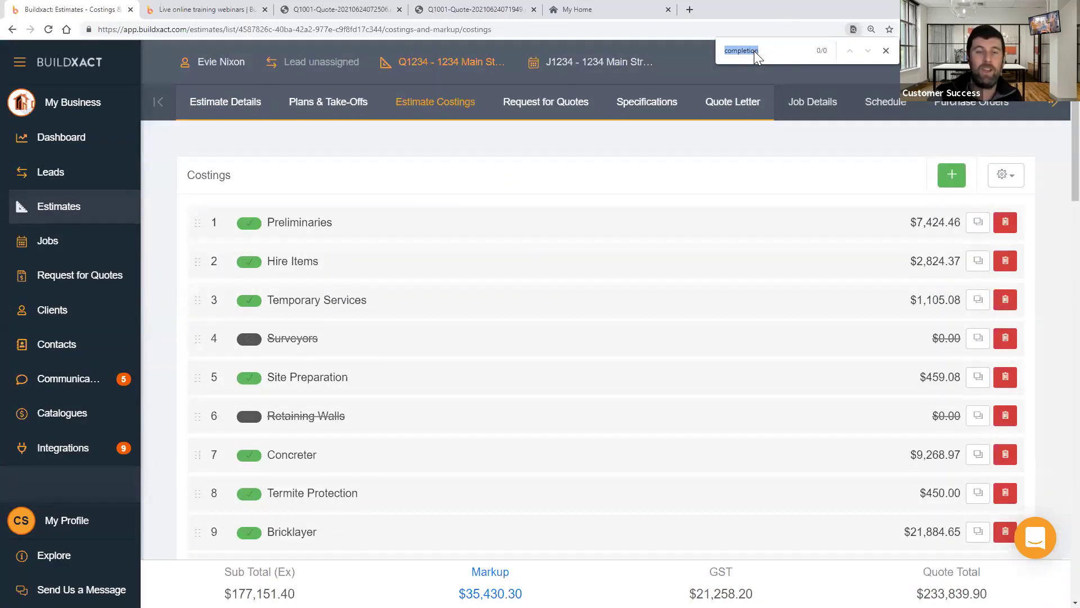
pyautogui.write('[r')
pyautogui.press('BackSpace')
pyautogui.press('BackSpace')
pyautogui.write('pr')
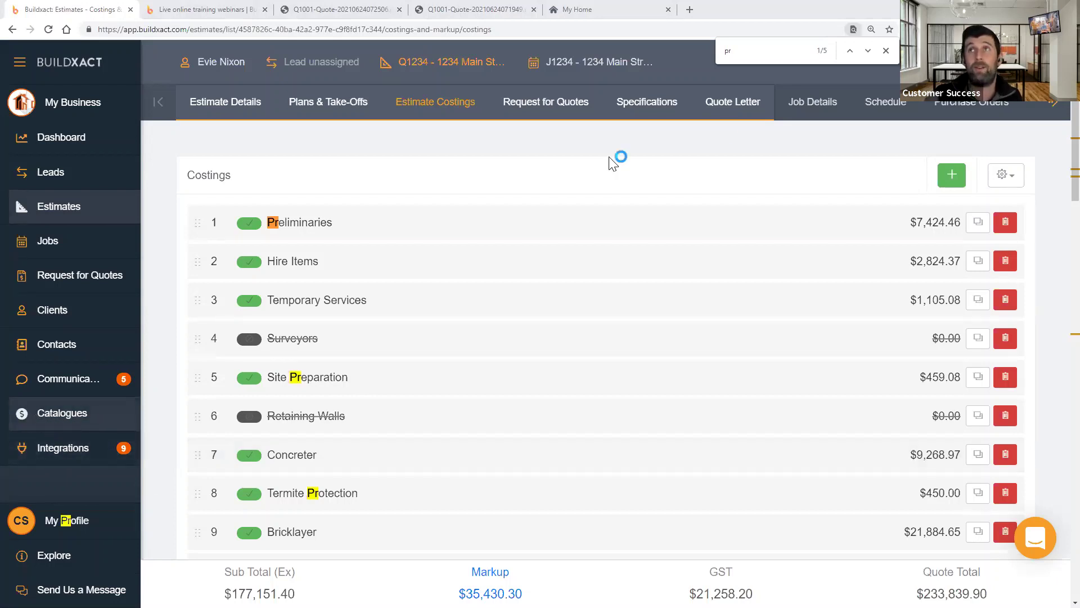
pyautogui.click(883, 53)
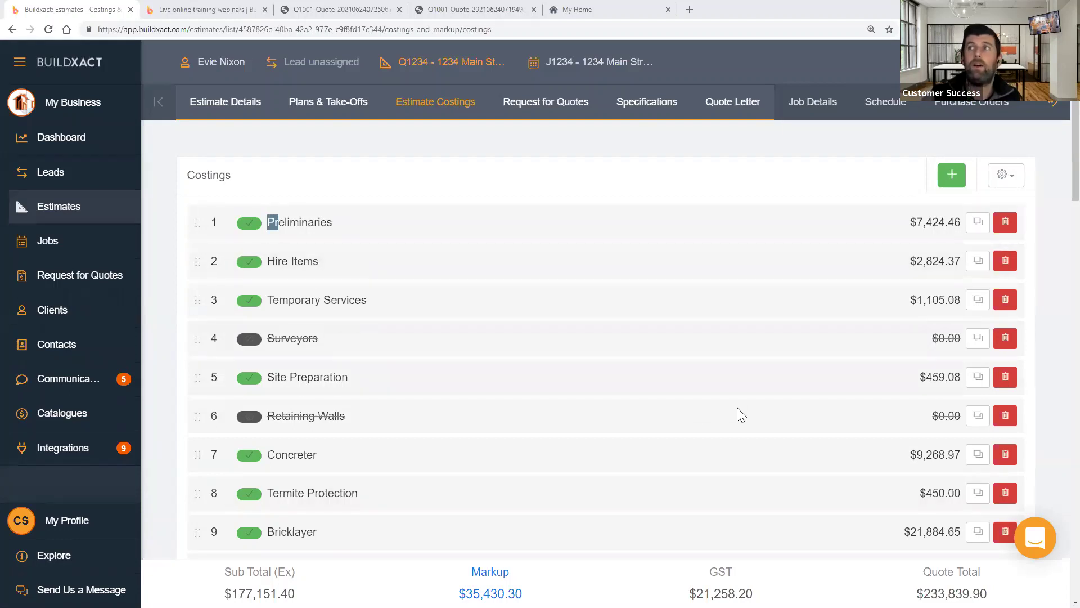
pyautogui.scroll(-3, 734, 413)
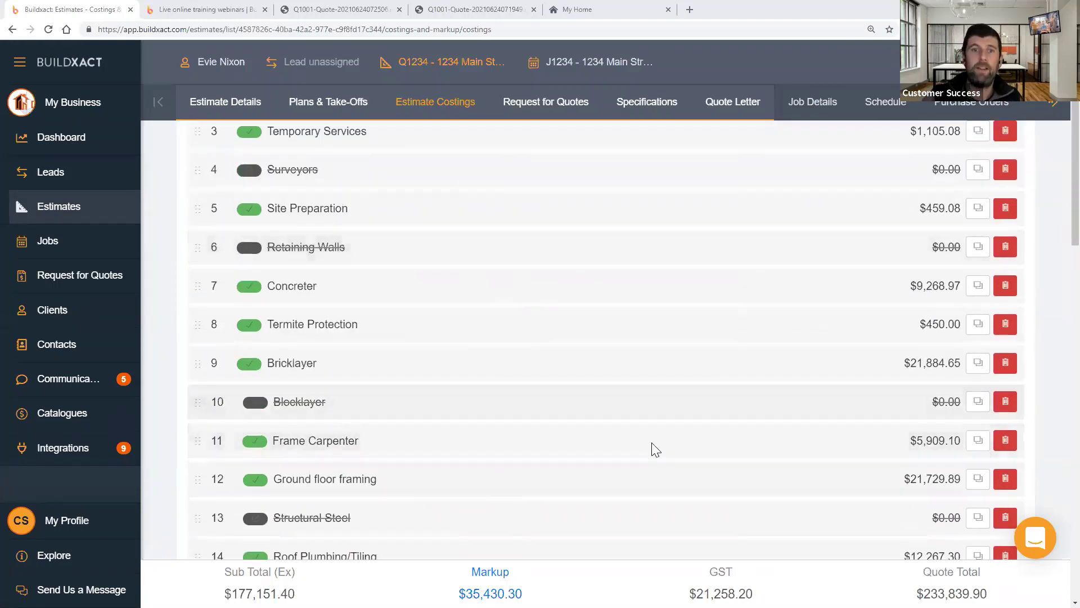
# - Expand Structural Steel, mark it not completed, and try then clear a -20 crane hire markup
pyautogui.click(681, 496)
pyautogui.doubleClick(788, 381)
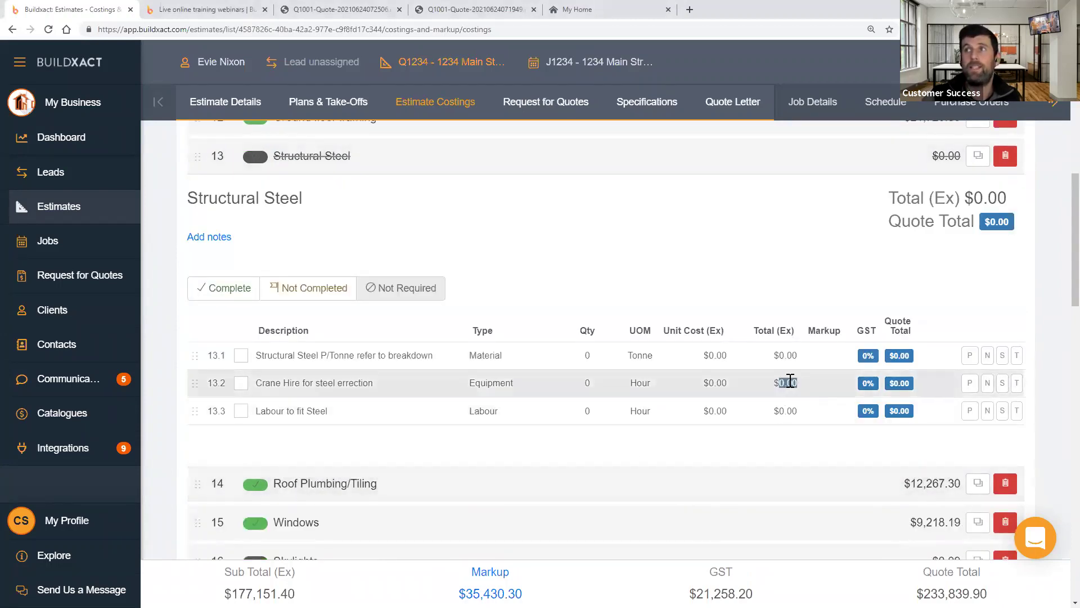
pyautogui.click(323, 290)
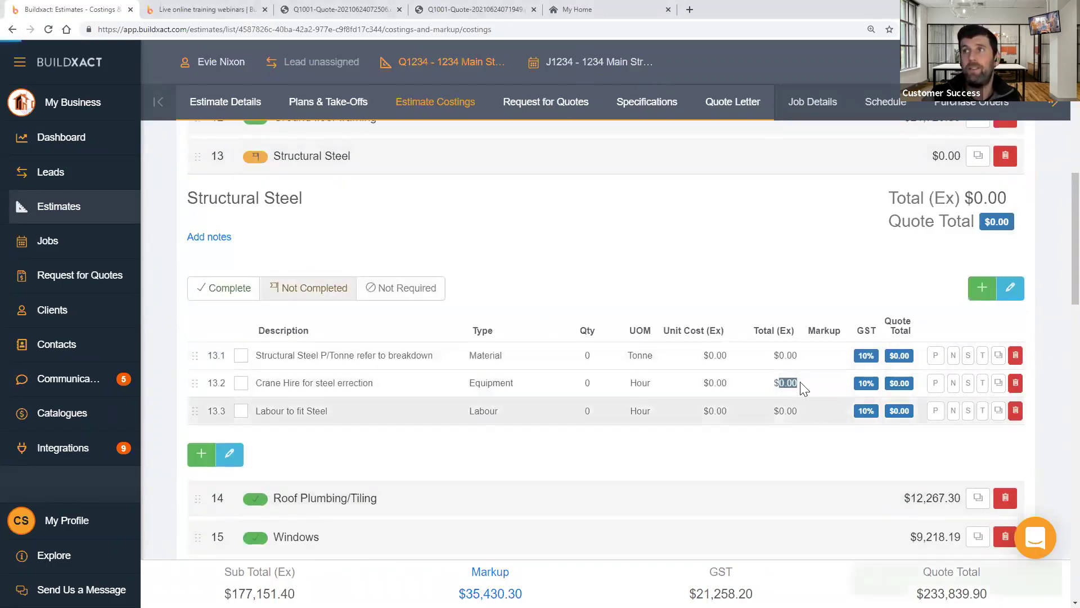
pyautogui.click(817, 384)
pyautogui.click(818, 383)
pyautogui.write('-20')
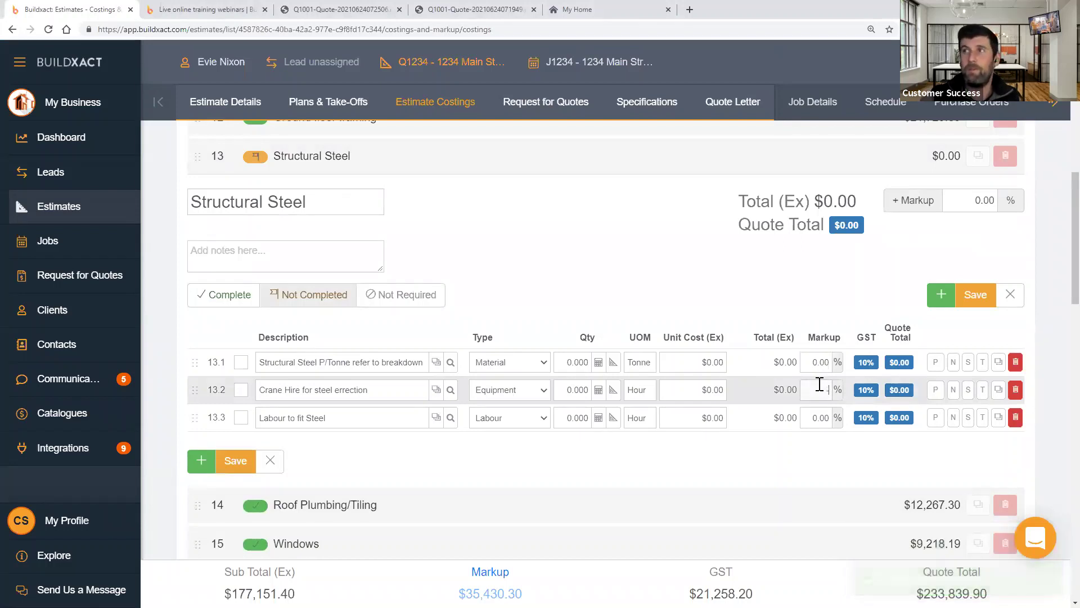
pyautogui.click(838, 450)
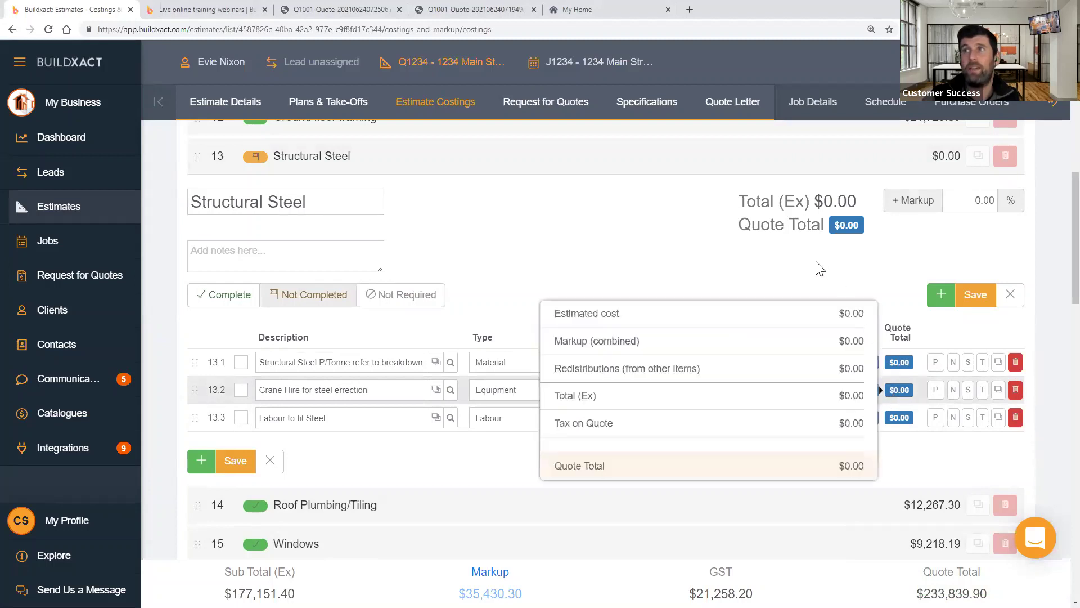
pyautogui.click(809, 393)
pyautogui.moveTo(808, 394); pyautogui.dragTo(865, 394)
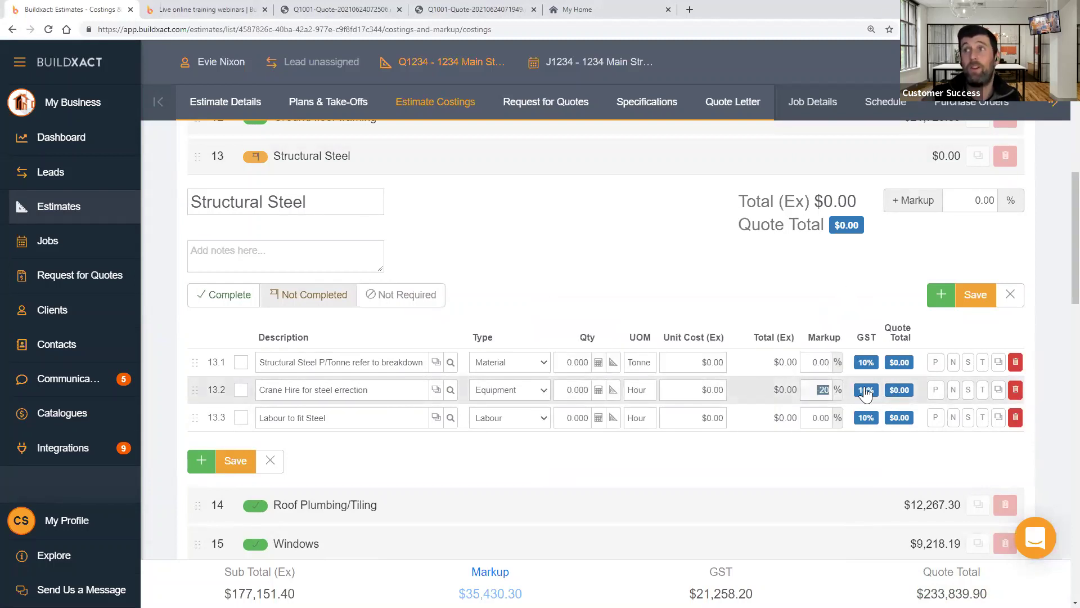
pyautogui.press('BackSpace')
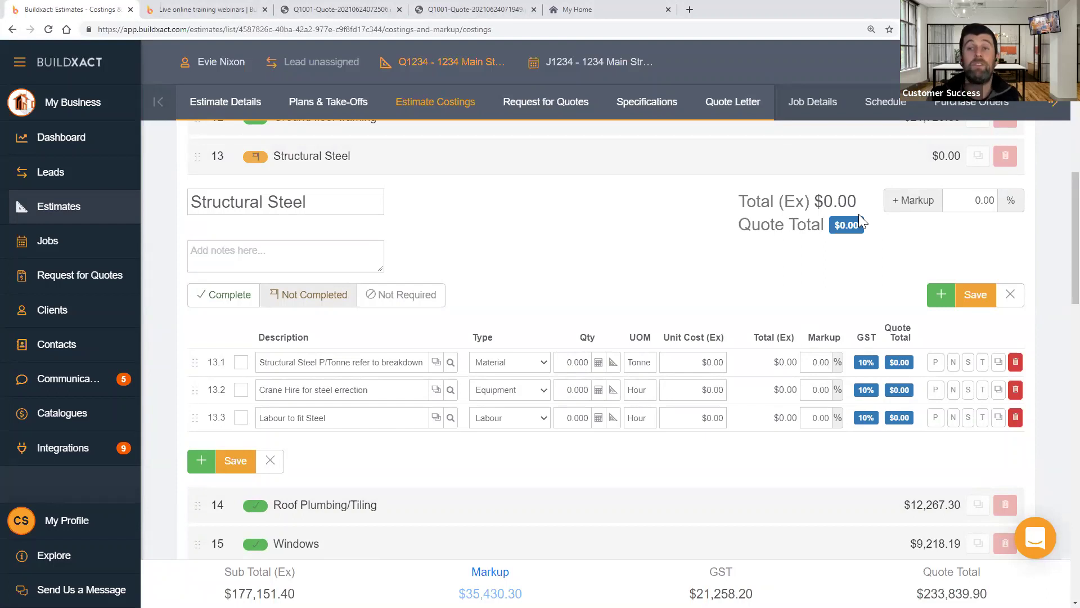
# - Set Structural Steel markup to 20%, crane hire and labour to 20, and label the steel EXEMPT
pyautogui.click(963, 197)
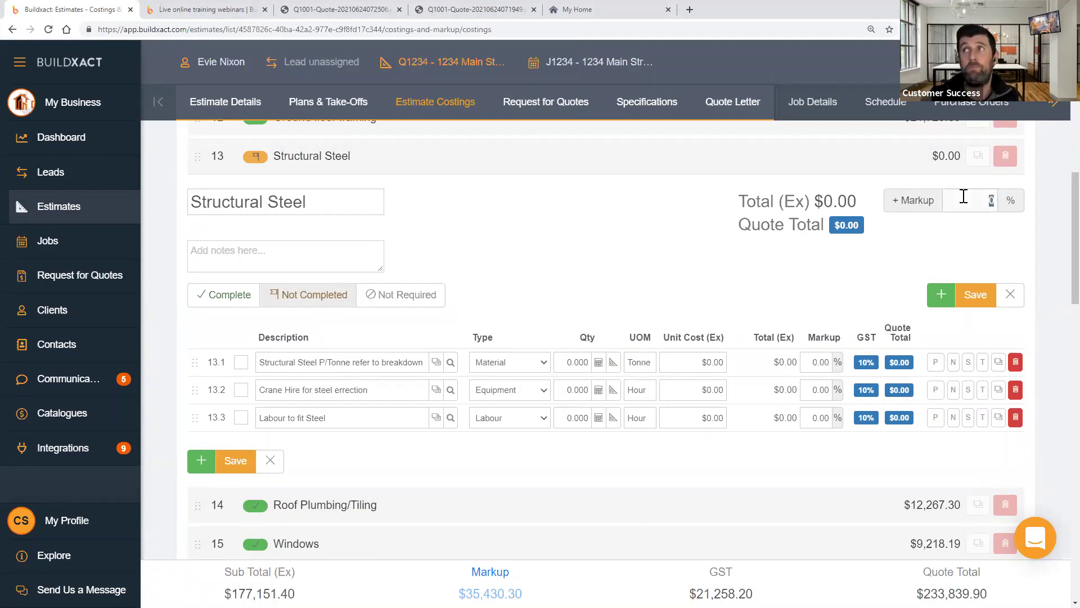
pyautogui.write('20')
pyautogui.click(906, 252)
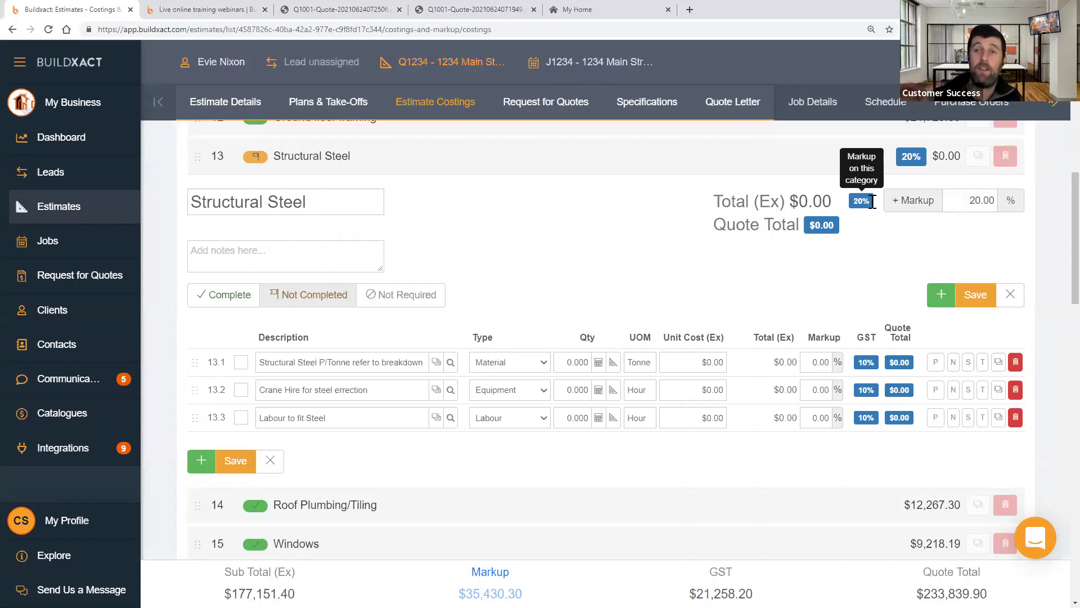
pyautogui.click(820, 390)
pyautogui.write('20')
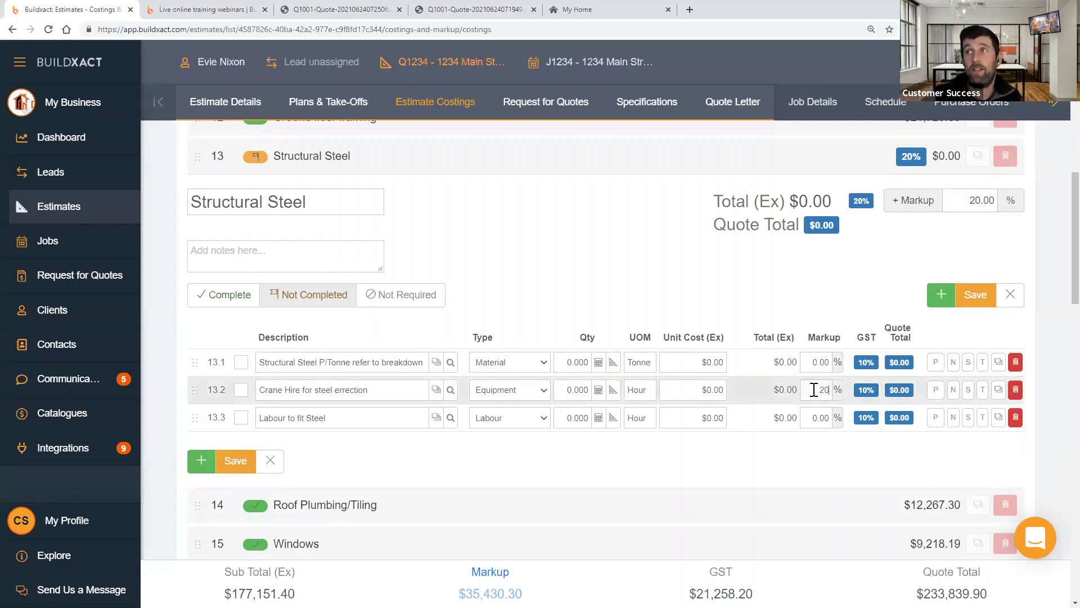
pyautogui.click(261, 360)
pyautogui.write('EX')
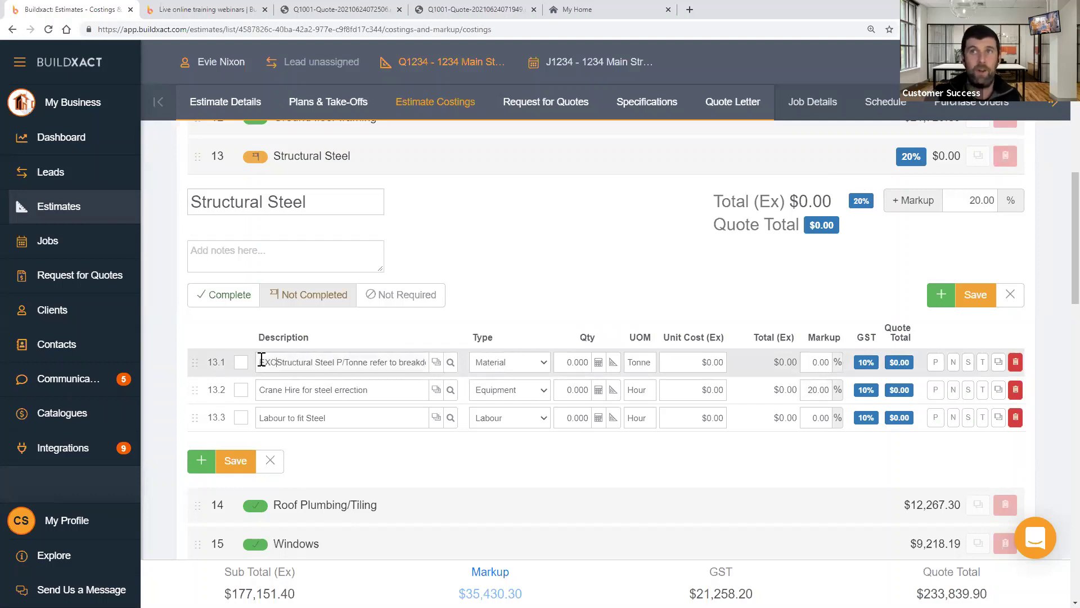
pyautogui.write('EMPT')
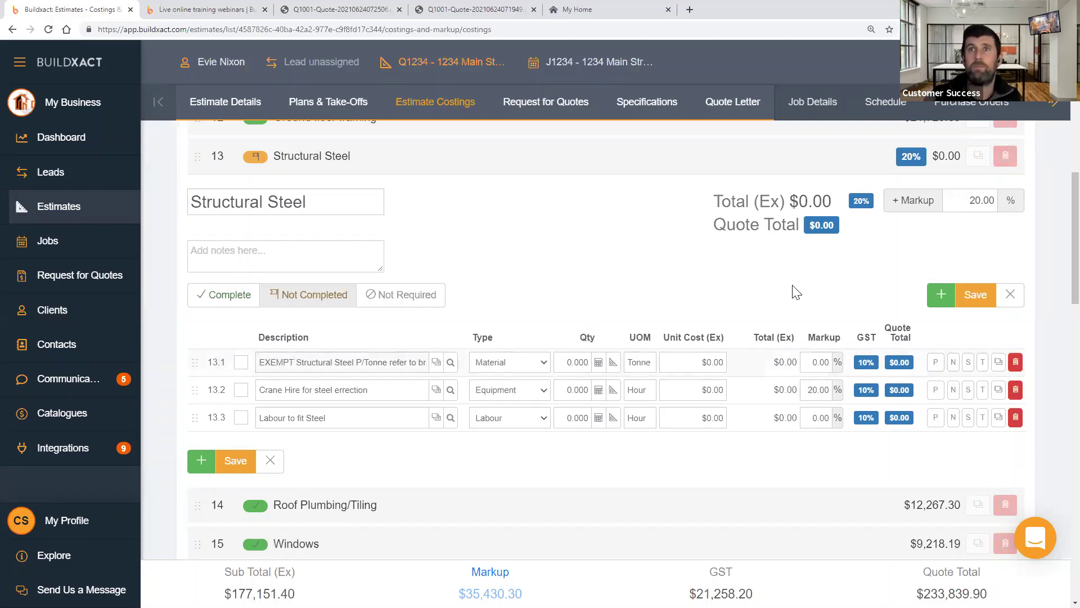
pyautogui.click(821, 417)
pyautogui.write('20')
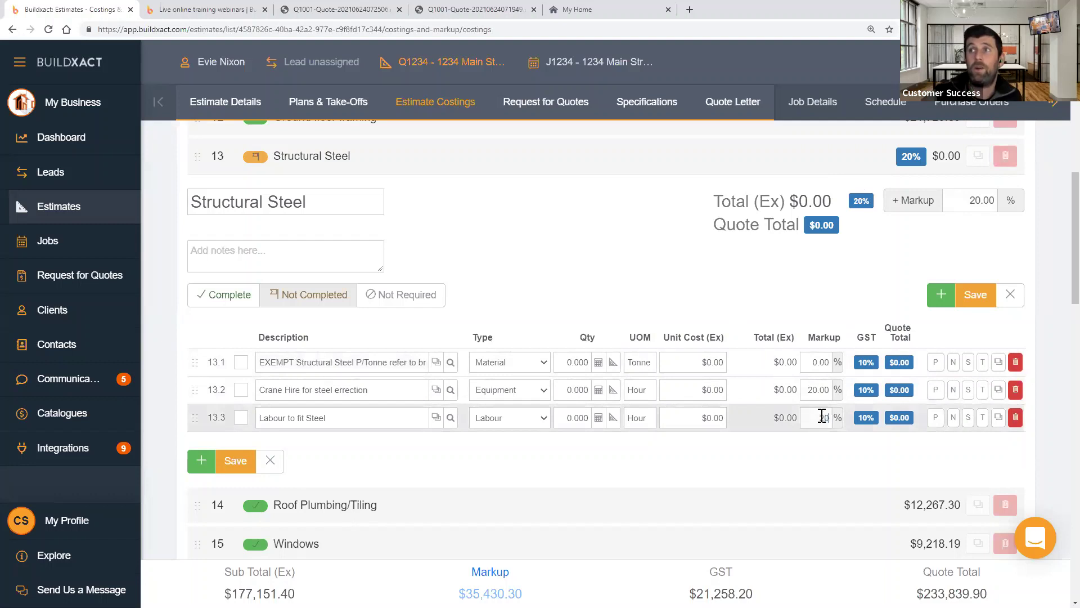
pyautogui.click(804, 347)
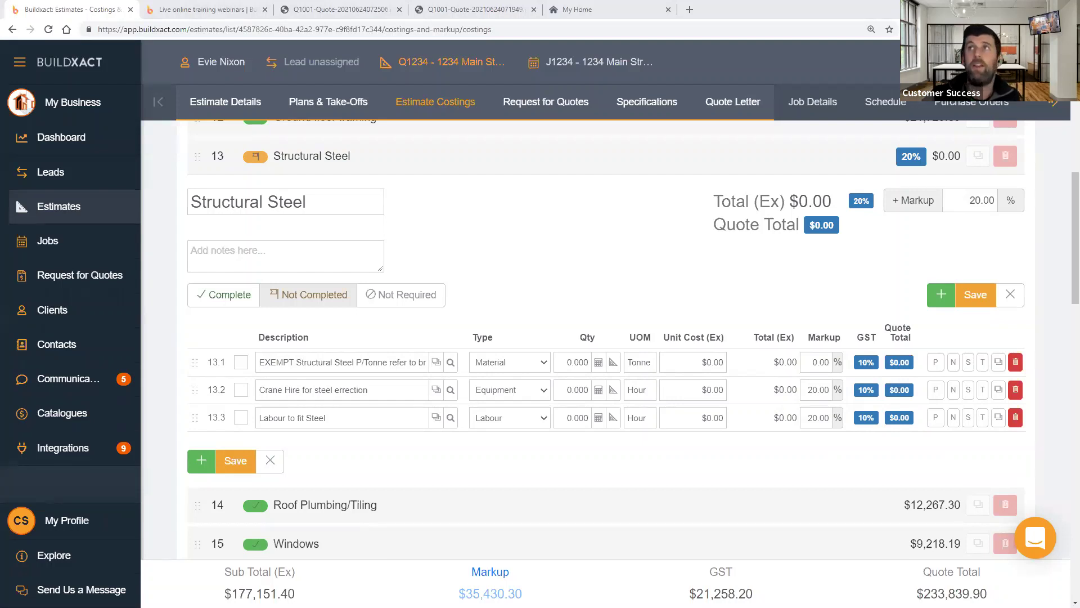
pyautogui.click(738, 101)
pyautogui.click(683, 362)
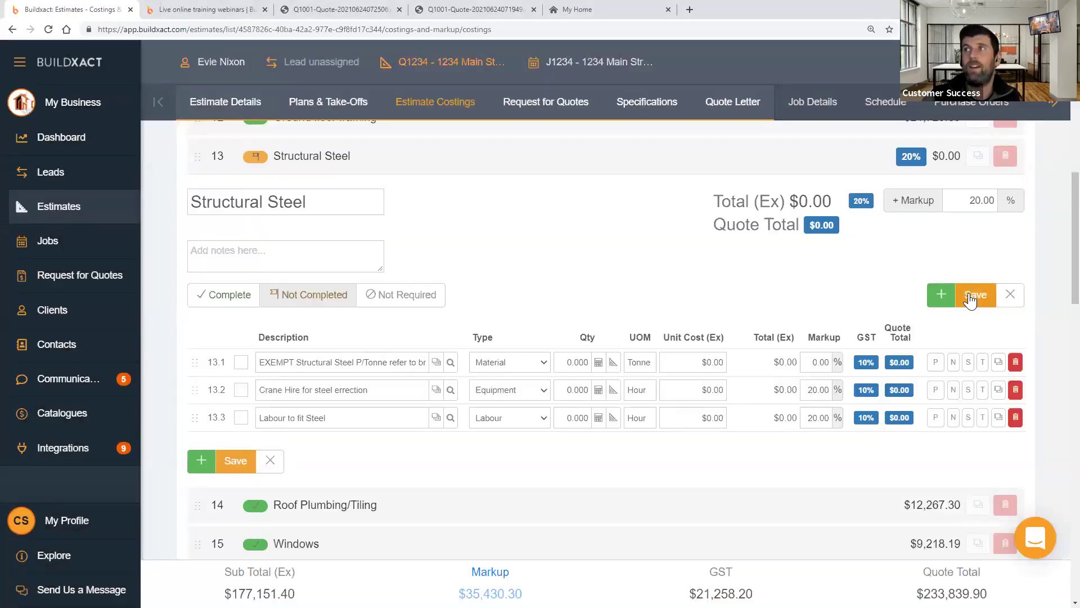
# - Save the estimate and set the Quote Letter to keep specification numbers but exclude quoted categories
pyautogui.click(970, 300)
pyautogui.click(727, 107)
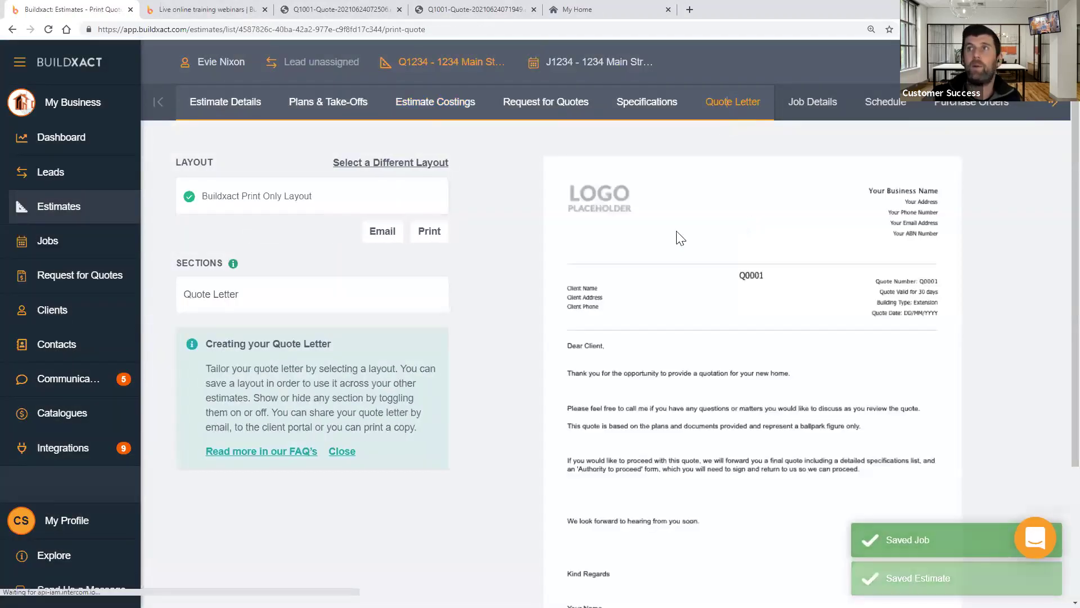
pyautogui.click(413, 300)
pyautogui.scroll(-5, 822, 315)
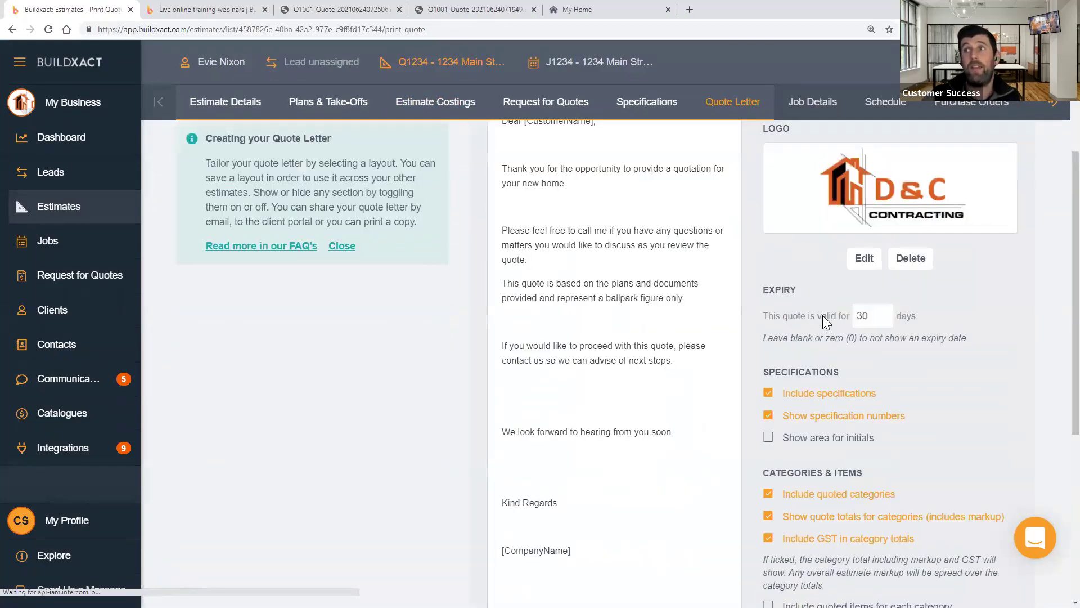
pyautogui.scroll(-2, 822, 317)
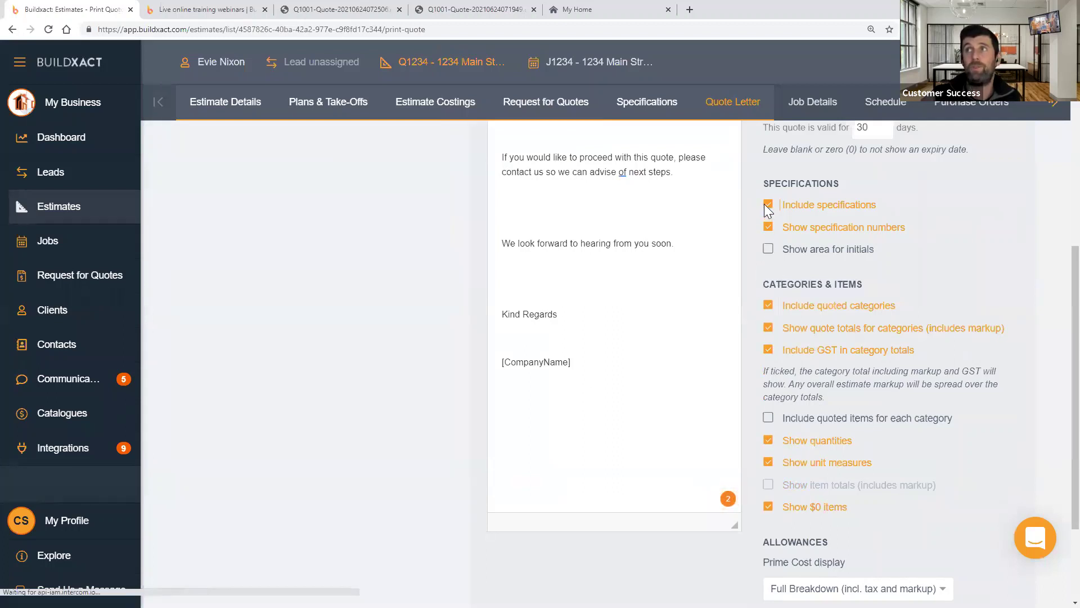
pyautogui.click(767, 206)
pyautogui.click(768, 206)
pyautogui.click(768, 226)
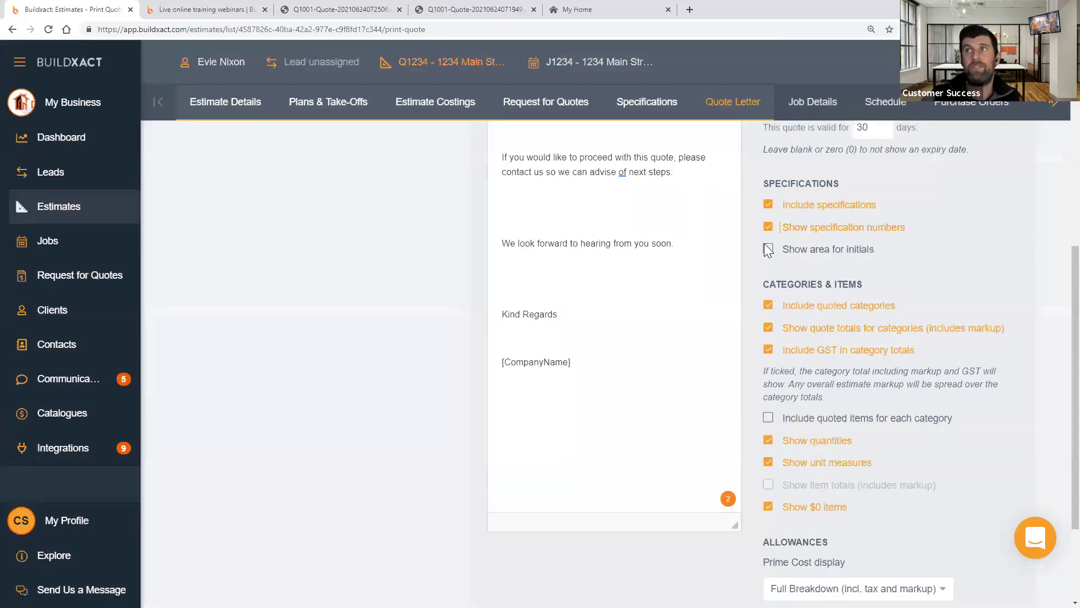
pyautogui.click(769, 303)
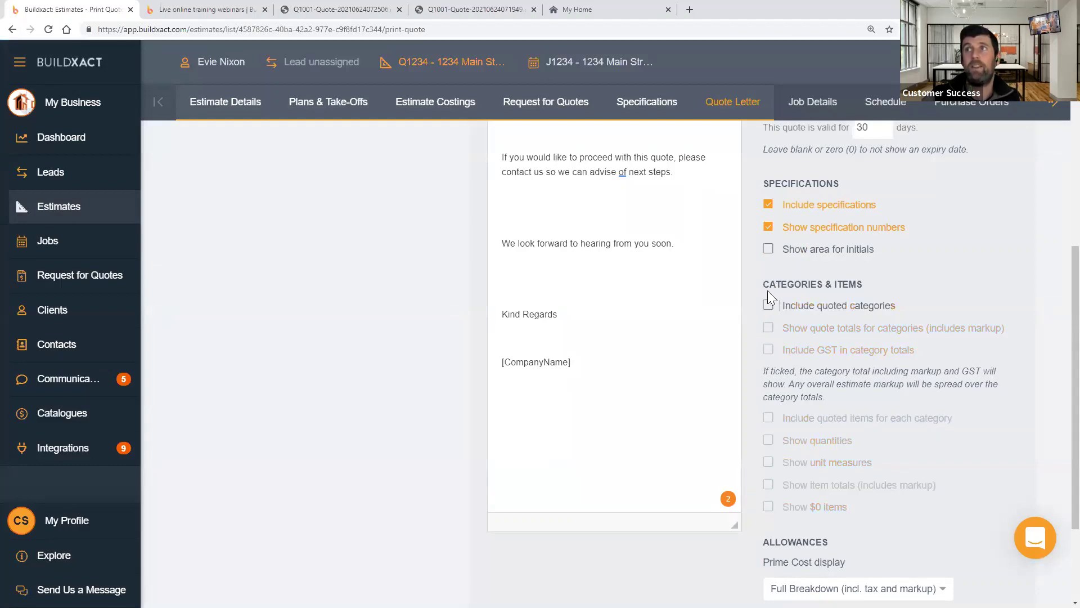
pyautogui.moveTo(764, 284); pyautogui.dragTo(877, 481)
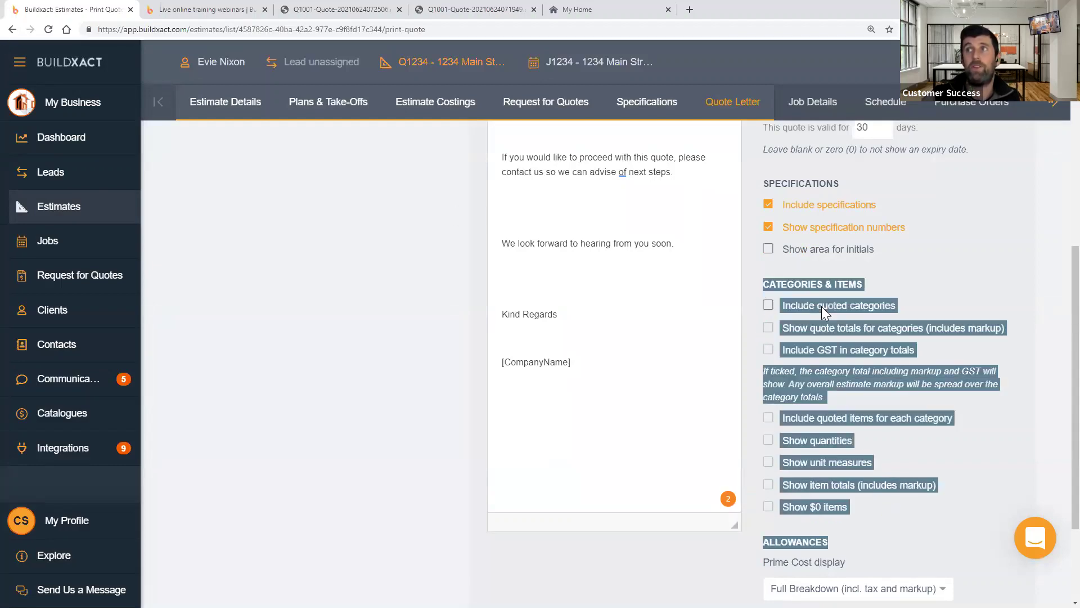
pyautogui.scroll(7, 341, 313)
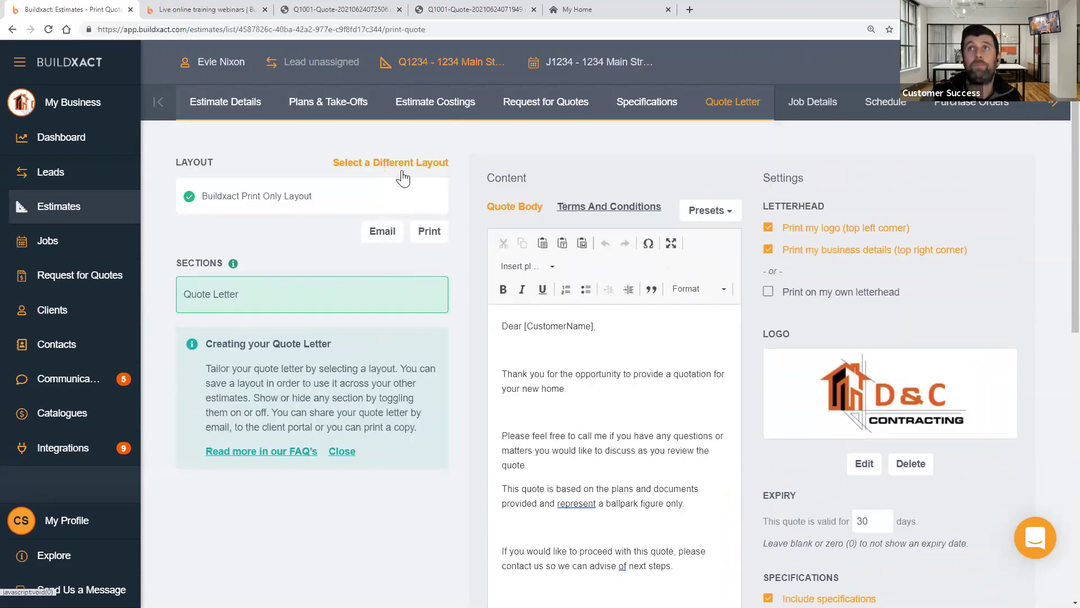
# - Switch to the Buildxact Customisable Layout and open the Quoted Items section settings
pyautogui.click(398, 163)
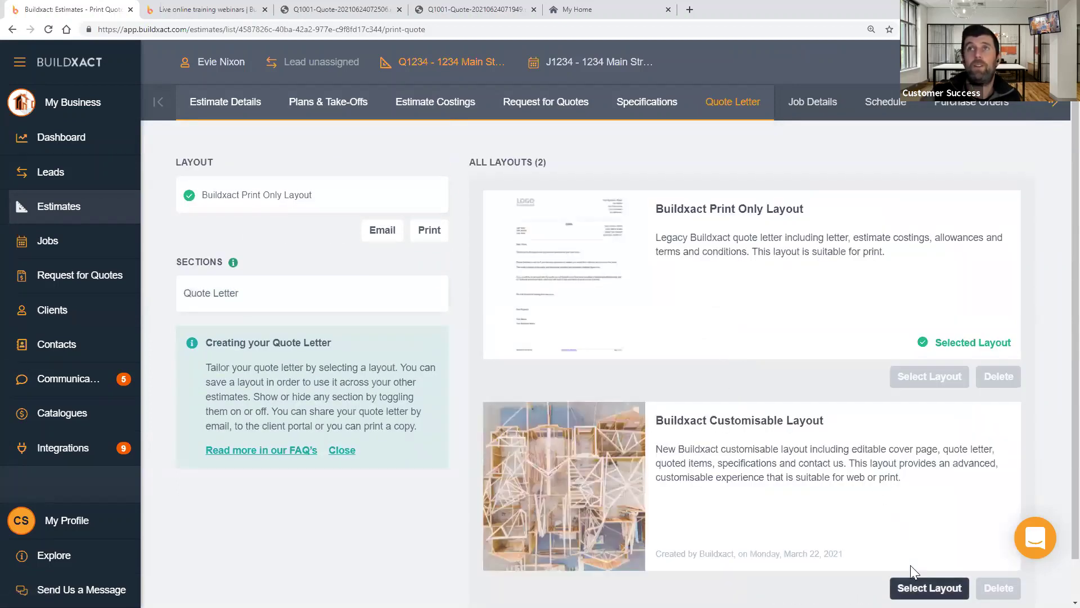
pyautogui.click(923, 585)
pyautogui.scroll(-2, 261, 421)
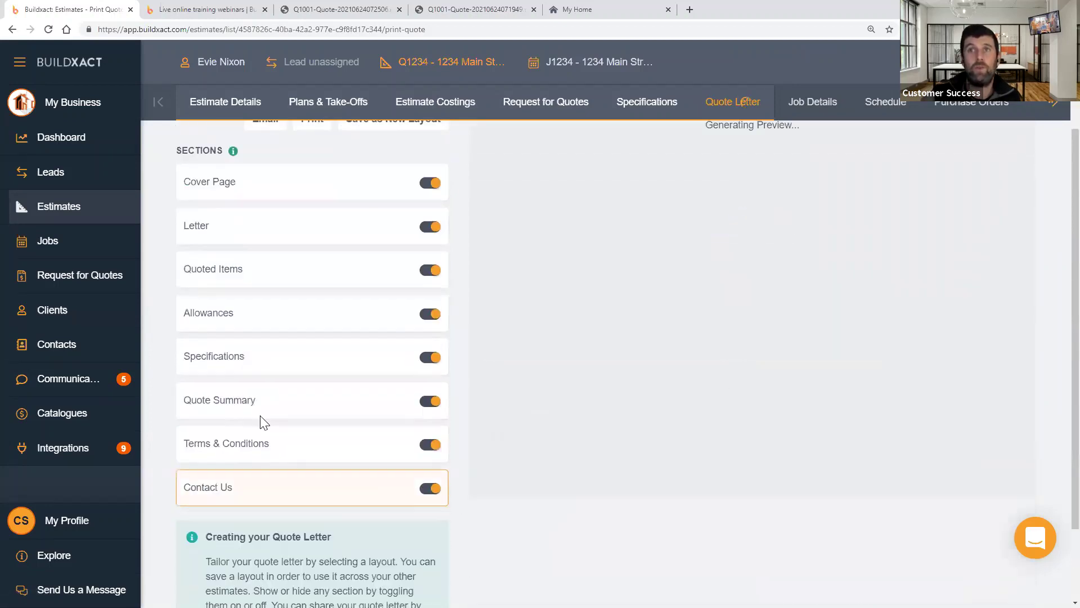
pyautogui.click(271, 270)
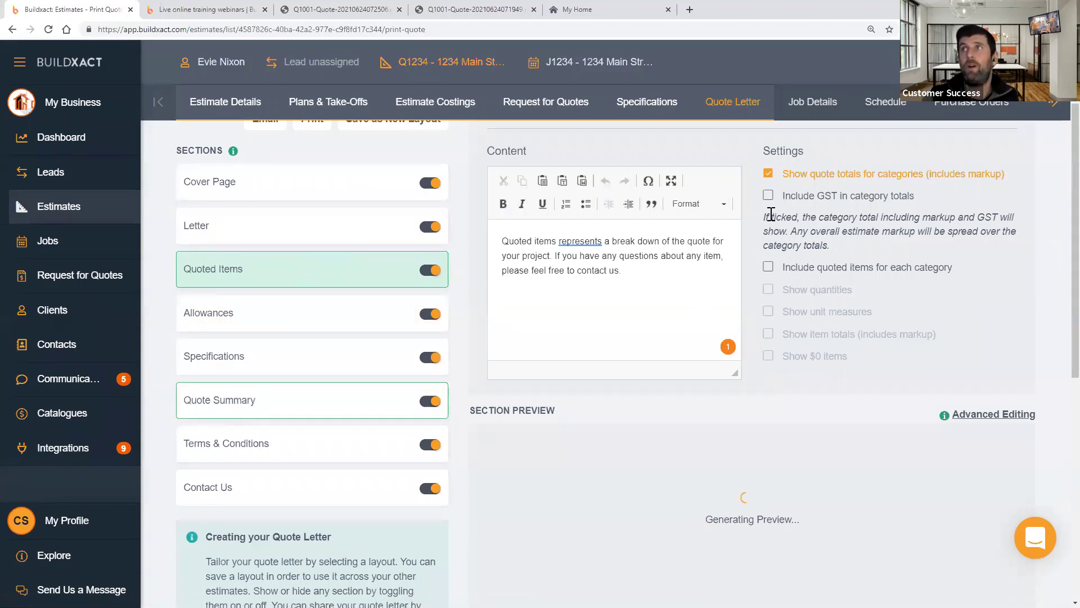
# - Toggle category quote totals off and back on, then switch off the Quoted Items section
pyautogui.click(768, 174)
pyautogui.click(768, 173)
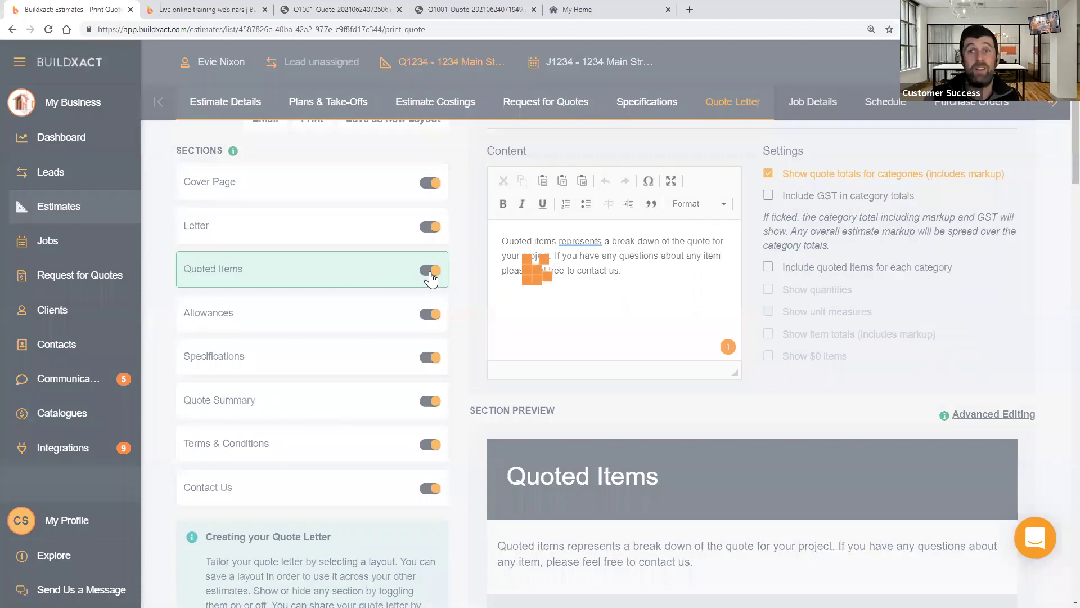
pyautogui.click(431, 272)
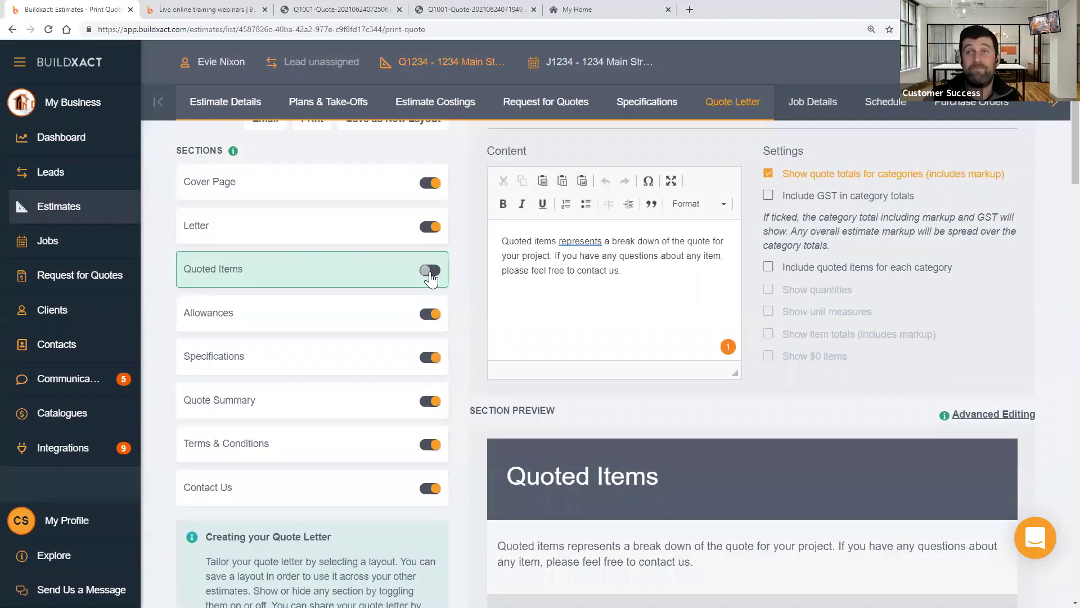
# - Open the Quote Summary settings and review the Show Categories and Category Totals option
pyautogui.click(325, 416)
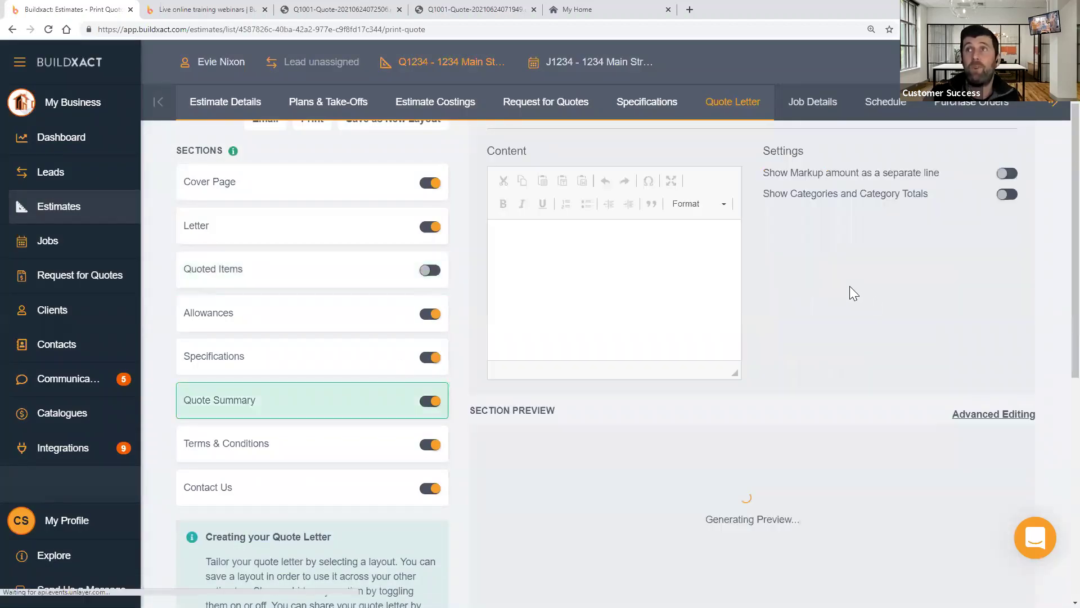
pyautogui.scroll(-5, 855, 323)
pyautogui.scroll(3, 858, 323)
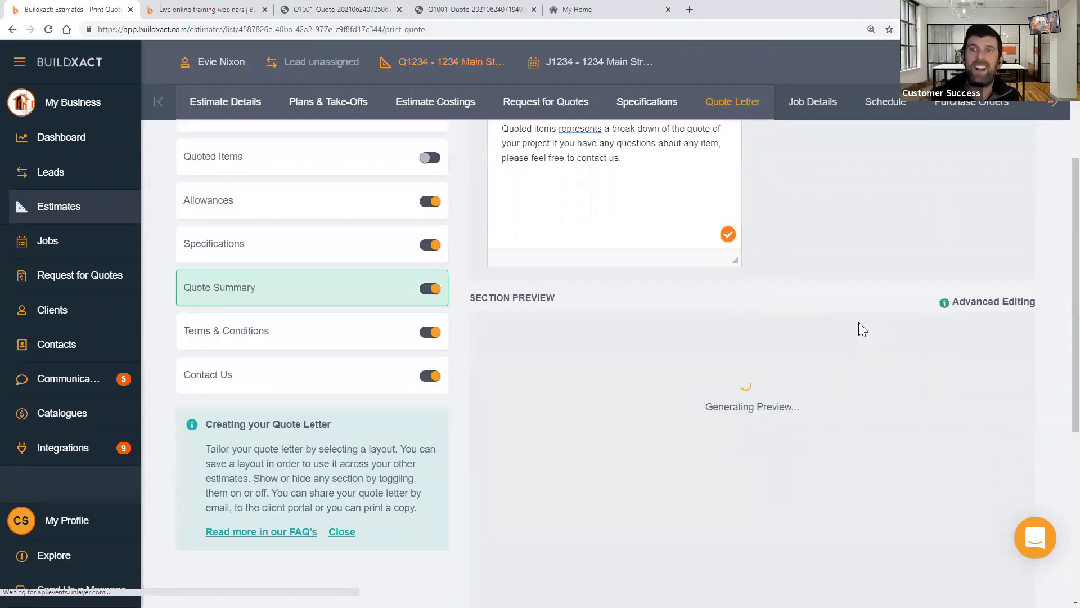
pyautogui.scroll(4, 859, 329)
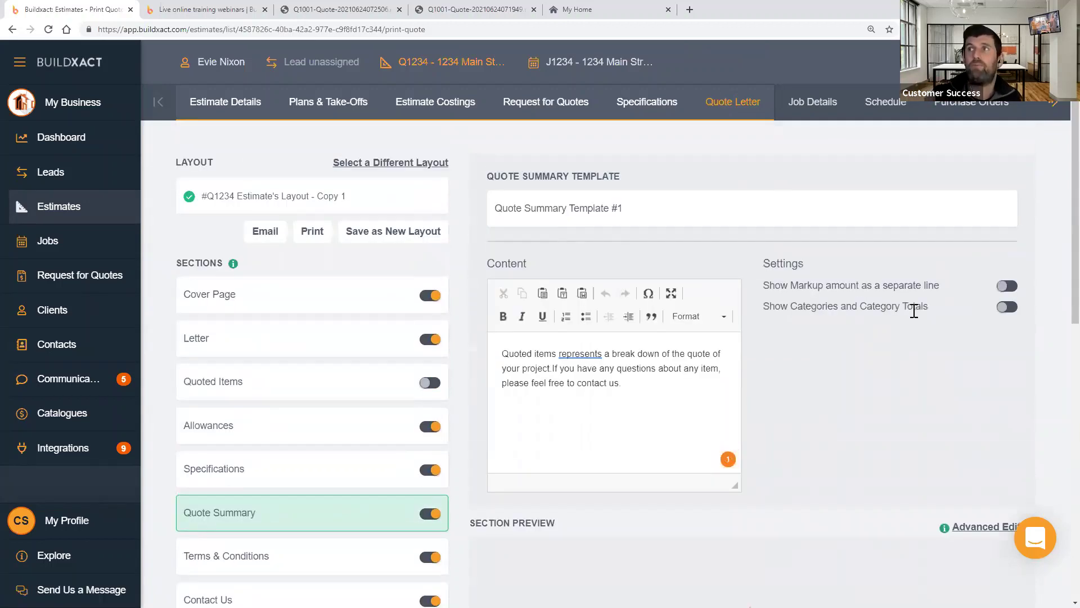
pyautogui.moveTo(769, 306); pyautogui.dragTo(920, 317)
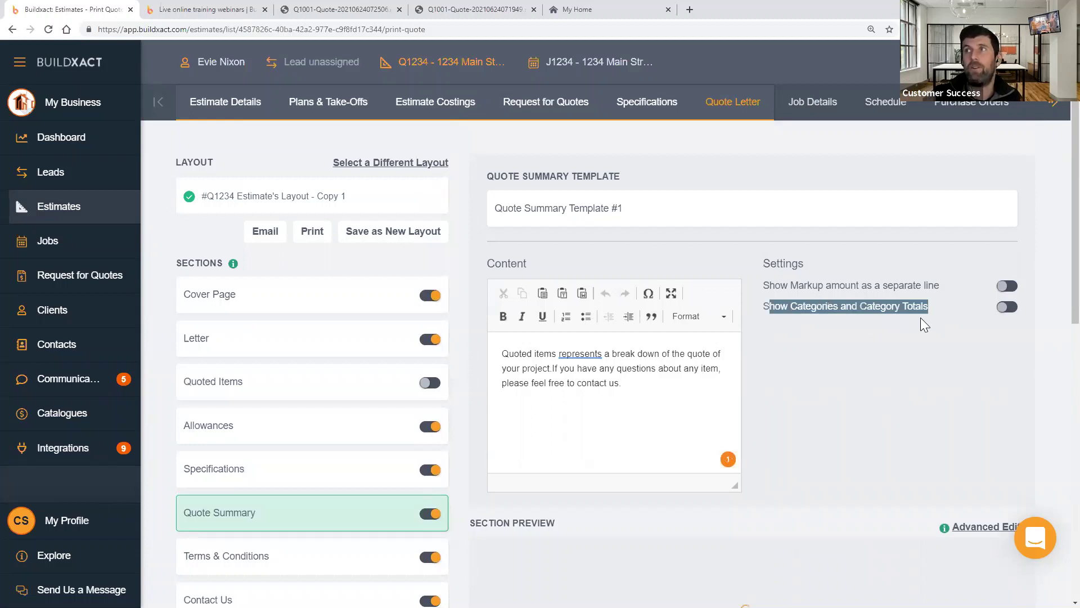
pyautogui.click(921, 335)
pyautogui.scroll(-8, 919, 335)
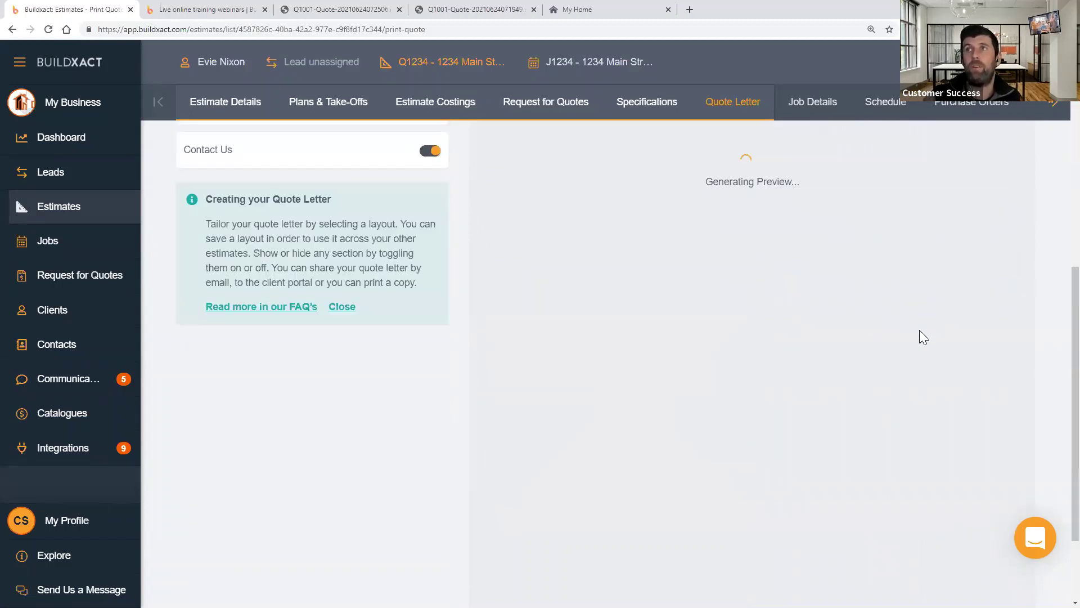
# - View the Quote Summary preview: $212,581.70 subtotal, $21,258.20 GST, $233,839.90 including GST
pyautogui.scroll(3, 826, 300)
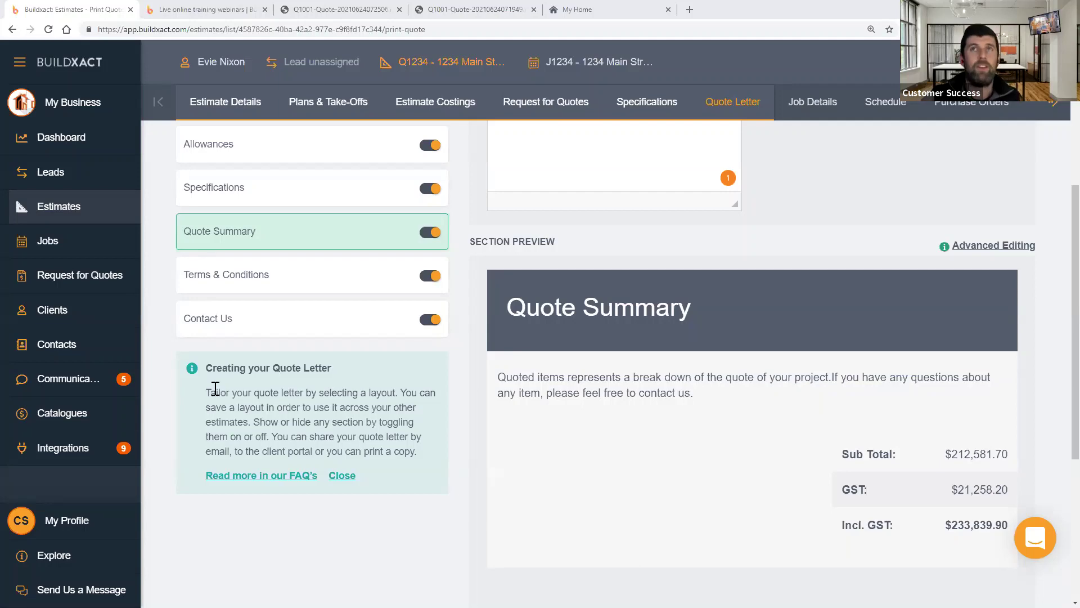
# - Open purchase order 0249 in the 1234 Main Street job and set its status to Unsent
pyautogui.click(111, 241)
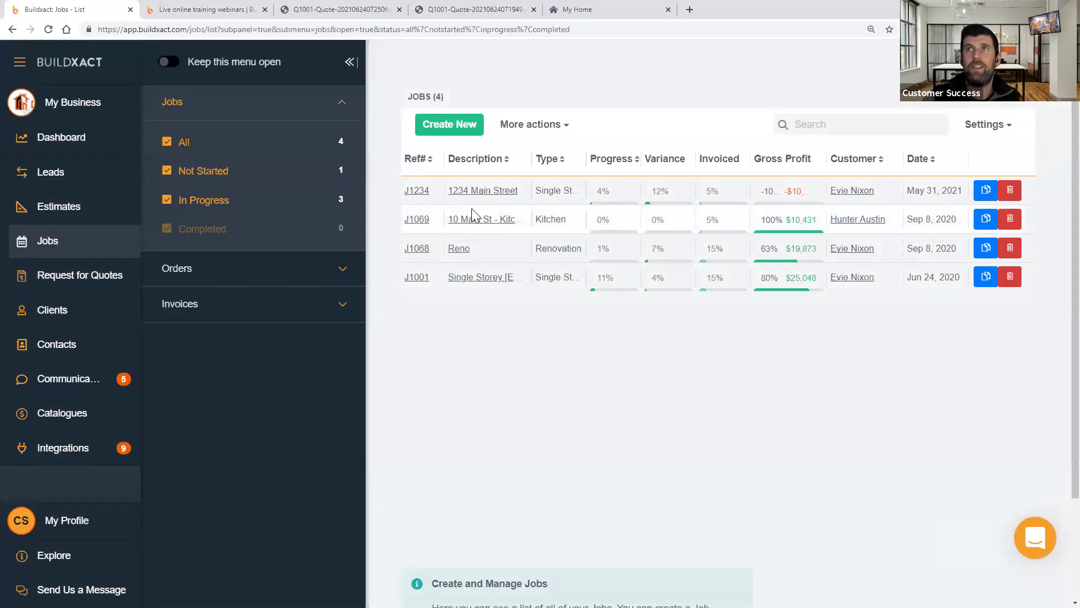
pyautogui.click(477, 192)
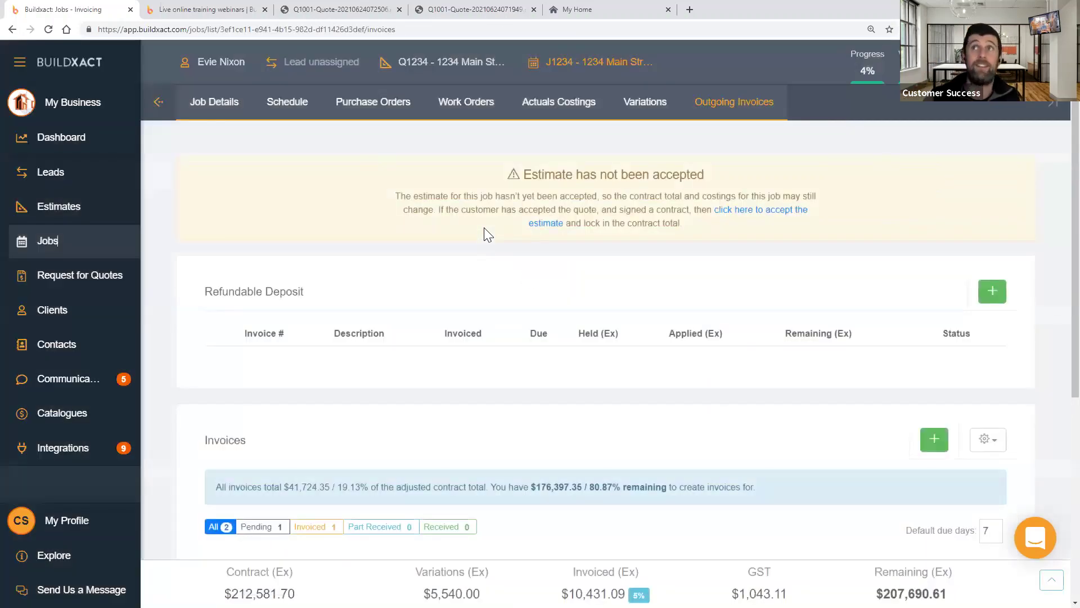
pyautogui.click(361, 103)
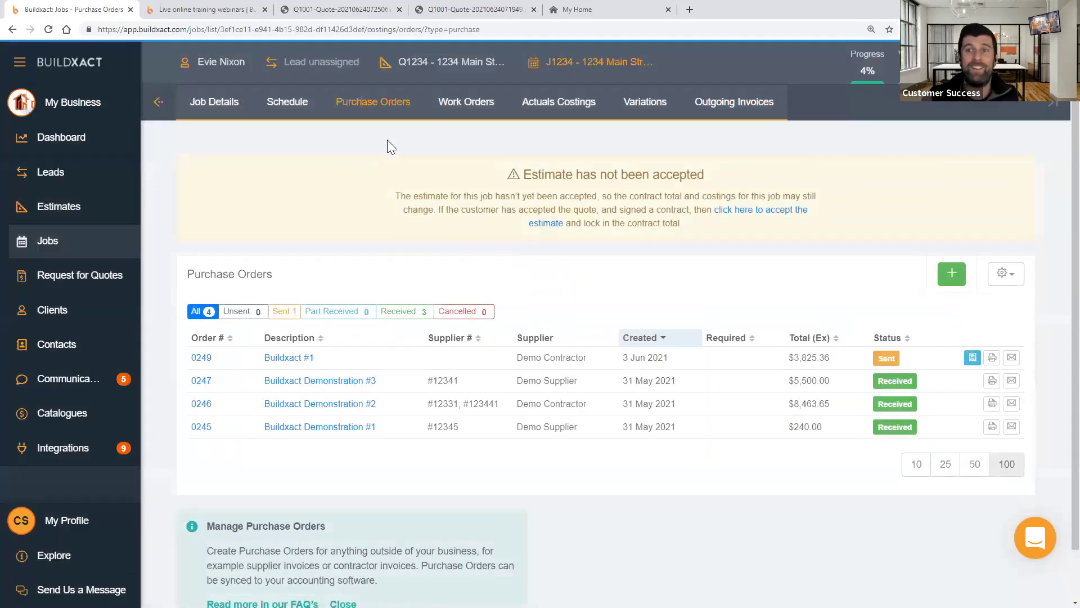
pyautogui.doubleClick(286, 361)
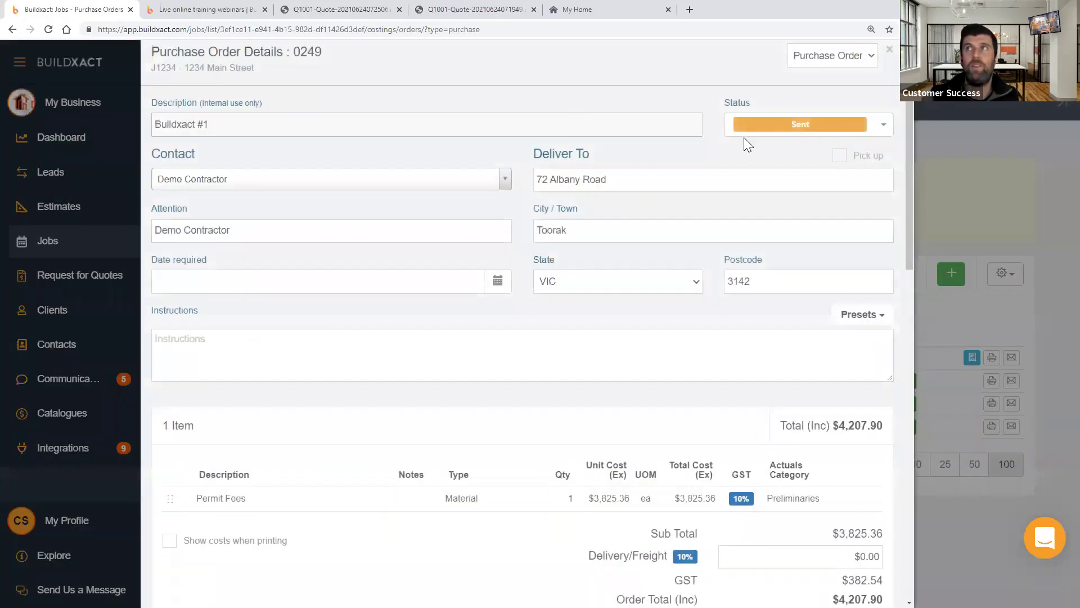
pyautogui.click(744, 137)
pyautogui.click(747, 153)
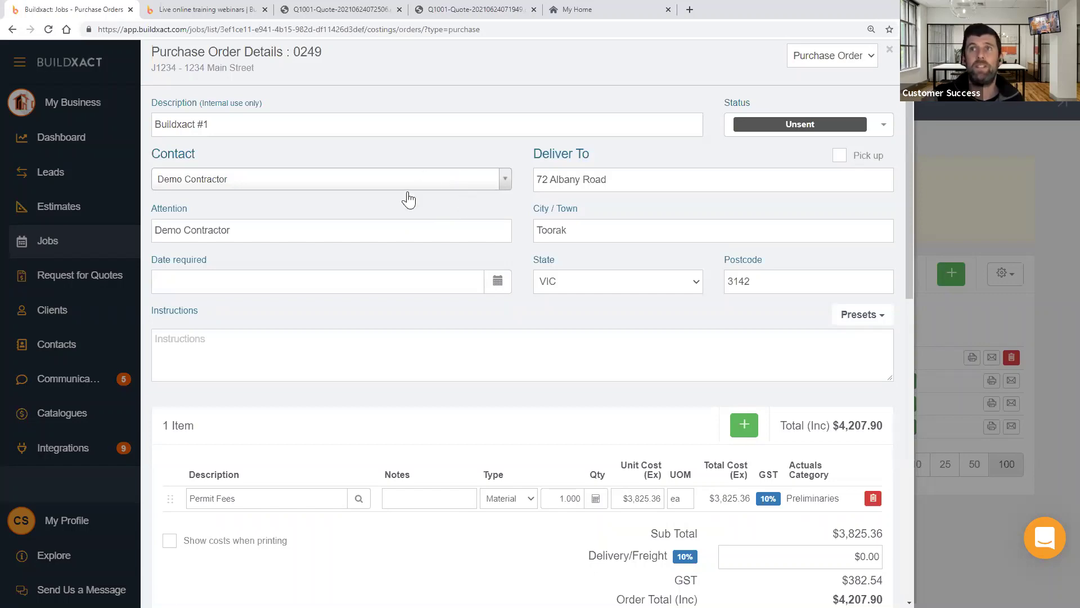
# - Change order 0249's status to Received and enter the invoice reference number
pyautogui.scroll(-7, 451, 236)
pyautogui.scroll(-4, 457, 299)
pyautogui.scroll(11, 532, 253)
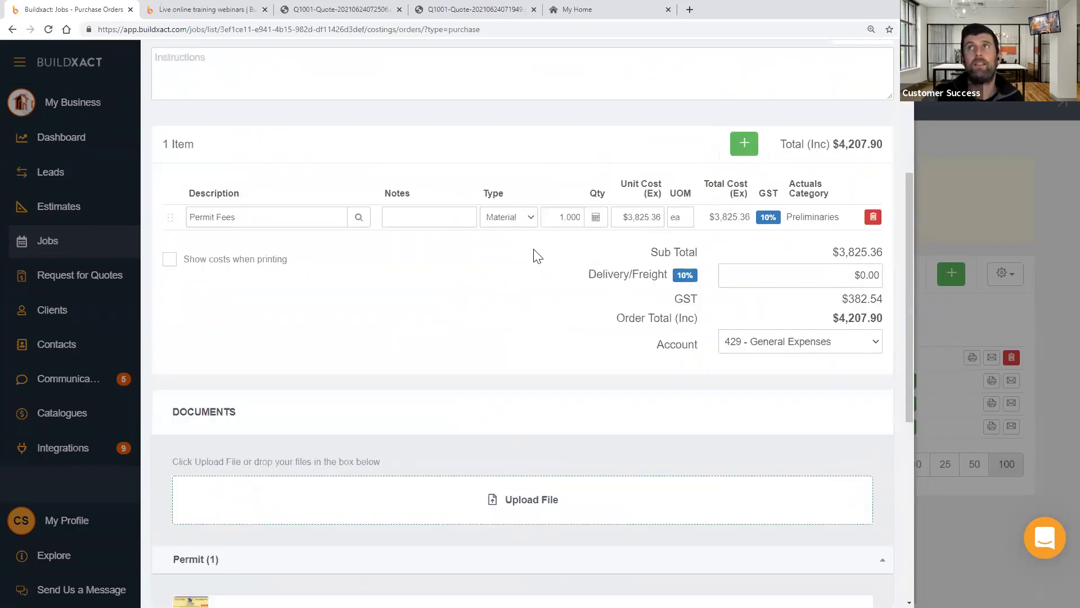
pyautogui.click(783, 125)
pyautogui.click(779, 185)
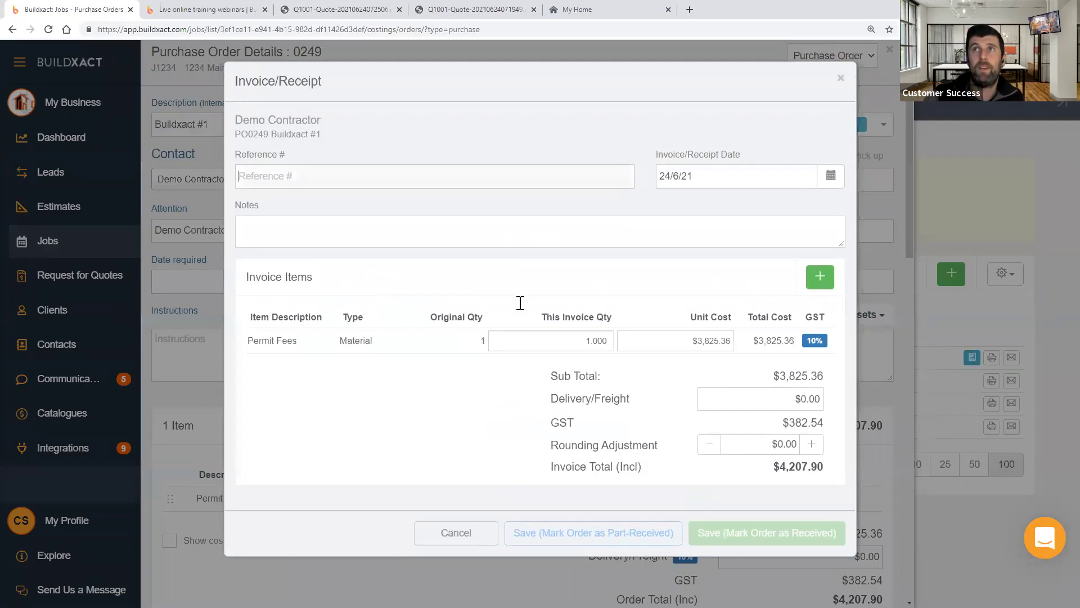
pyautogui.write('112312331')
# - Save the invoice to mark order 0249 received, then check the $4,207.90 invoice entry
pyautogui.doubleClick(279, 176)
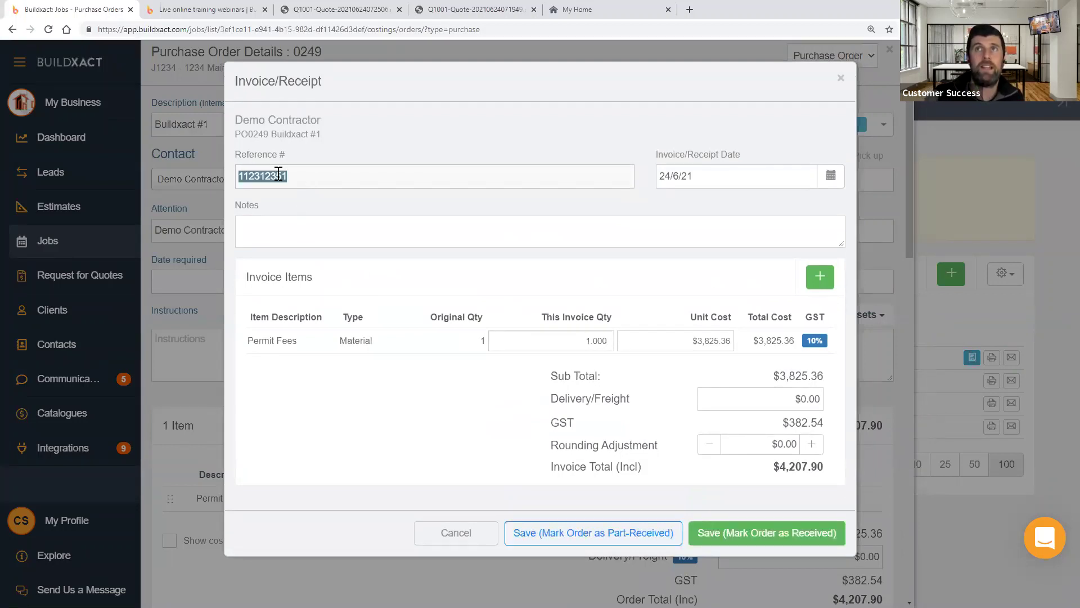
pyautogui.click(787, 535)
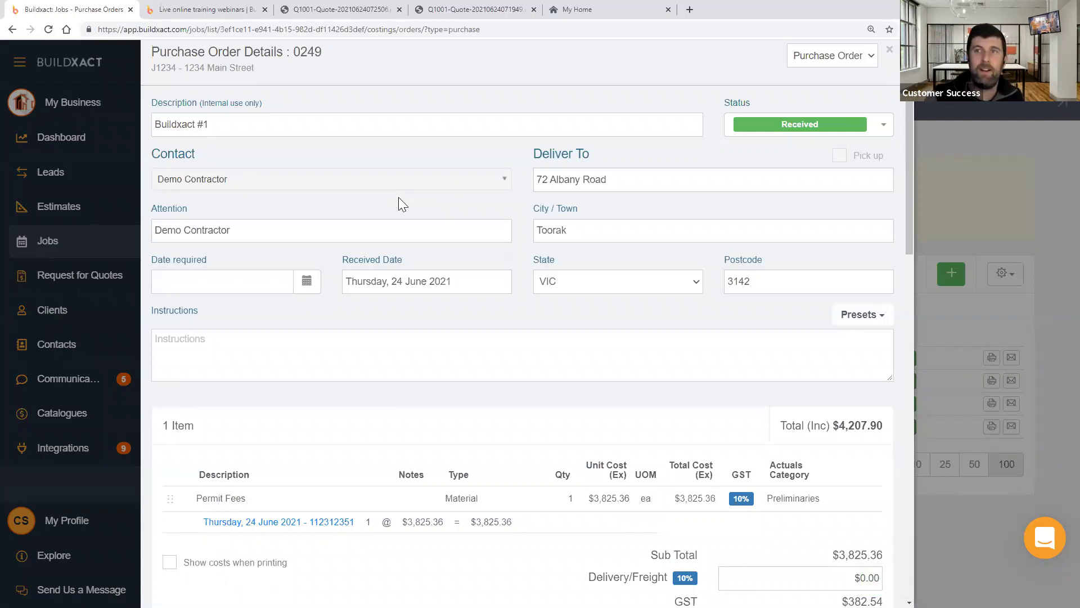
pyautogui.scroll(-7, 399, 281)
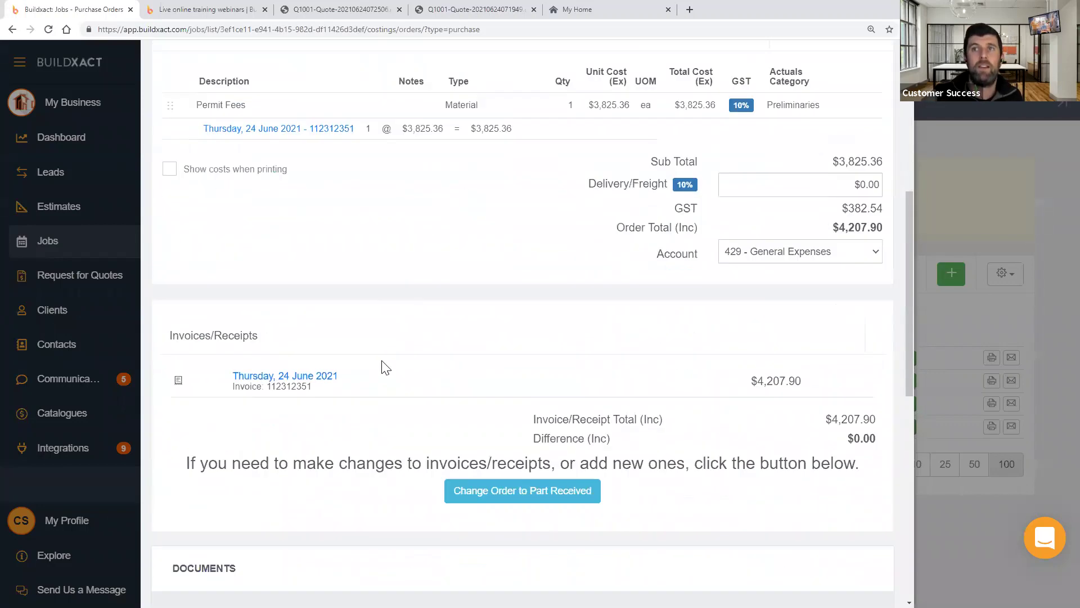
pyautogui.scroll(-1, 385, 366)
pyautogui.doubleClick(302, 331)
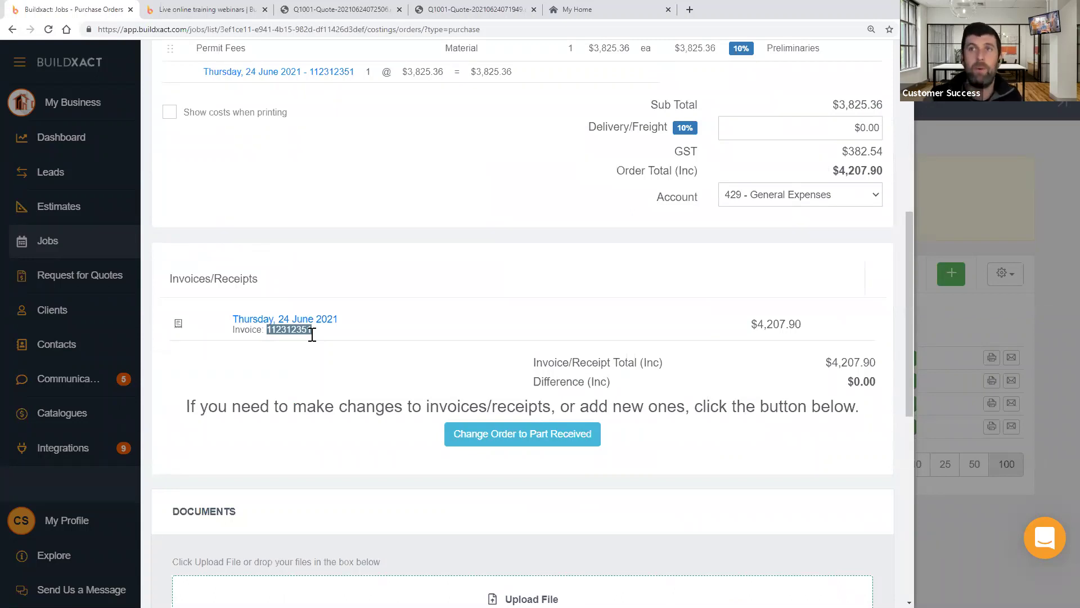
pyautogui.click(376, 352)
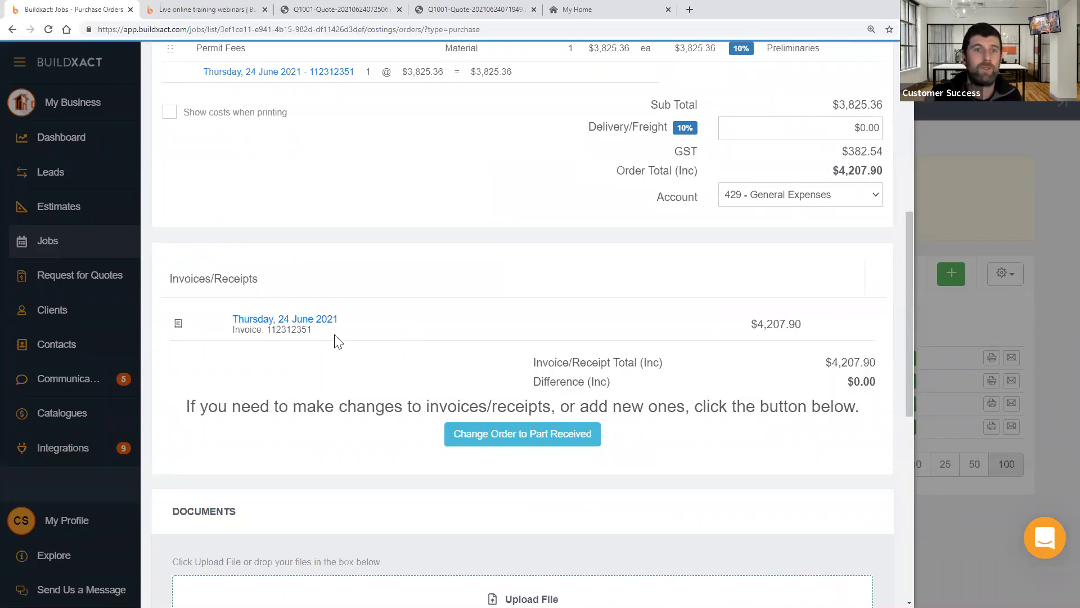
pyautogui.doubleClick(292, 329)
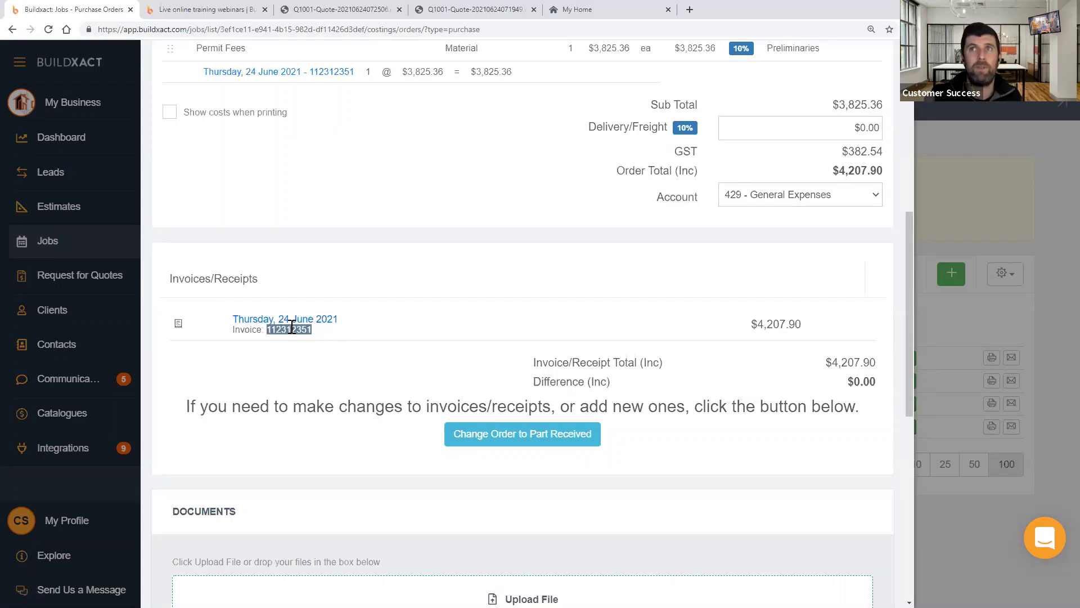
pyautogui.scroll(4, 357, 354)
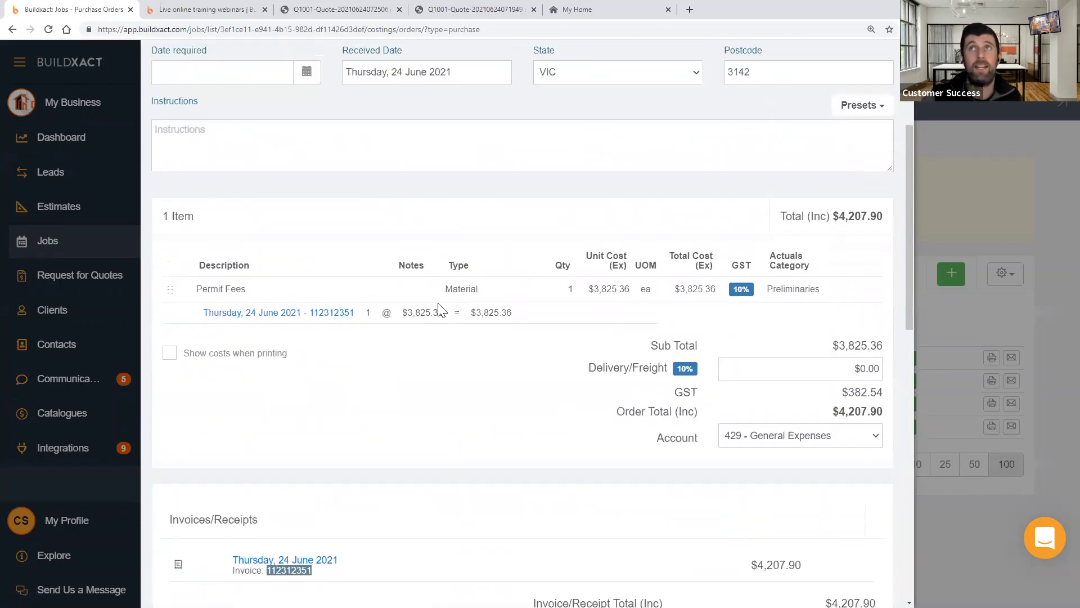
pyautogui.scroll(3, 456, 175)
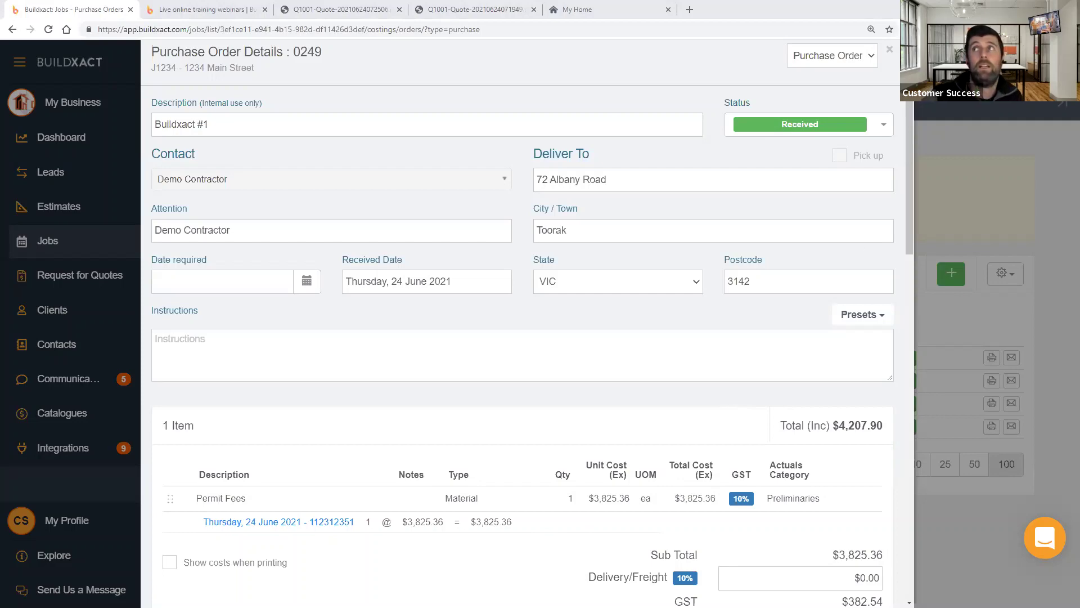
# - Close purchase order 0249 and reopen the 1234 Main Street job from the Jobs list
pyautogui.click(891, 52)
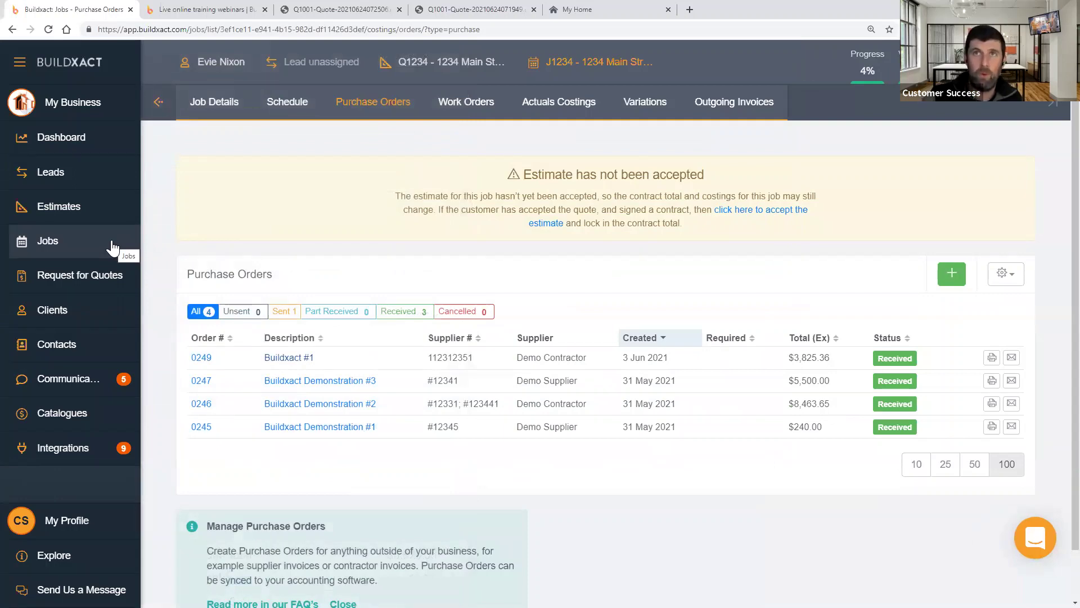
pyautogui.click(113, 247)
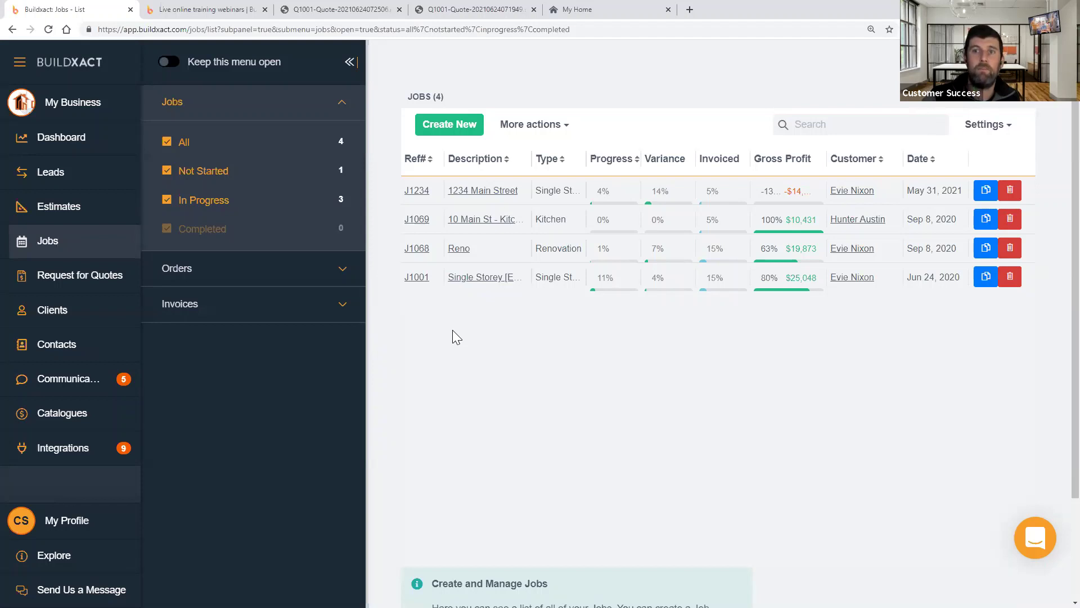
pyautogui.click(486, 194)
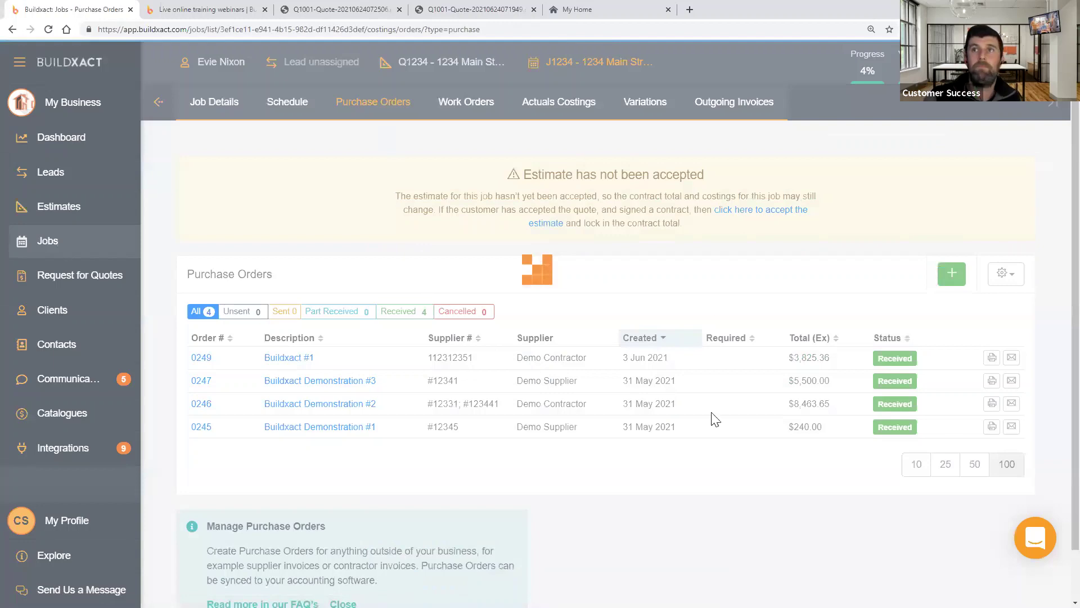
# - Show the job's Actuals Costings by category and bring up its print and email options
pyautogui.click(565, 104)
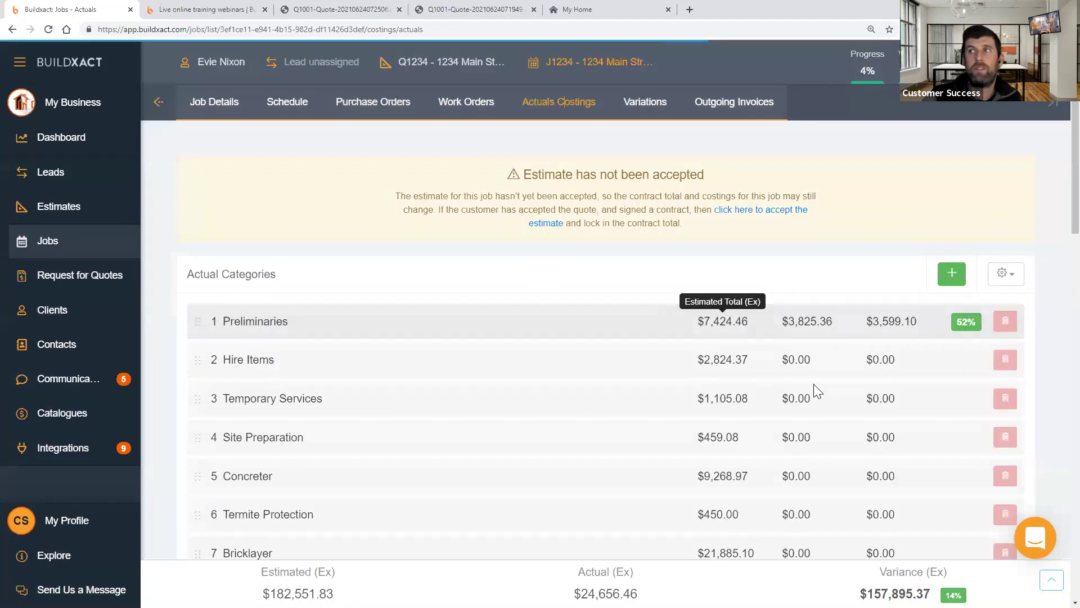
pyautogui.scroll(-2, 814, 384)
pyautogui.scroll(-8, 813, 383)
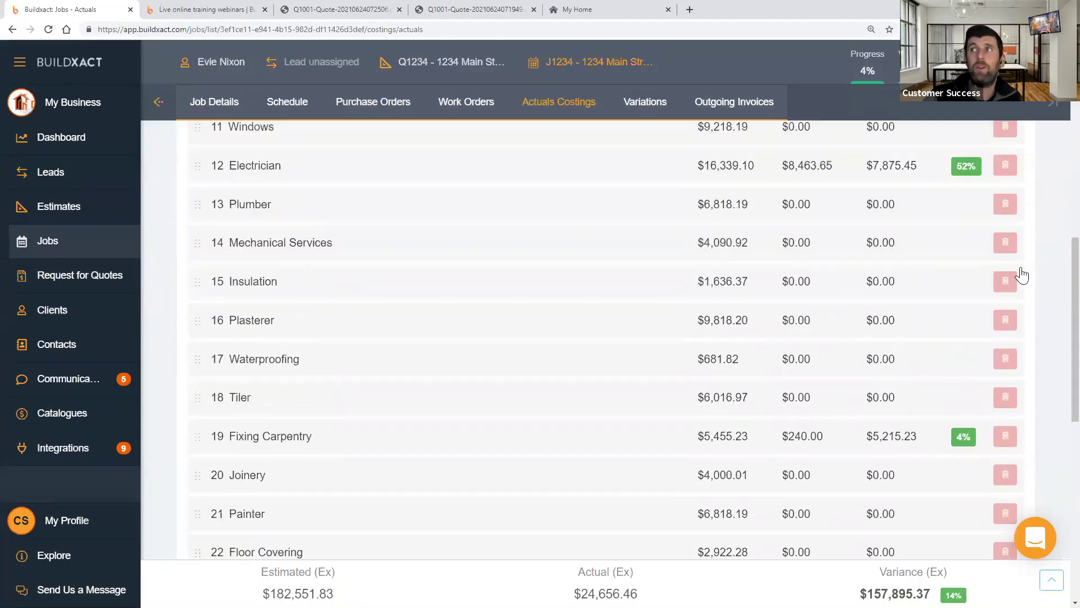
pyautogui.scroll(10, 942, 340)
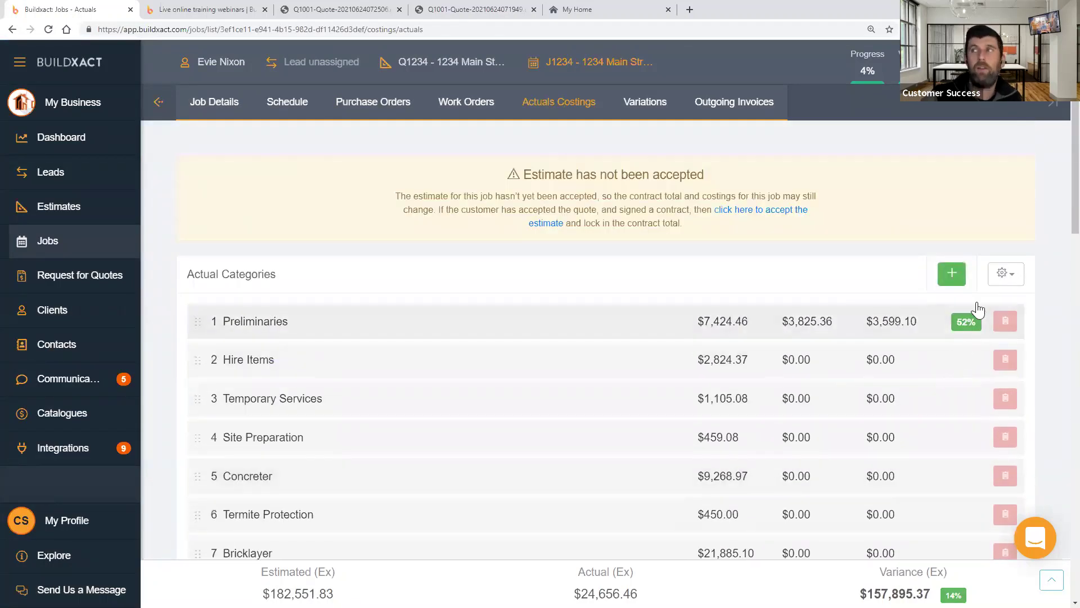
pyautogui.click(1006, 273)
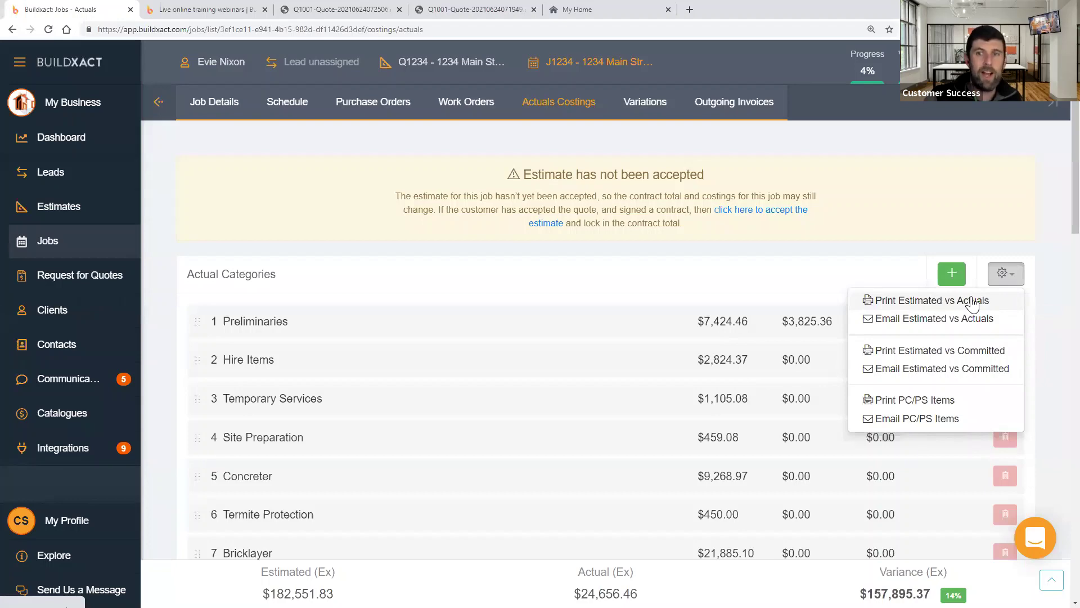
# - Scroll the costing categories, then go to the job's Variations page
pyautogui.scroll(-7, 529, 403)
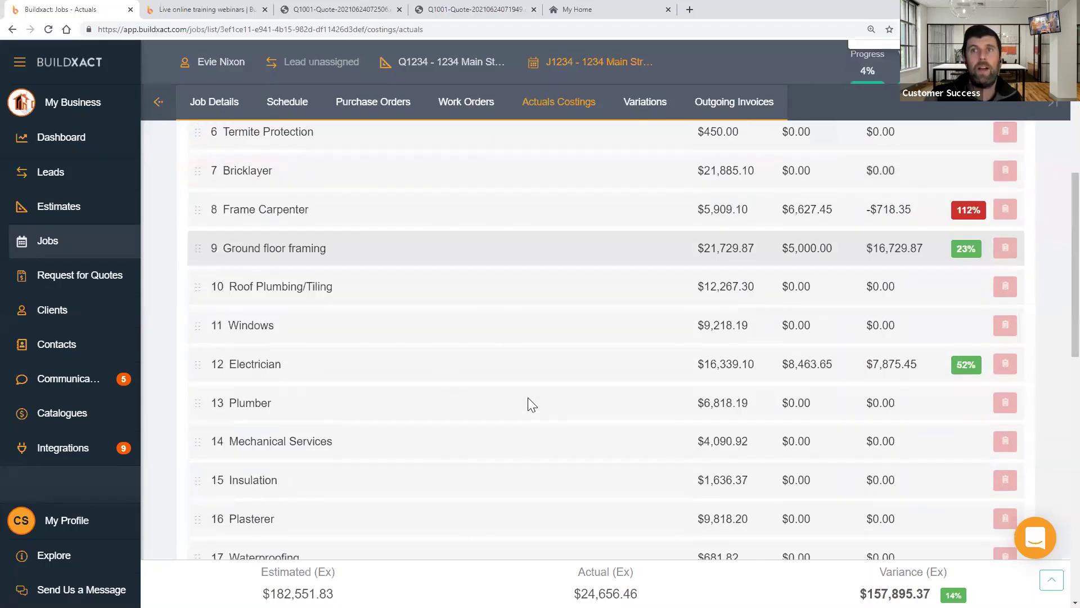
pyautogui.scroll(-10, 528, 397)
pyautogui.scroll(5, 632, 106)
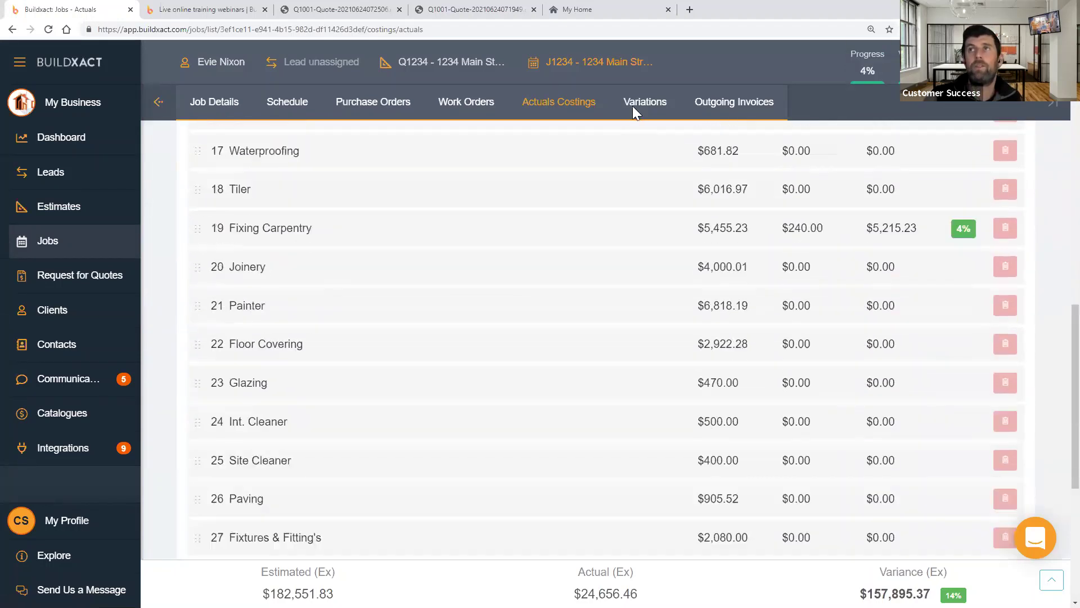
pyautogui.click(634, 106)
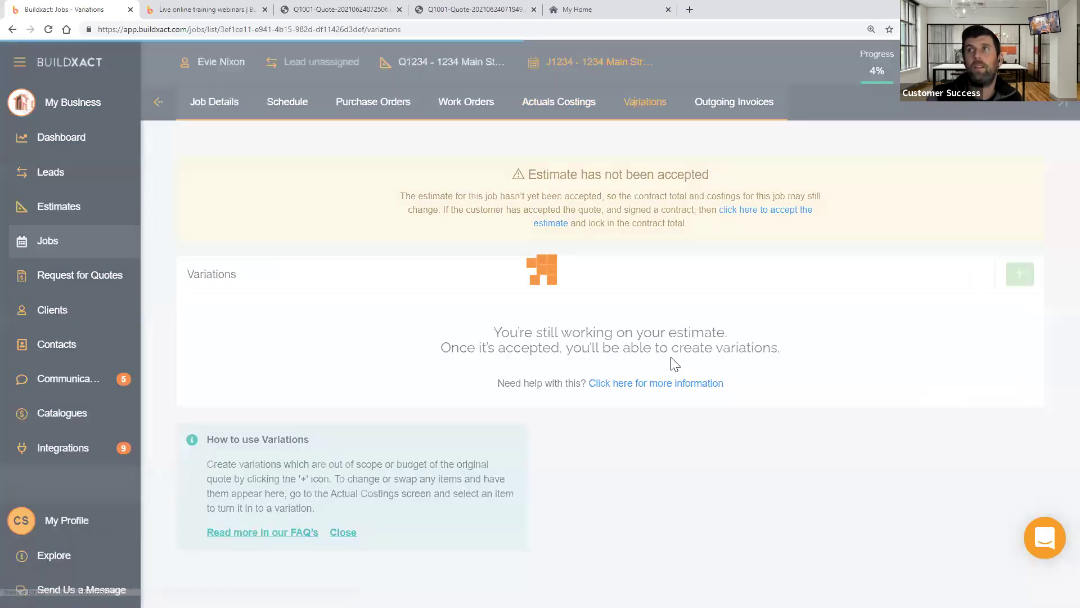
# - Accept the job's estimate, review Variations 2 and 1, then return to Actuals Costings
pyautogui.click(757, 210)
pyautogui.click(667, 371)
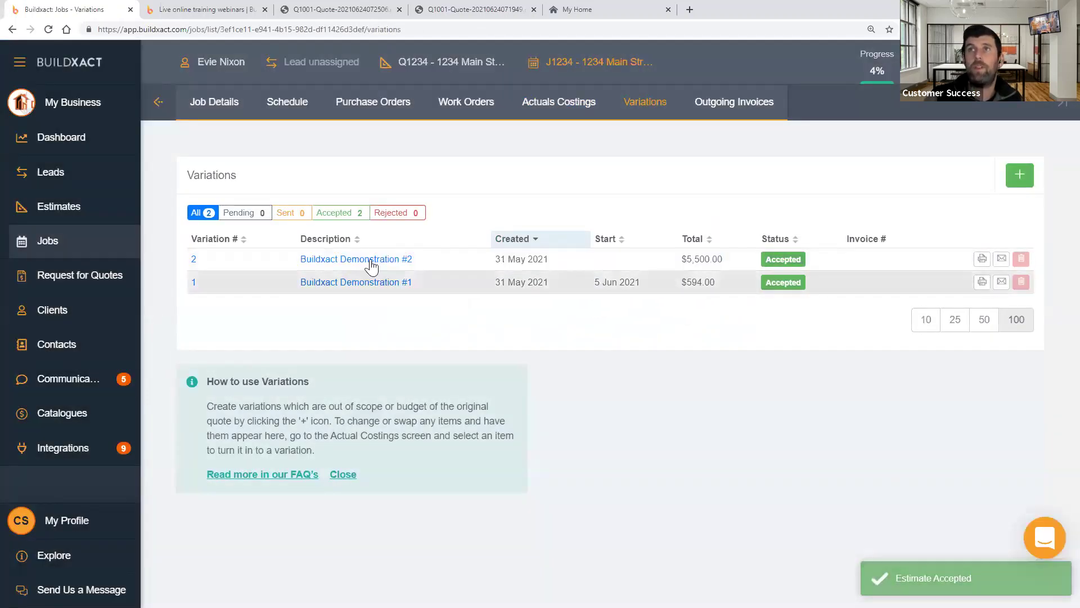
pyautogui.click(371, 263)
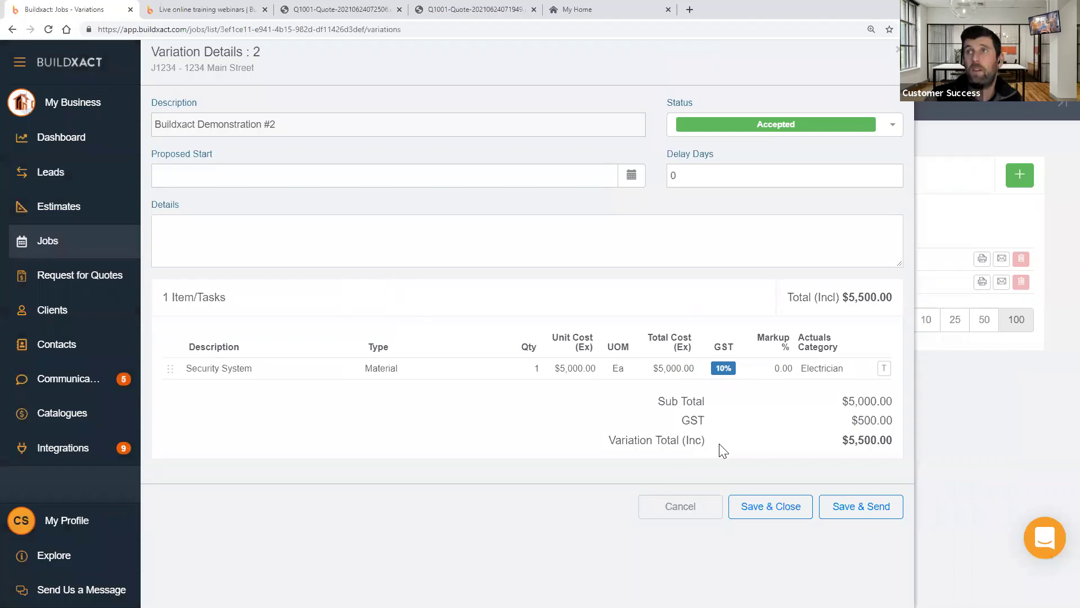
pyautogui.click(698, 506)
pyautogui.click(356, 282)
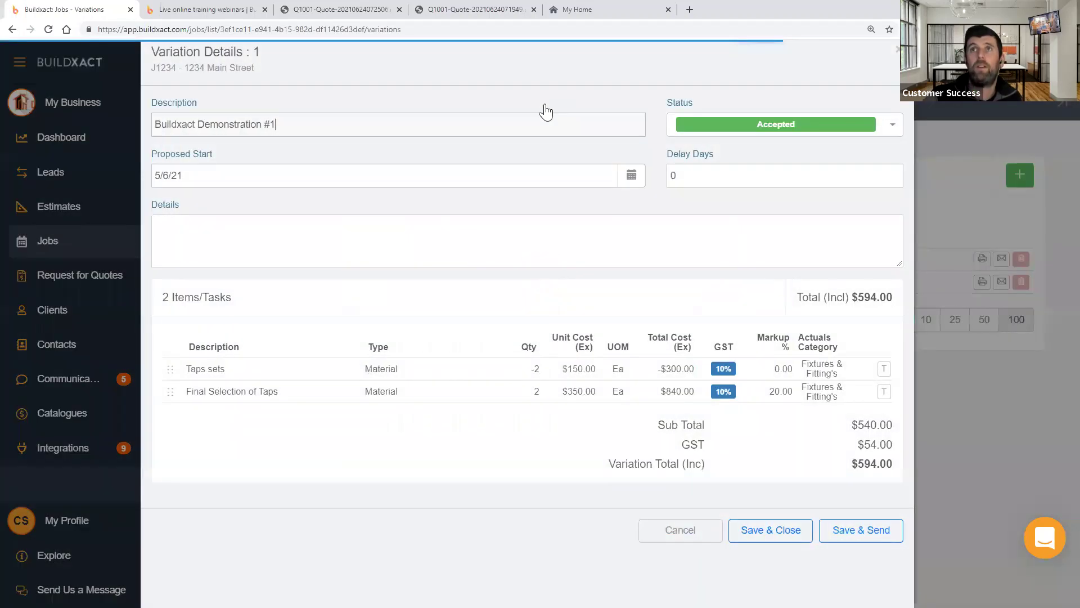
pyautogui.press('Escape')
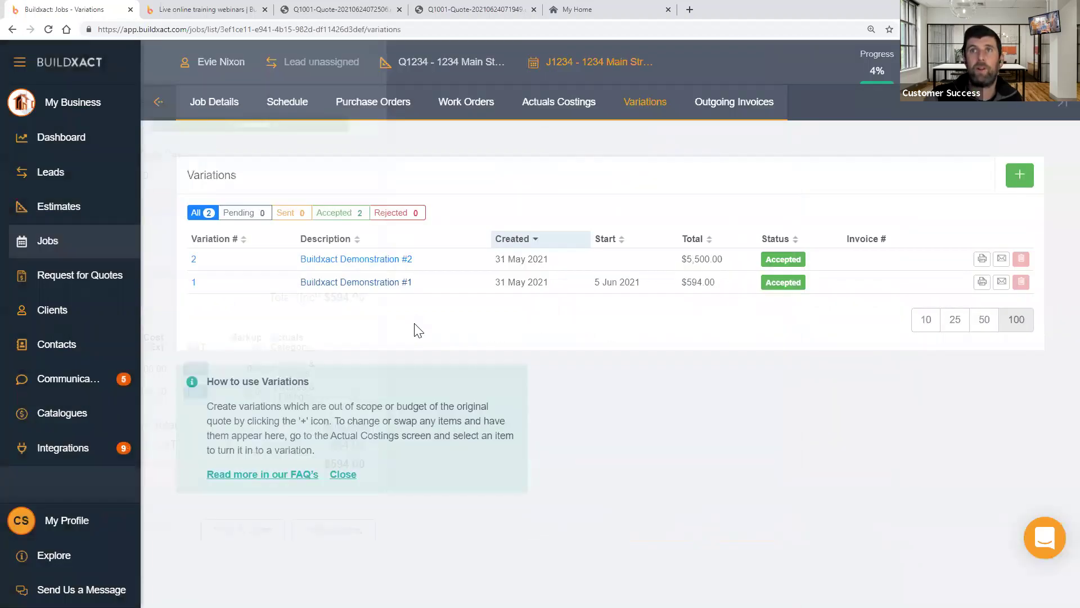
pyautogui.click(542, 101)
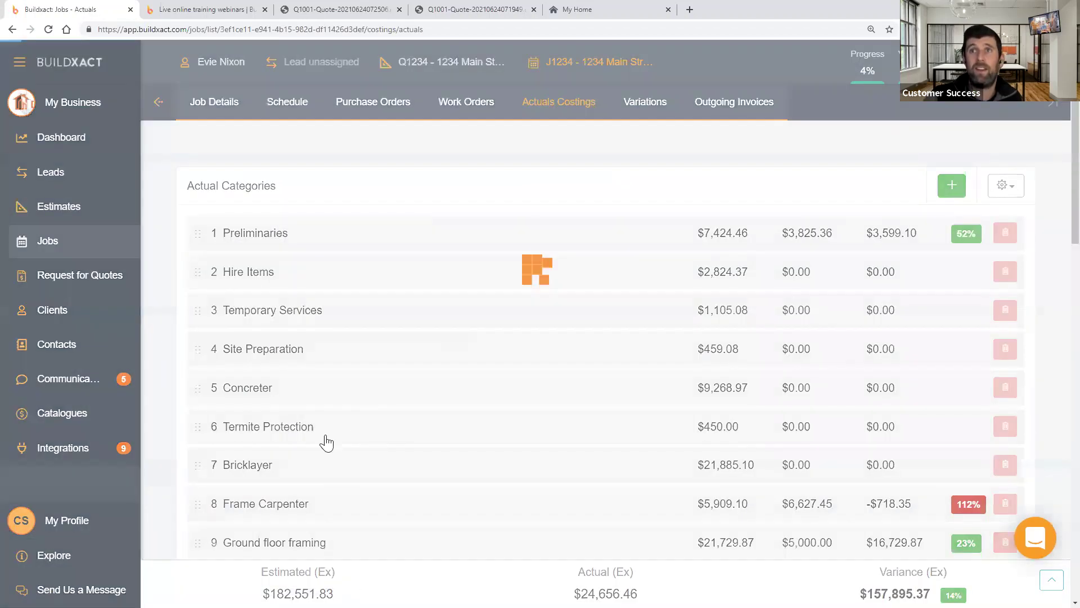
# - Expand the Electrician category to see its cost items
pyautogui.scroll(-4, 361, 432)
pyautogui.click(361, 432)
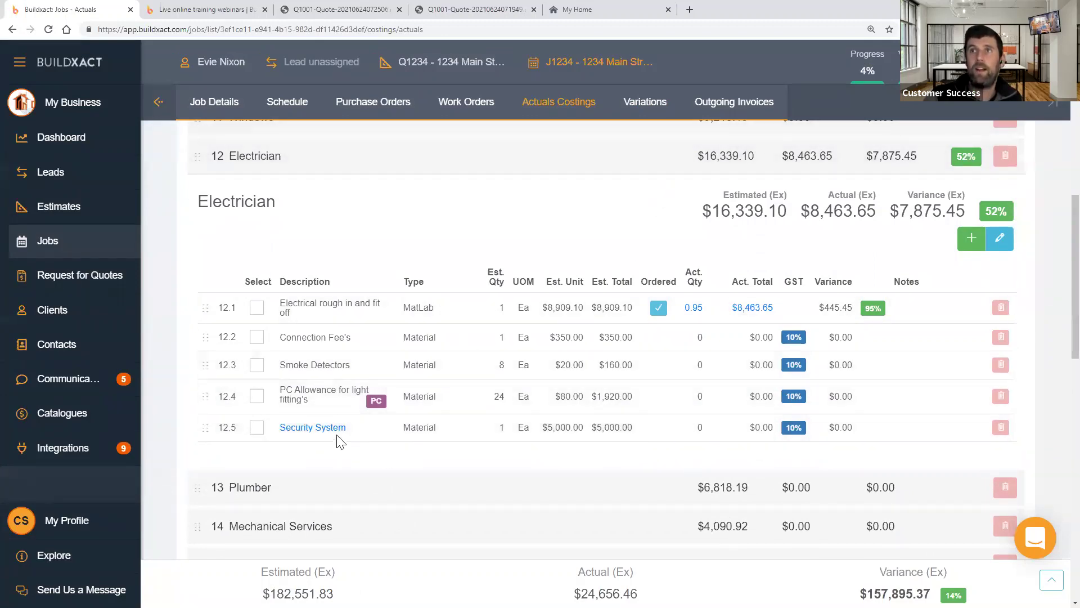
pyautogui.scroll(5, 1032, 146)
pyautogui.scroll(5, 1029, 152)
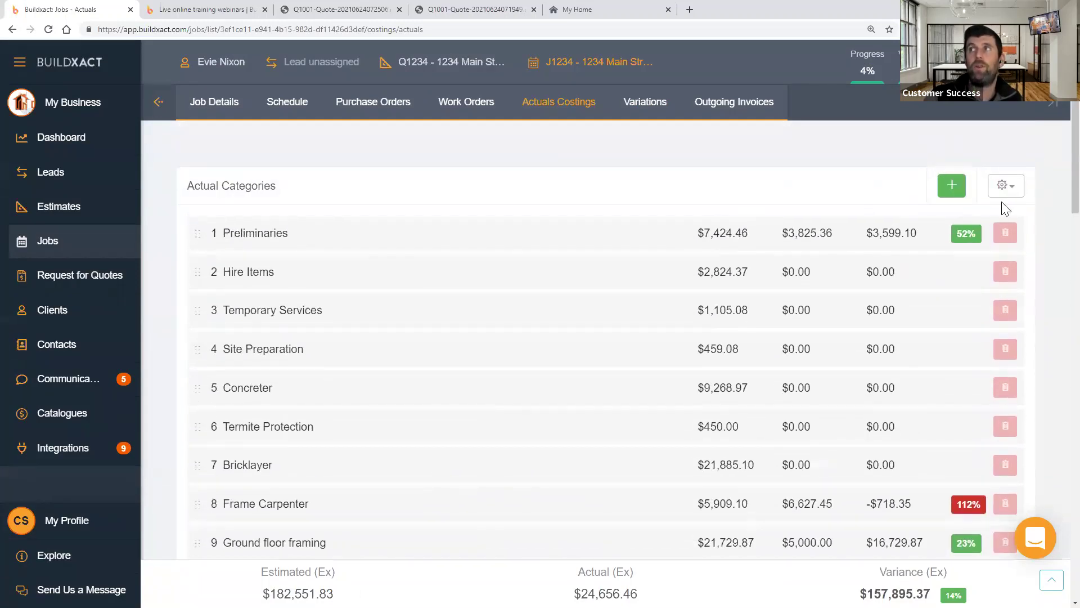
# - Generate the Estimated vs Actual Costs report as a PDF and open it
pyautogui.click(1005, 185)
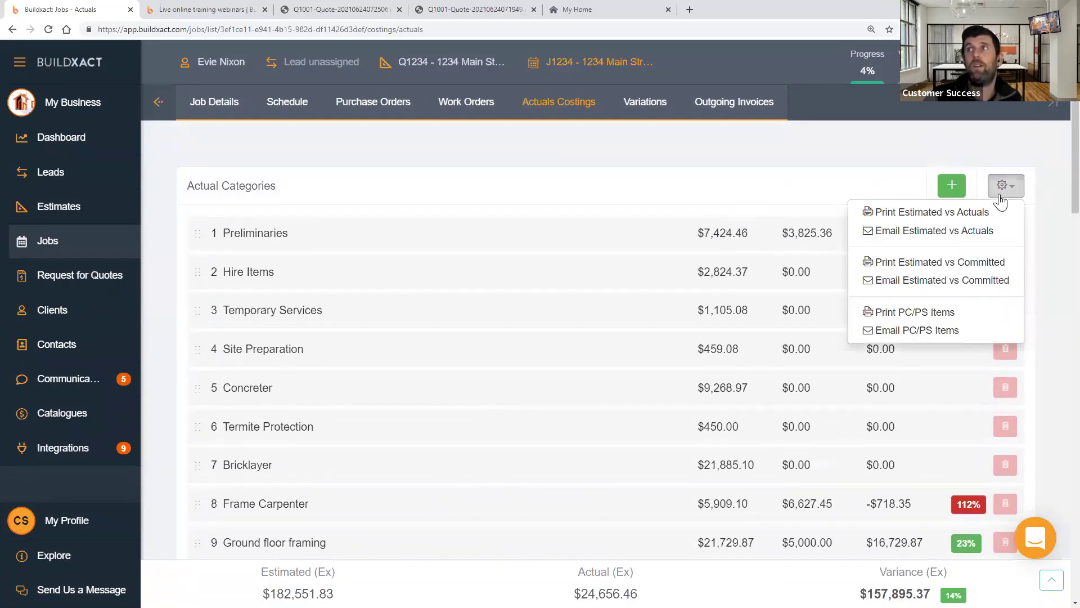
pyautogui.click(944, 213)
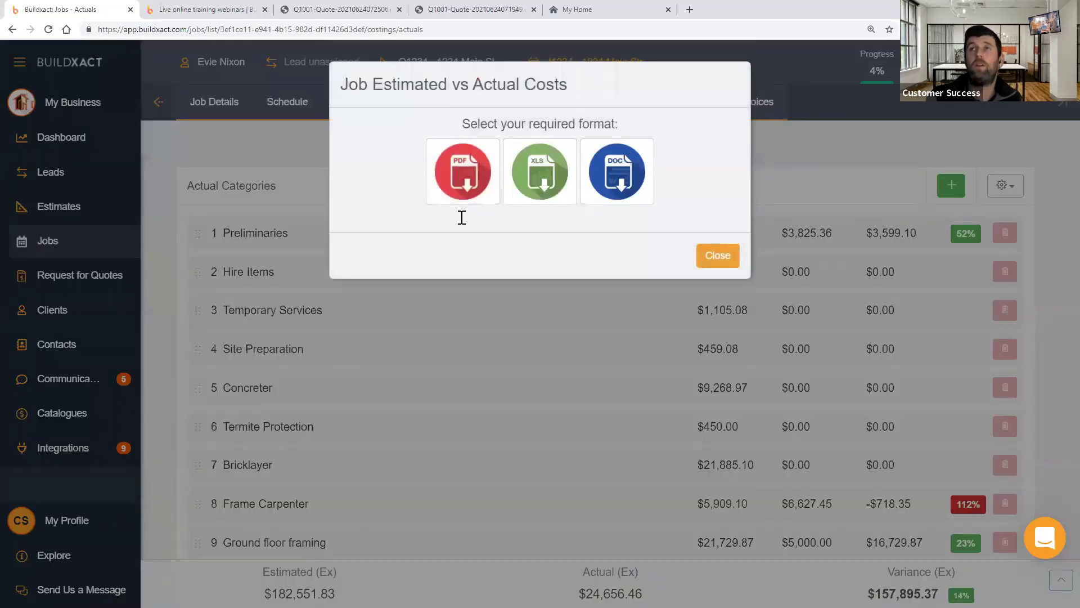
pyautogui.click(459, 219)
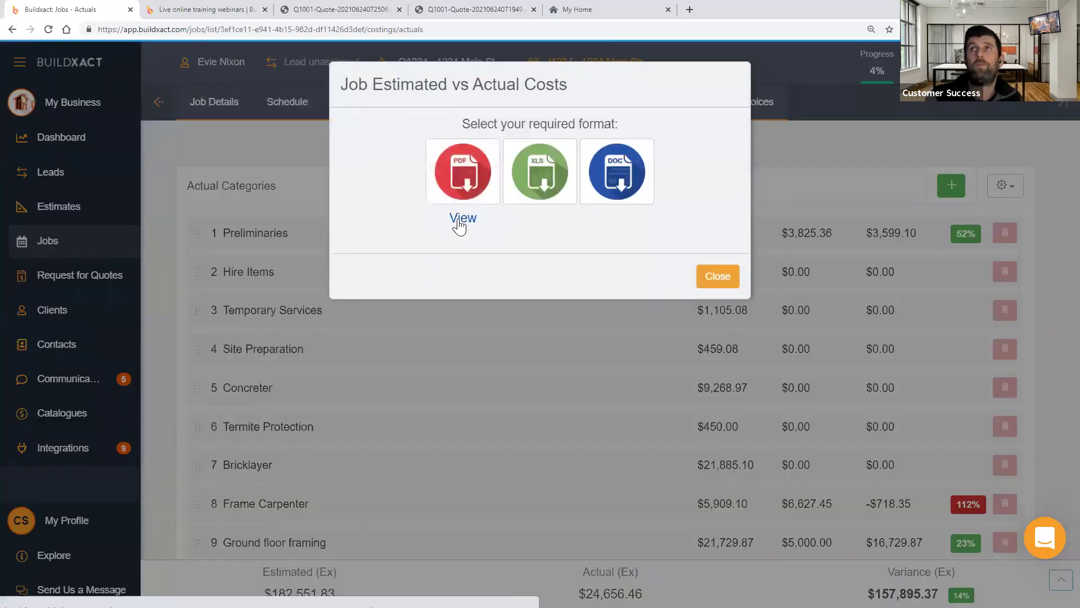
pyautogui.click(459, 225)
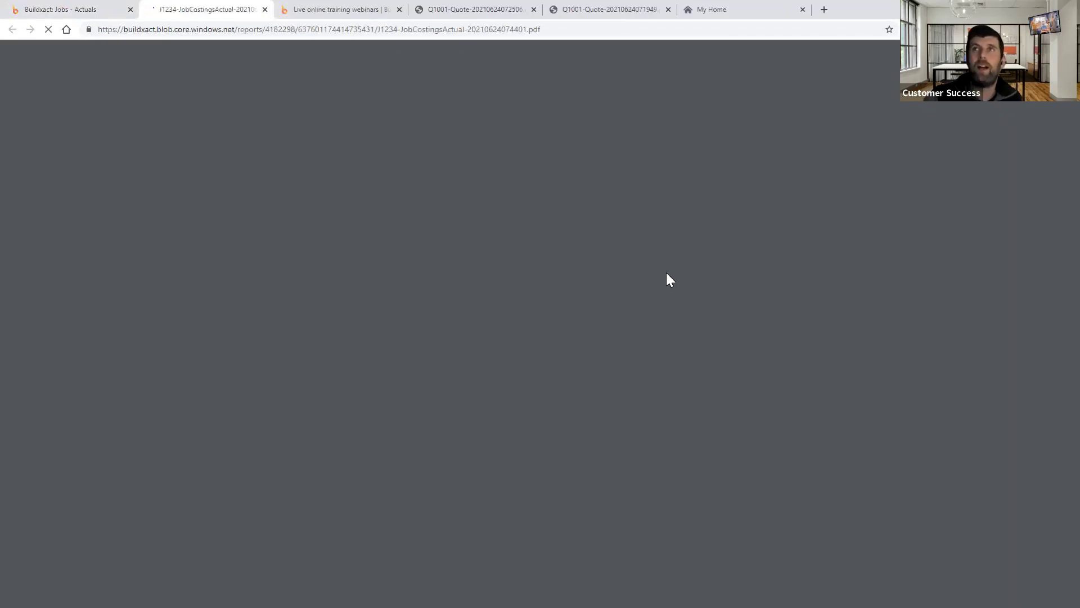
# - Scroll the costings PDF and search it for 'electric'
pyautogui.scroll(-3, 667, 274)
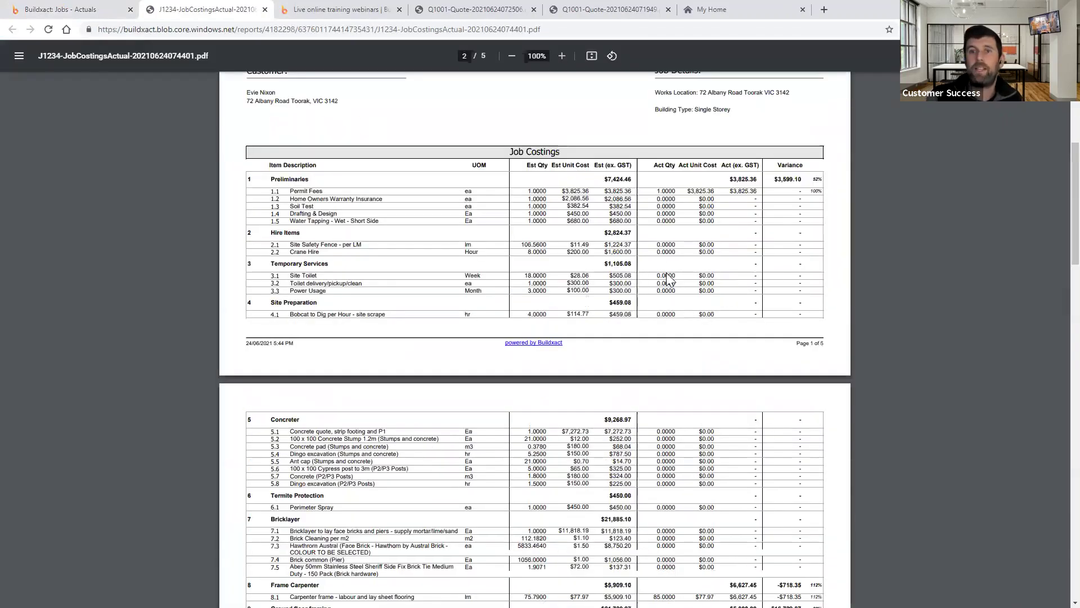
pyautogui.scroll(-3, 668, 278)
pyautogui.scroll(-1, 669, 279)
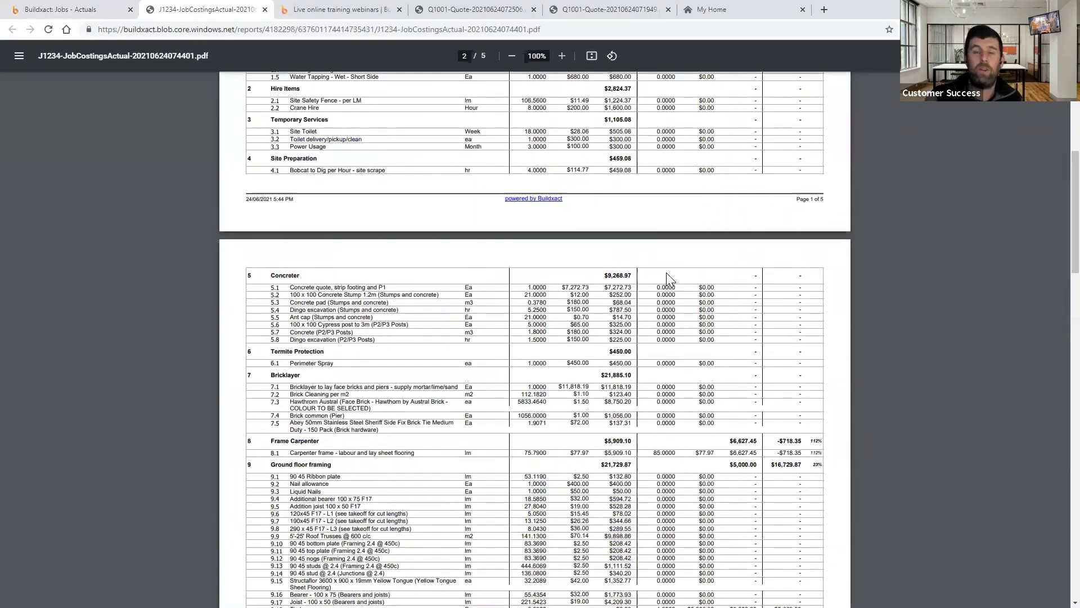
pyautogui.scroll(-2, 667, 273)
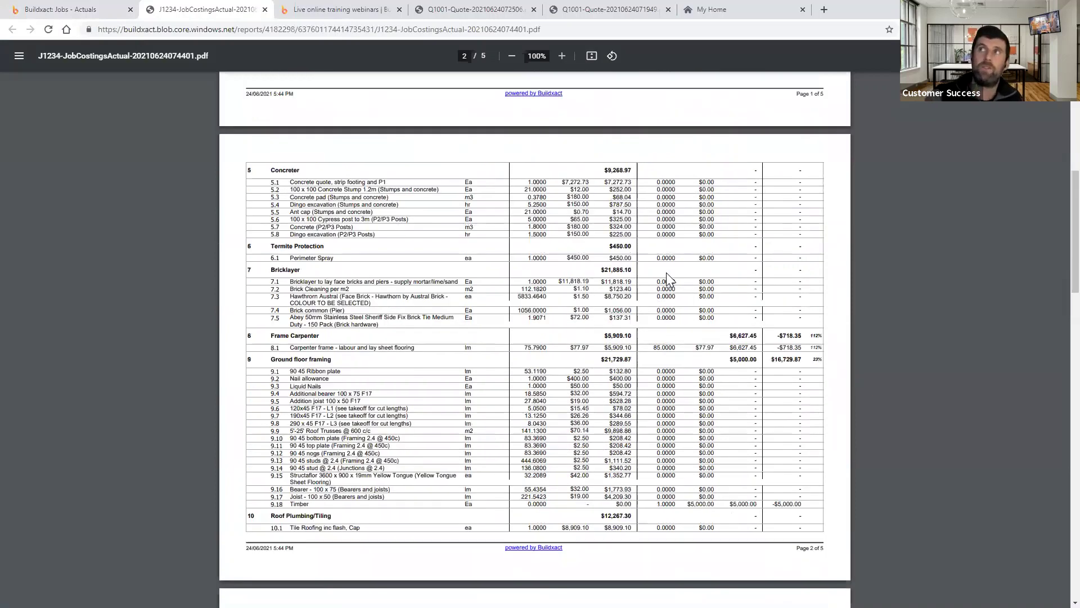
pyautogui.hotkey('ctrl', 'f')
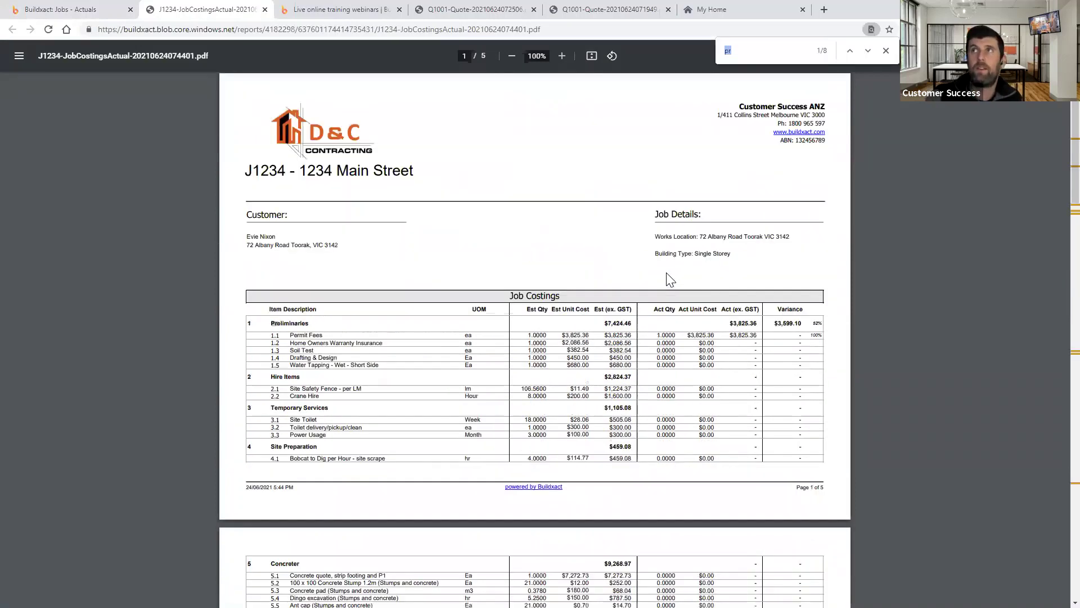
pyautogui.write('ele')
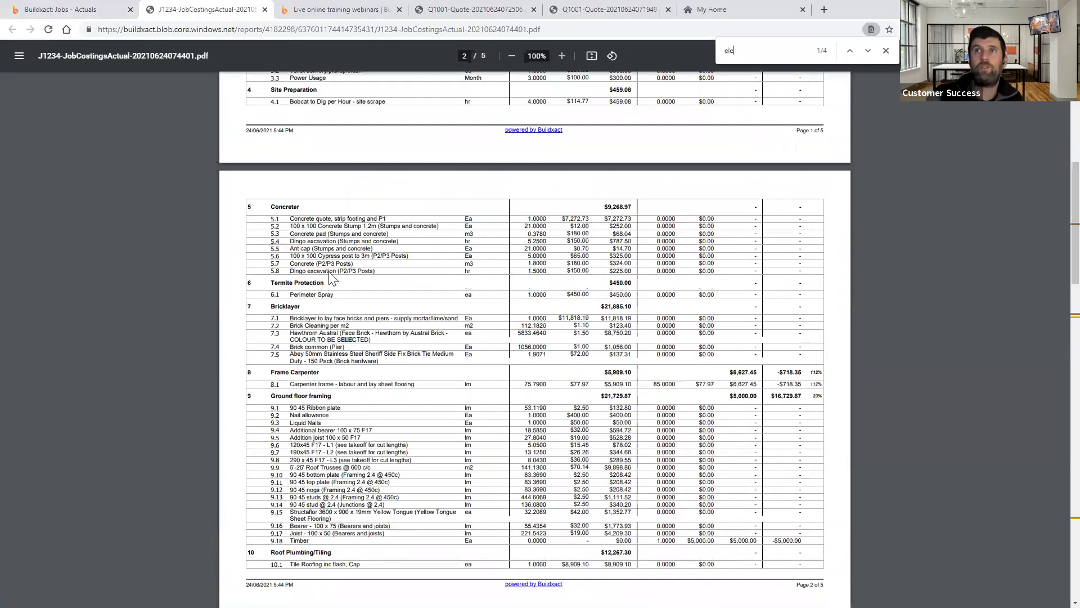
pyautogui.write('c')
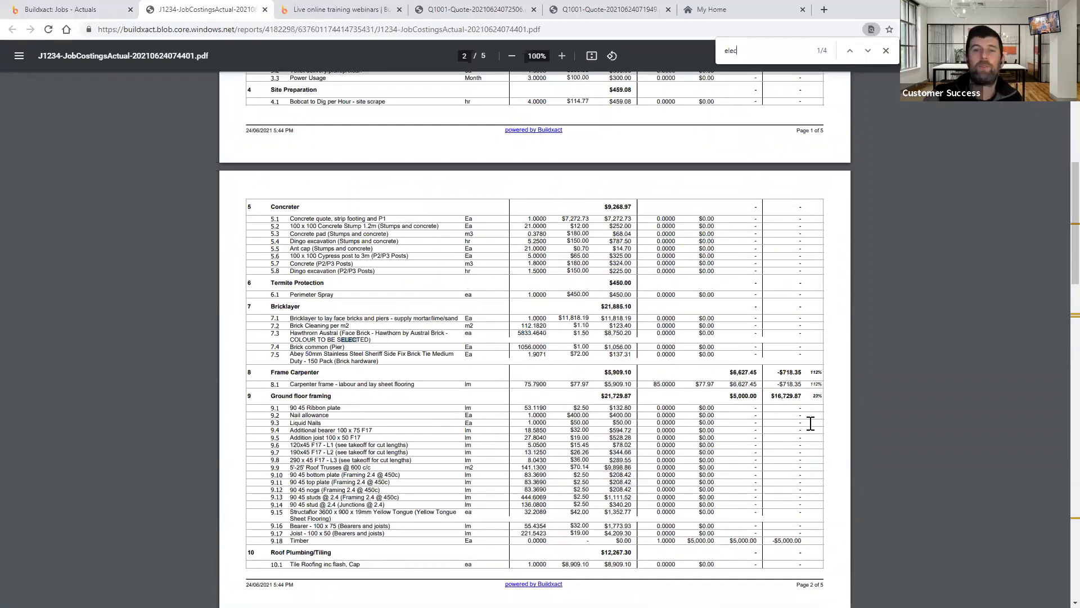
pyautogui.write('tric')
pyautogui.hotkey('ctrl', '+')
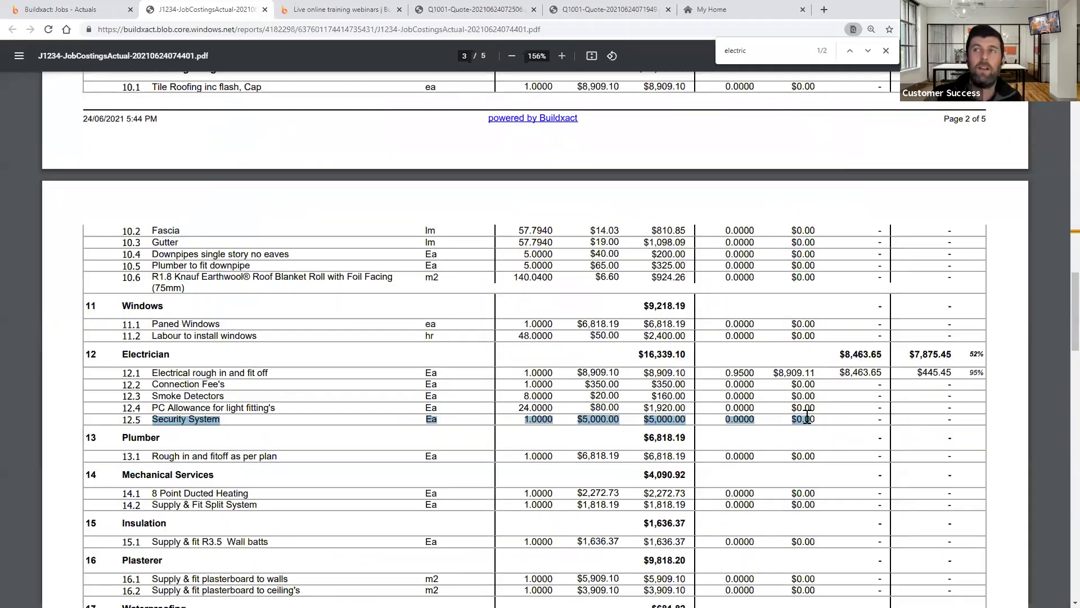
# - Select and then deselect the Security System row 12.5 text
pyautogui.click(601, 416)
pyautogui.moveTo(533, 419); pyautogui.dragTo(122, 419)
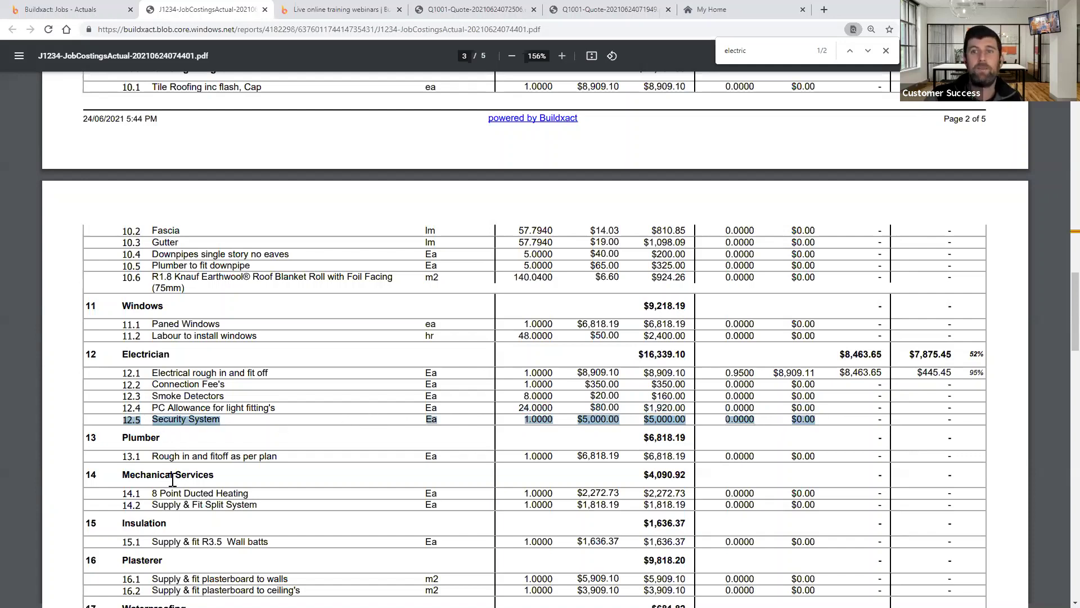
pyautogui.click(291, 427)
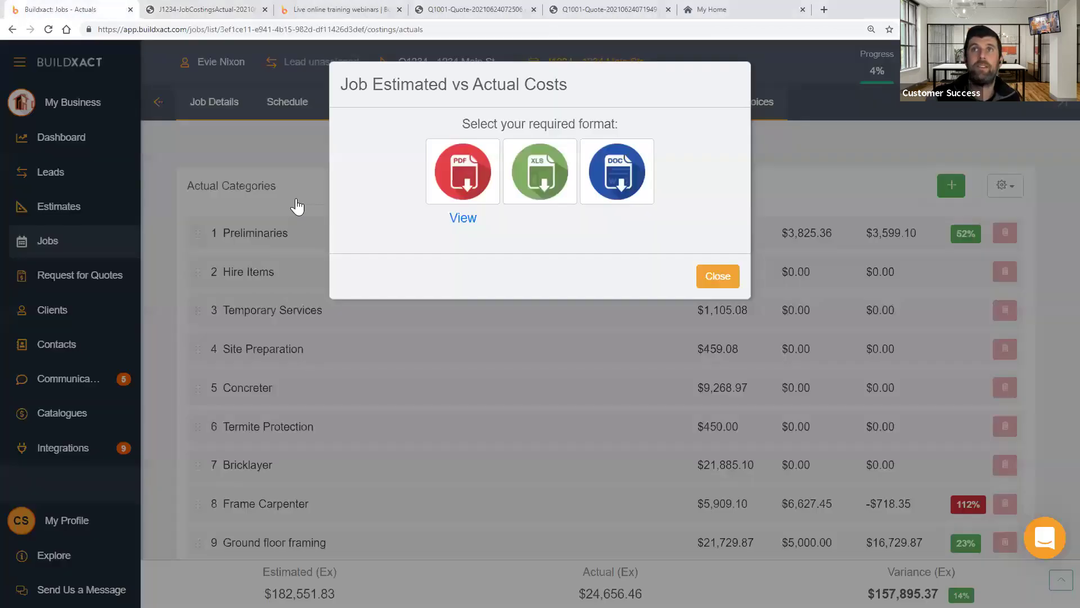
# - Return to Buildxact and open estimate Q1069 – 10 Main St - Kitchen on its Estimate Details
pyautogui.click(62, 9)
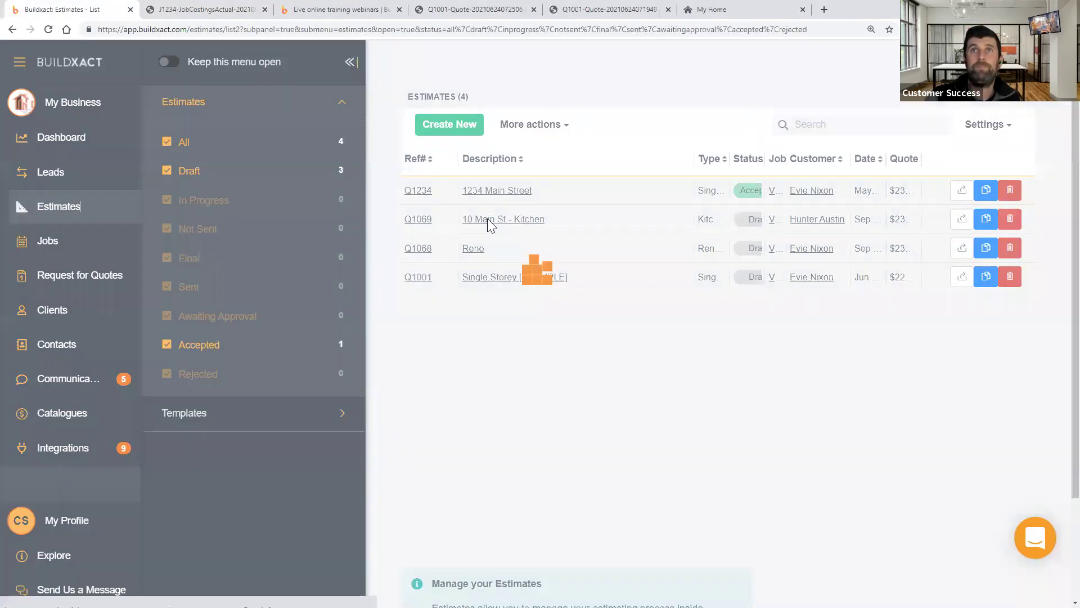
pyautogui.click(488, 219)
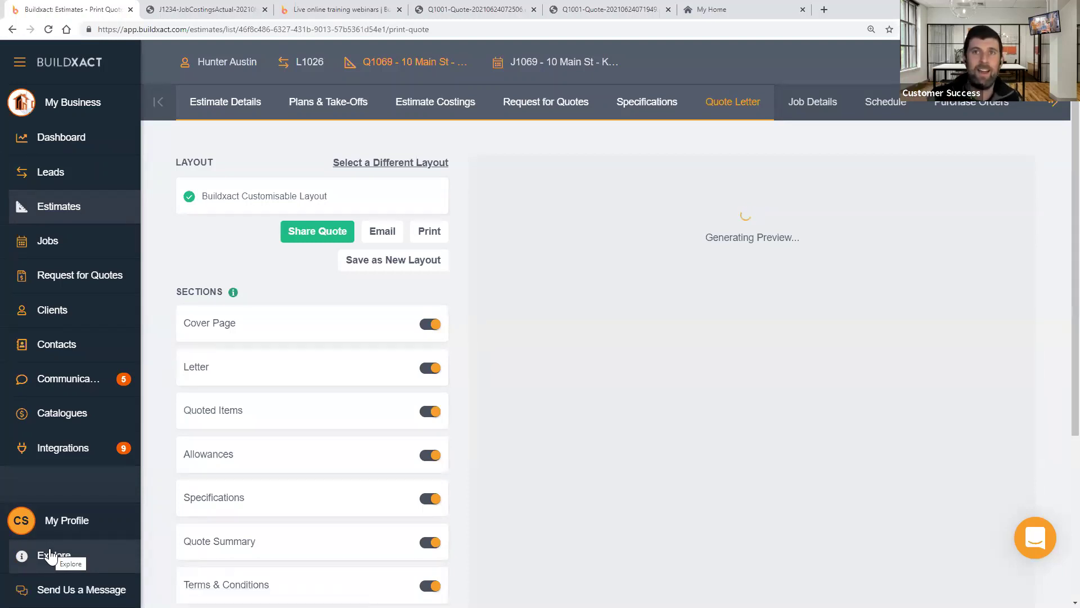
pyautogui.click(56, 556)
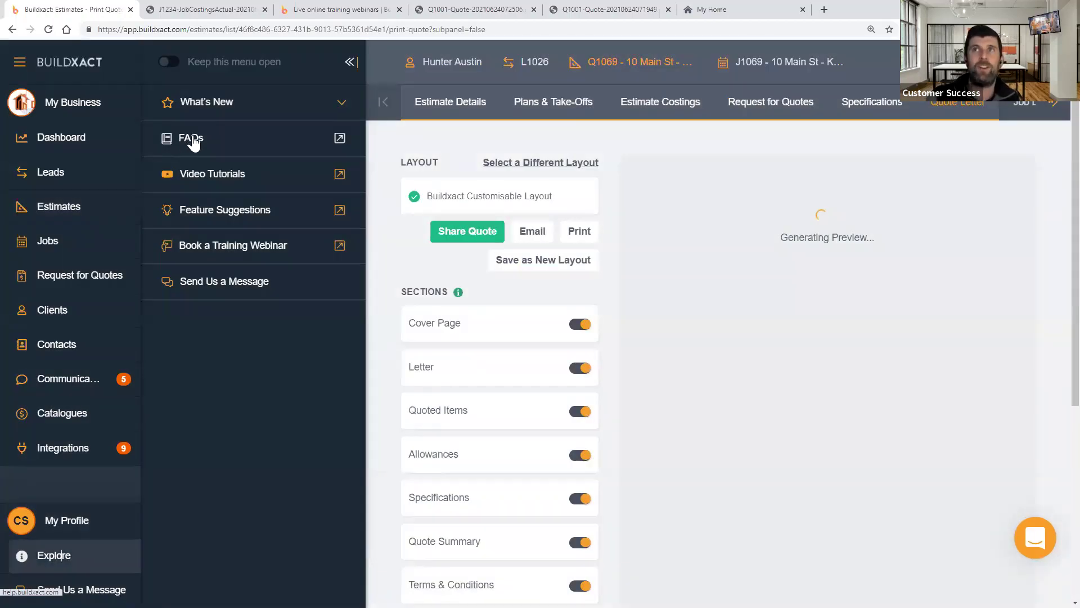
pyautogui.click(350, 63)
pyautogui.click(241, 102)
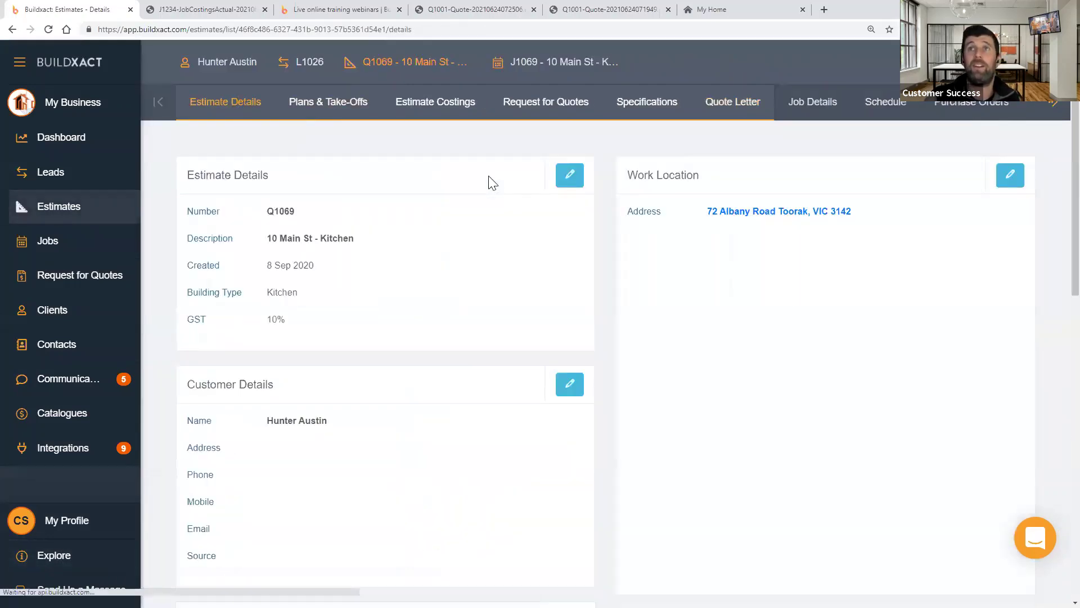
# - Review the Q1069 details, highlighting Lead Details, then show its costings totalling $236,317.75
pyautogui.scroll(-10, 530, 326)
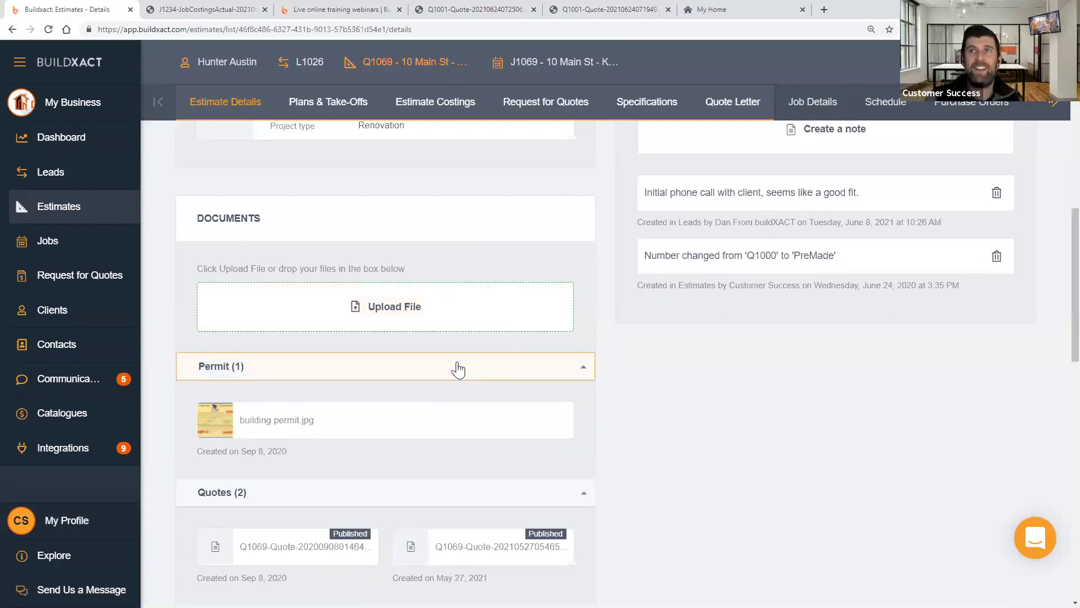
pyautogui.scroll(4, 457, 366)
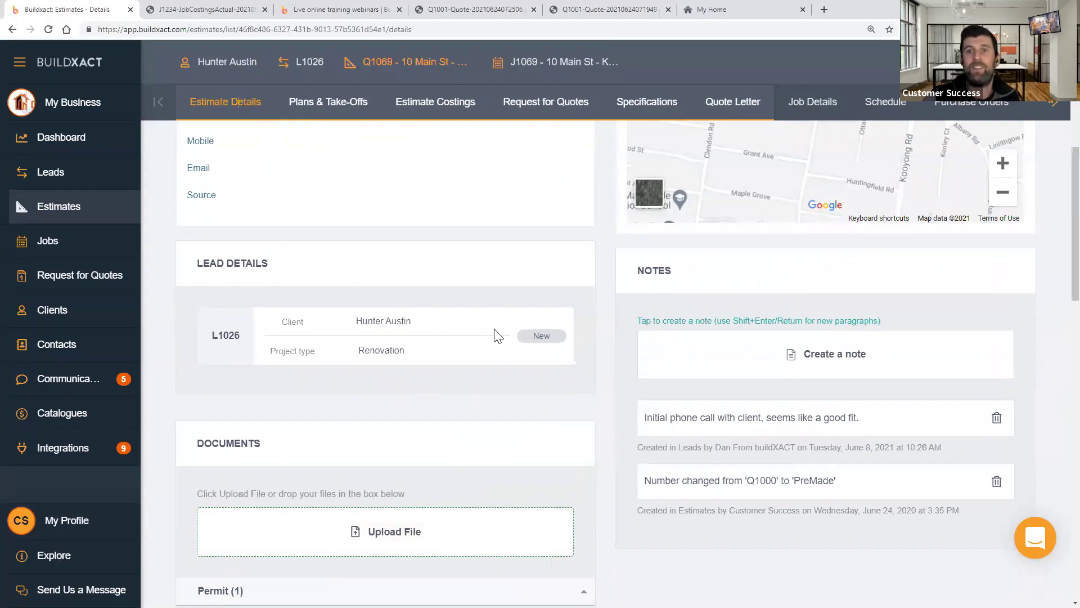
pyautogui.moveTo(193, 260); pyautogui.dragTo(356, 274)
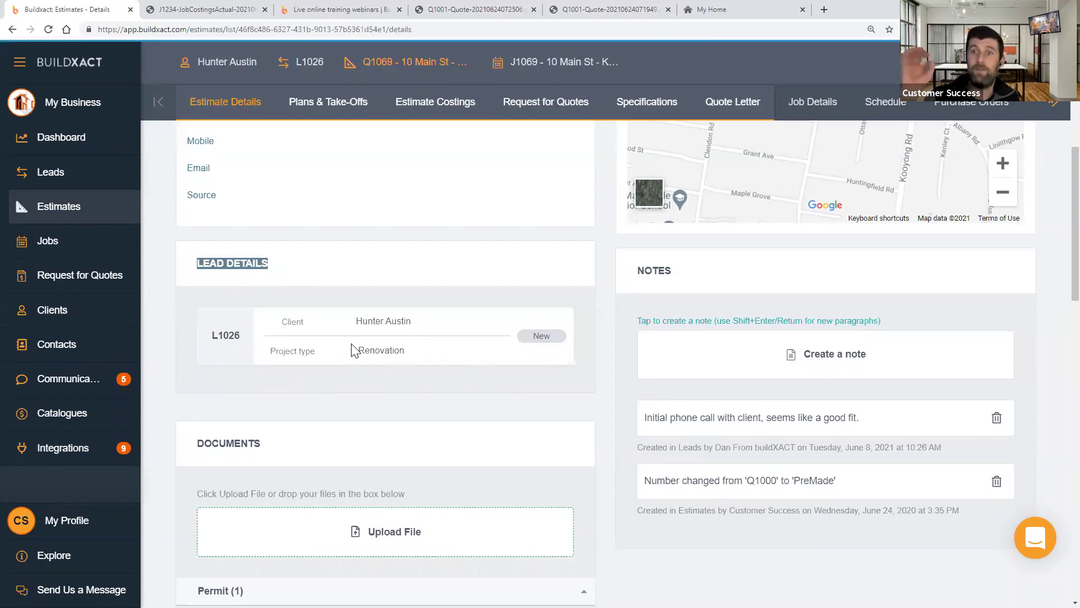
pyautogui.scroll(3, 337, 310)
pyautogui.moveTo(350, 286); pyautogui.dragTo(261, 292)
pyautogui.scroll(-3, 396, 388)
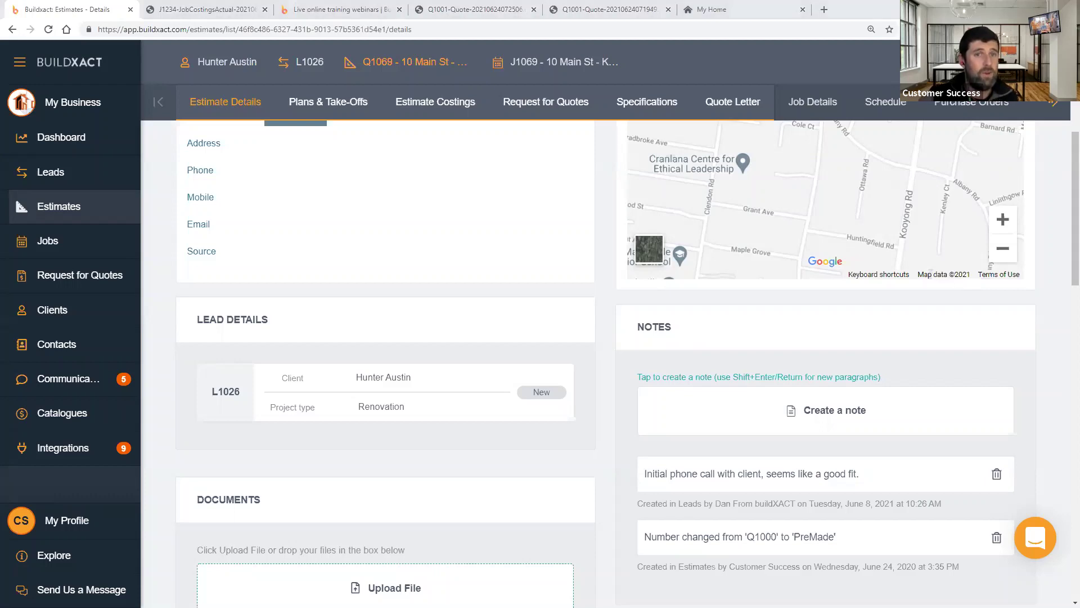
pyautogui.click(425, 102)
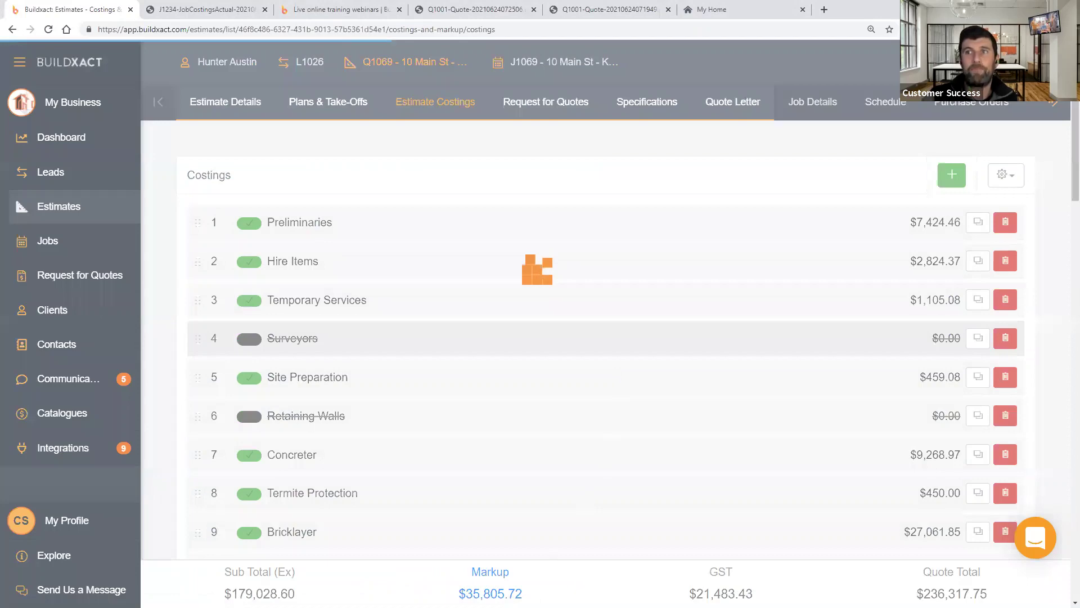
# - Mark the Q1069 Bricklayer costing as Not Completed and return to the Estimates list
pyautogui.scroll(-2, 448, 204)
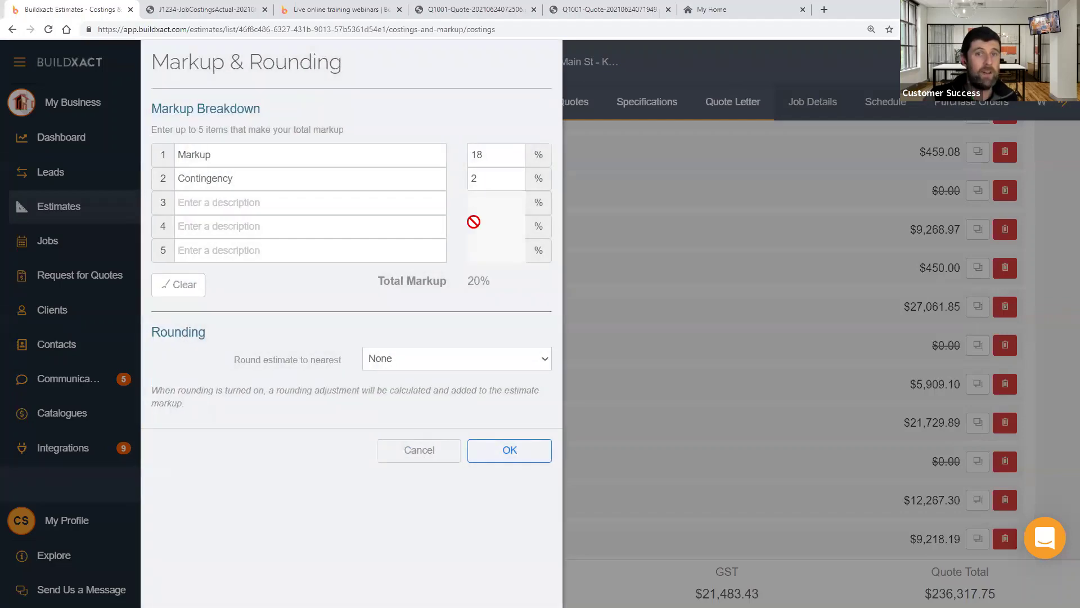
pyautogui.click(427, 449)
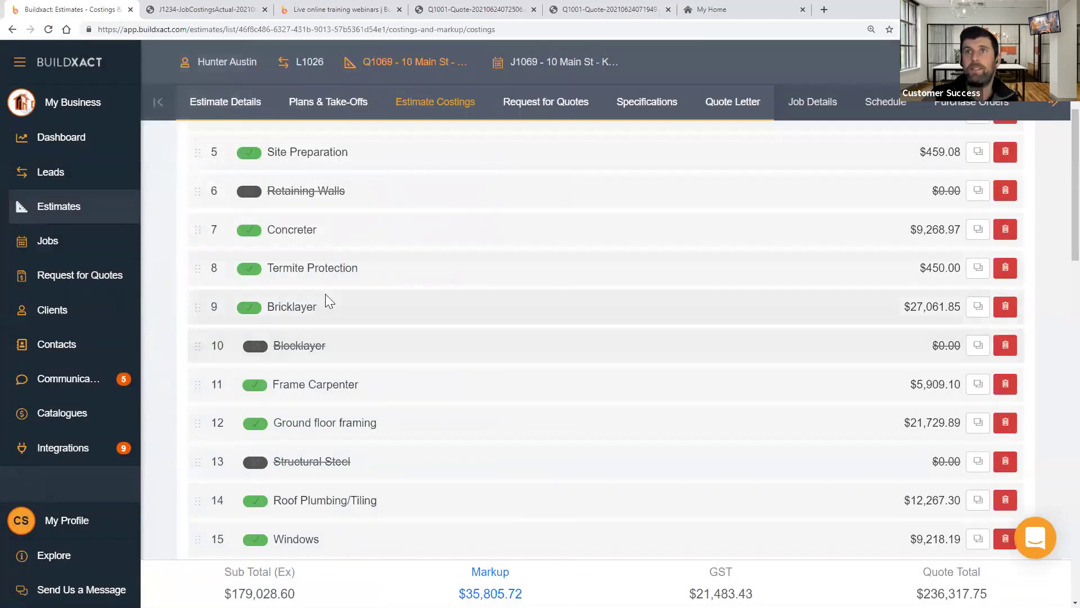
pyautogui.click(345, 293)
pyautogui.click(315, 273)
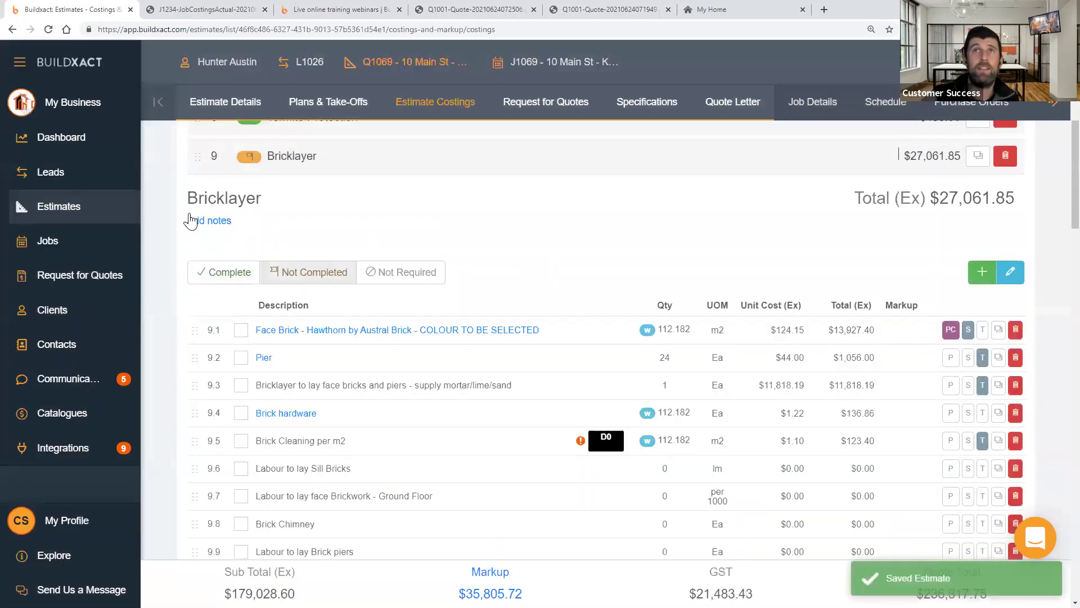
pyautogui.click(101, 206)
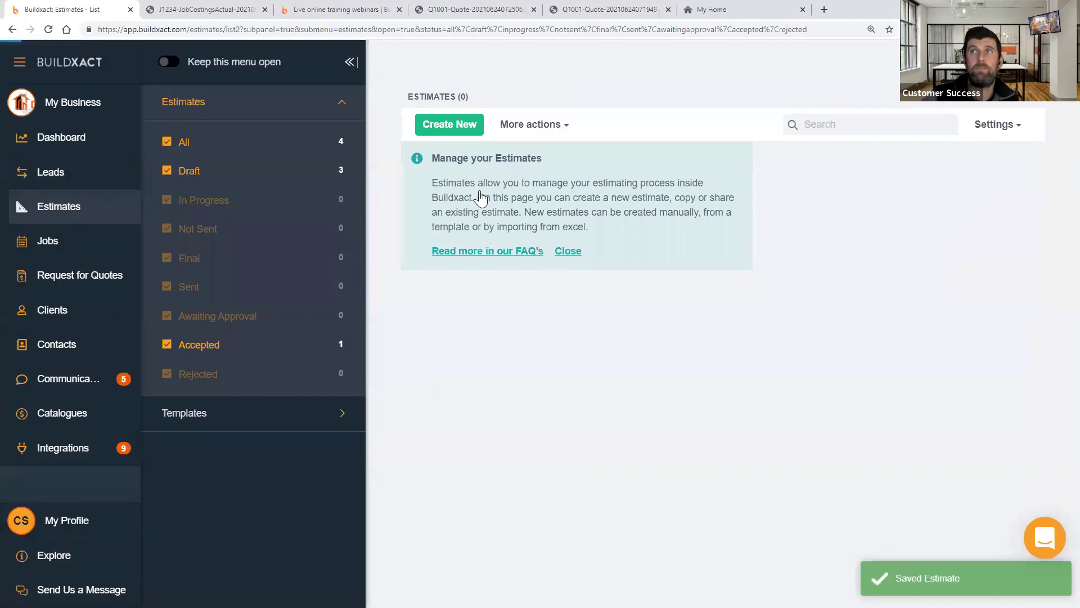
# - Open the 1234 Main Street estimate's costings and change its status from Accepted to Draft
pyautogui.click(480, 190)
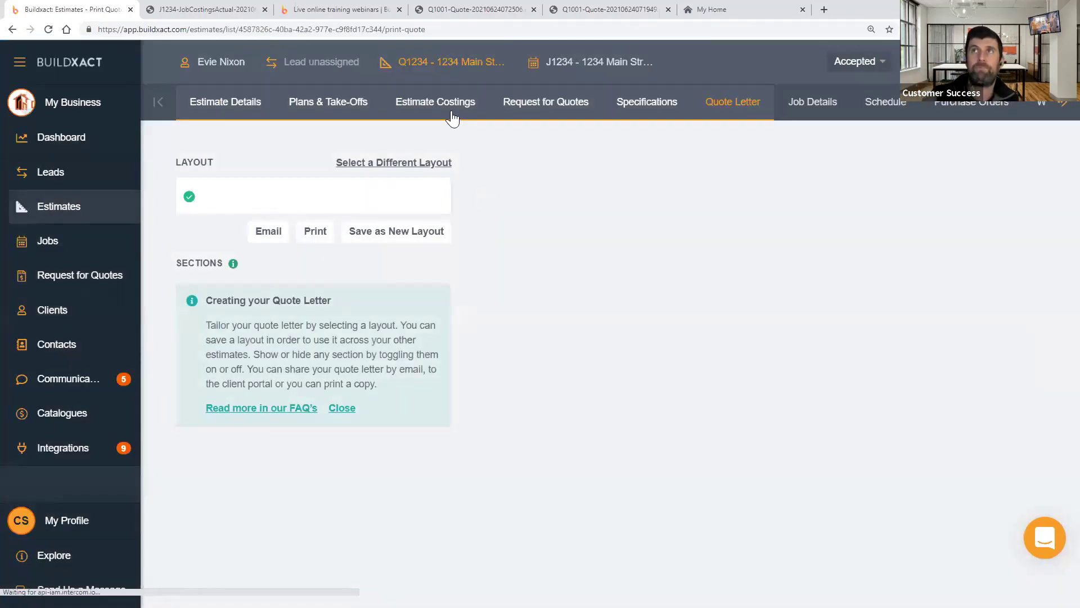
pyautogui.click(451, 112)
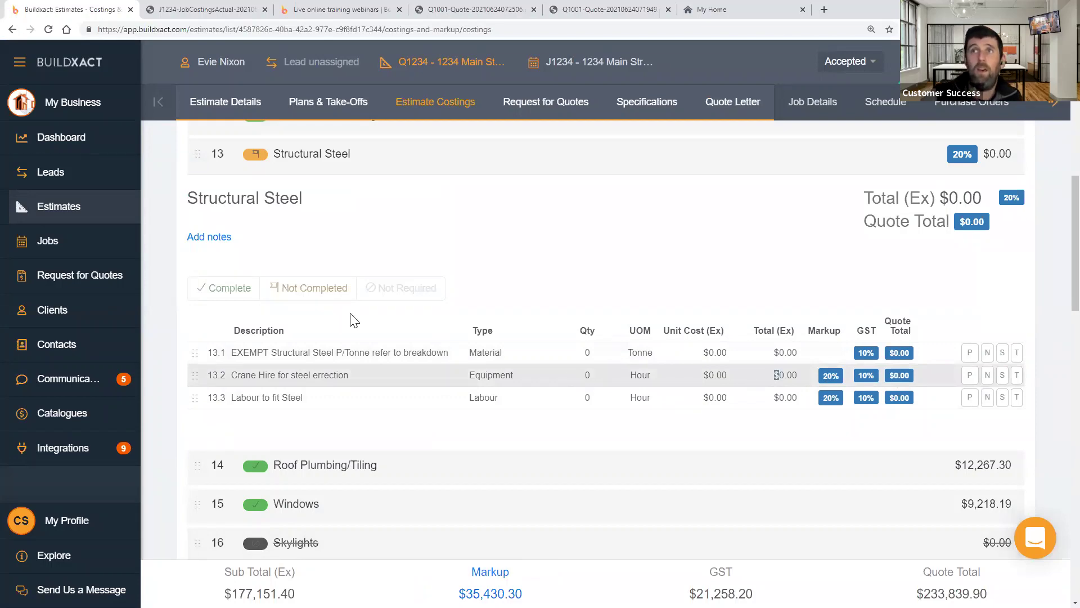
pyautogui.click(849, 62)
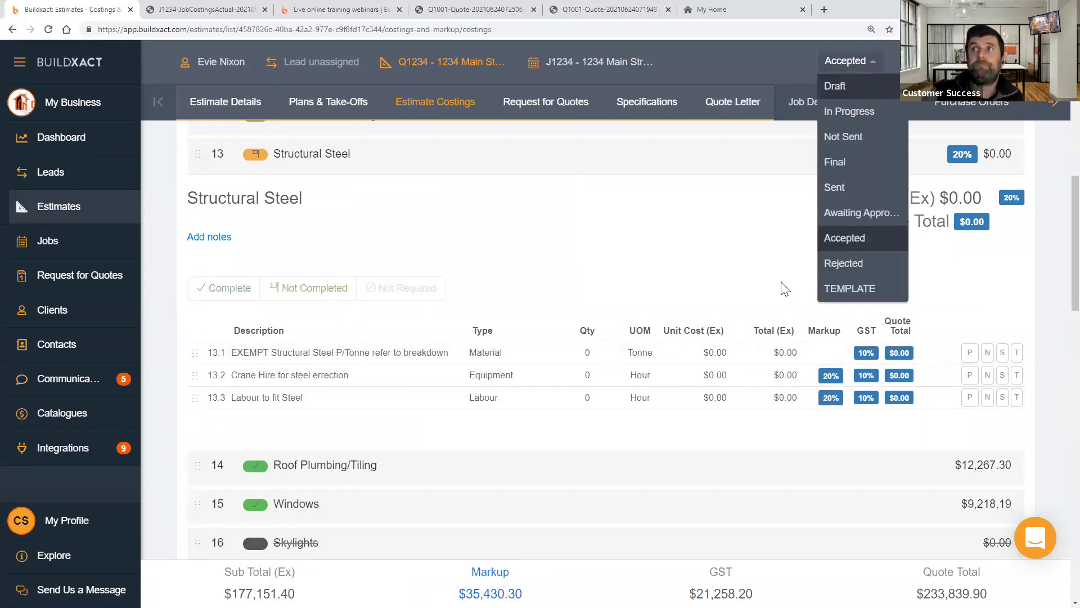
pyautogui.click(832, 87)
pyautogui.click(691, 364)
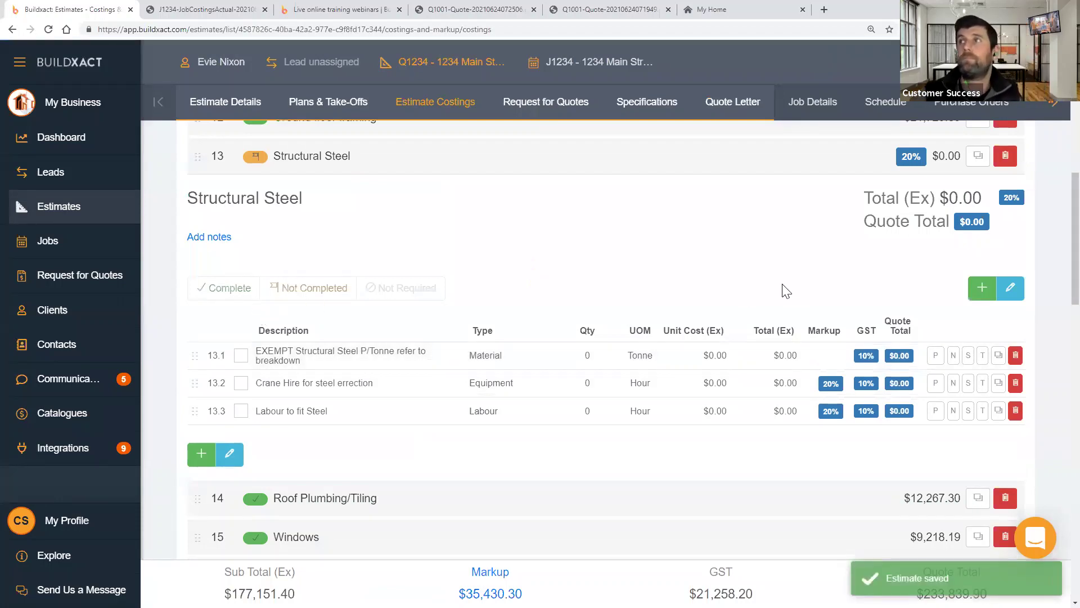
# - Set Structural Steel Crane Hire (row 13.2) to quantity 1 at $200.00 unit cost
pyautogui.scroll(2, 352, 265)
pyautogui.click(337, 270)
pyautogui.click(325, 270)
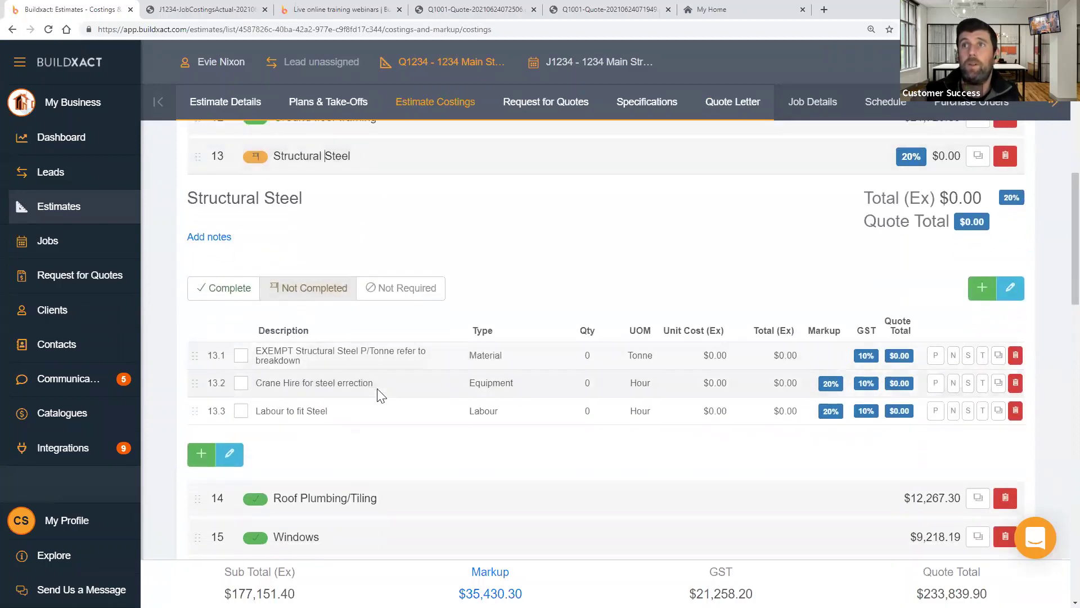
pyautogui.click(579, 384)
pyautogui.write('1')
pyautogui.click(675, 387)
pyautogui.write('200')
pyautogui.click(753, 260)
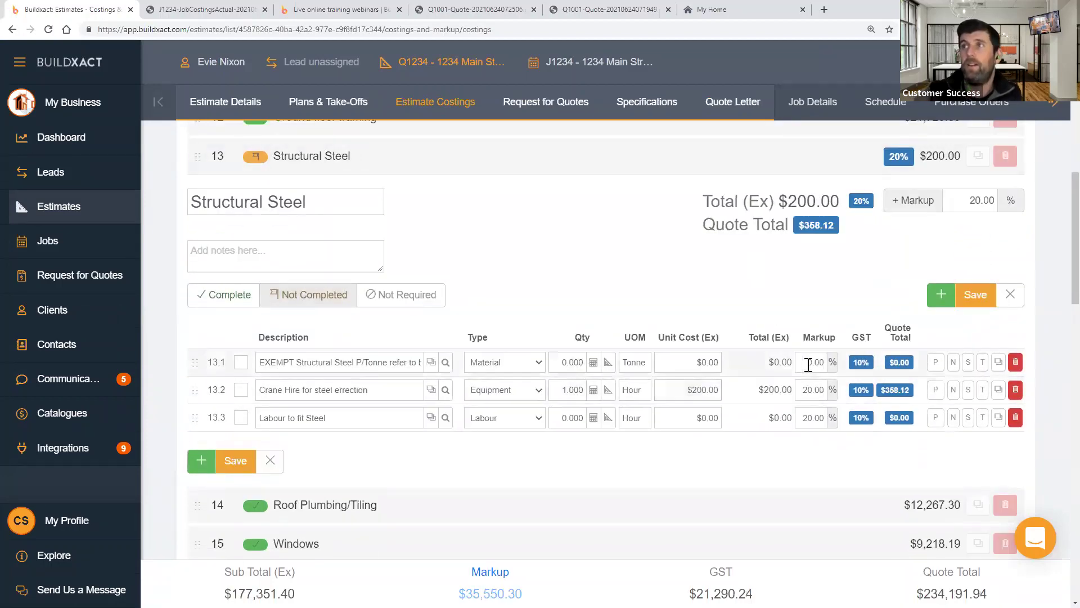
# - Review the Crane Hire $358.12 quote total breakdown, including the $120.00 markup split
pyautogui.click(803, 389)
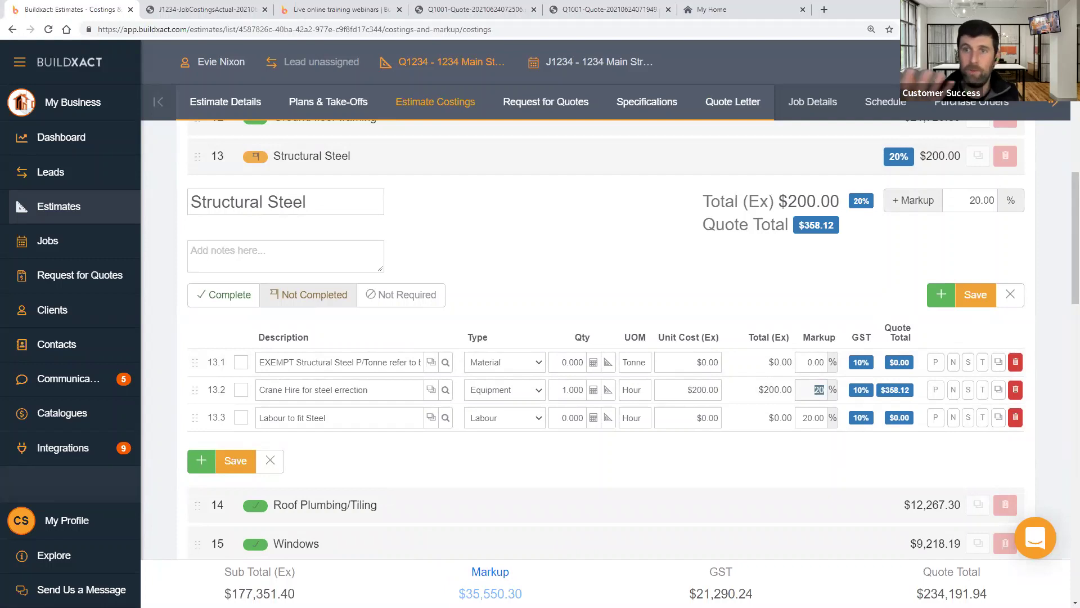
pyautogui.click(899, 396)
pyautogui.click(898, 397)
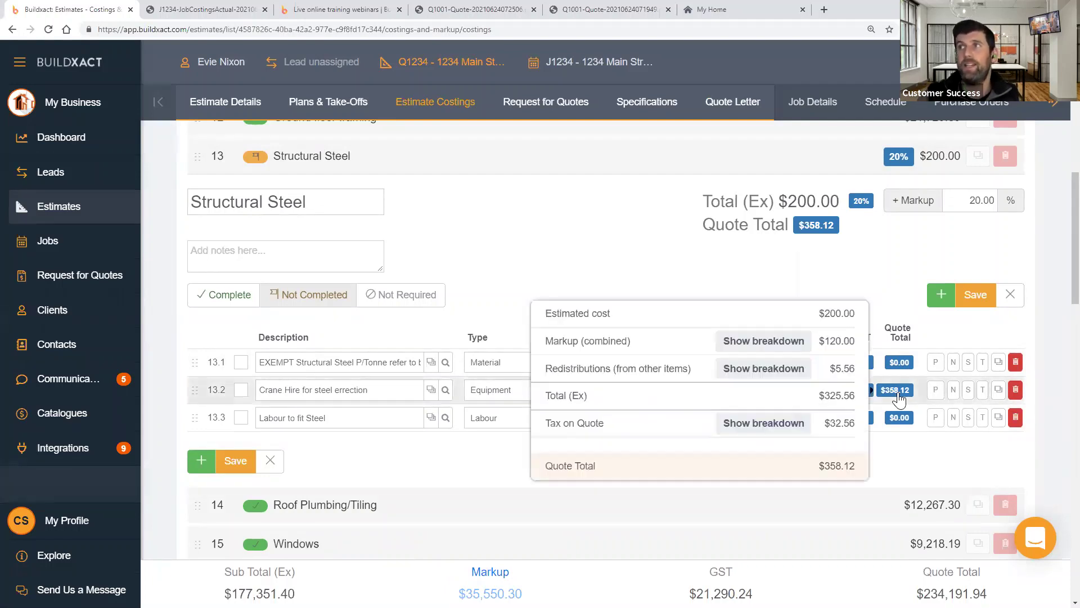
pyautogui.click(776, 343)
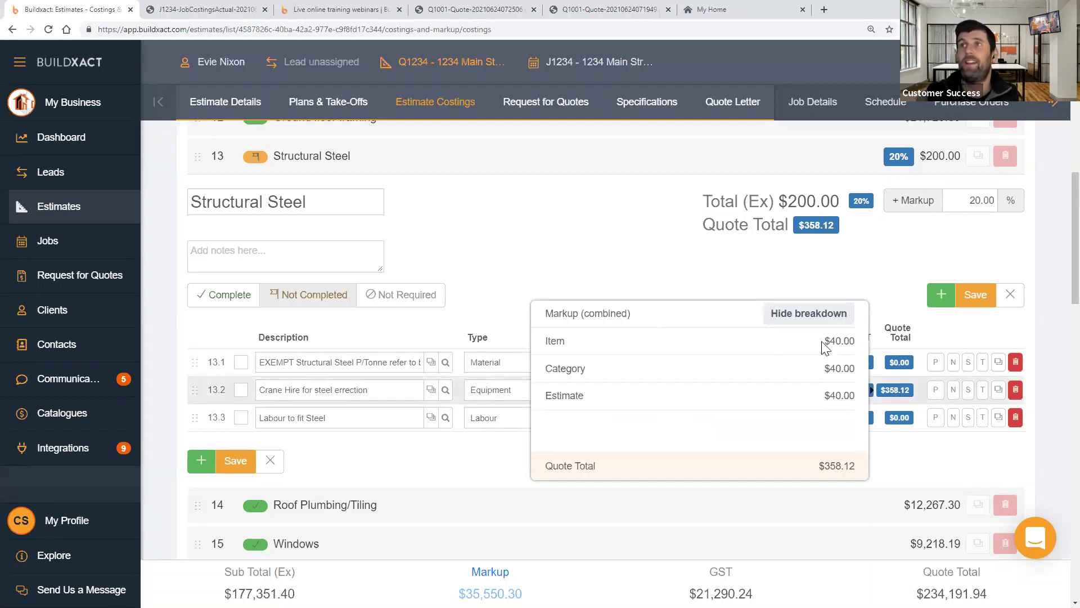
pyautogui.moveTo(860, 344); pyautogui.dragTo(807, 345)
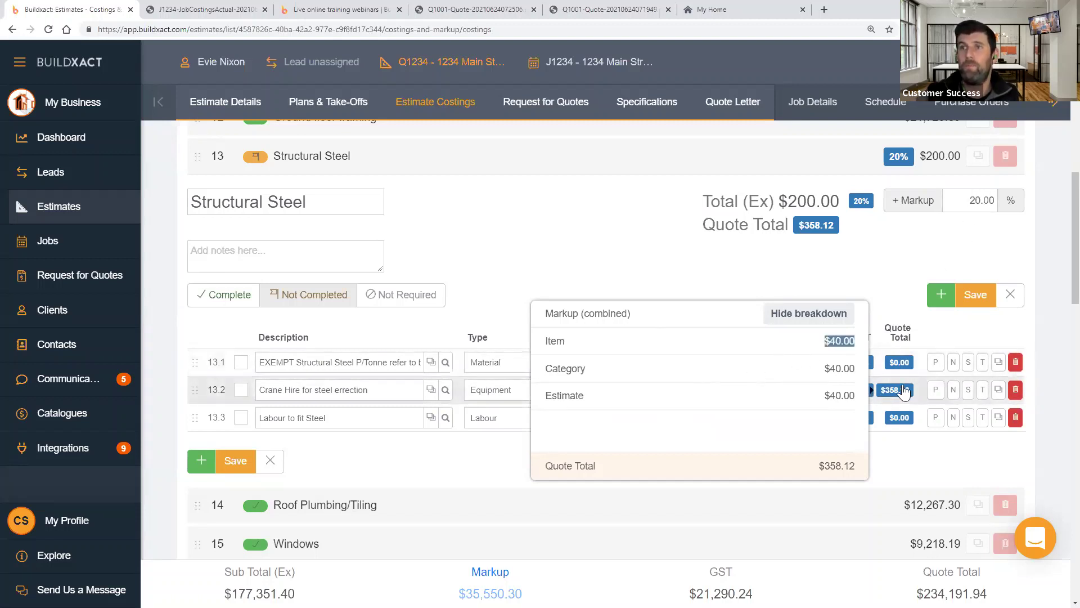
pyautogui.moveTo(856, 369); pyautogui.dragTo(824, 396)
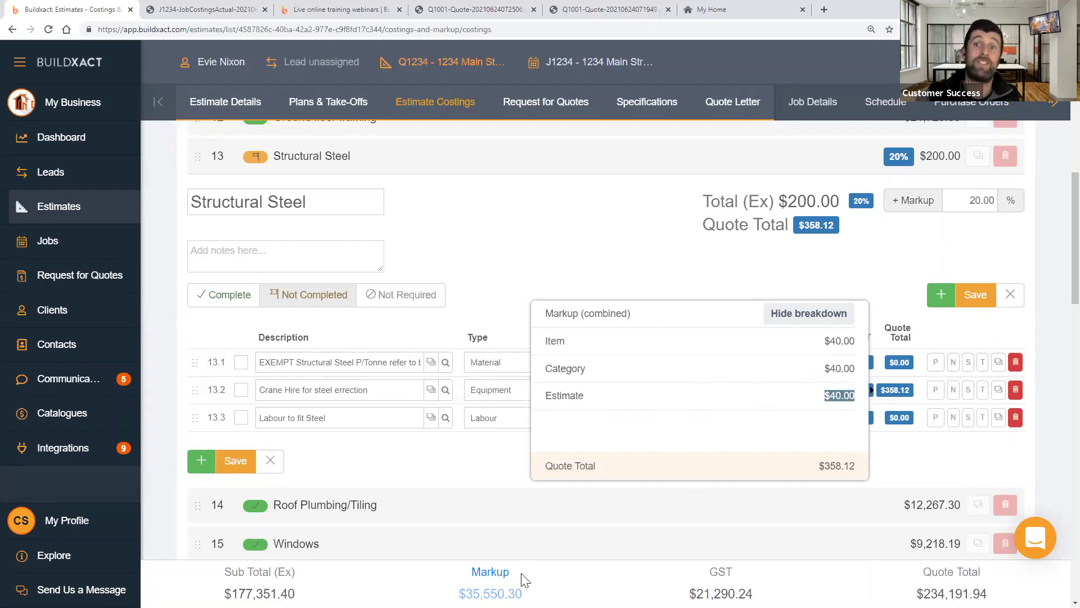
pyautogui.click(895, 390)
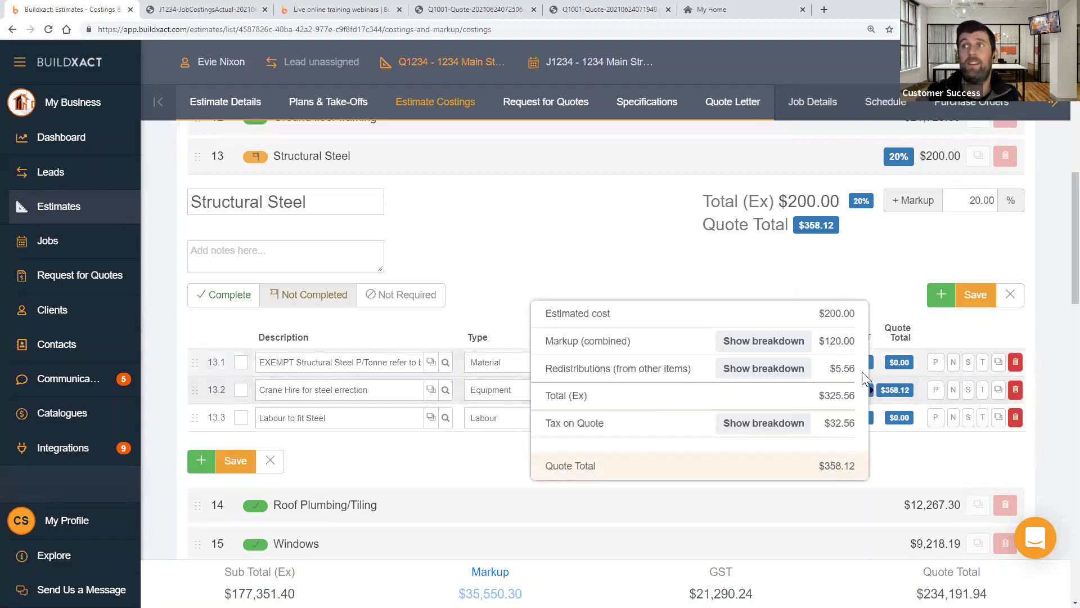
pyautogui.moveTo(856, 369); pyautogui.dragTo(827, 375)
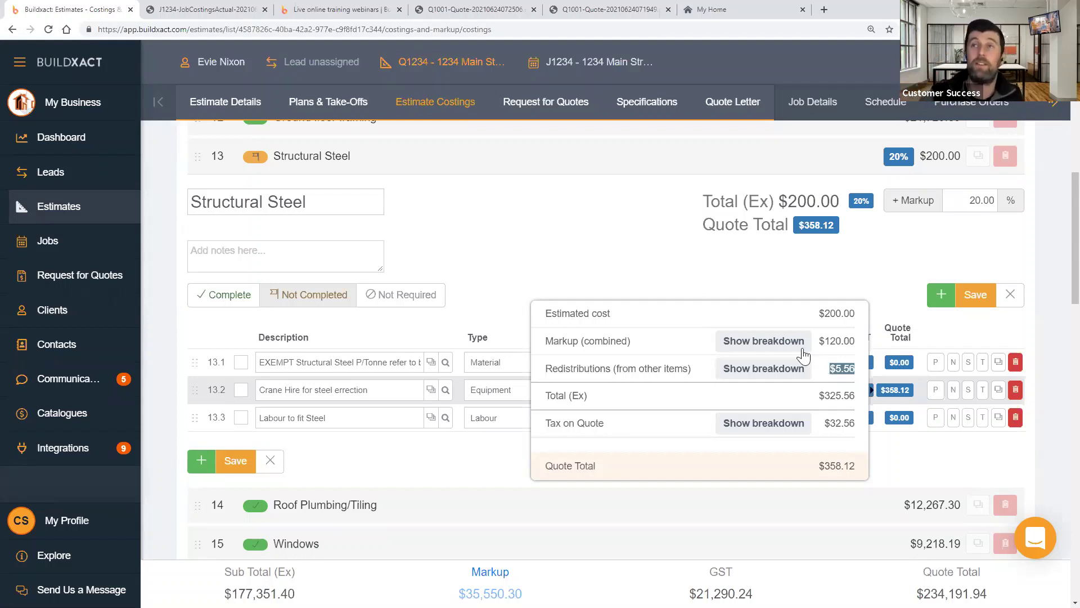
pyautogui.click(715, 272)
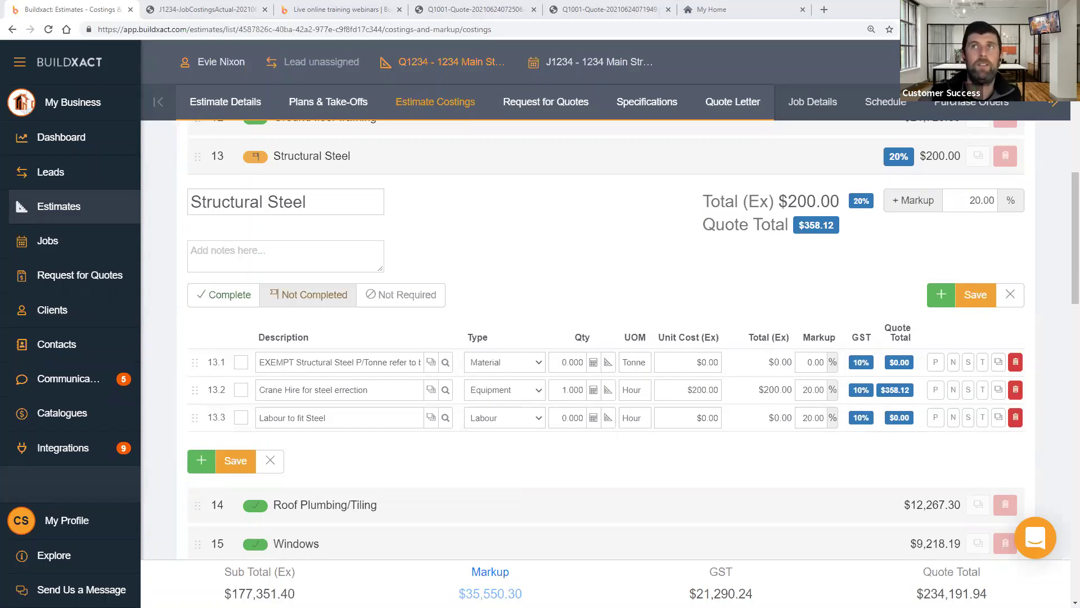
# - Go to Plans & Take-Offs, confirming unsaved changes, and show the Face Brick take-off on the Footing plan
pyautogui.click(331, 97)
pyautogui.click(674, 365)
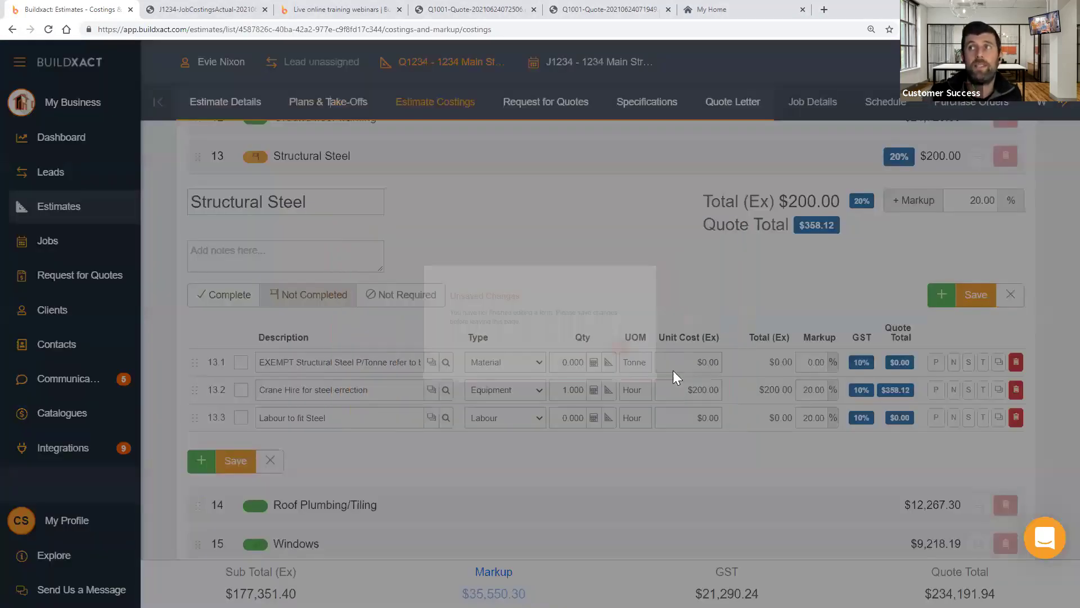
pyautogui.click(978, 298)
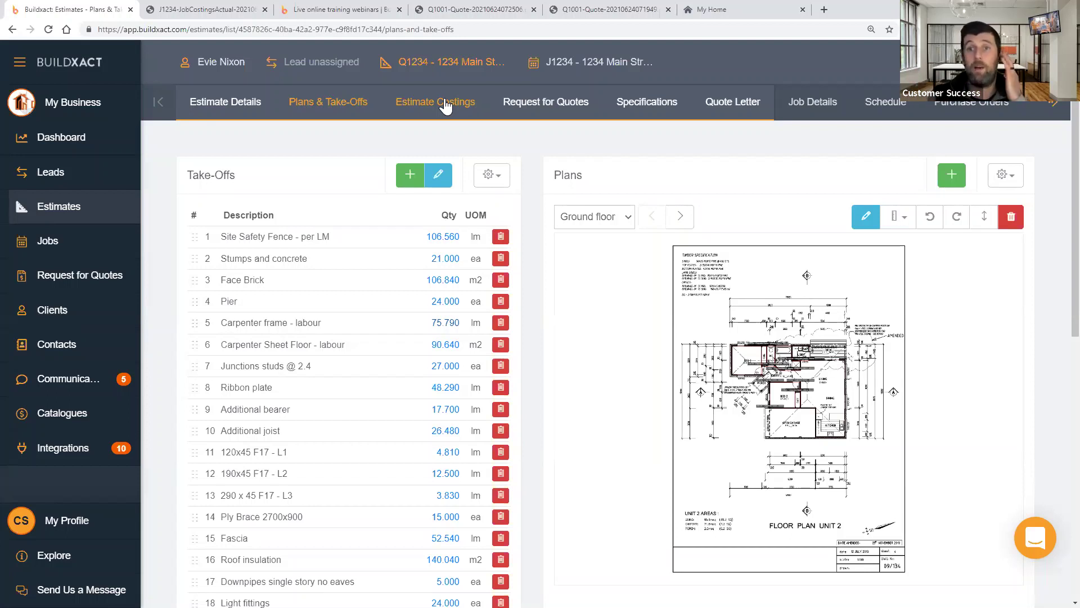
pyautogui.click(519, 110)
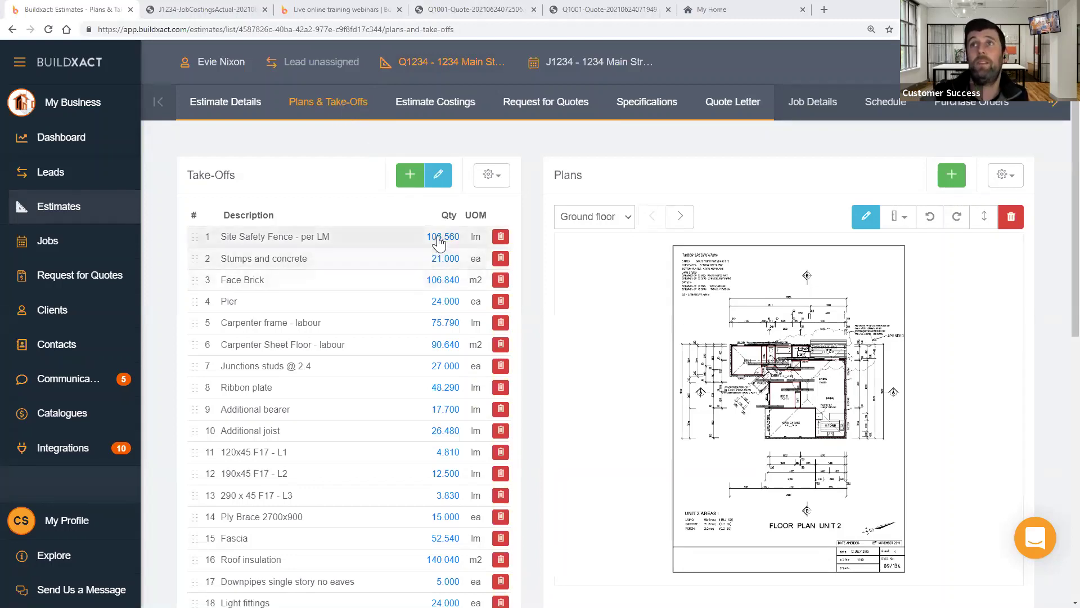
pyautogui.click(442, 279)
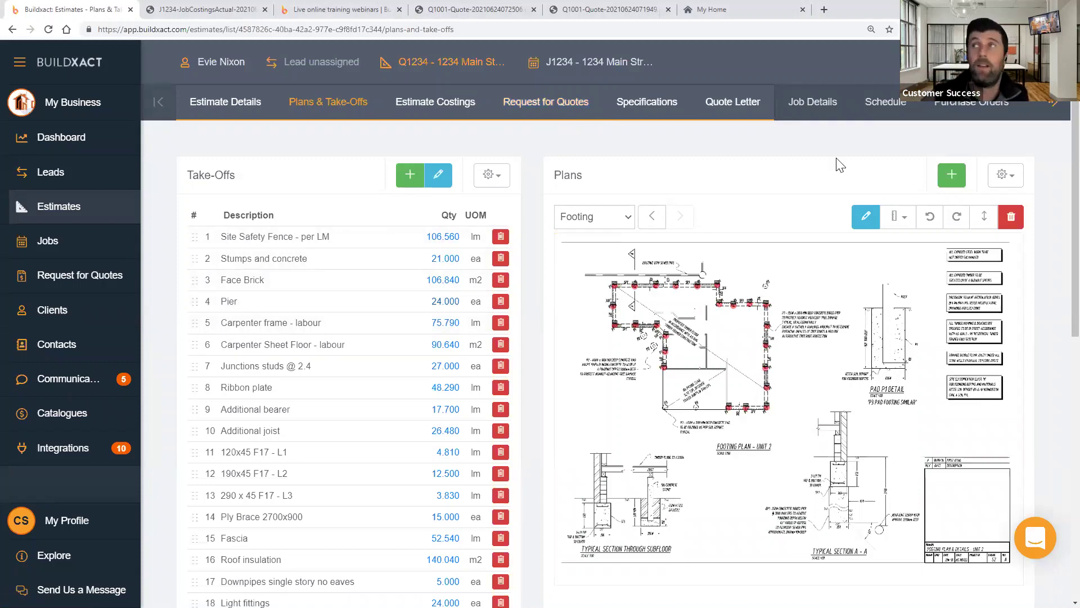
# - Open the plan print options and include the Ground floor plan
pyautogui.click(1005, 175)
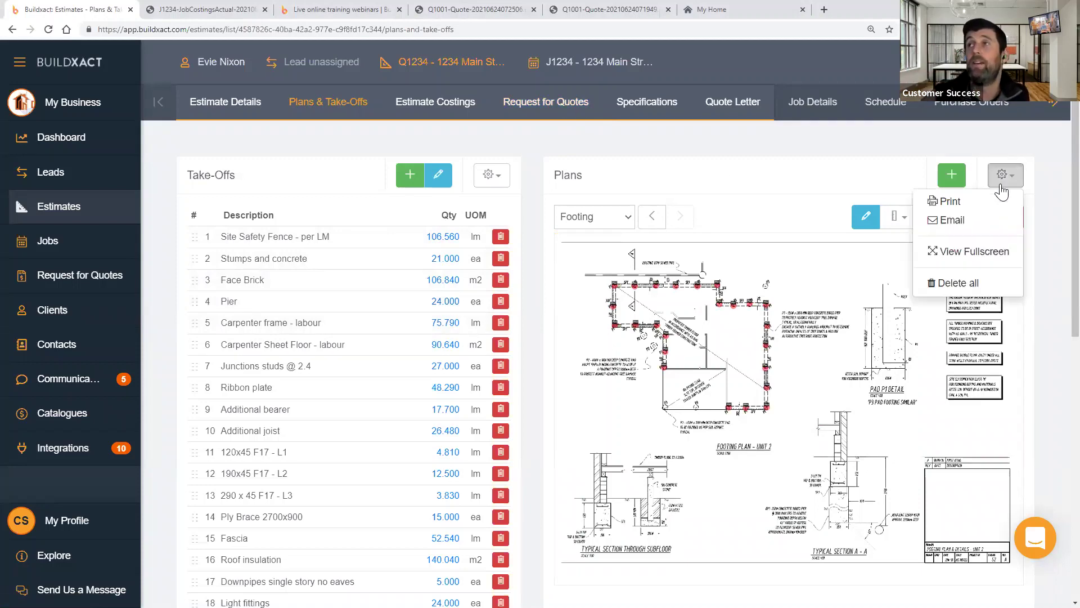
pyautogui.click(957, 203)
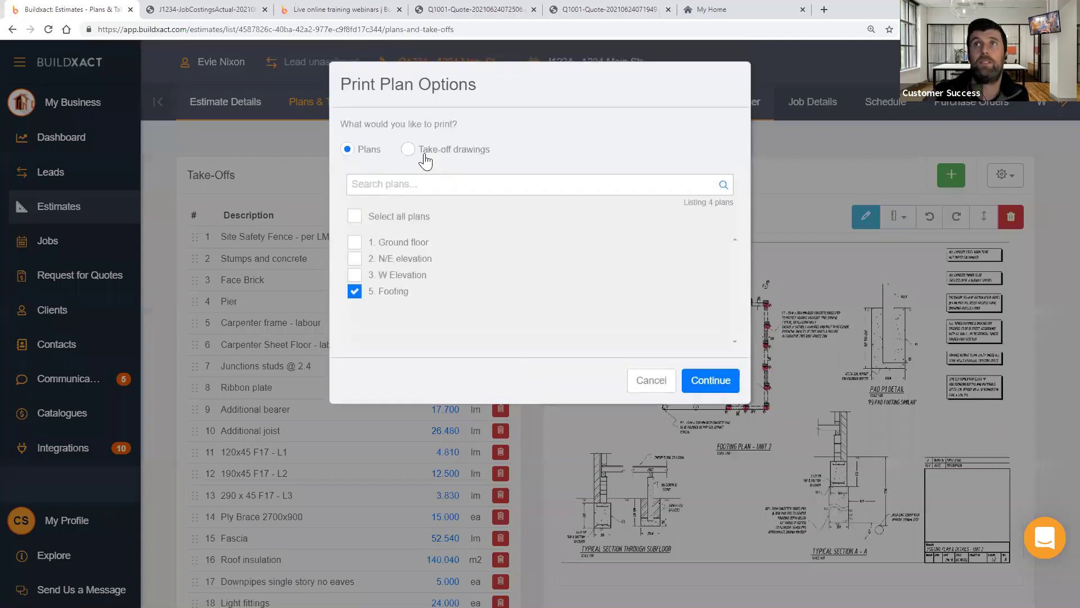
pyautogui.click(421, 151)
pyautogui.click(360, 150)
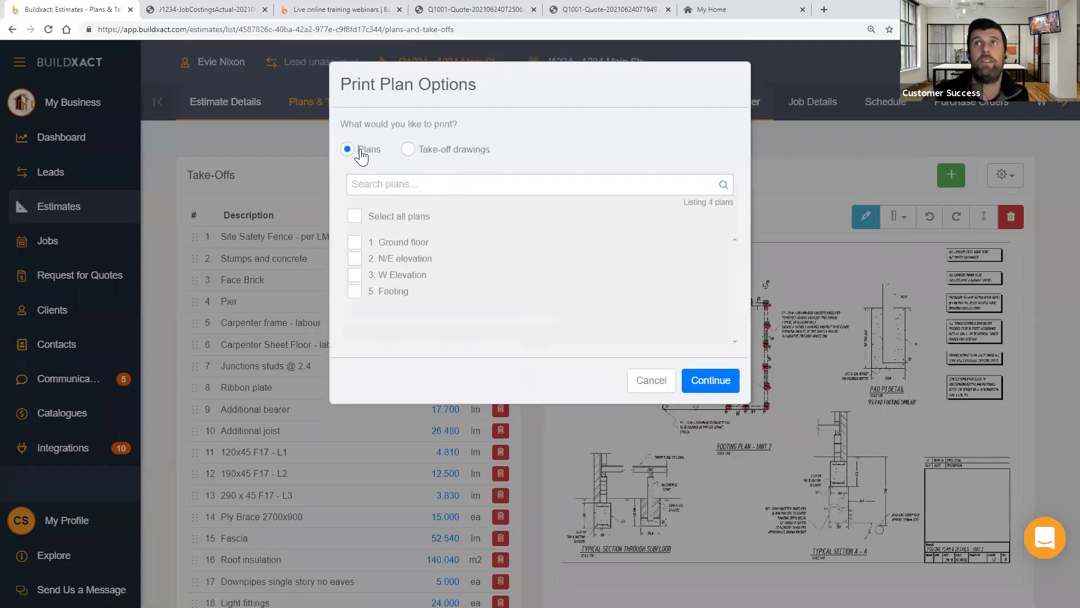
pyautogui.click(355, 243)
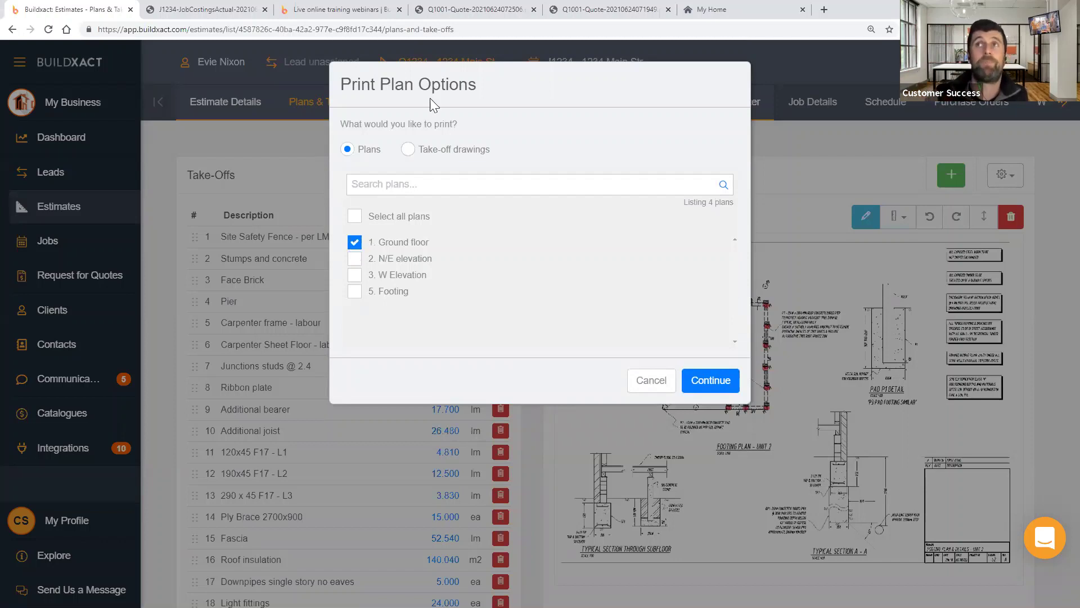
# - Switch to take-off drawings and tick Site Safety Fence and Stumps and concrete
pyautogui.click(419, 150)
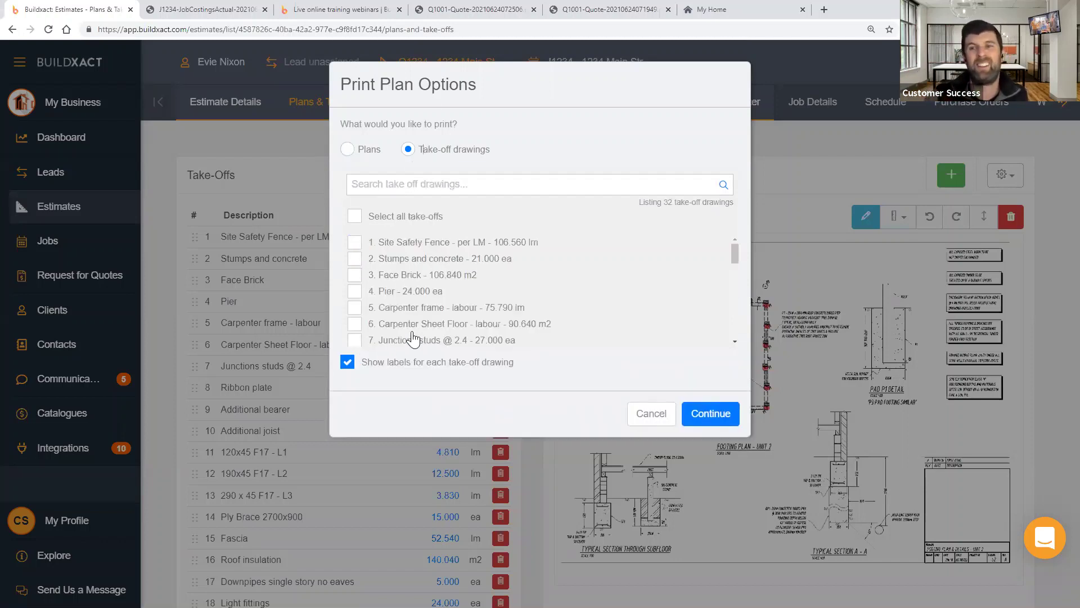
pyautogui.click(375, 243)
pyautogui.click(384, 259)
pyautogui.moveTo(378, 243); pyautogui.dragTo(438, 266)
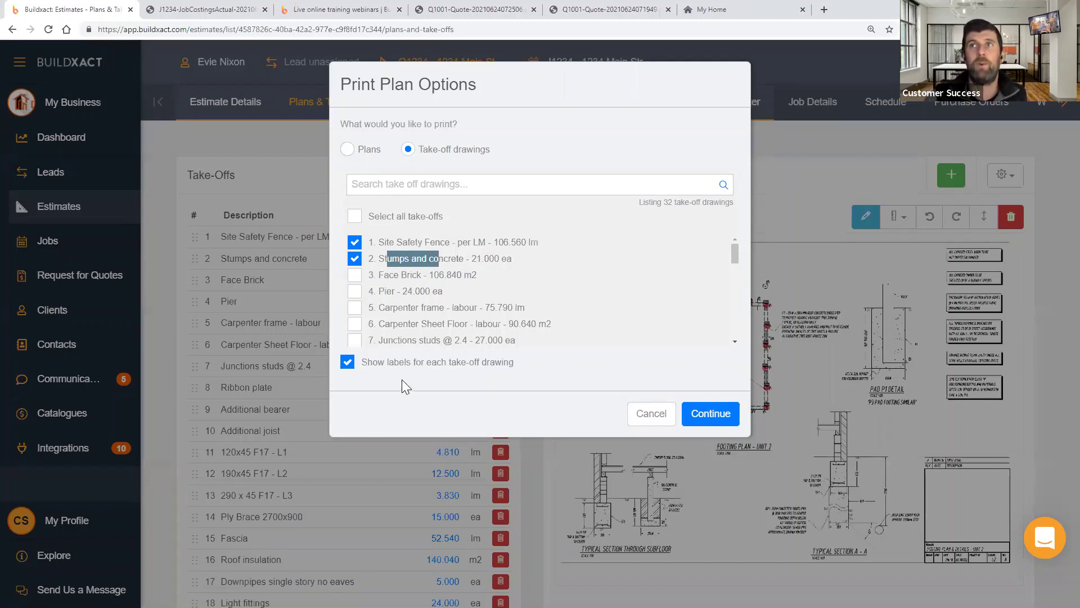
# - Continue printing the chosen take-offs, then advance the slideshow to the closing Thank you! slide
pyautogui.click(732, 423)
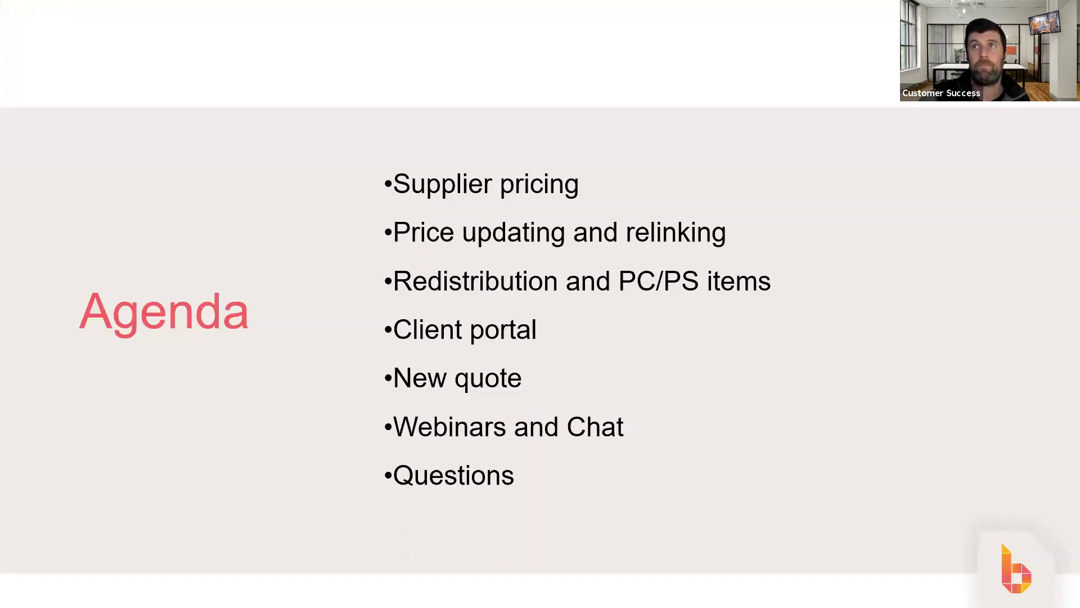
pyautogui.click(532, 426)
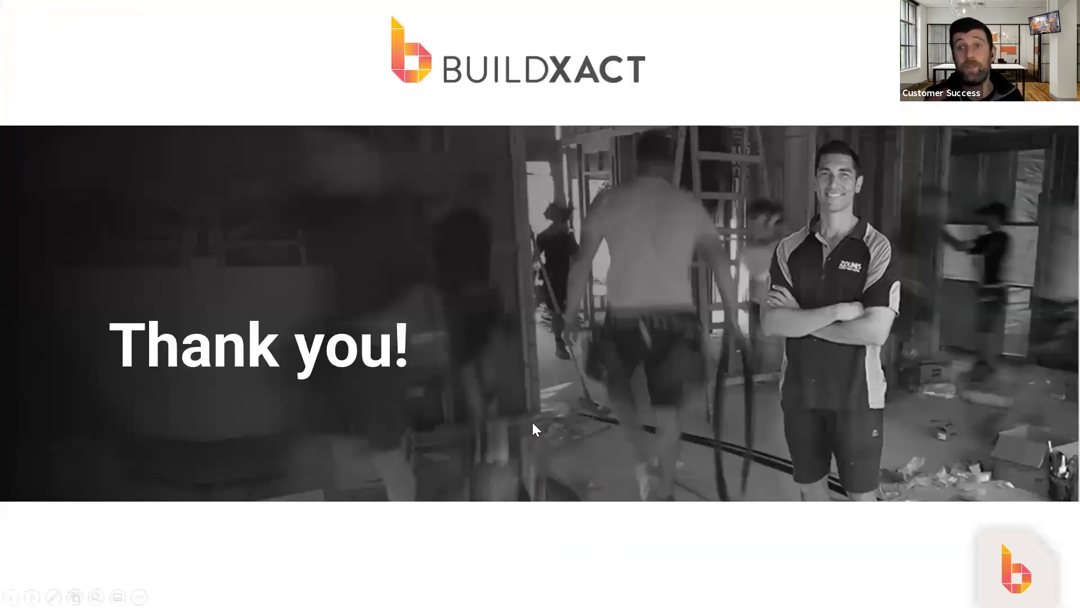